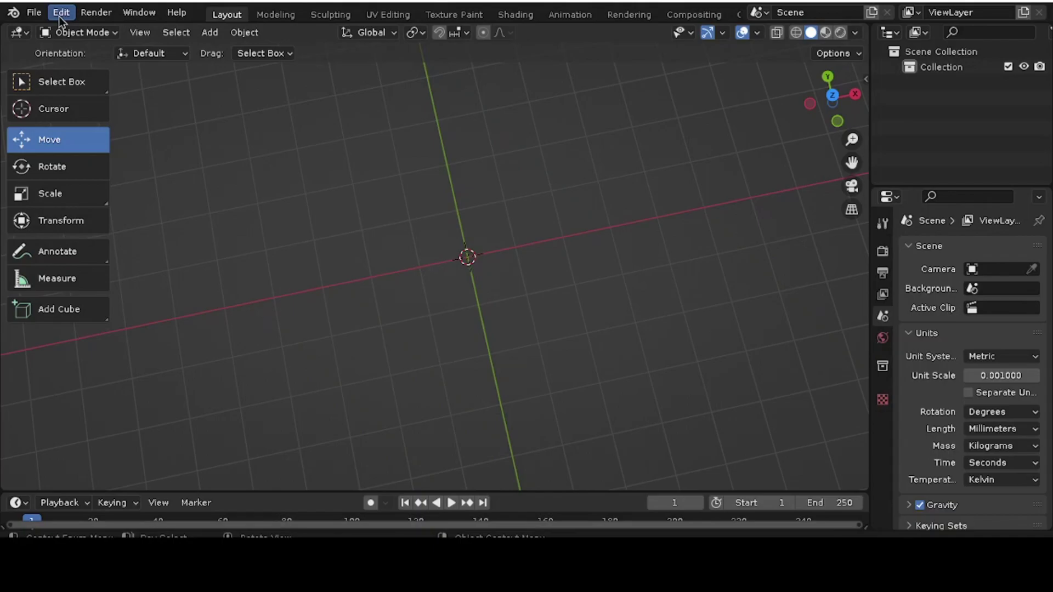
Step: Enable the Import Images as Planes add-on in the preferences, save the preferences and close them
{"action": "left_click", "coordinate": [60, 18]}
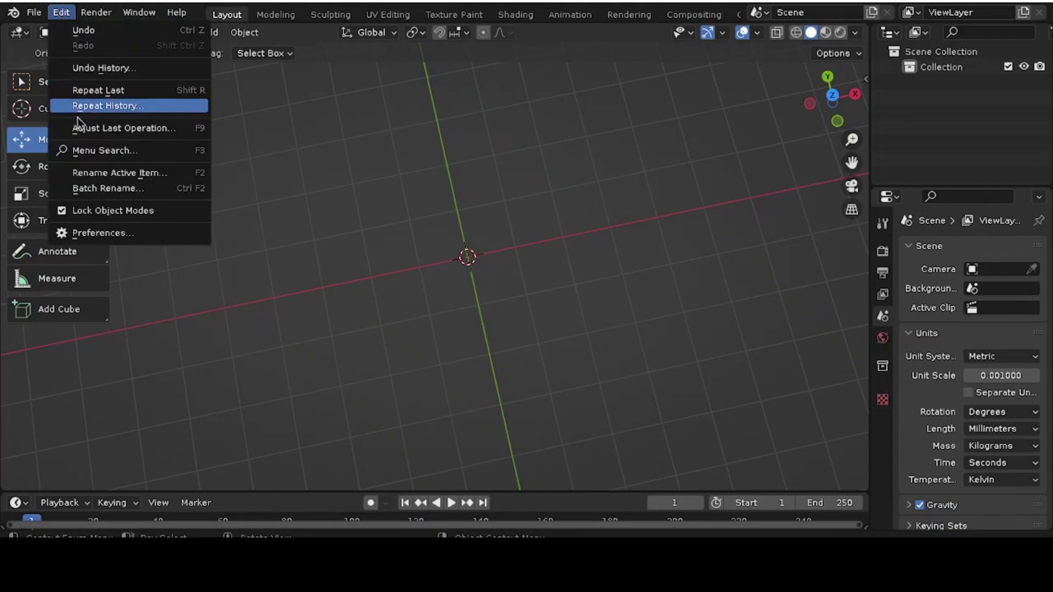
{"action": "left_click", "coordinate": [102, 233]}
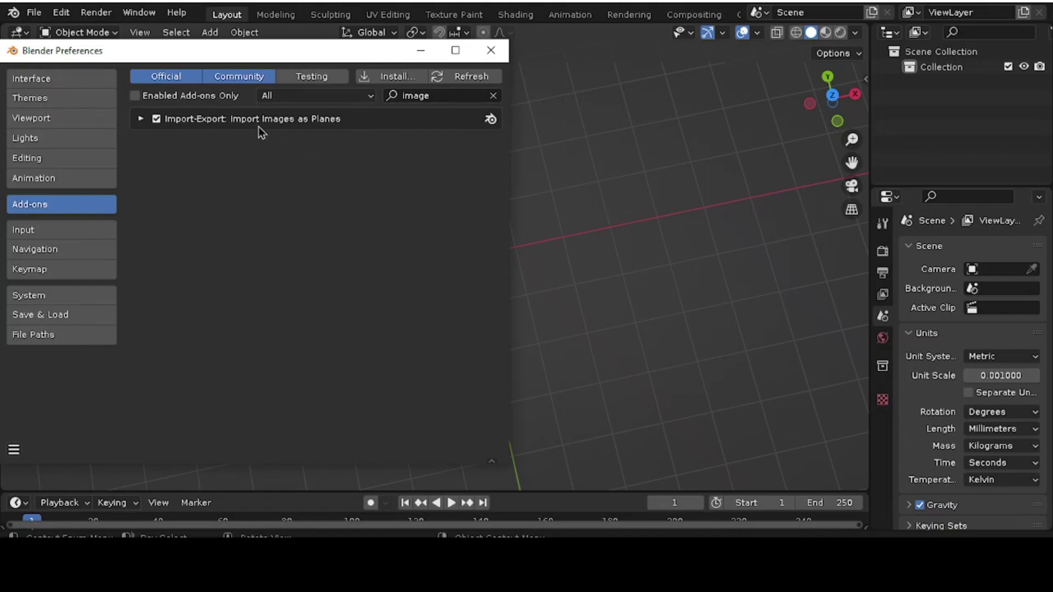
{"action": "left_click", "coordinate": [156, 119]}
{"action": "left_click", "coordinate": [156, 118]}
{"action": "left_click", "coordinate": [17, 450]}
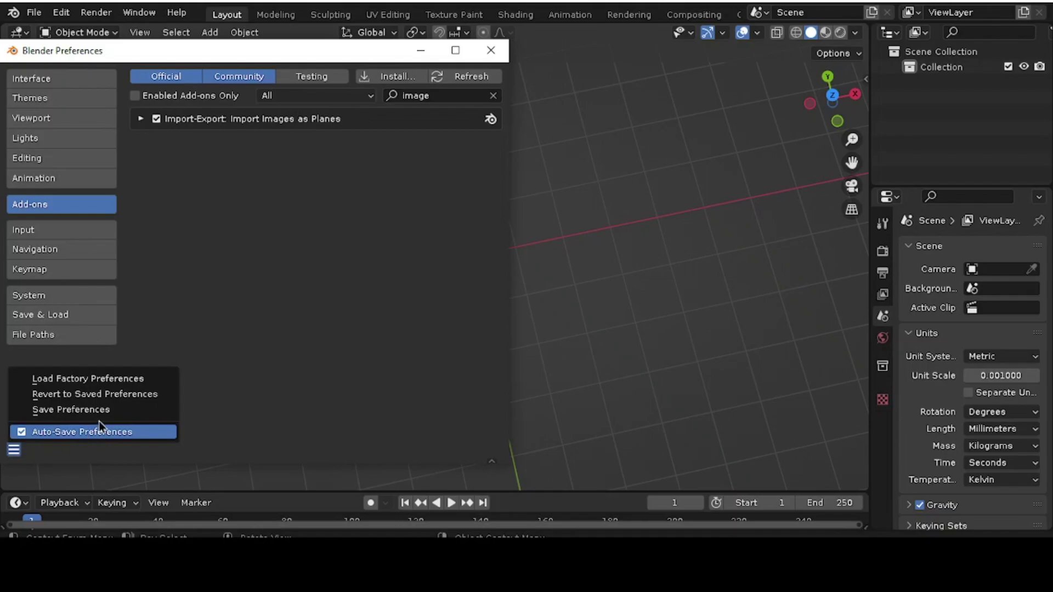
{"action": "left_click", "coordinate": [82, 411]}
{"action": "left_click", "coordinate": [16, 450]}
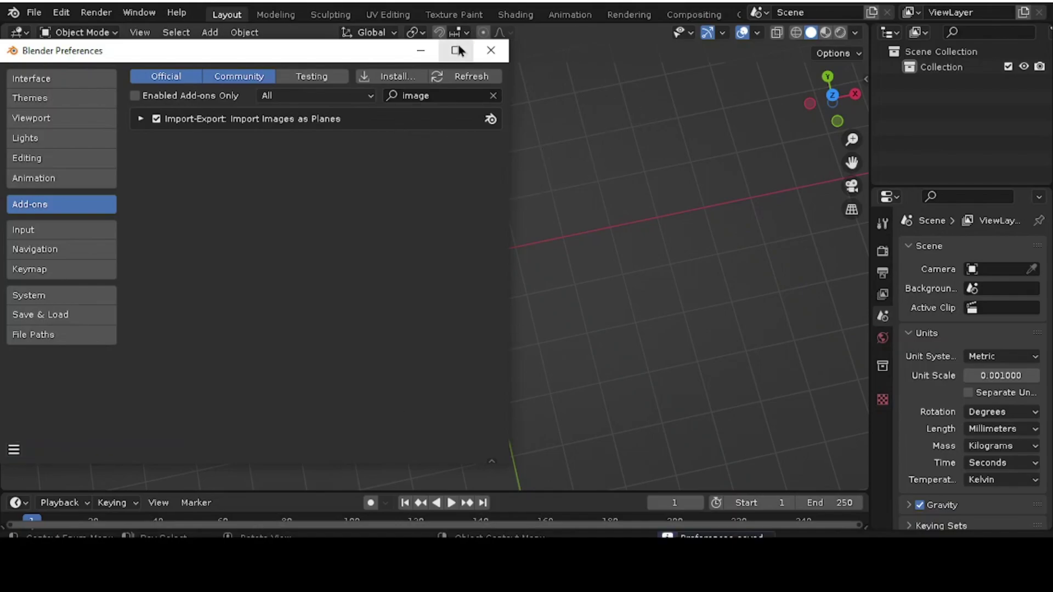
{"action": "left_click", "coordinate": [491, 51]}
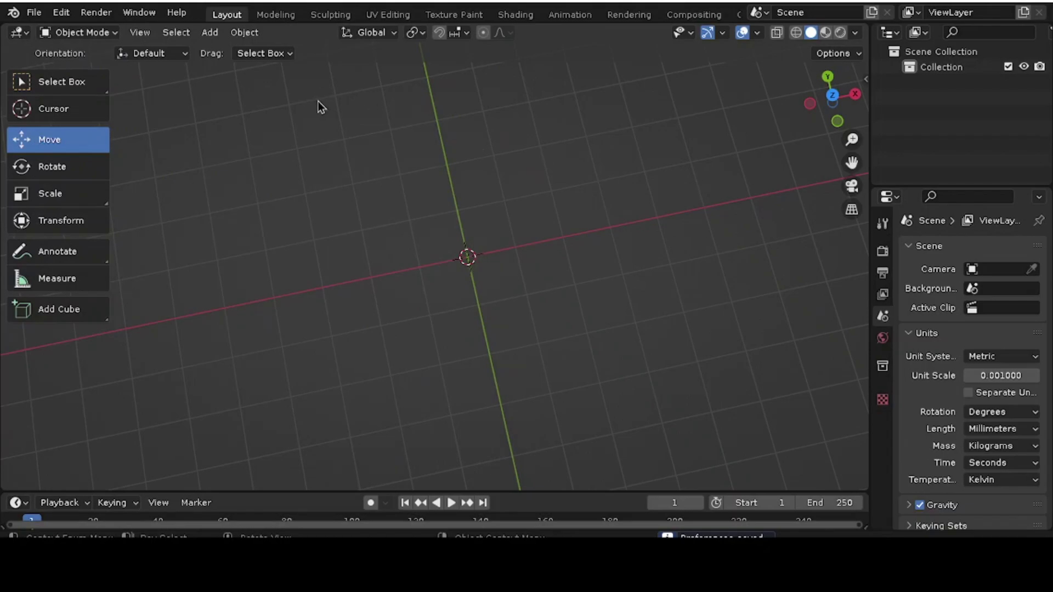
Step: Import the character screenshot PNG from the Blender Photos folder using Images as Planes
{"action": "left_click", "coordinate": [209, 33]}
{"action": "key", "text": "shift+a"}
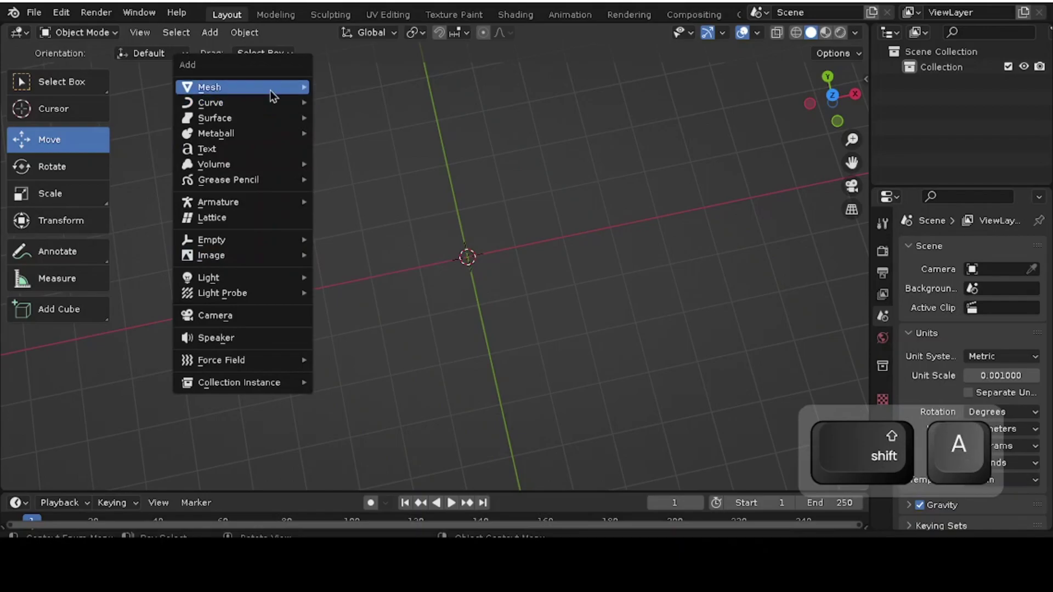
{"action": "mouse_move", "coordinate": [270, 90]}
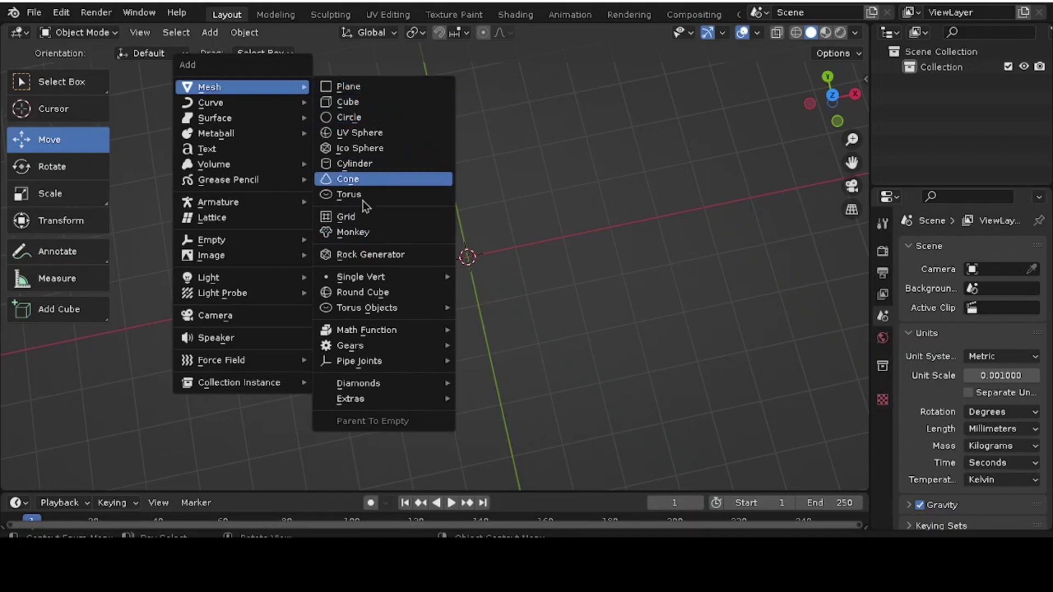
{"action": "mouse_move", "coordinate": [245, 262]}
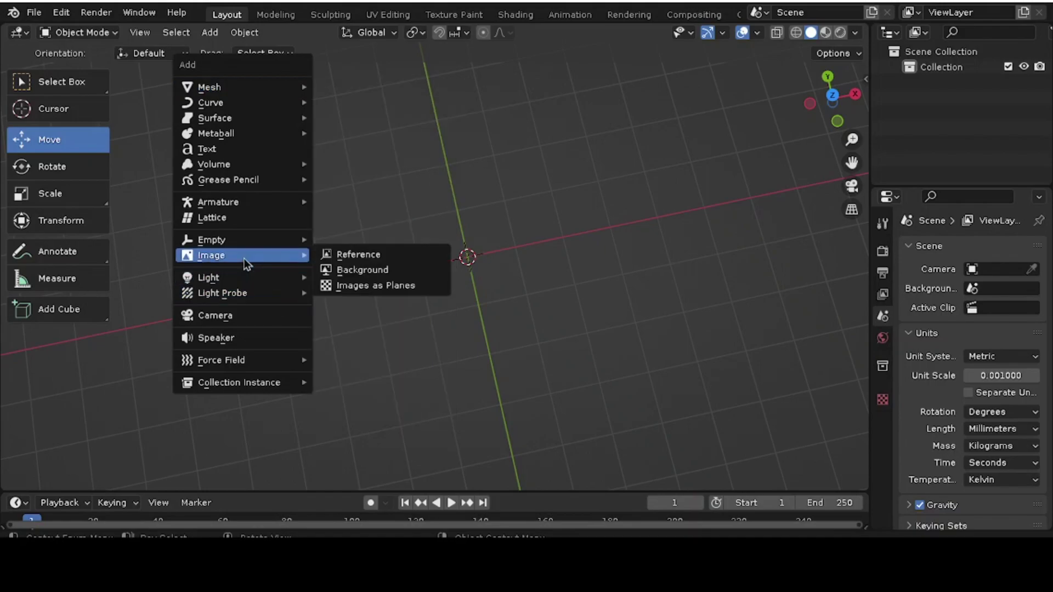
{"action": "left_click", "coordinate": [341, 287]}
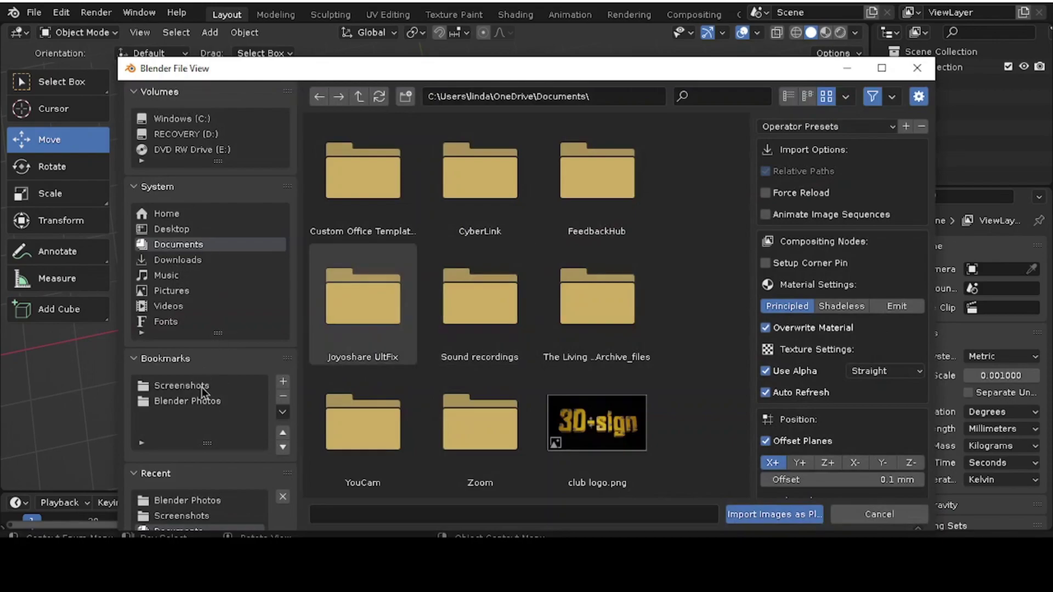
{"action": "left_click", "coordinate": [209, 401]}
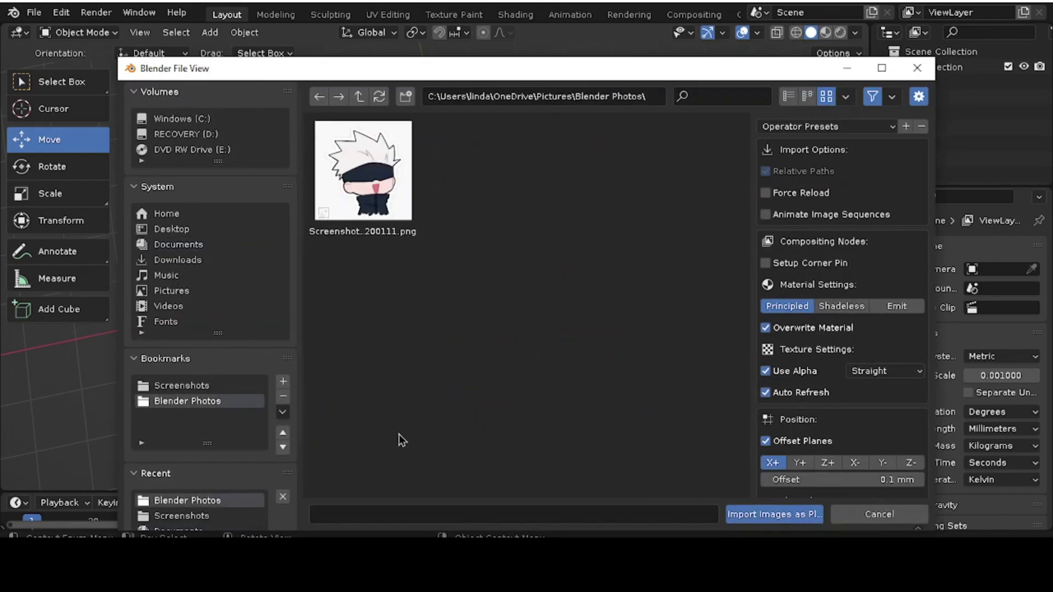
{"action": "double_click", "coordinate": [397, 180]}
Step: Align the viewport to a top orthographic view of the imported image plane
{"action": "scroll", "coordinate": [424, 229], "scroll_direction": "up", "scroll_amount": 3}
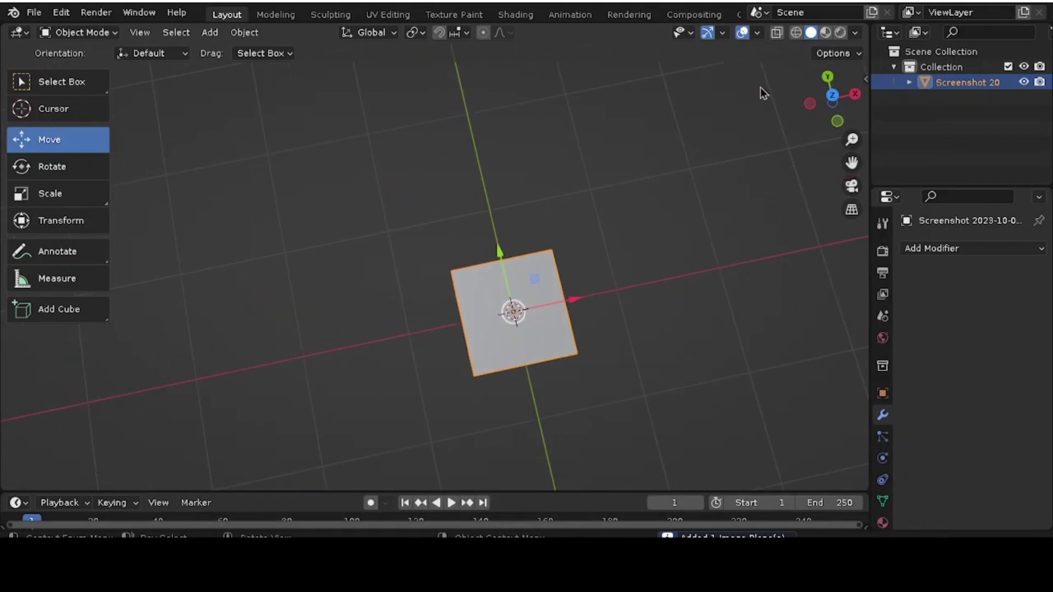
{"action": "left_click", "coordinate": [835, 97]}
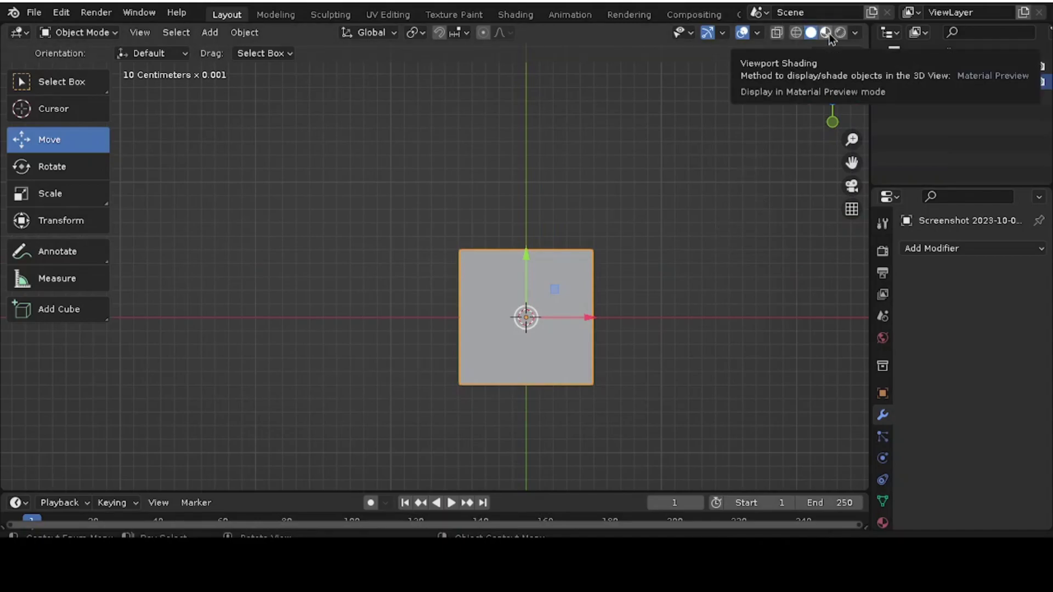
{"action": "left_click_drag", "start_coordinate": [832, 100], "coordinate": [831, 85]}
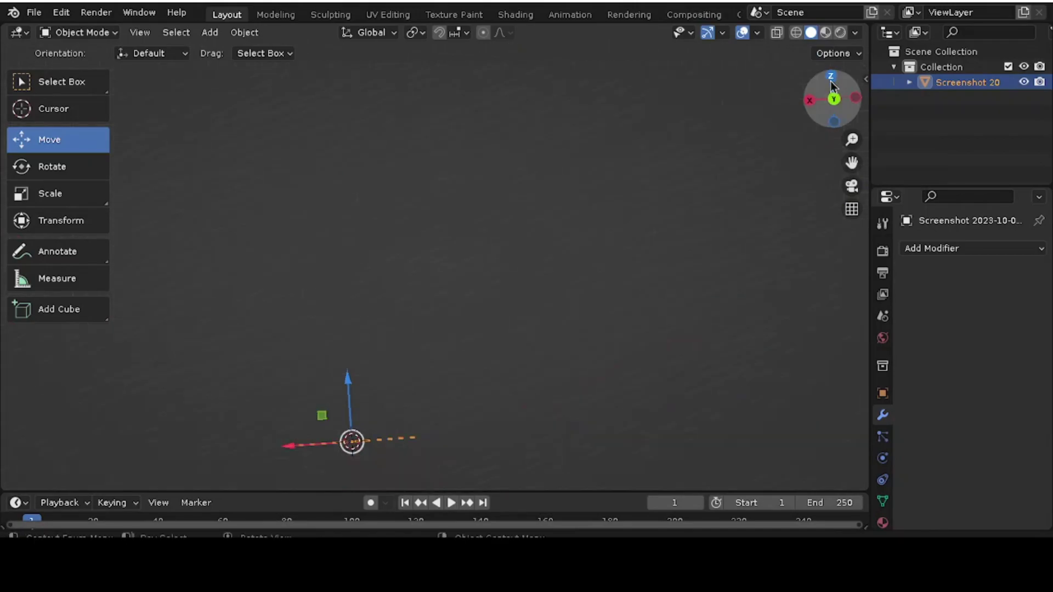
{"action": "left_click", "coordinate": [831, 80]}
{"action": "left_click_drag", "start_coordinate": [852, 162], "coordinate": [694, 205]}
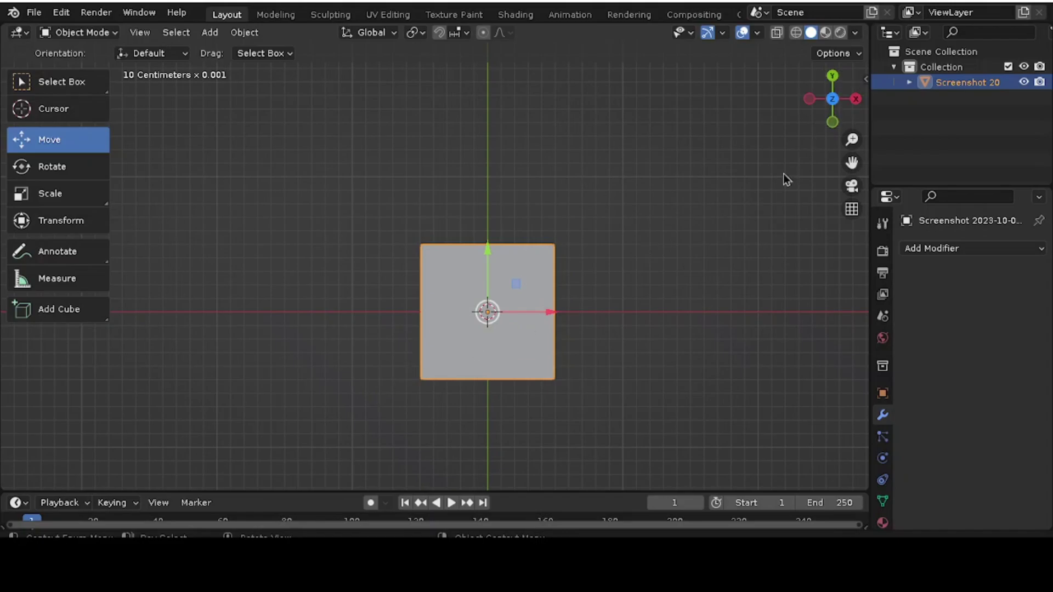
Step: Show the object's transform values and display the image texture with Material Preview shading, leaving the plane deselected
{"action": "key", "text": "n"}
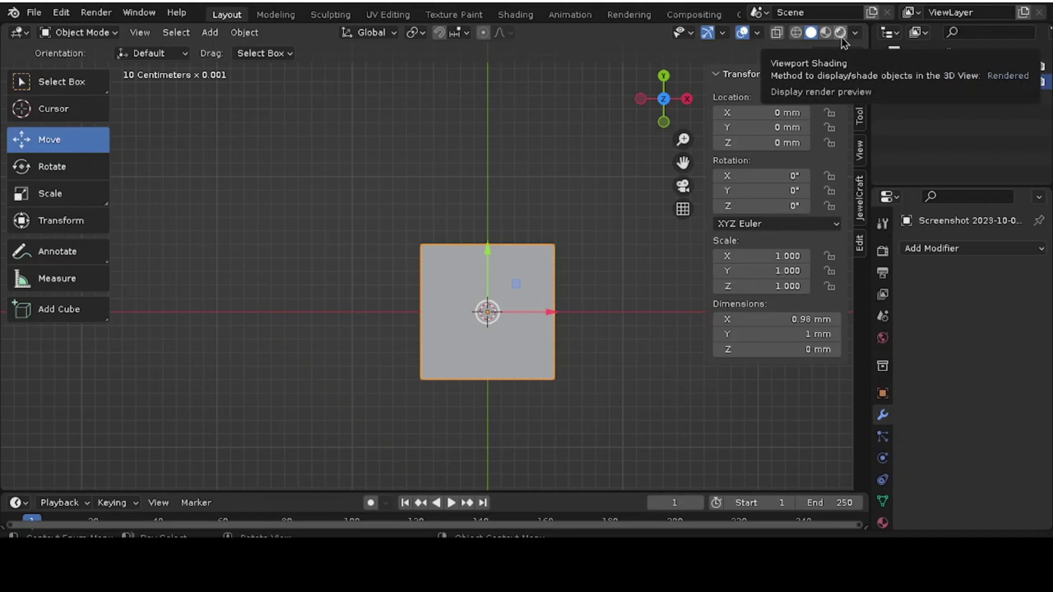
{"action": "left_click", "coordinate": [826, 33]}
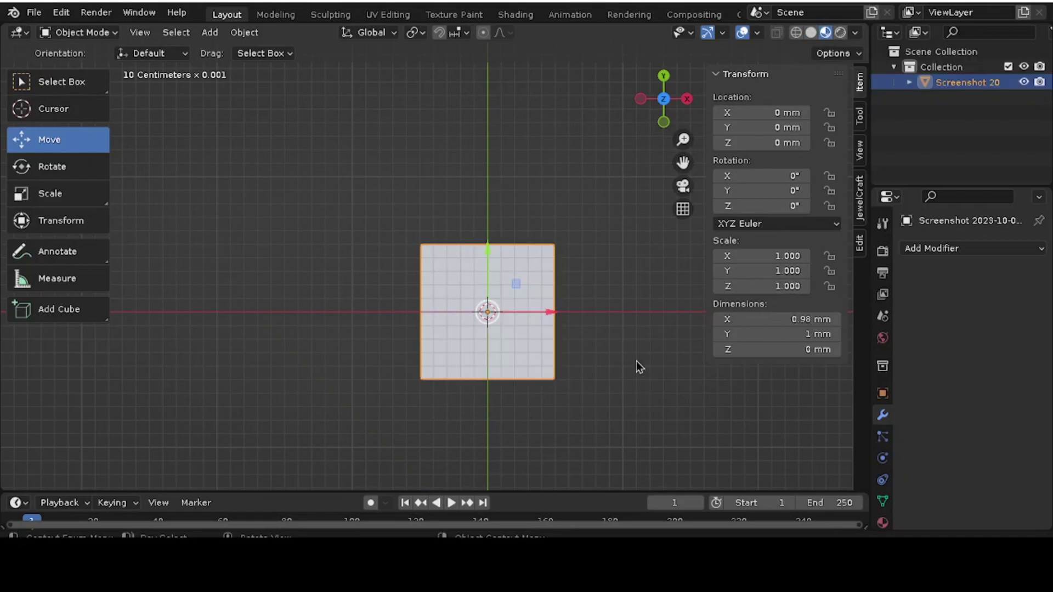
{"action": "scroll", "coordinate": [508, 263], "scroll_direction": "up", "scroll_amount": 4}
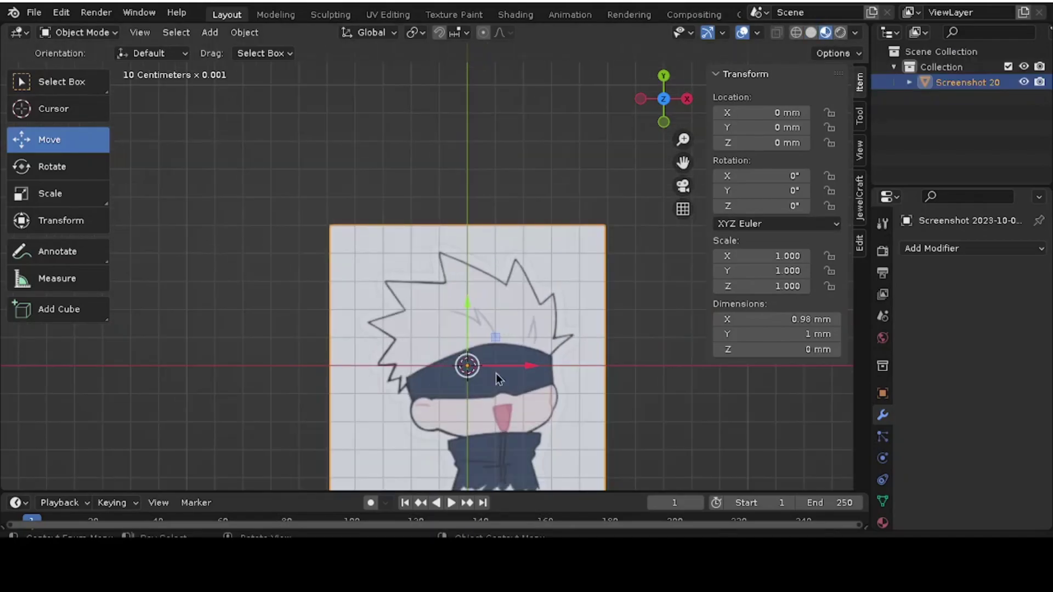
{"action": "left_click_drag", "start_coordinate": [683, 162], "coordinate": [273, 108]}
{"action": "left_click", "coordinate": [314, 81]}
{"action": "scroll", "coordinate": [639, 231], "scroll_direction": "down", "scroll_amount": 3}
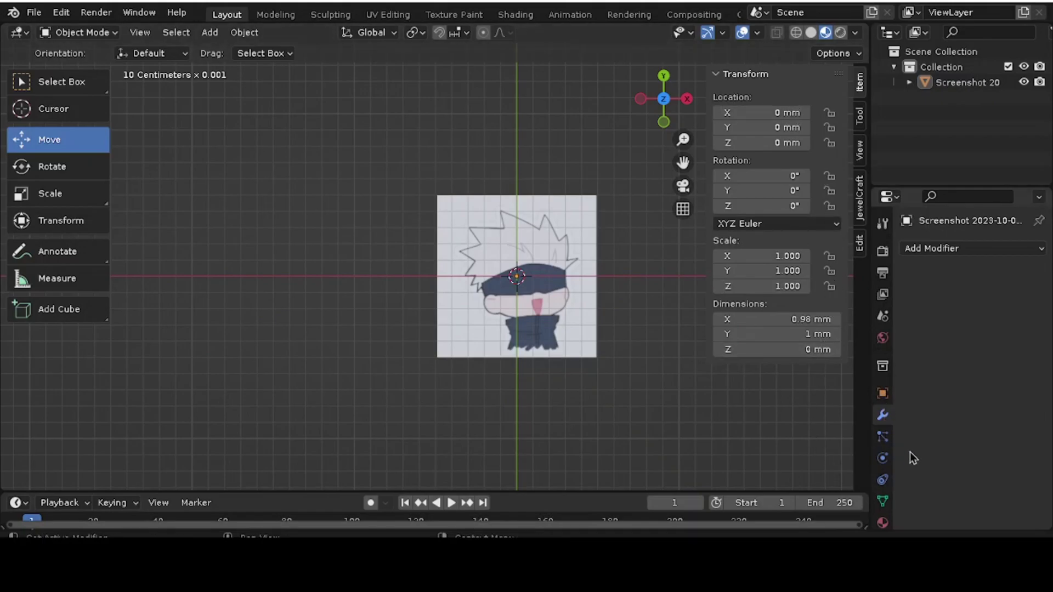
Step: Examine the scene's unit settings and the grid scale in the viewport overlays
{"action": "left_click", "coordinate": [883, 317]}
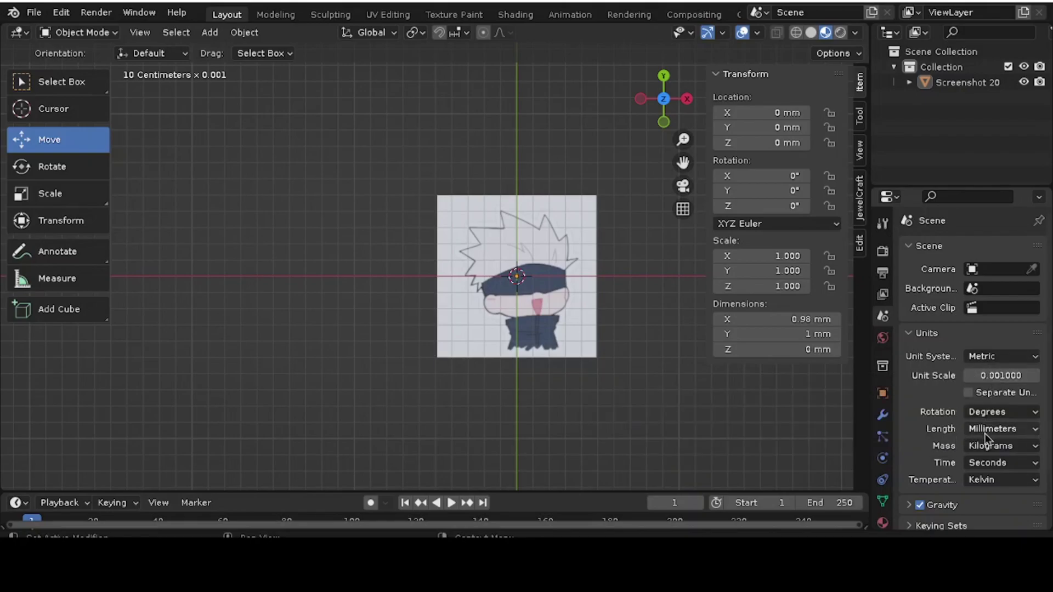
{"action": "left_click", "coordinate": [756, 34]}
{"action": "left_click", "coordinate": [756, 34]}
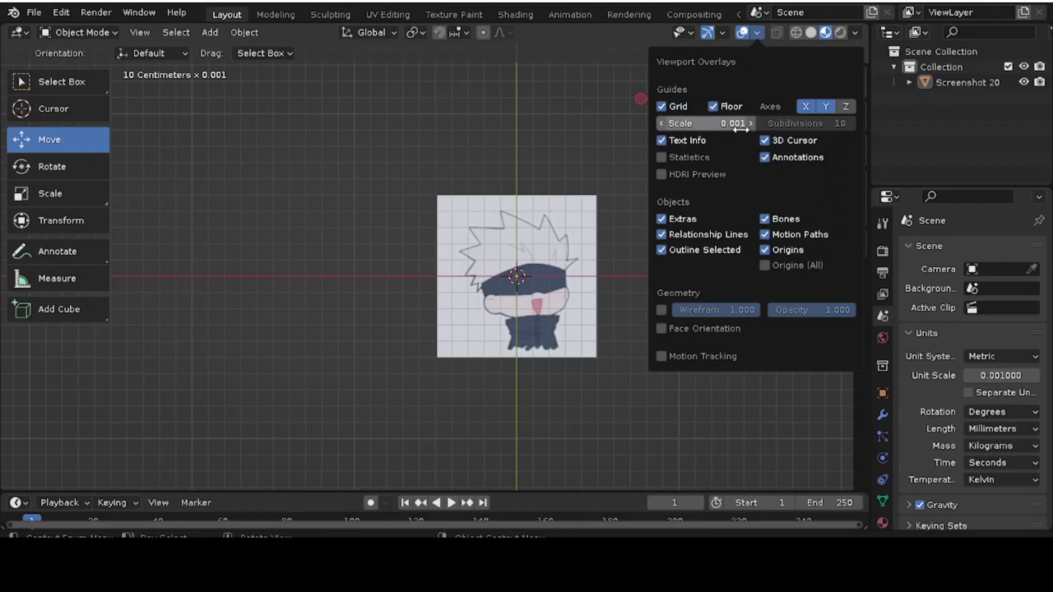
Step: Select the image plane and scale it up uniformly by about 1.42
{"action": "left_click", "coordinate": [560, 270]}
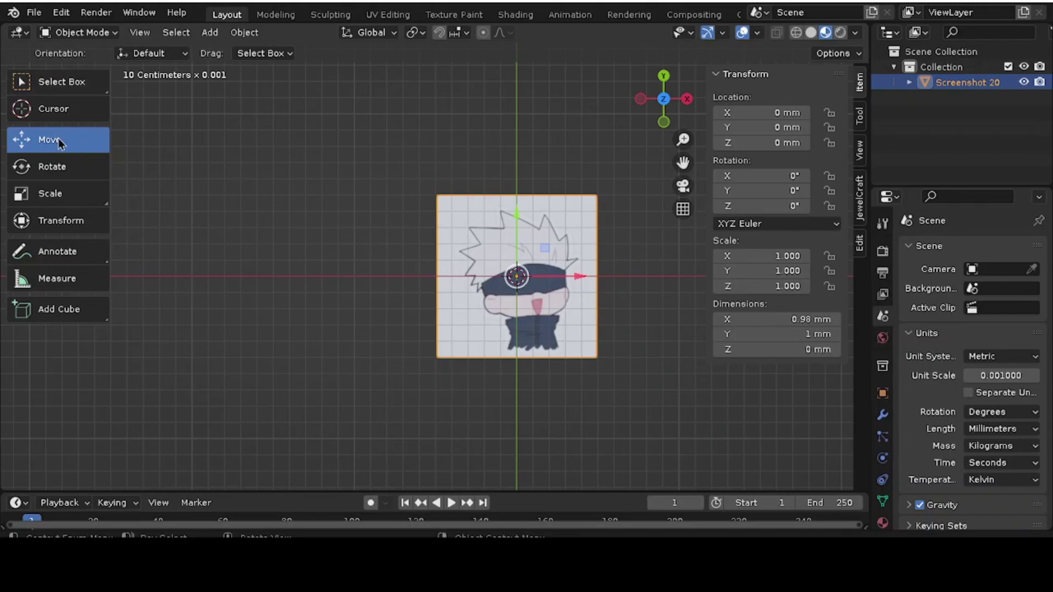
{"action": "left_click", "coordinate": [48, 175]}
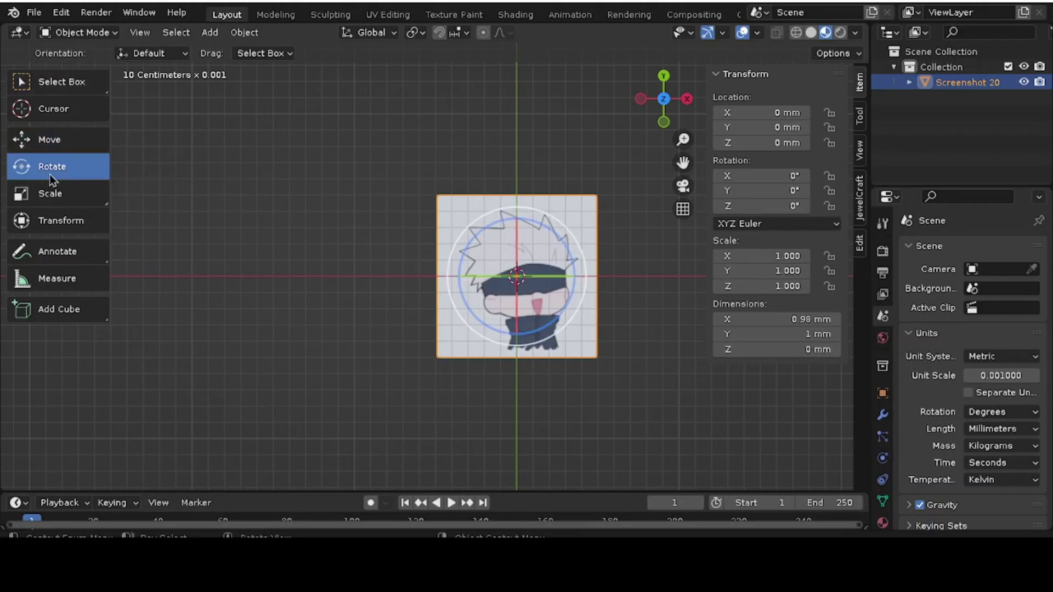
{"action": "scroll", "coordinate": [581, 247], "scroll_direction": "down", "scroll_amount": 3}
{"action": "left_click", "coordinate": [26, 194]}
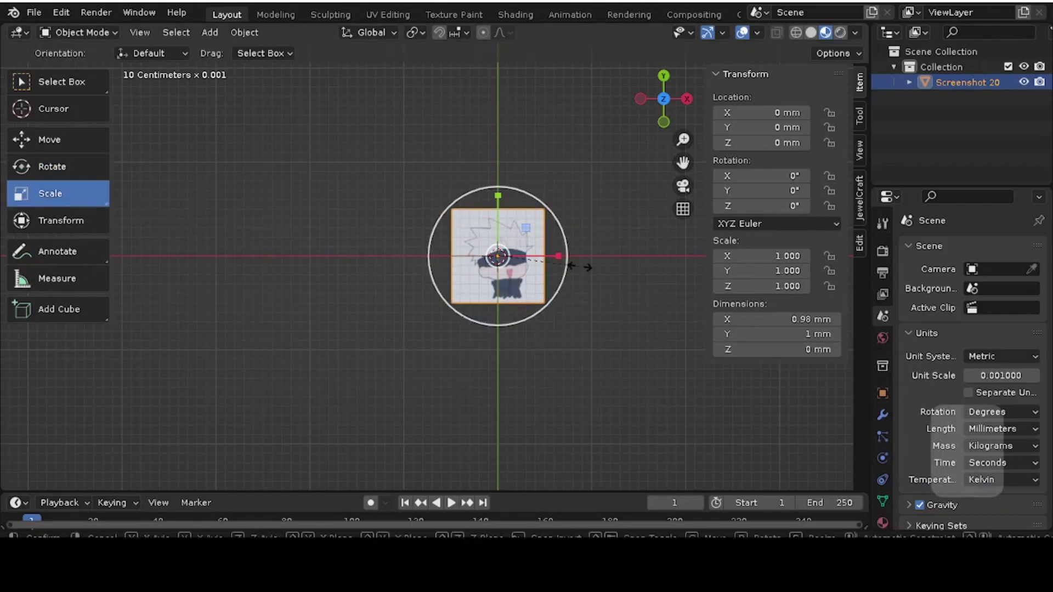
{"action": "key", "text": "s"}
{"action": "left_click", "coordinate": [600, 286]}
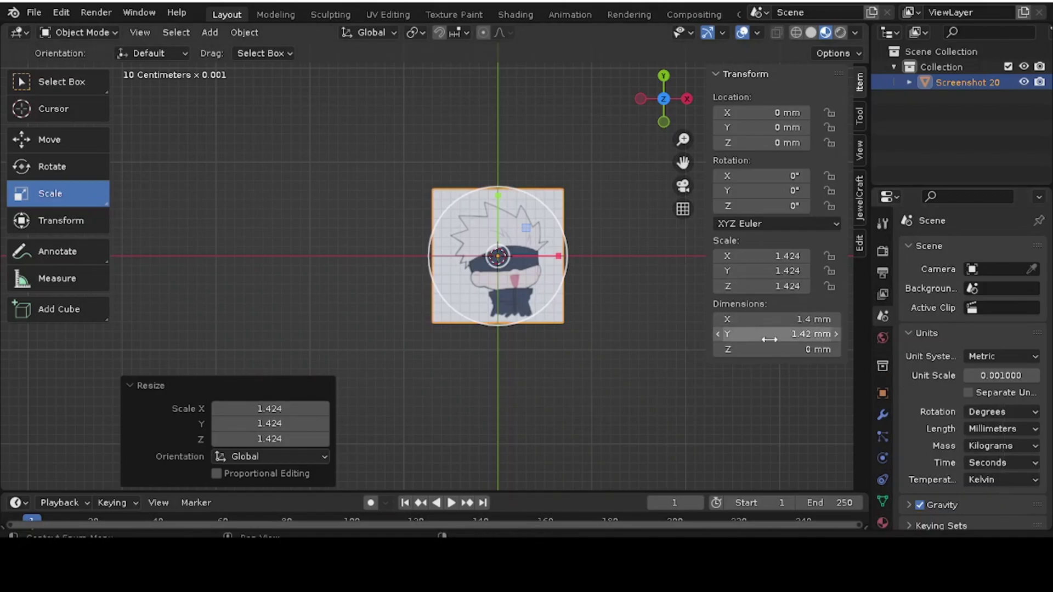
{"action": "left_click_drag", "start_coordinate": [771, 320], "coordinate": [775, 320]}
{"action": "key", "text": "ctrl+z"}
{"action": "key", "text": "ctrl+z"}
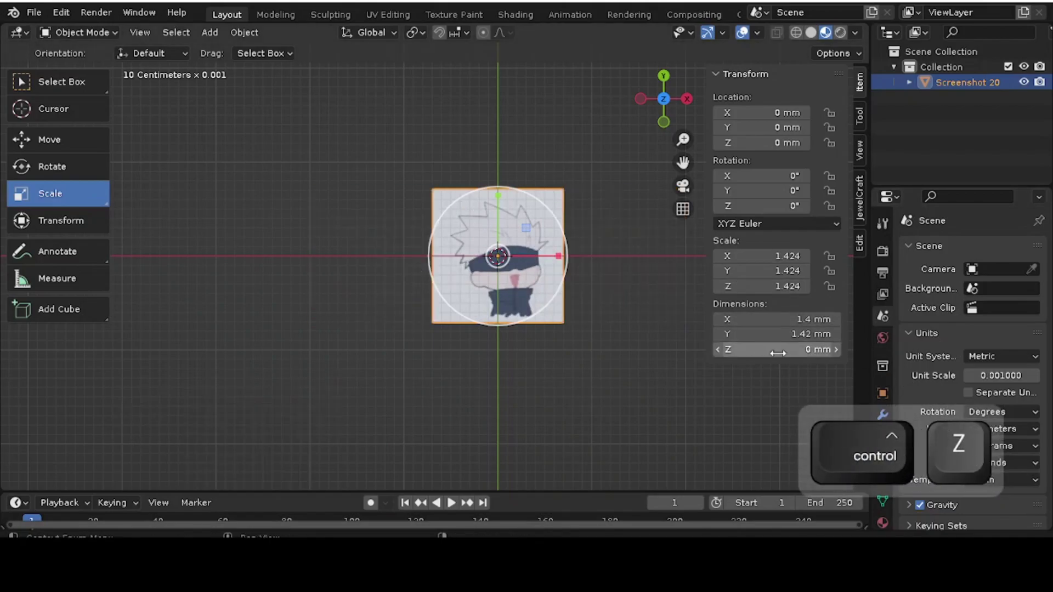
Step: Scale the image plane up uniformly by about 3.46, to about 4.83 by 4.92 mm
{"action": "scroll", "coordinate": [429, 275], "scroll_direction": "down", "scroll_amount": 3}
{"action": "scroll", "coordinate": [451, 225], "scroll_direction": "up", "scroll_amount": 2}
{"action": "scroll", "coordinate": [521, 293], "scroll_direction": "down", "scroll_amount": 1}
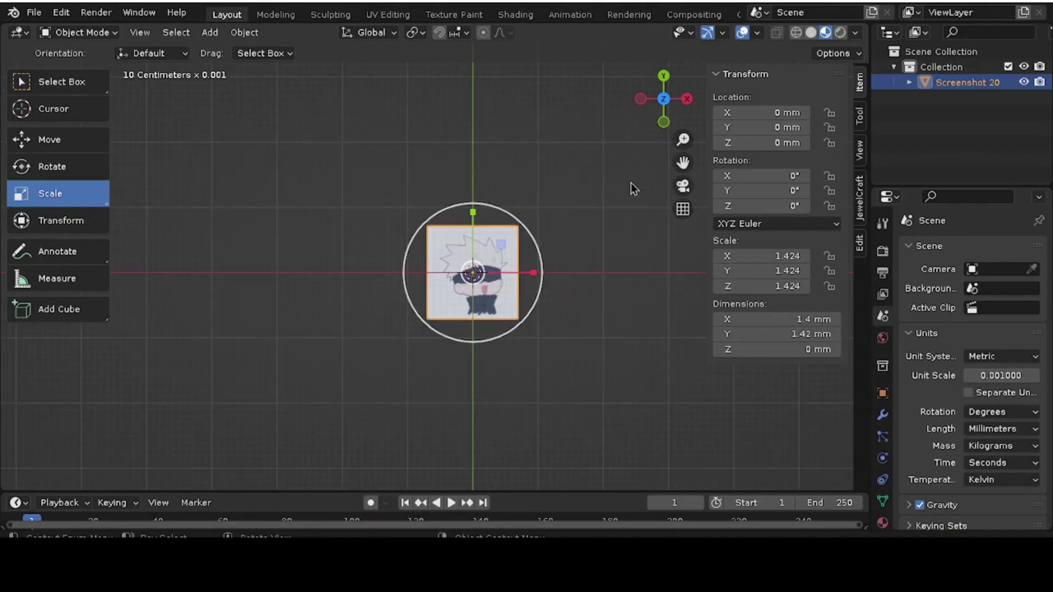
{"action": "key", "text": "s"}
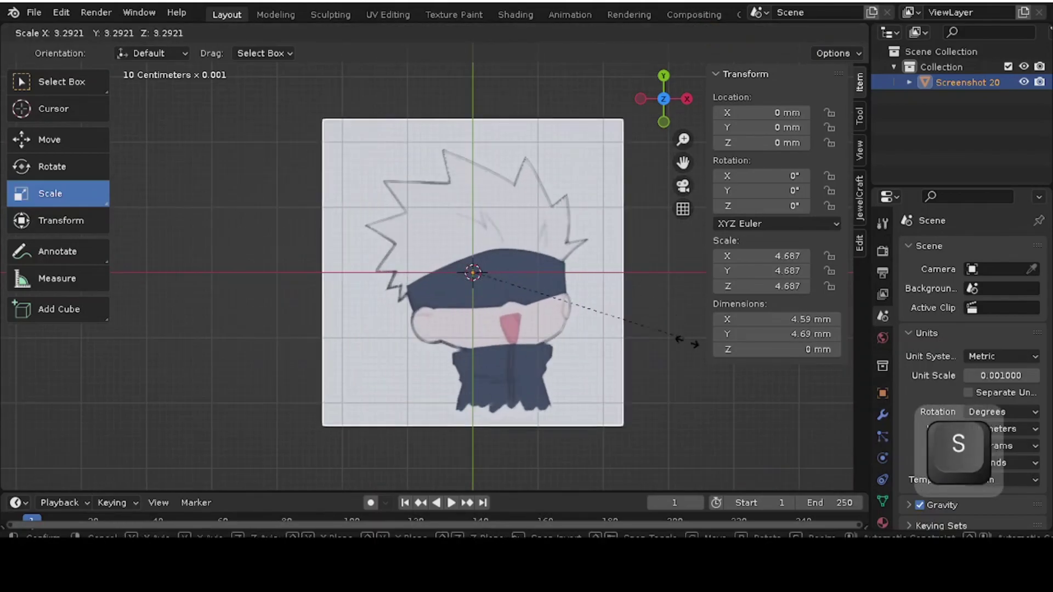
{"action": "left_click", "coordinate": [682, 339]}
Step: Enlarge the image plane uniformly to about 11.1 by 11.3 mm and deselect it
{"action": "left_click_drag", "start_coordinate": [676, 114], "coordinate": [664, 101]}
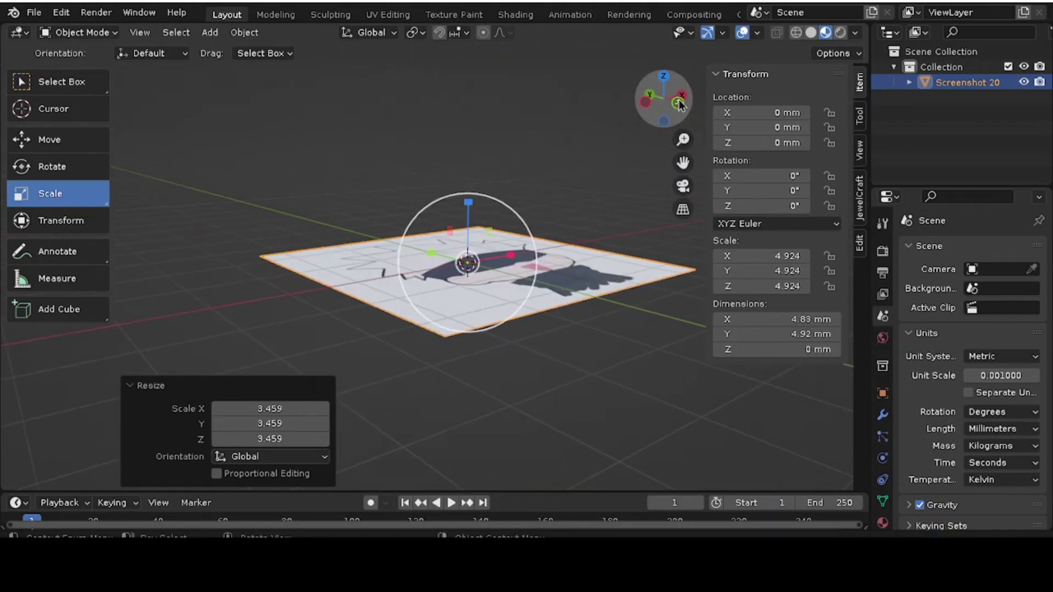
{"action": "left_click", "coordinate": [678, 103]}
{"action": "left_click", "coordinate": [664, 81]}
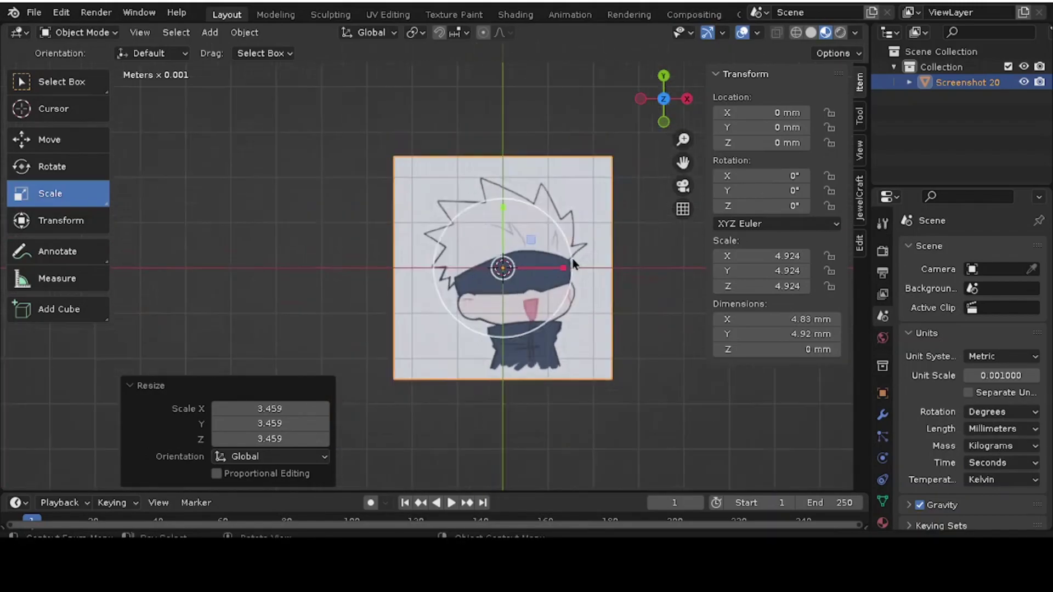
{"action": "key", "text": "s"}
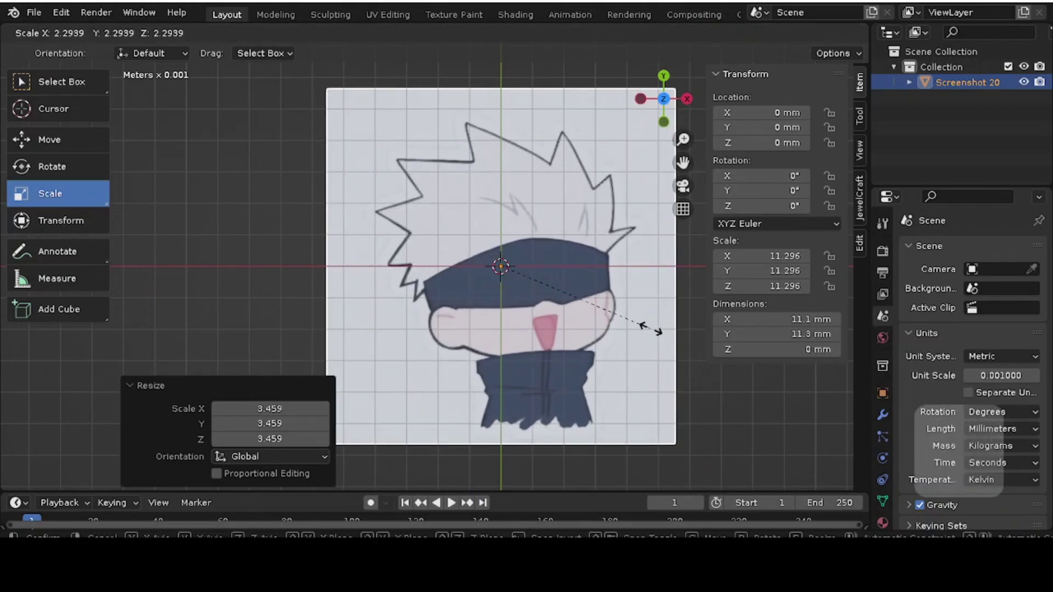
{"action": "left_click", "coordinate": [652, 330]}
{"action": "scroll", "coordinate": [652, 330], "scroll_direction": "down", "scroll_amount": 5}
{"action": "left_click", "coordinate": [518, 169]}
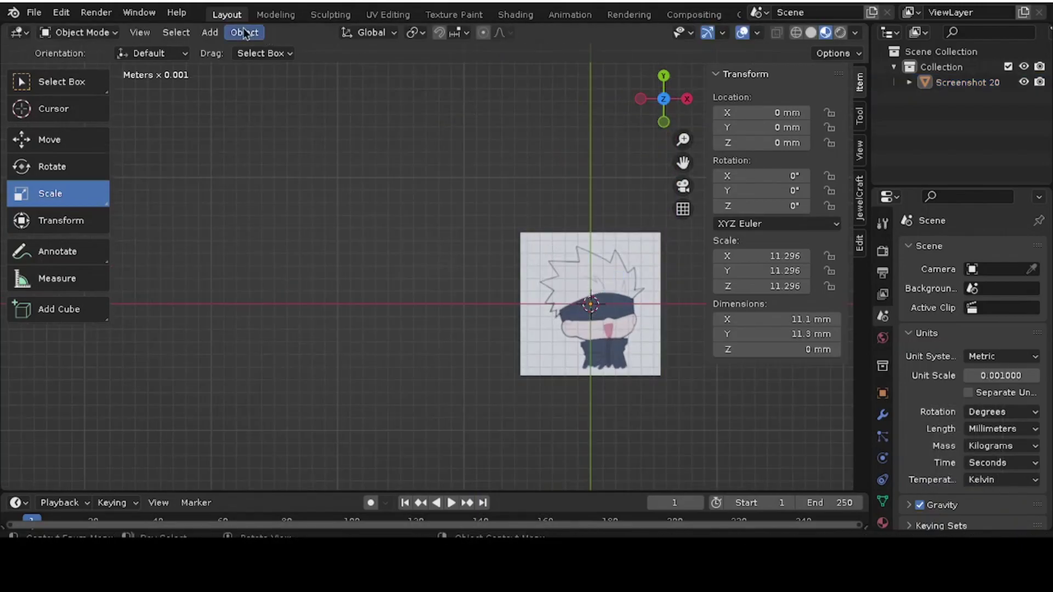
Step: Add a 2 mm cube mesh at the world origin
{"action": "left_click", "coordinate": [209, 33]}
{"action": "mouse_move", "coordinate": [254, 52]}
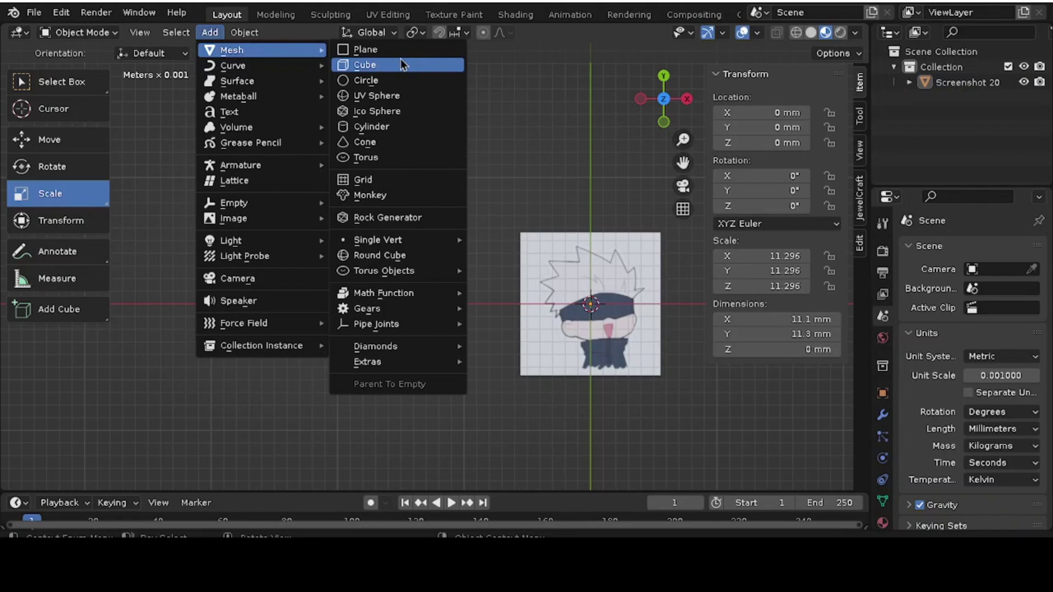
{"action": "left_click", "coordinate": [365, 65]}
Step: Move the cube about 9.7 mm in the negative X direction so it sits beside the image plane
{"action": "left_click_drag", "start_coordinate": [670, 131], "coordinate": [516, 417]}
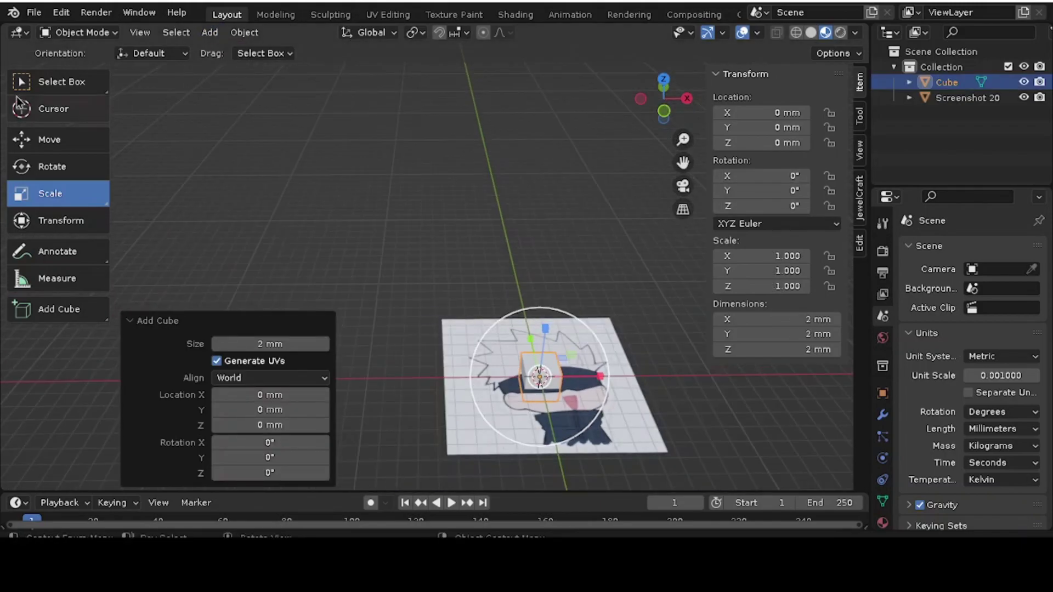
{"action": "left_click", "coordinate": [48, 139]}
{"action": "left_click_drag", "start_coordinate": [600, 376], "coordinate": [423, 377]}
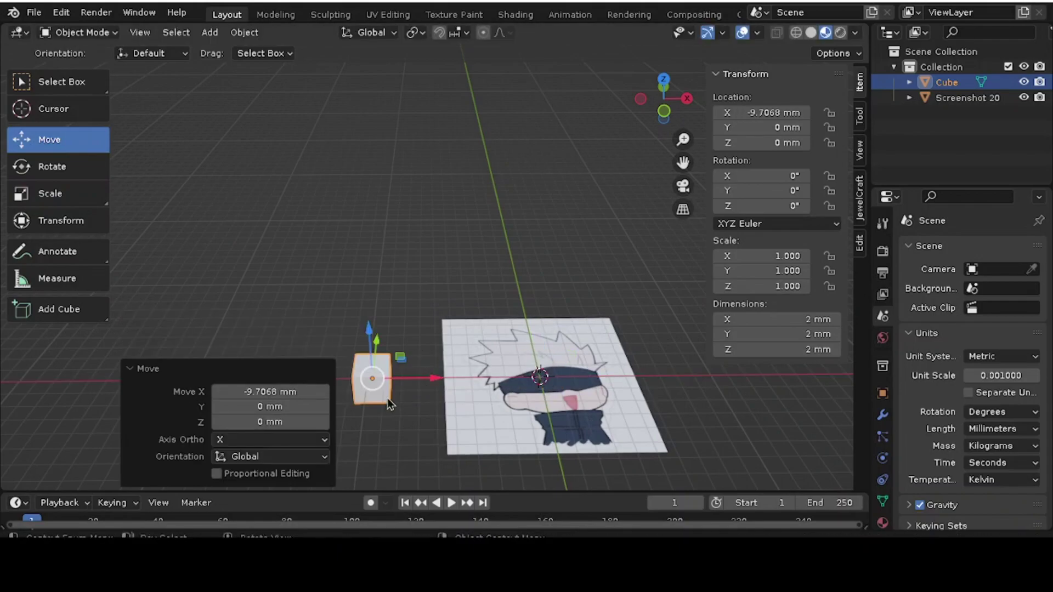
{"action": "left_click_drag", "start_coordinate": [664, 104], "coordinate": [587, 186]}
{"action": "left_click", "coordinate": [643, 94]}
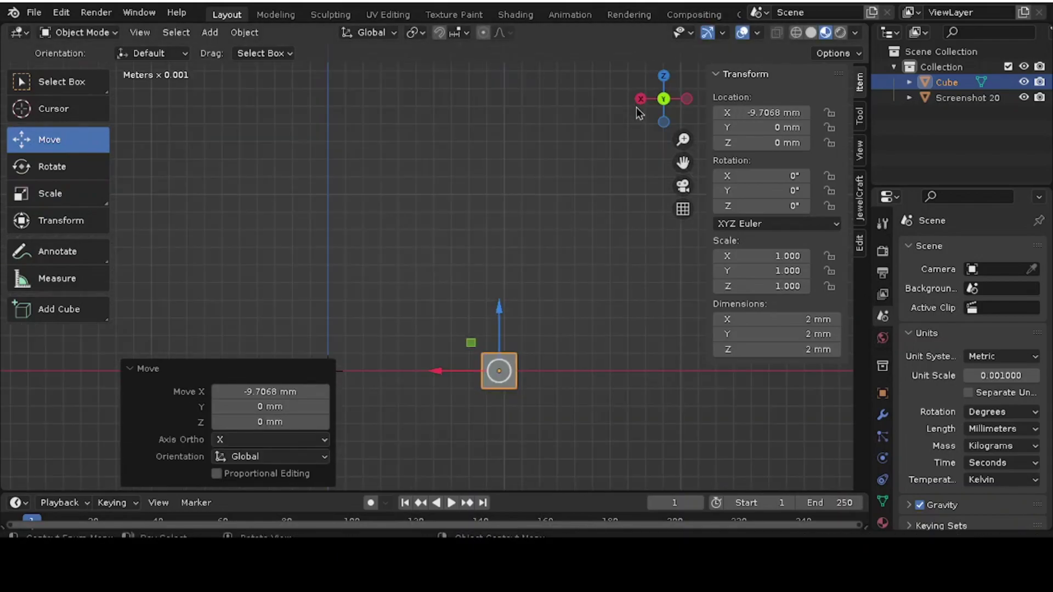
Step: Try scaling the cube uniformly by about 5.74, to about 11.5 mm per side, and undo the scaling
{"action": "left_click", "coordinate": [663, 76]}
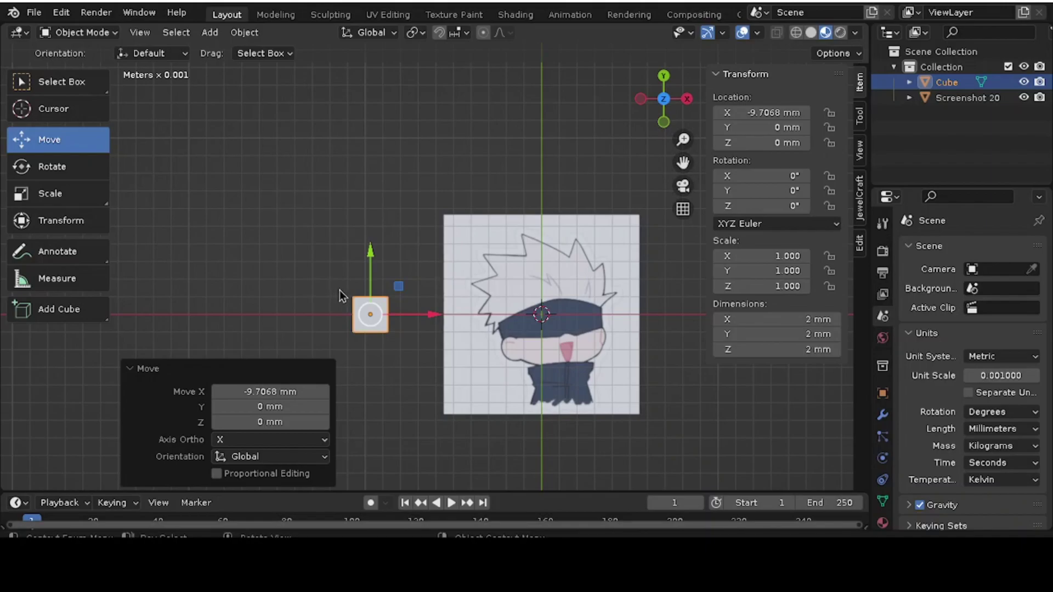
{"action": "key", "text": "s"}
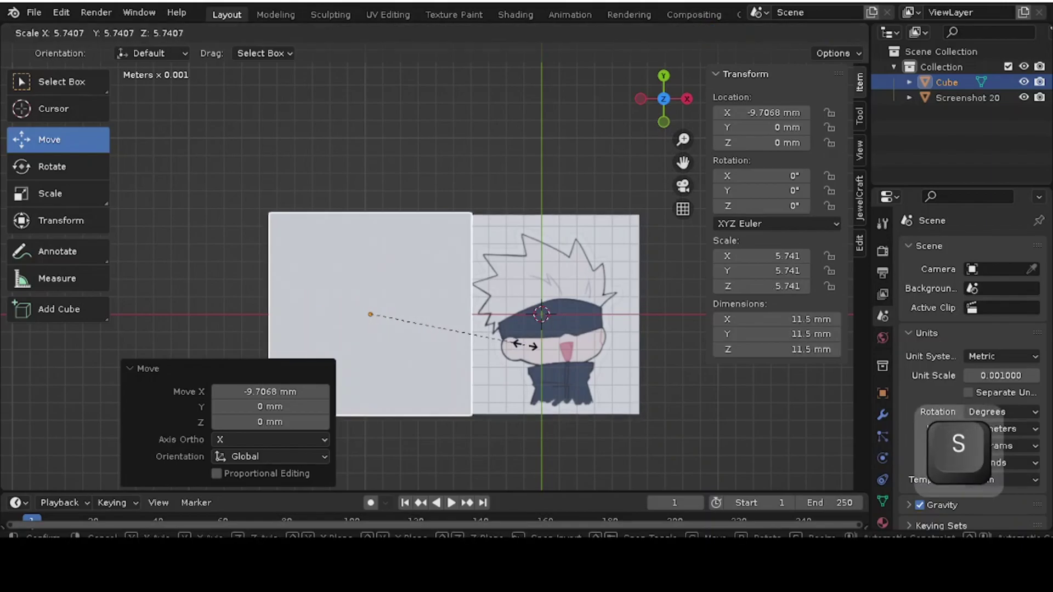
{"action": "left_click", "coordinate": [535, 331]}
{"action": "mouse_move", "coordinate": [664, 99]}
{"action": "left_mouse_down"}
{"action": "mouse_move", "coordinate": [657, 159]}
{"action": "mouse_move", "coordinate": [670, 92]}
{"action": "left_mouse_up"}
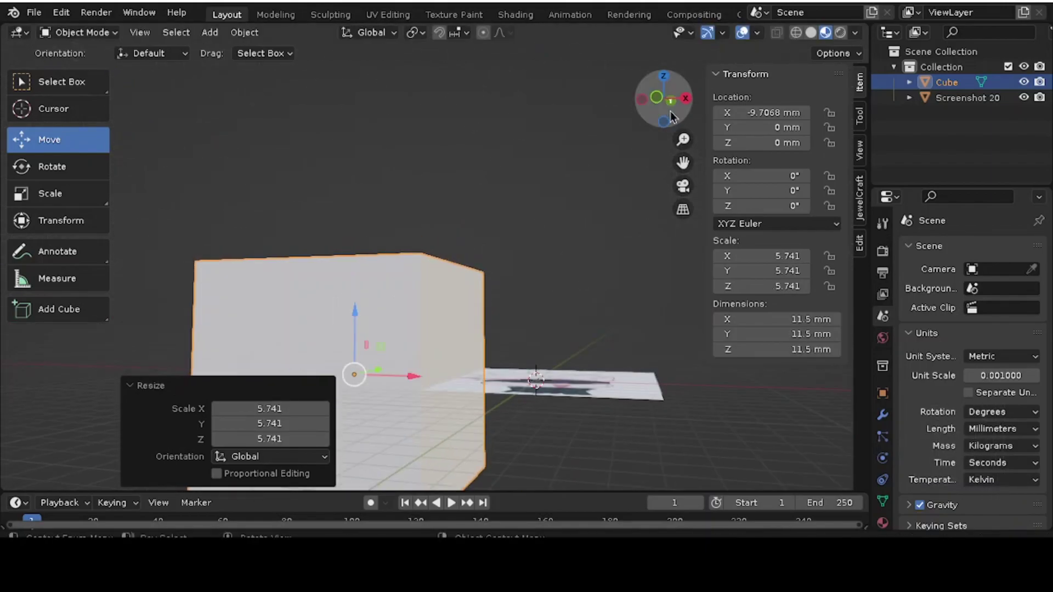
{"action": "key", "text": "ctrl+z"}
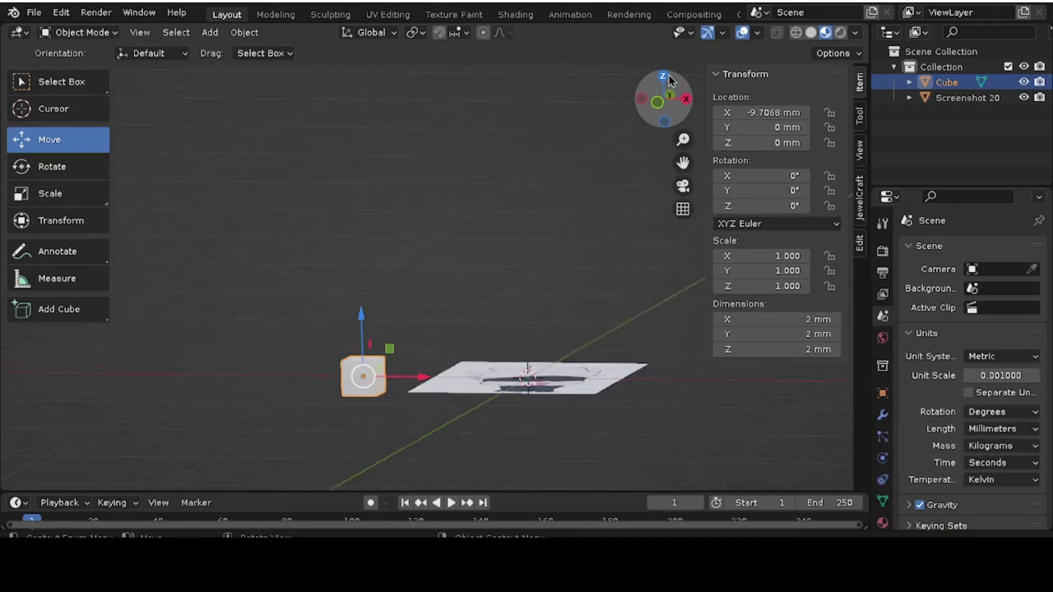
Step: Scale the cube by about 5.62 in X and Y only, to about 11.2 by 11.2 mm
{"action": "left_click", "coordinate": [664, 77]}
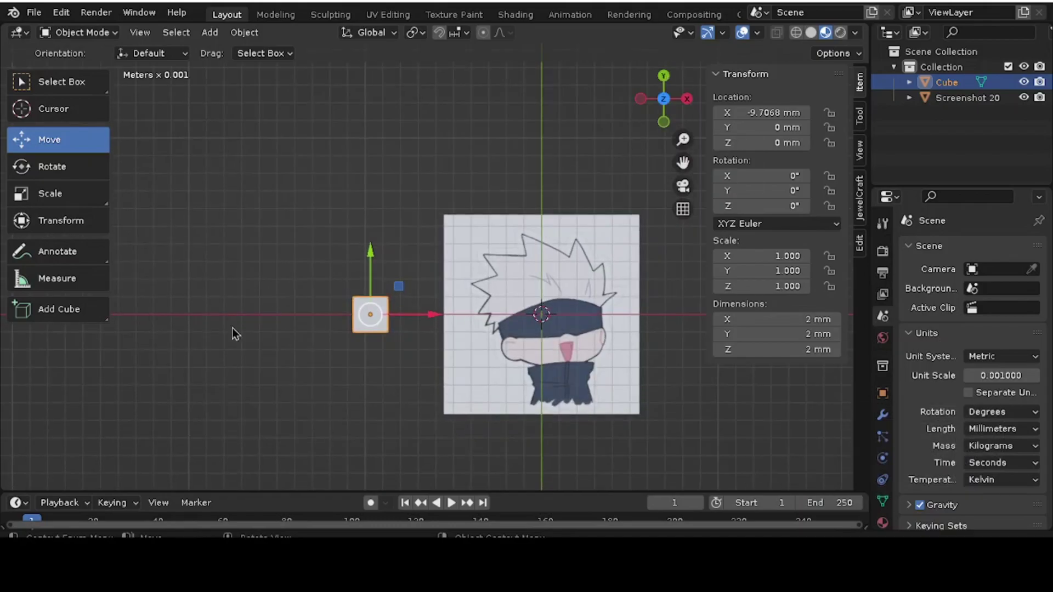
{"action": "left_click", "coordinate": [55, 194]}
{"action": "key", "text": "s"}
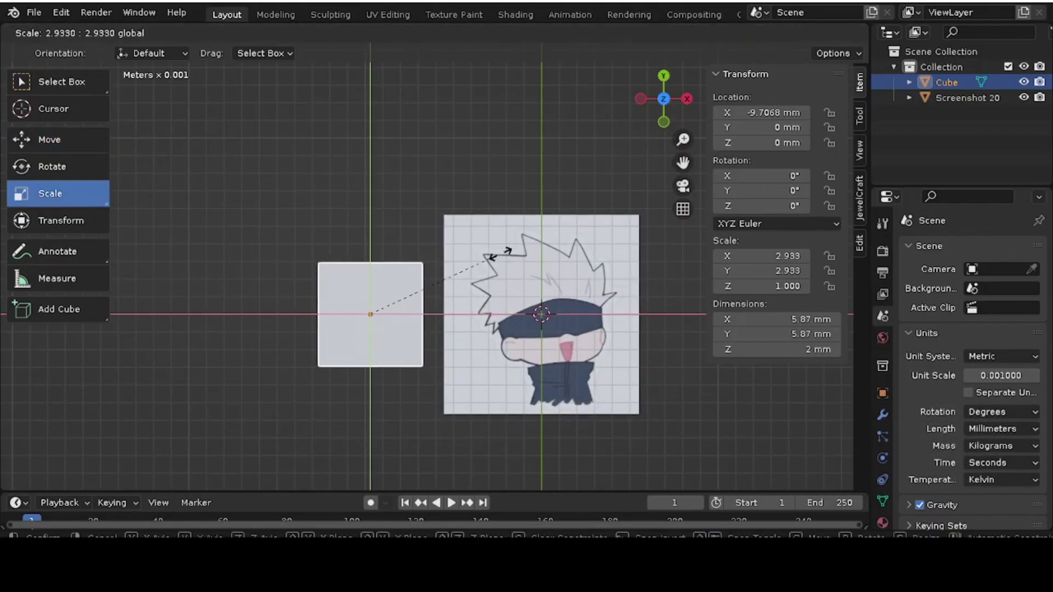
{"action": "left_click", "coordinate": [623, 223]}
{"action": "left_click_drag", "start_coordinate": [663, 99], "coordinate": [668, 74]}
{"action": "left_click", "coordinate": [666, 75]}
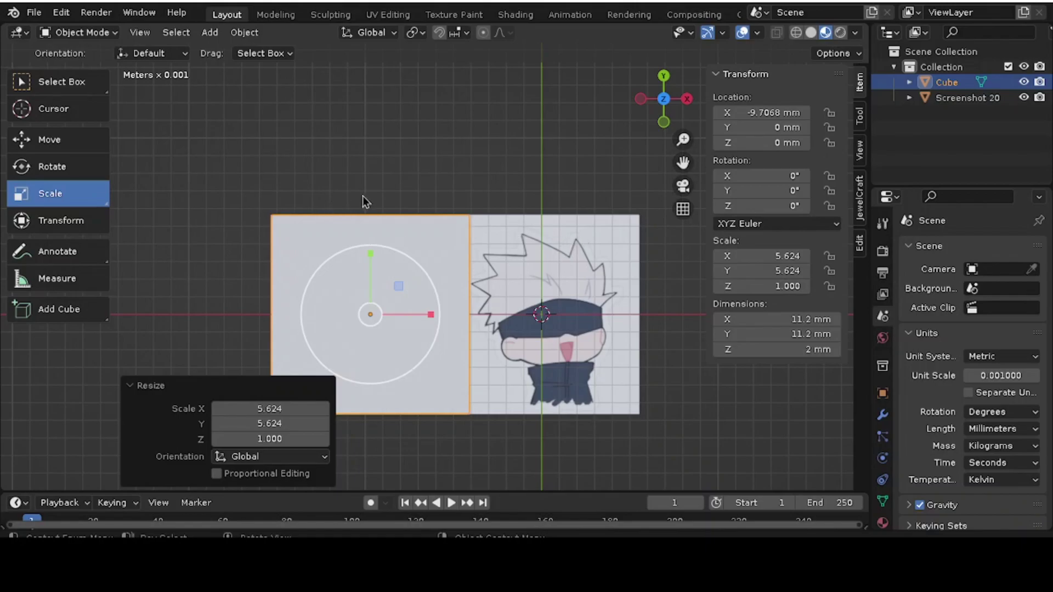
Step: In Edit Mode, scale the slab's side face farthest from the image by about 0.54
{"action": "left_click_drag", "start_coordinate": [663, 104], "coordinate": [657, 131]}
{"action": "scroll", "coordinate": [642, 160], "scroll_direction": "down", "scroll_amount": 4}
{"action": "scroll", "coordinate": [450, 278], "scroll_direction": "up", "scroll_amount": 8}
{"action": "scroll", "coordinate": [496, 327], "scroll_direction": "down", "scroll_amount": 3}
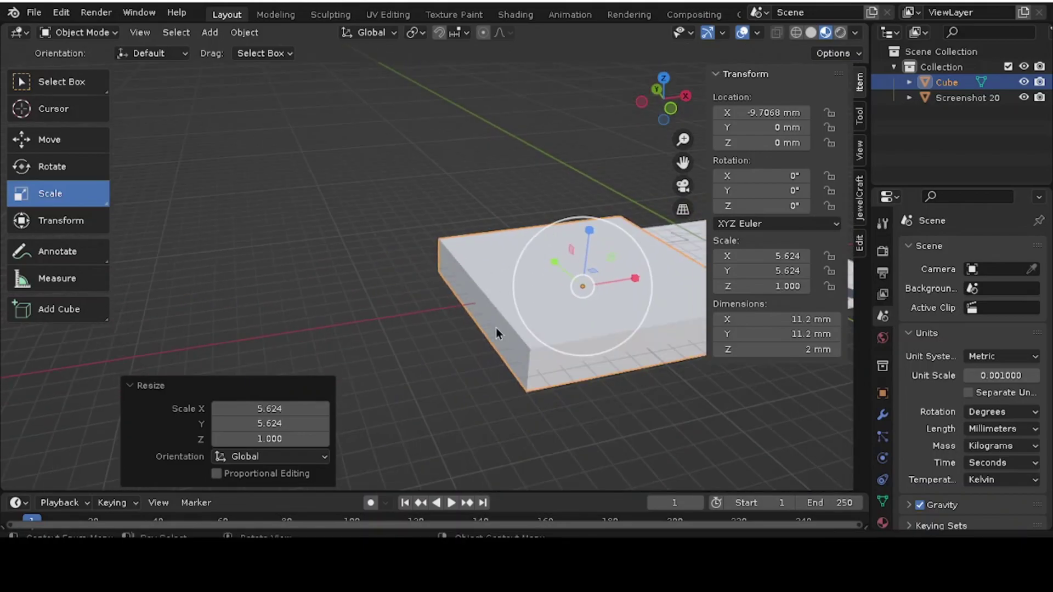
{"action": "key", "text": "Tab"}
{"action": "left_click", "coordinate": [472, 301]}
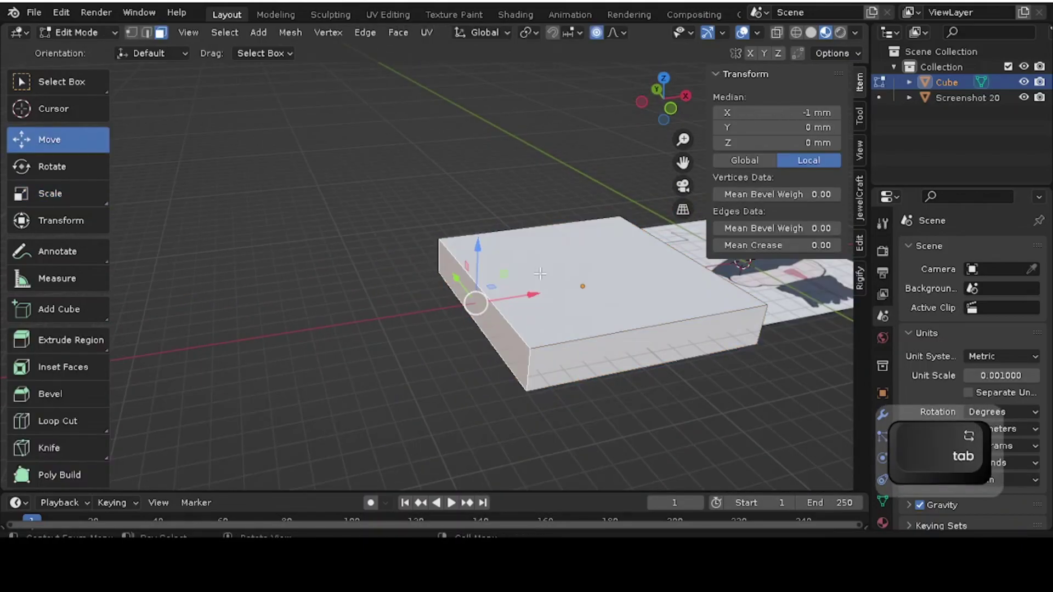
{"action": "left_click", "coordinate": [665, 78]}
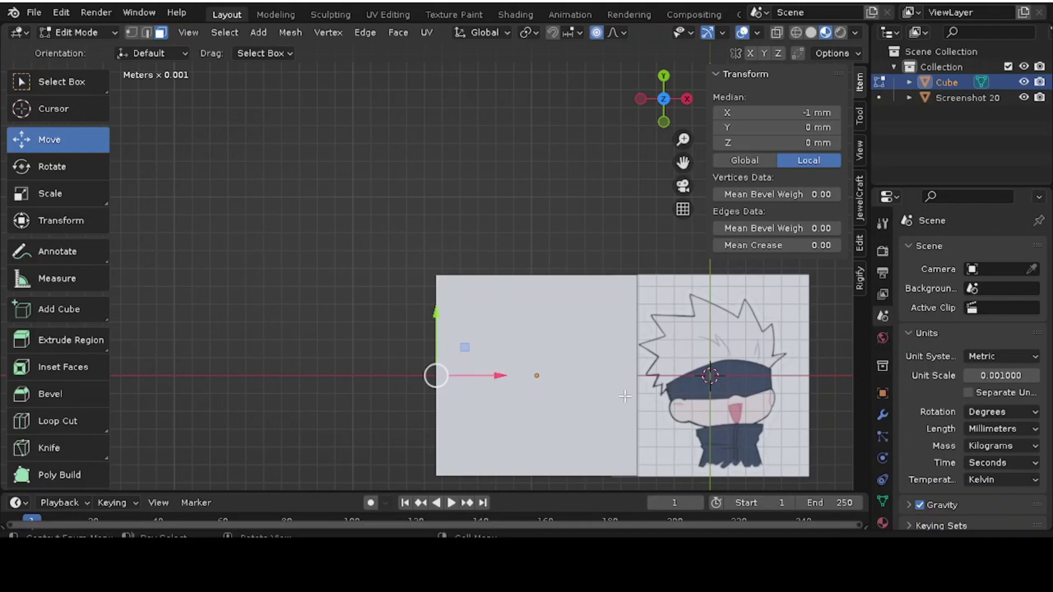
{"action": "key", "text": "s"}
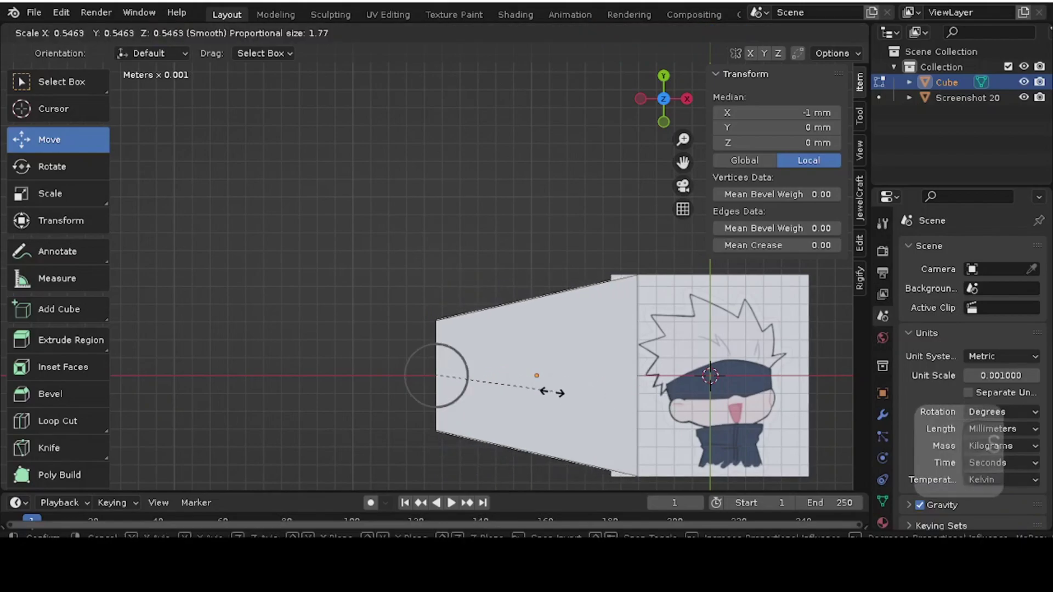
{"action": "left_click", "coordinate": [553, 392]}
Step: Inspect the tapered slab from the side and undo the face scaling
{"action": "left_click_drag", "start_coordinate": [665, 101], "coordinate": [662, 107]}
{"action": "left_click", "coordinate": [659, 99]}
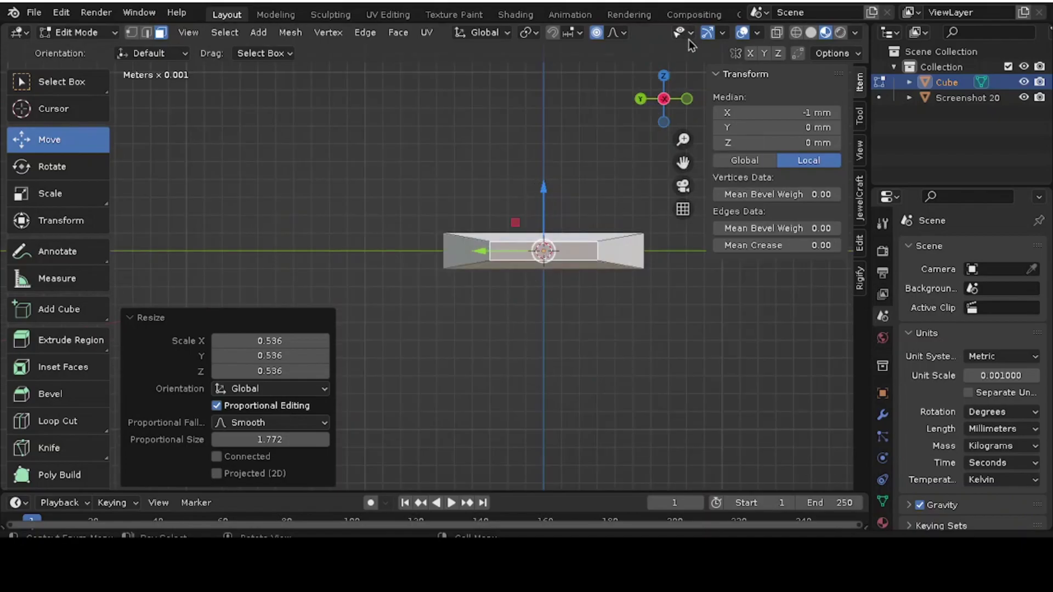
{"action": "left_click", "coordinate": [666, 76]}
{"action": "key", "text": "ctrl+z"}
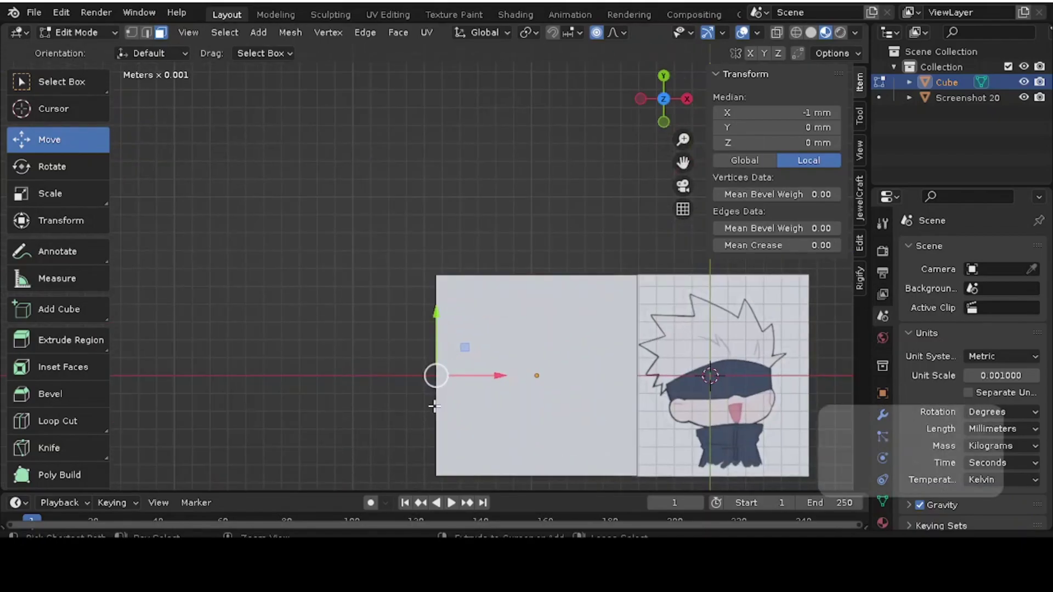
Step: Return to Object Mode and delete the cube
{"action": "key", "text": "Tab"}
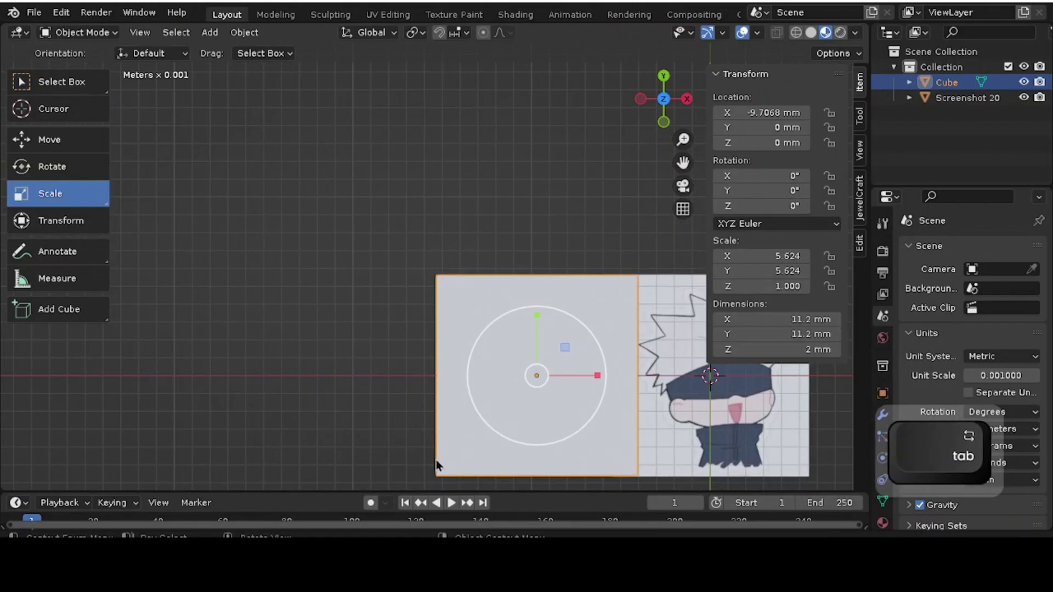
{"action": "right_click", "coordinate": [488, 422]}
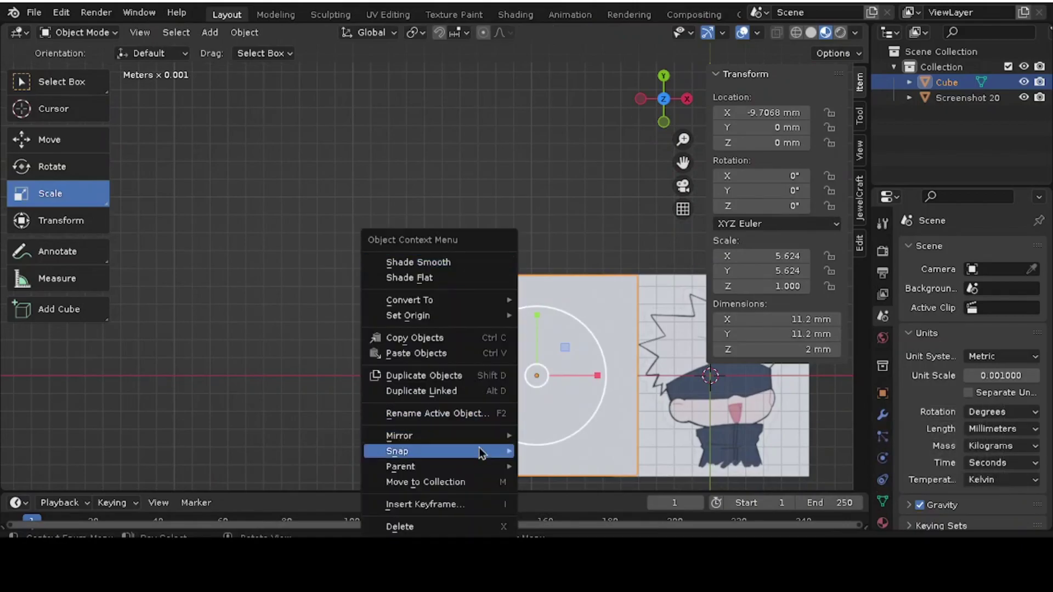
{"action": "left_click", "coordinate": [485, 524]}
Step: Add a 2 mm plane mesh at the world origin over the reference image
{"action": "left_click_drag", "start_coordinate": [683, 163], "coordinate": [419, 51]}
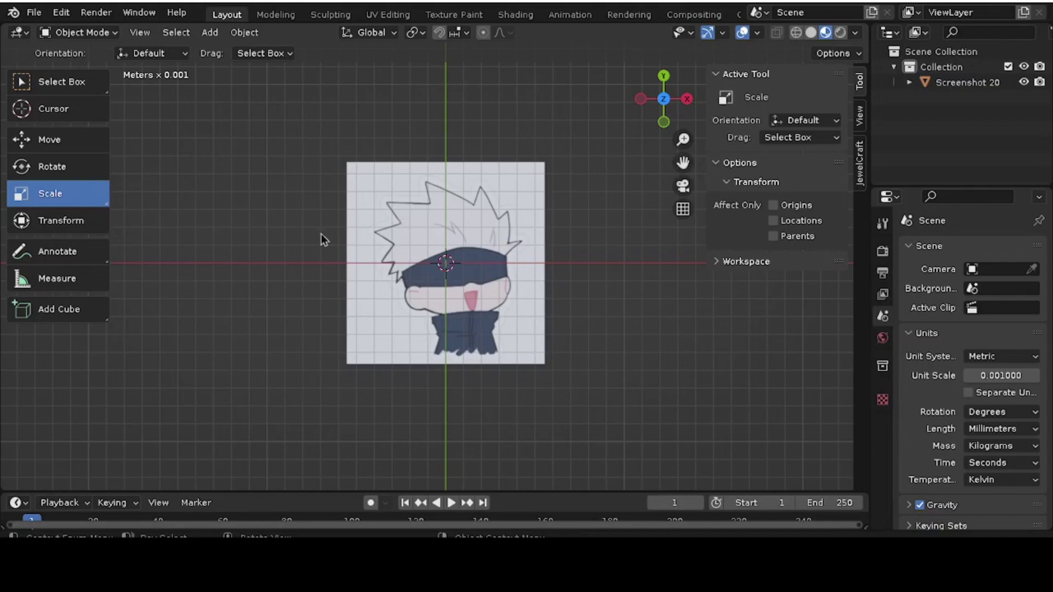
{"action": "scroll", "coordinate": [337, 273], "scroll_direction": "up", "scroll_amount": 2}
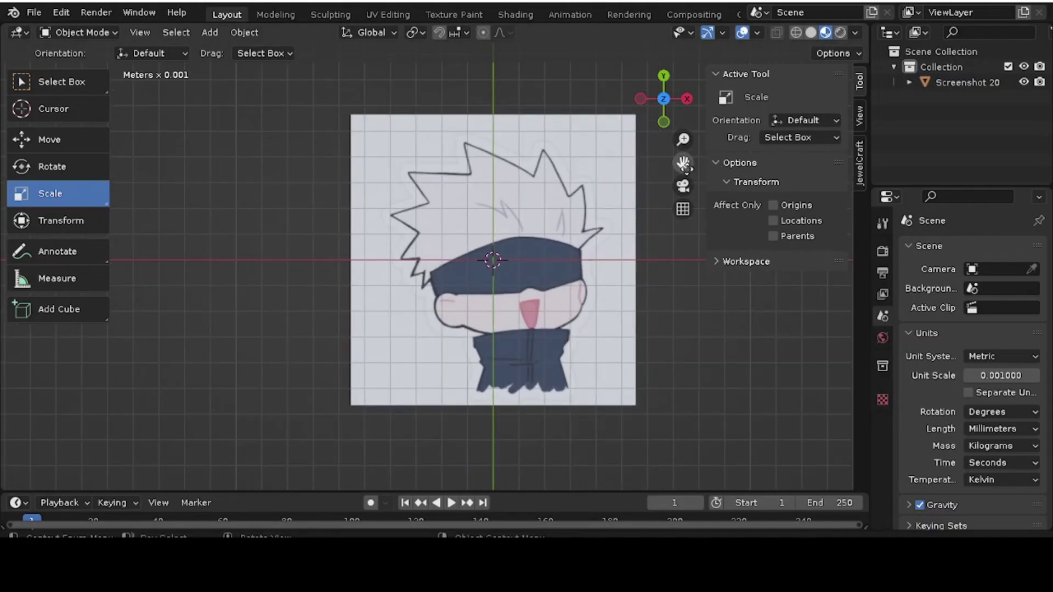
{"action": "left_click_drag", "start_coordinate": [683, 163], "coordinate": [661, 214]}
{"action": "left_click", "coordinate": [221, 33]}
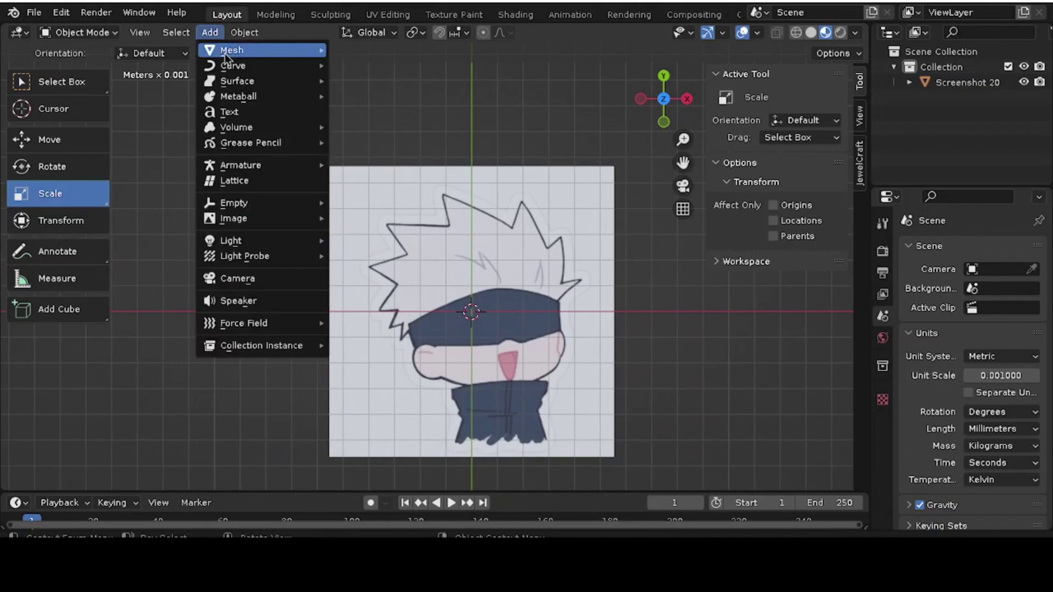
{"action": "mouse_move", "coordinate": [224, 51]}
{"action": "left_click", "coordinate": [373, 51]}
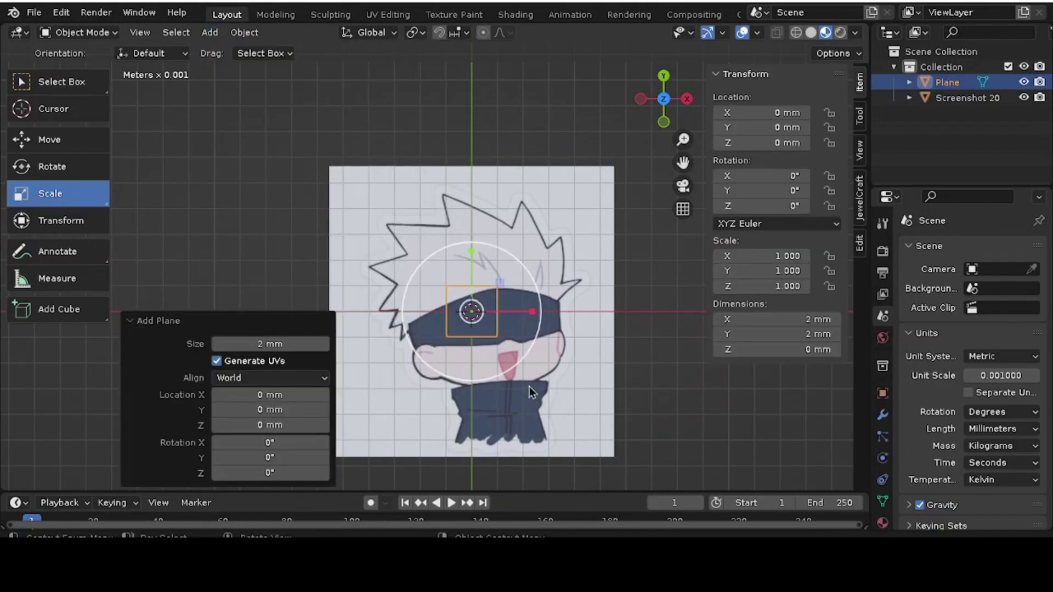
Step: Scale the plane by about 2.45 in X and Y, to 4.9 by 4.9 mm, and move it to about X 0.53, Y 0.04 mm
{"action": "scroll", "coordinate": [529, 386], "scroll_direction": "up", "scroll_amount": 4}
{"action": "left_click_drag", "start_coordinate": [437, 221], "coordinate": [518, 187]}
{"action": "left_click", "coordinate": [55, 140]}
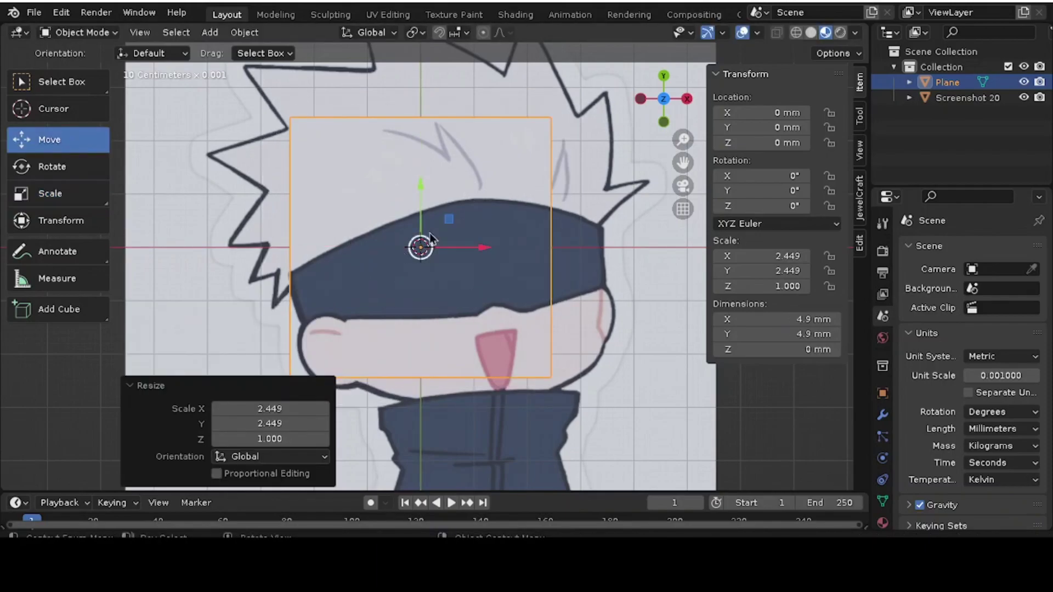
{"action": "mouse_move", "coordinate": [449, 219]}
{"action": "left_mouse_down"}
{"action": "mouse_move", "coordinate": [485, 205]}
{"action": "mouse_move", "coordinate": [469, 221]}
{"action": "left_mouse_up"}
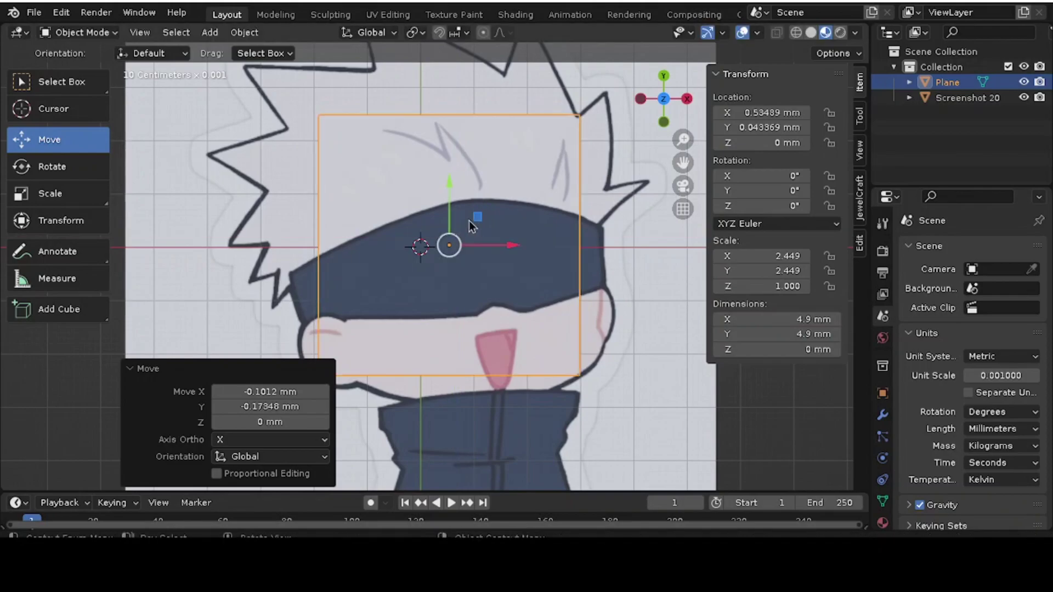
{"action": "scroll", "coordinate": [469, 221], "scroll_direction": "down", "scroll_amount": 3}
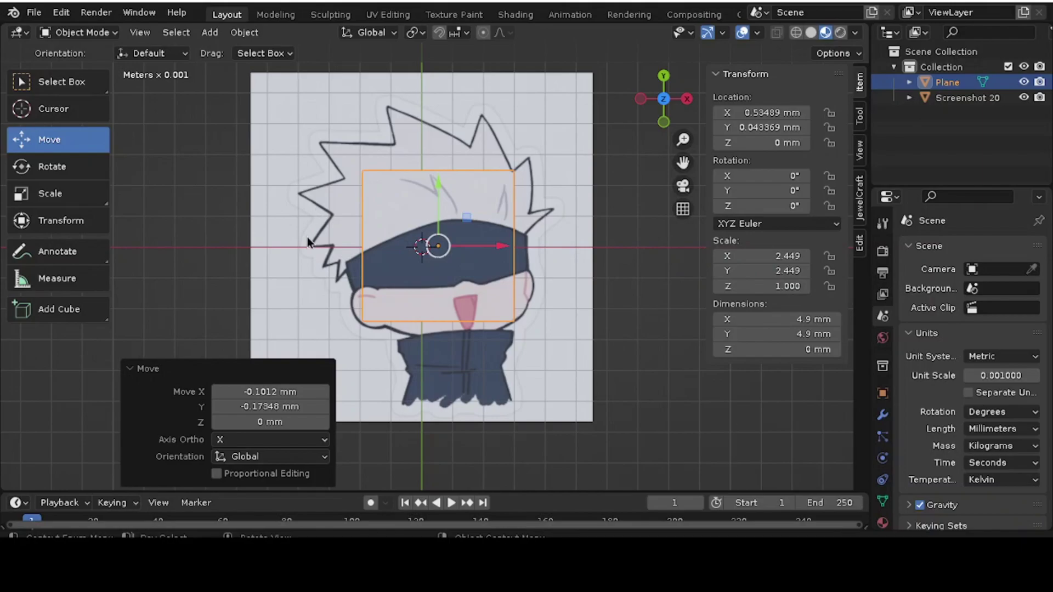
{"action": "scroll", "coordinate": [534, 285], "scroll_direction": "up", "scroll_amount": 6}
{"action": "scroll", "coordinate": [607, 143], "scroll_direction": "down", "scroll_amount": 7}
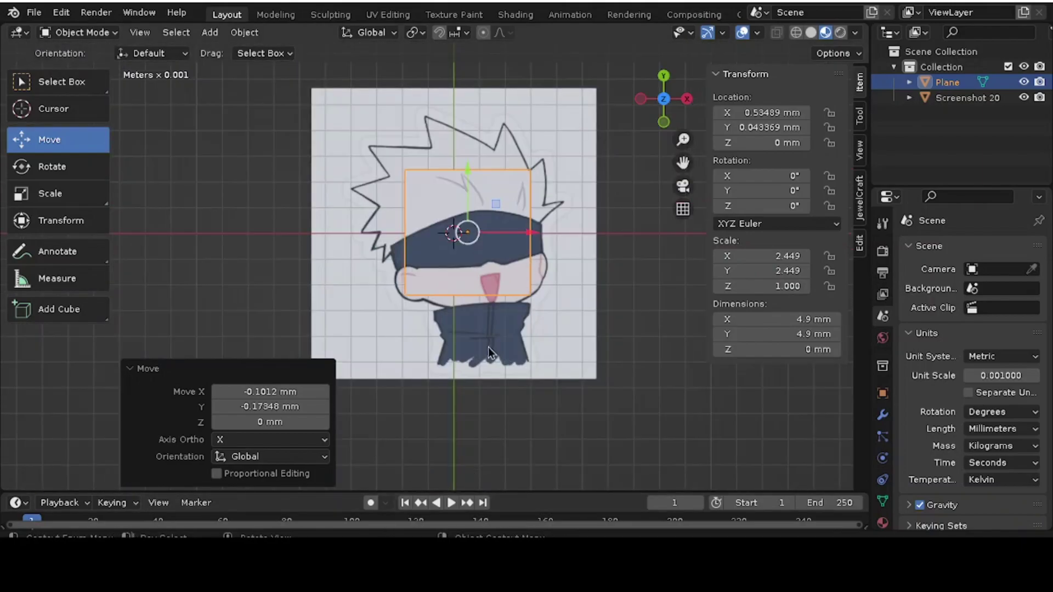
{"action": "left_click_drag", "start_coordinate": [653, 104], "coordinate": [420, 238]}
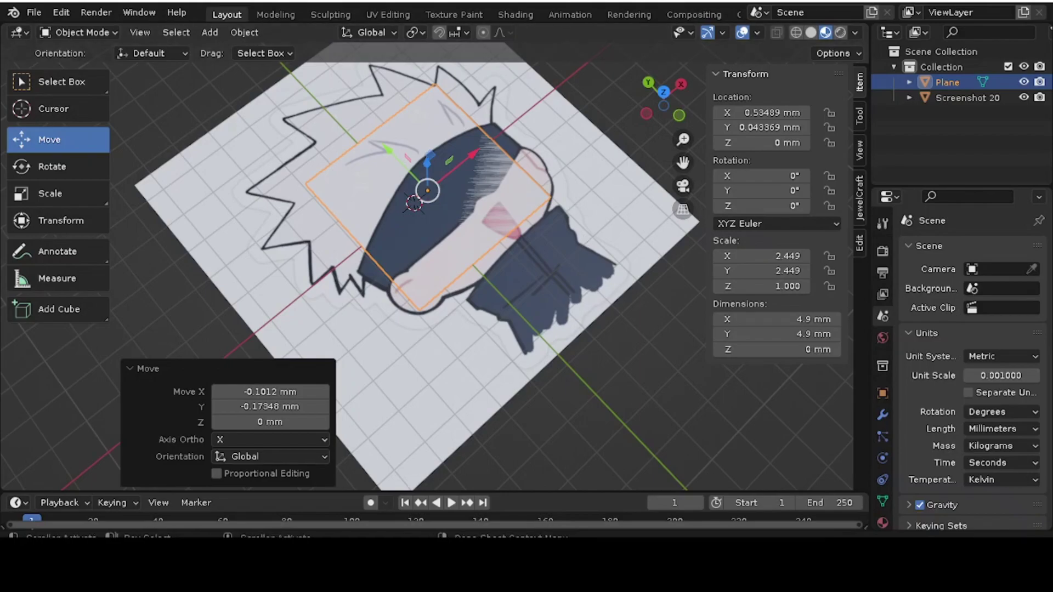
Step: Switch to the Blender window with the finished keychain model and try moving the headband piece about 21.9 mm along X
{"action": "left_click", "coordinate": [735, 472]}
{"action": "mouse_move", "coordinate": [664, 99]}
{"action": "left_mouse_down"}
{"action": "mouse_move", "coordinate": [707, 140]}
{"action": "mouse_move", "coordinate": [667, 102]}
{"action": "left_mouse_up"}
{"action": "left_click", "coordinate": [450, 410]}
{"action": "key", "text": "g"}
{"action": "key", "text": "x"}
{"action": "left_click", "coordinate": [325, 379]}
{"action": "left_click_drag", "start_coordinate": [666, 99], "coordinate": [733, 108]}
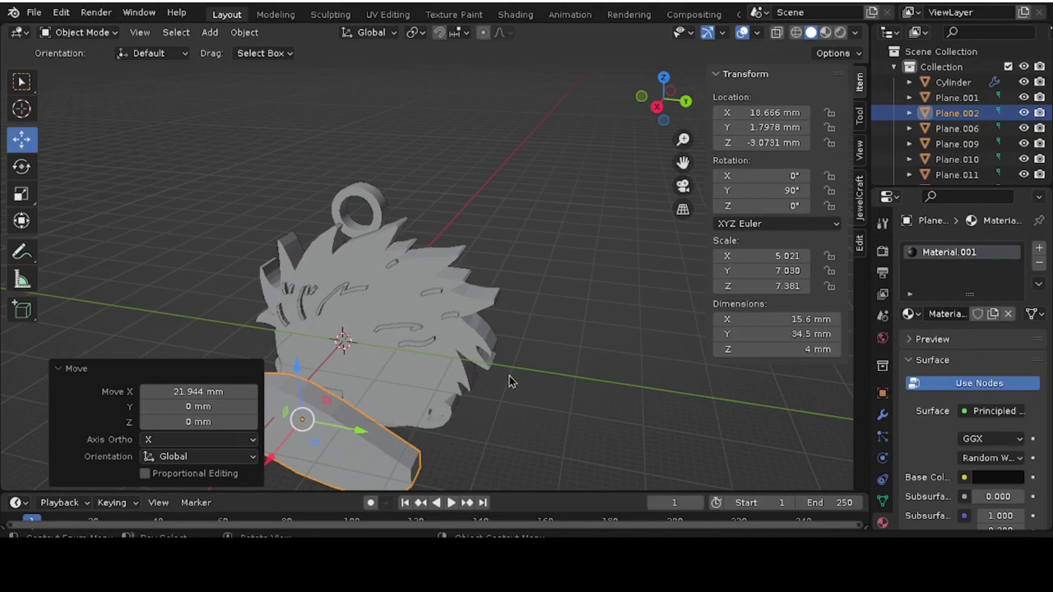
Step: Undo the headband's move and examine the keychain model straight along the X axis
{"action": "key", "text": "ctrl+z"}
{"action": "key", "text": "ctrl+z"}
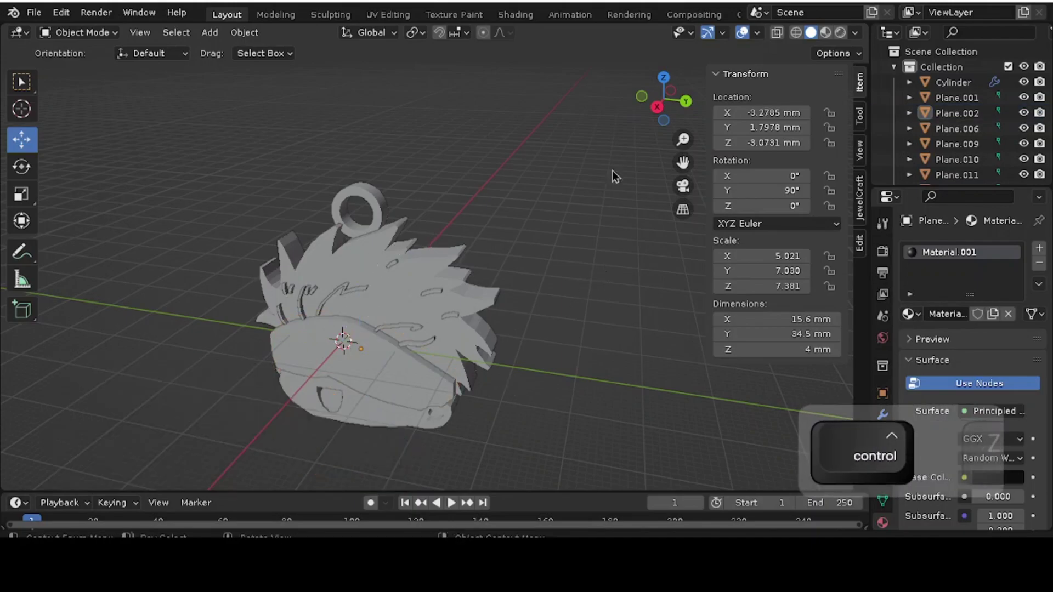
{"action": "left_click", "coordinate": [658, 106]}
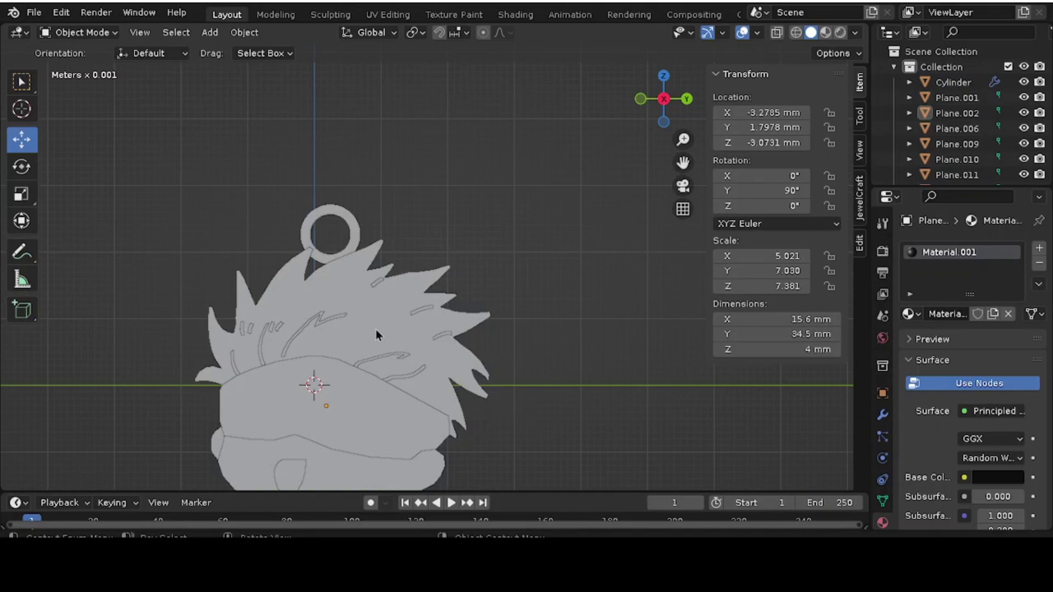
{"action": "scroll", "coordinate": [252, 354], "scroll_direction": "up", "scroll_amount": 2}
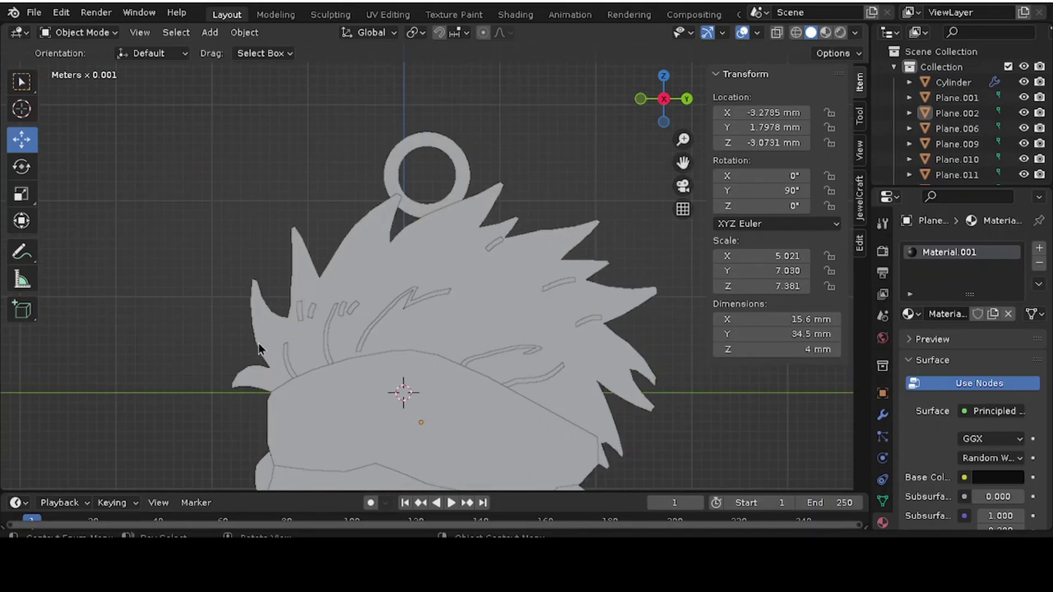
{"action": "scroll", "coordinate": [412, 343], "scroll_direction": "down", "scroll_amount": 3}
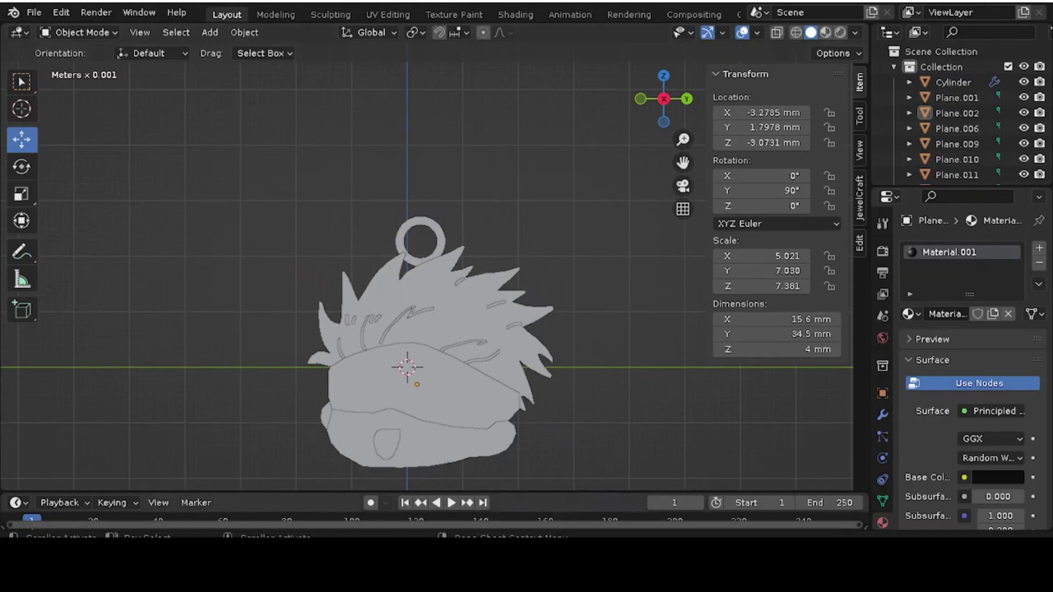
Step: Compare the two open Blender windows and select the main head-and-hair body in the finished keychain model
{"action": "mouse_move", "coordinate": [735, 581]}
{"action": "left_click", "coordinate": [807, 493]}
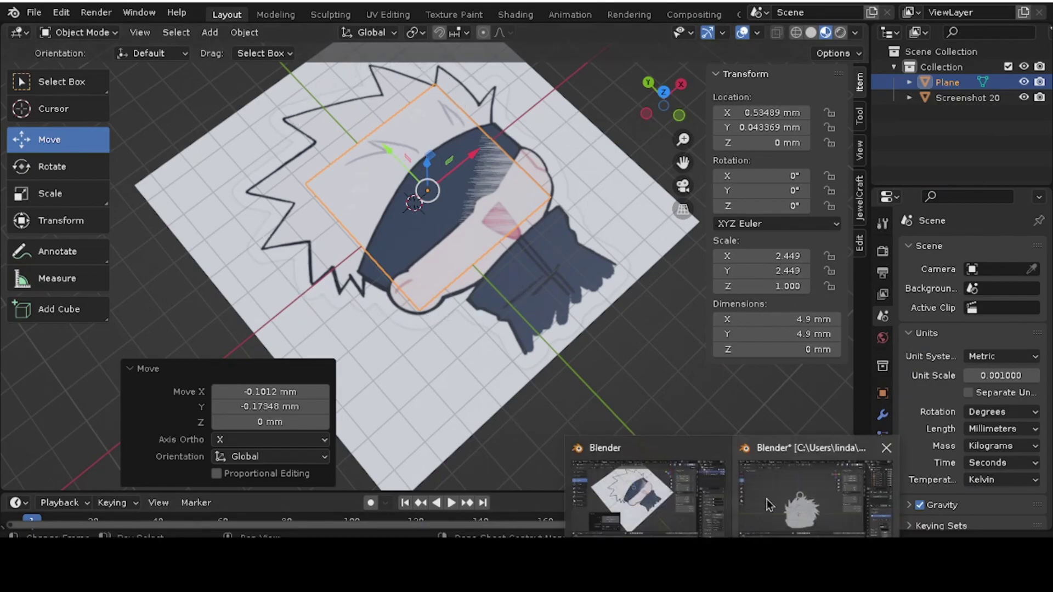
{"action": "left_click", "coordinate": [768, 499]}
{"action": "left_click", "coordinate": [491, 336]}
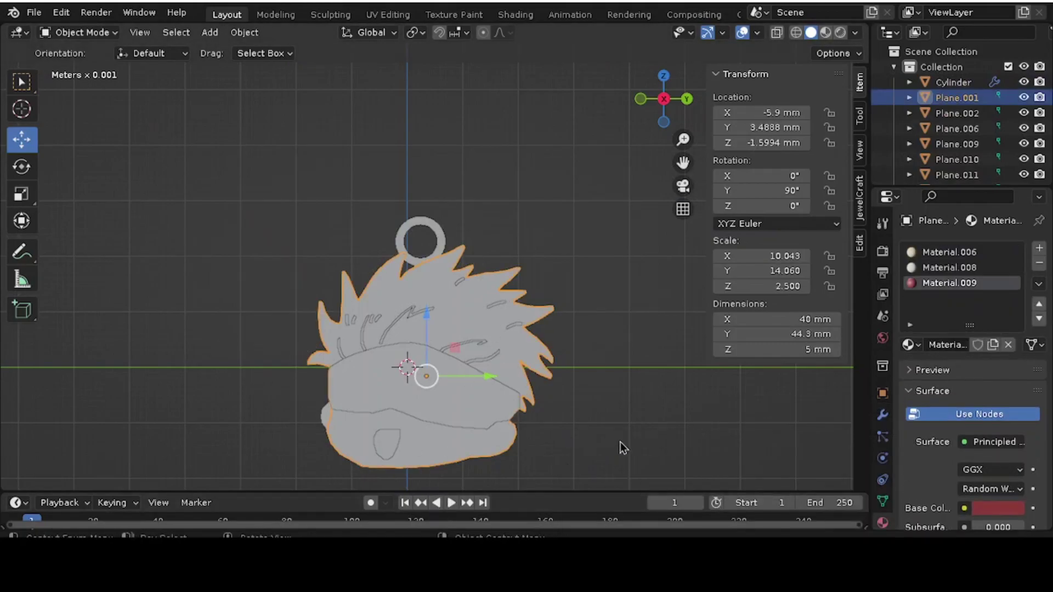
Step: Switch back to the Blender window with the reference image and examine the plane over it from above and at an angle
{"action": "mouse_move", "coordinate": [708, 543]}
{"action": "left_click", "coordinate": [694, 502]}
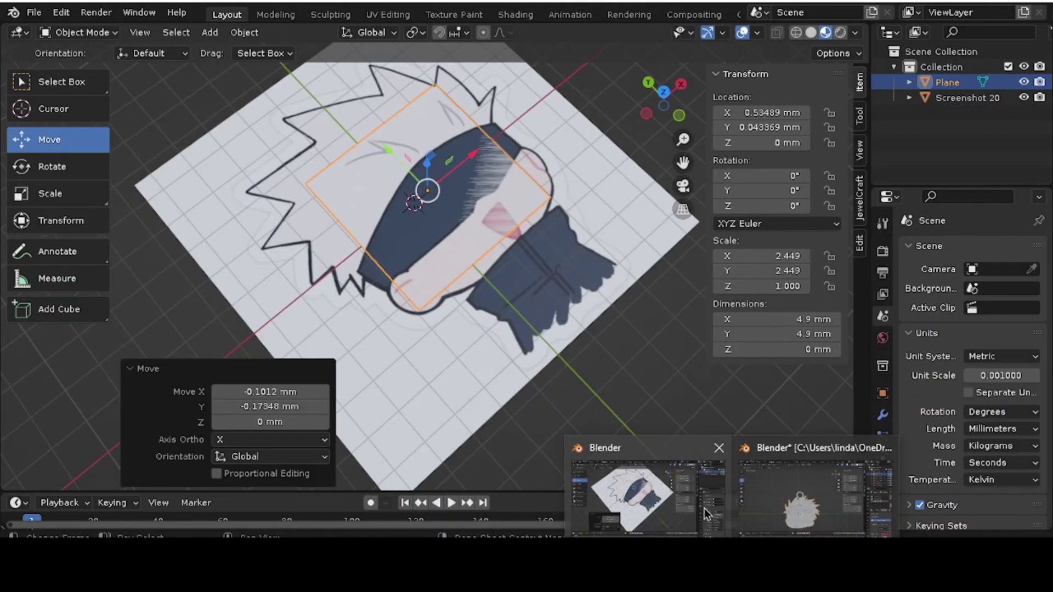
{"action": "left_click", "coordinate": [664, 93]}
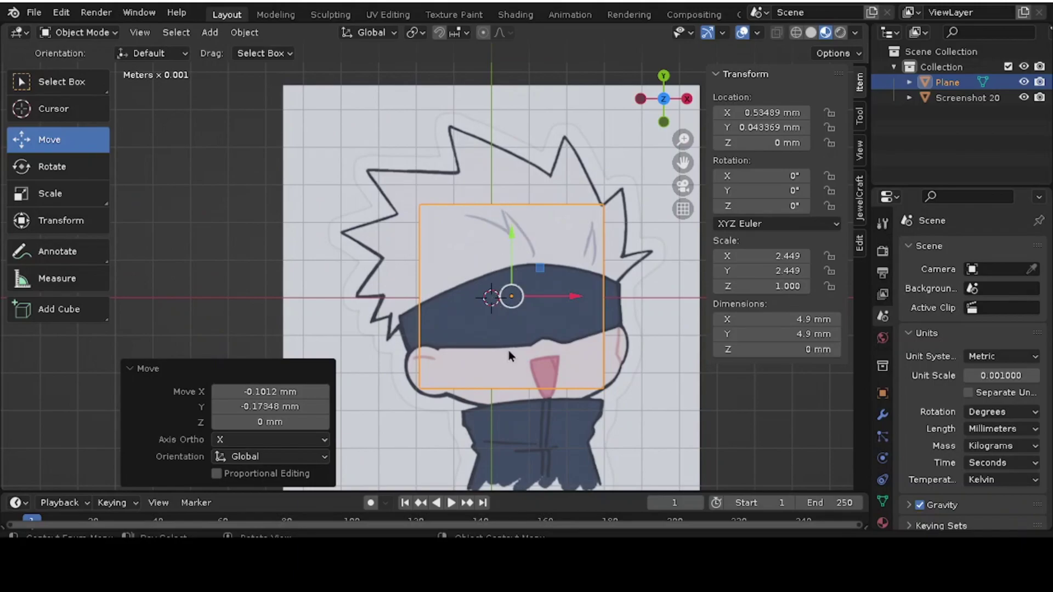
{"action": "scroll", "coordinate": [496, 305], "scroll_direction": "up", "scroll_amount": 2}
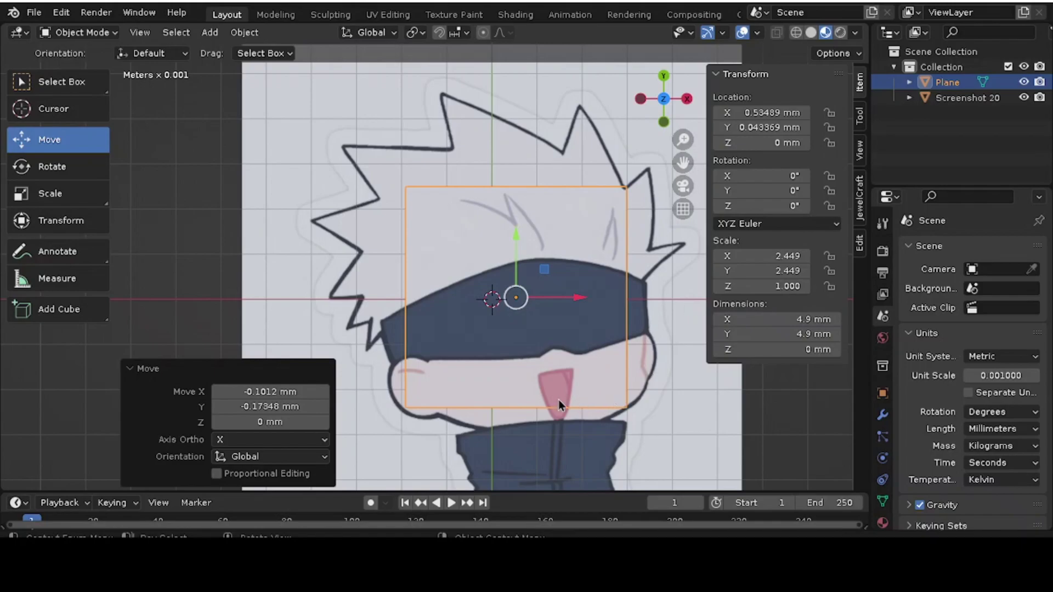
{"action": "left_click_drag", "start_coordinate": [660, 120], "coordinate": [663, 118]}
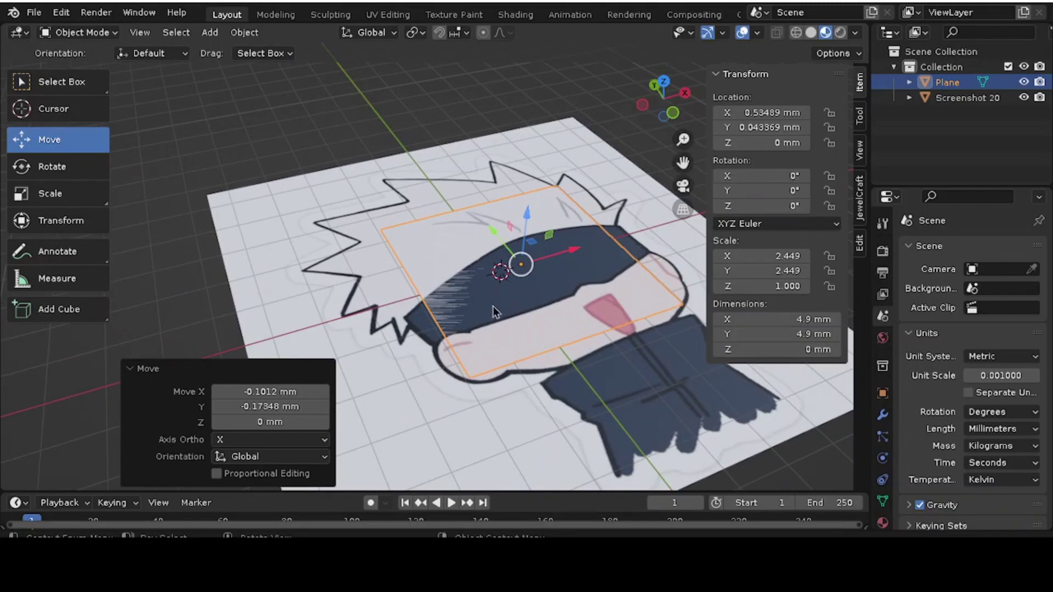
Step: Examine how the plane's edges sit over the face outline up close, ending in a straight top view
{"action": "left_click_drag", "start_coordinate": [657, 106], "coordinate": [623, 148]}
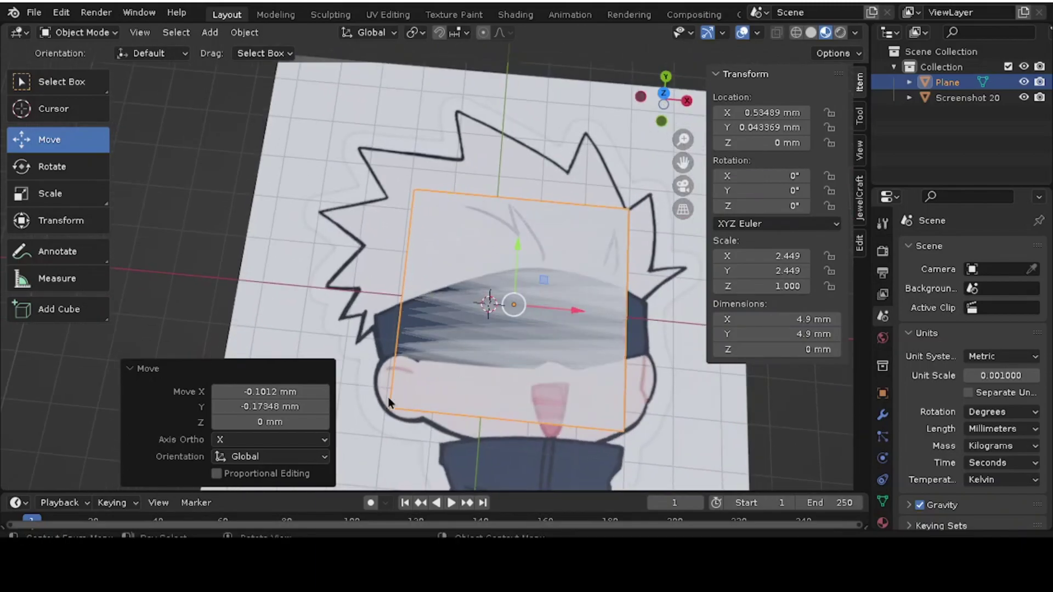
{"action": "scroll", "coordinate": [655, 416], "scroll_direction": "up", "scroll_amount": 6}
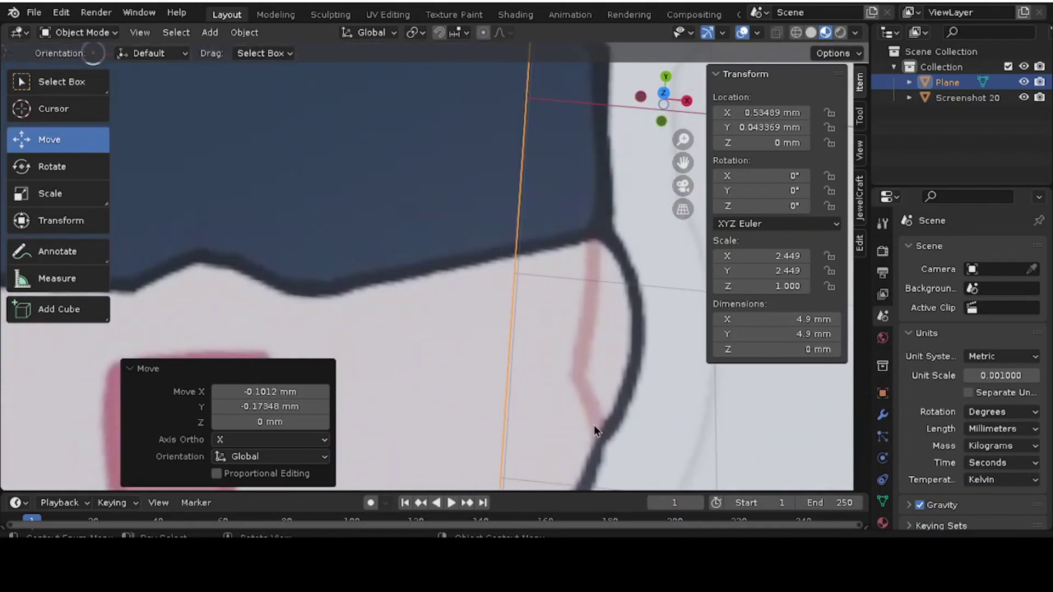
{"action": "scroll", "coordinate": [611, 361], "scroll_direction": "down", "scroll_amount": 6}
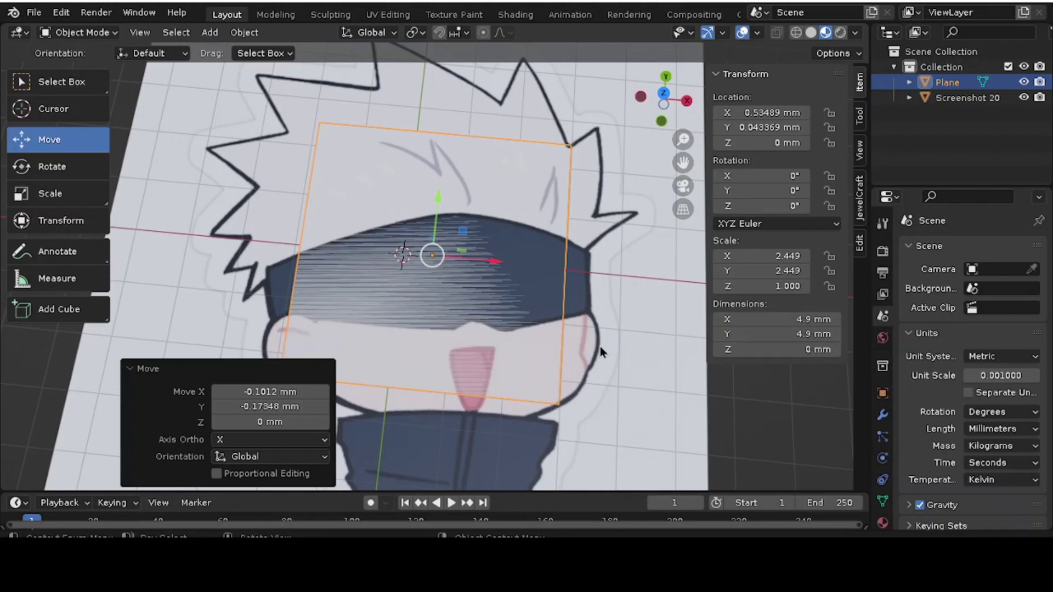
{"action": "left_click", "coordinate": [664, 92]}
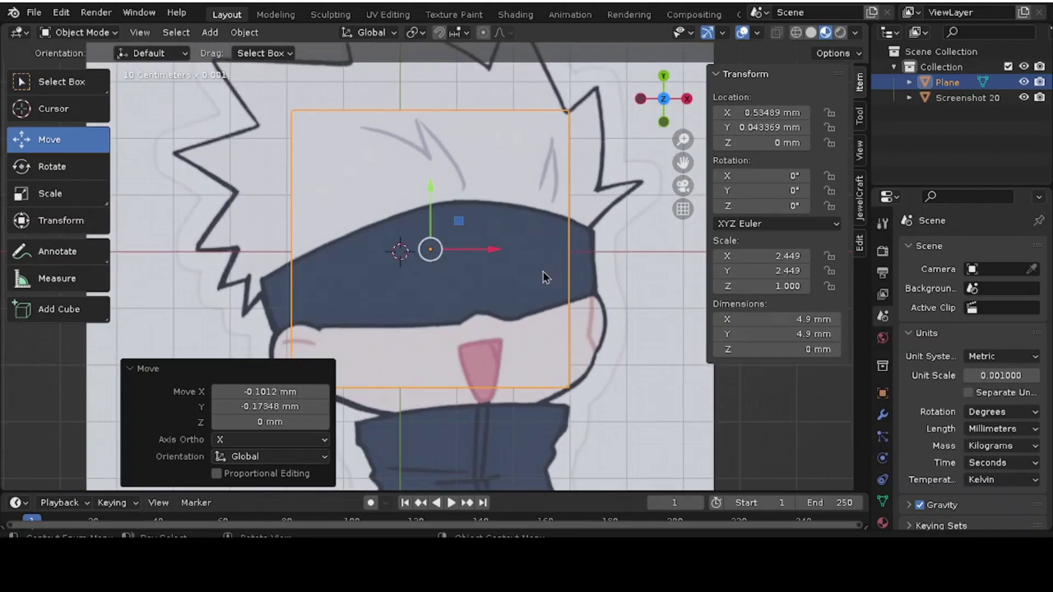
{"action": "scroll", "coordinate": [543, 271], "scroll_direction": "down", "scroll_amount": 2}
Step: Switch to the Blender window with the finished keychain, select the ear piece and examine the layered parts from the side and at an angle
{"action": "mouse_move", "coordinate": [699, 462]}
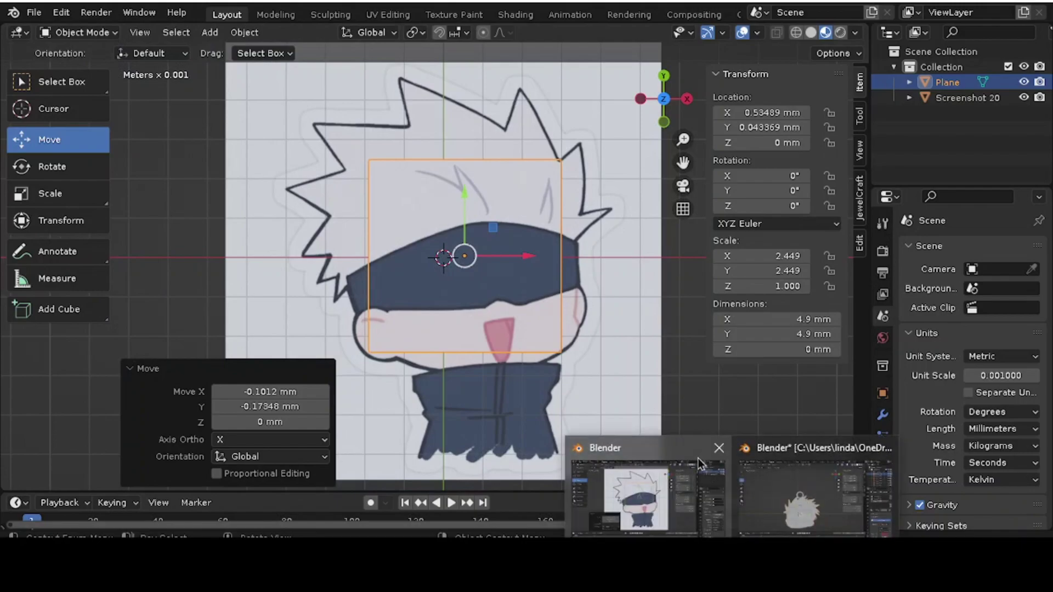
{"action": "left_click", "coordinate": [801, 496]}
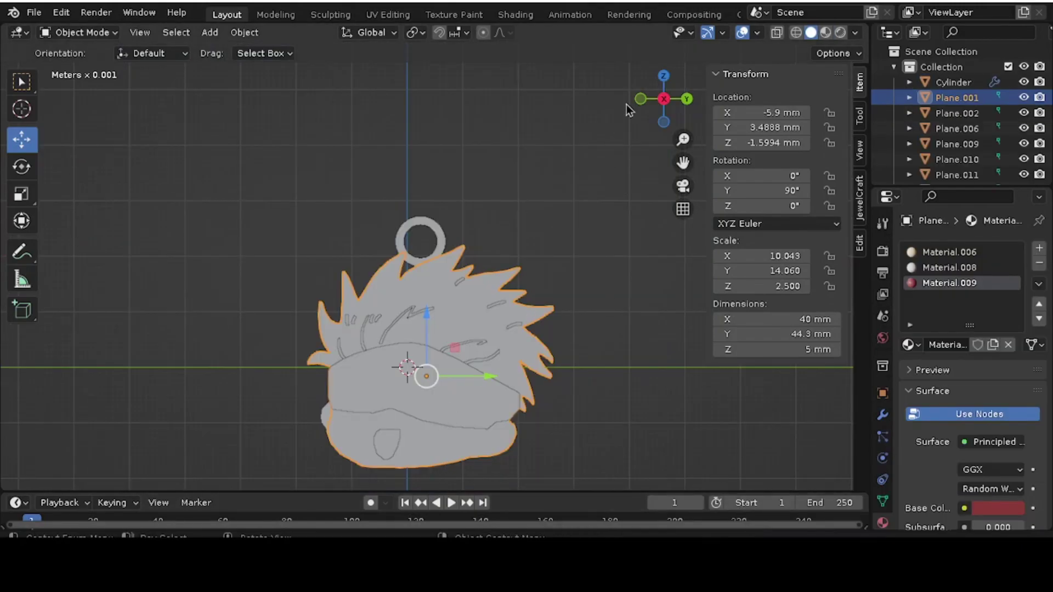
{"action": "middle_click_drag", "start_coordinate": [713, 417], "coordinate": [567, 341]}
{"action": "left_click", "coordinate": [413, 438]}
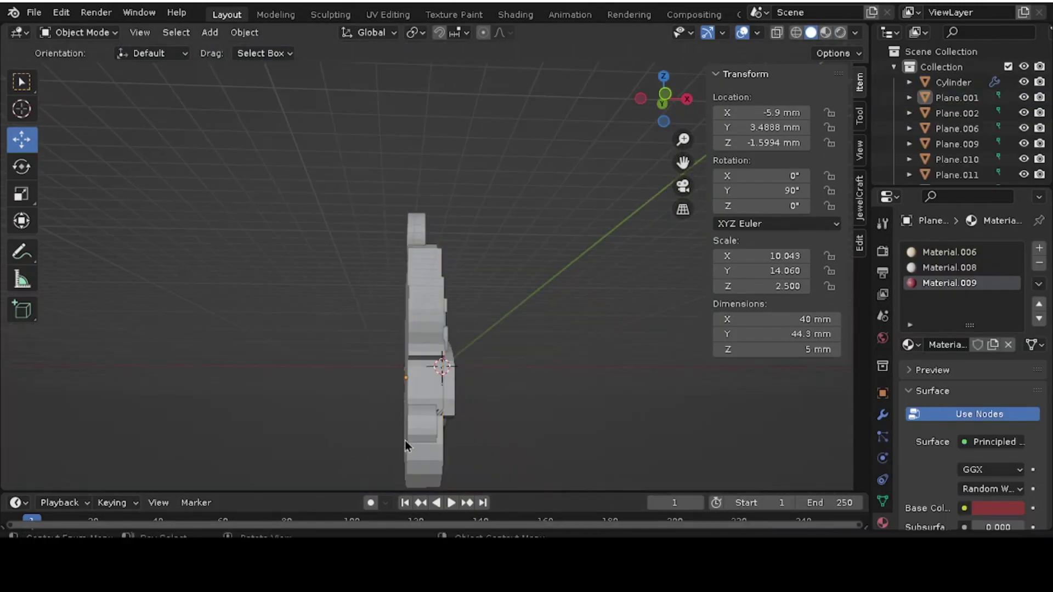
{"action": "left_click_drag", "start_coordinate": [662, 100], "coordinate": [609, 106]}
{"action": "scroll", "coordinate": [312, 406], "scroll_direction": "up", "scroll_amount": 6}
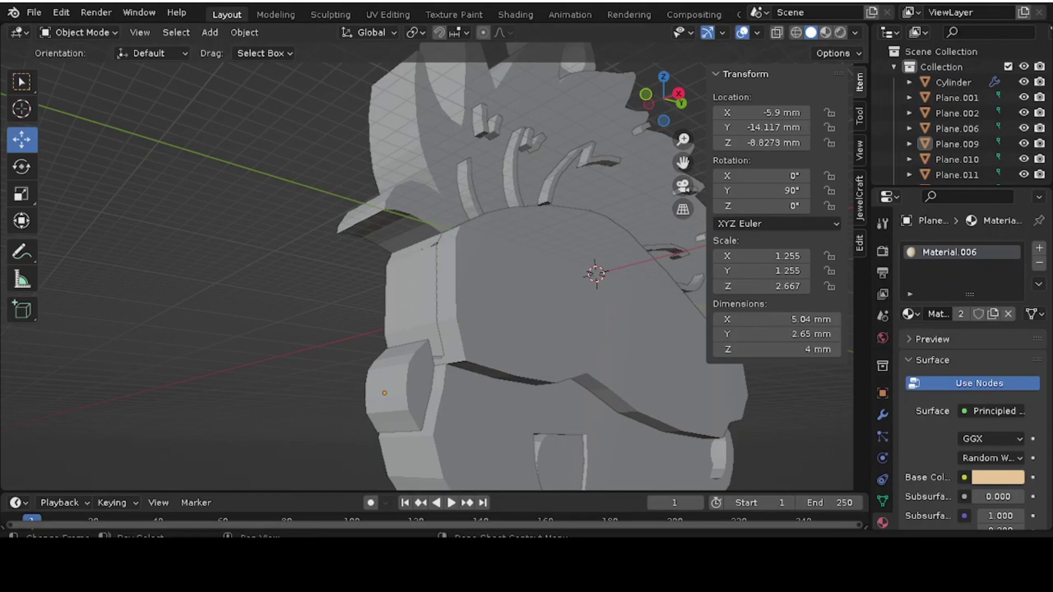
Step: Switch back to the Blender window with the reference image and add three evenly spaced vertical loop cuts to the plane in Edit Mode
{"action": "left_click", "coordinate": [698, 500]}
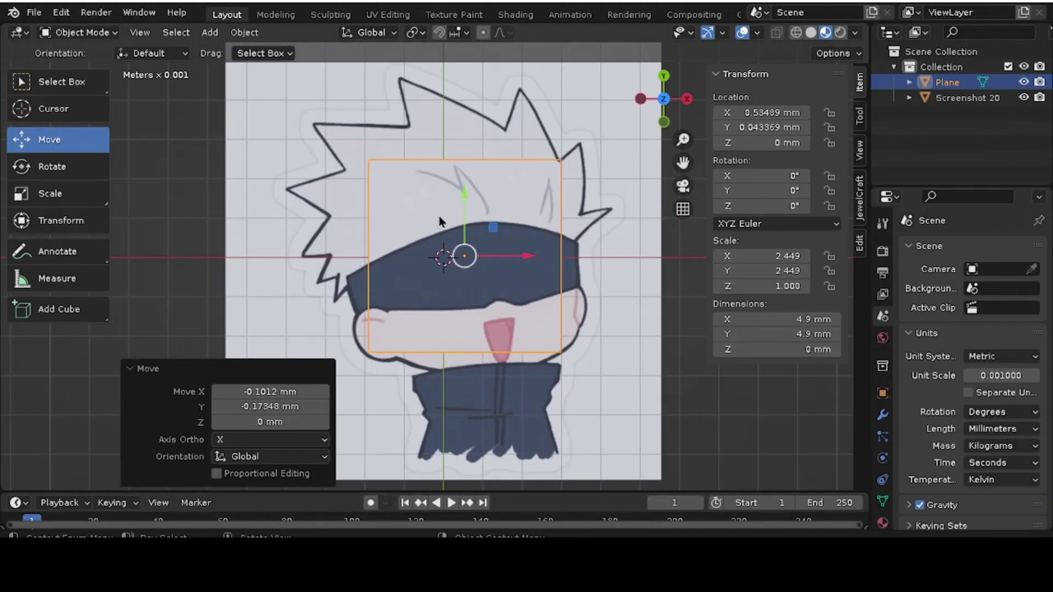
{"action": "key", "text": "Tab"}
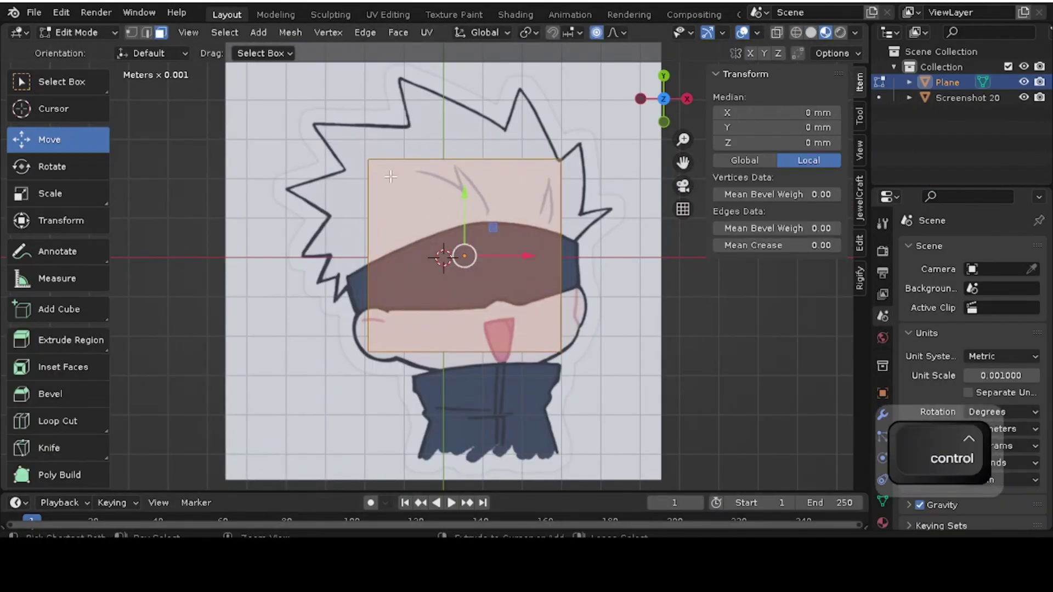
{"action": "key", "text": "ctrl+r"}
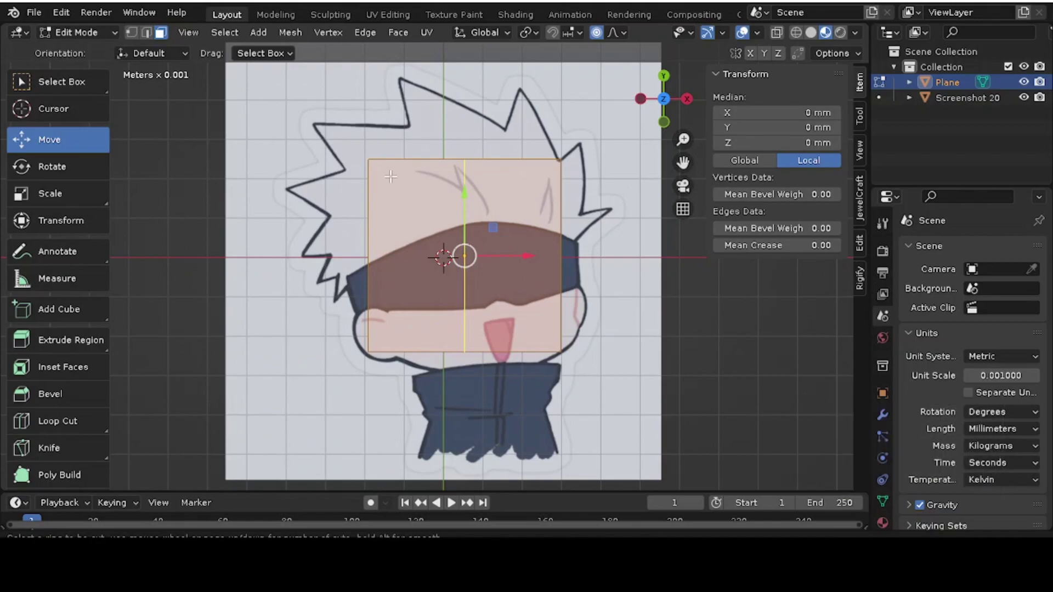
{"action": "scroll", "coordinate": [390, 177], "scroll_direction": "up", "scroll_amount": 2}
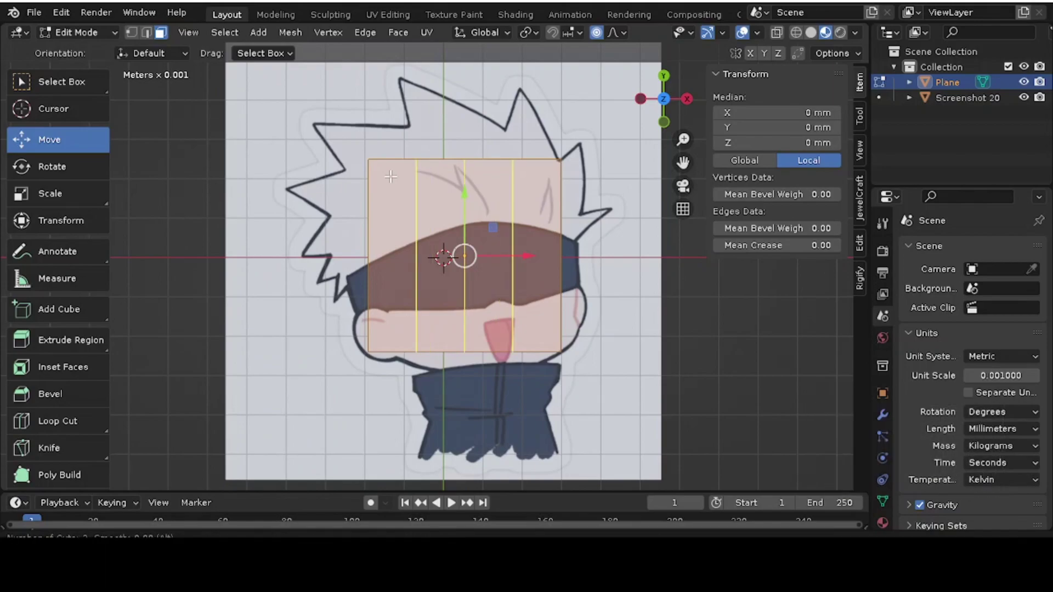
{"action": "left_click", "coordinate": [391, 177]}
{"action": "right_click", "coordinate": [391, 177]}
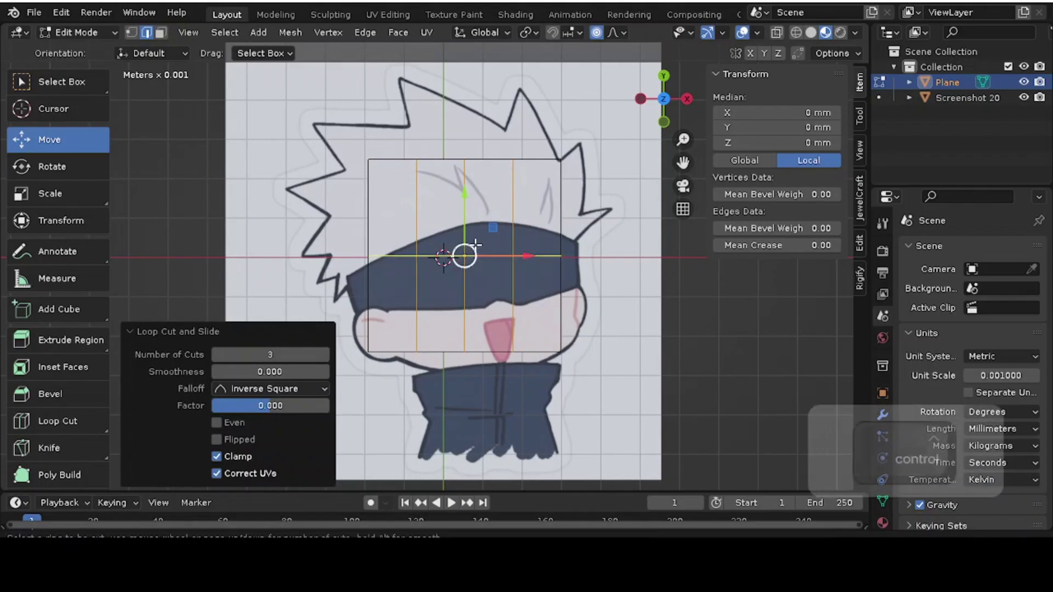
Step: Add three evenly spaced horizontal loop cuts across the plane without sliding them
{"action": "key", "text": "ctrl+r"}
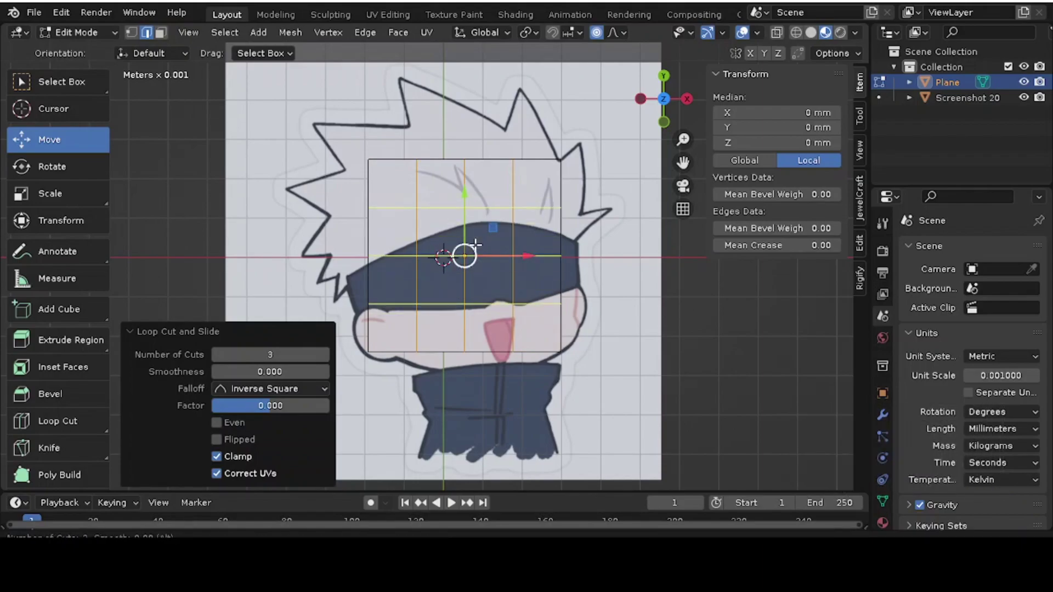
{"action": "scroll", "coordinate": [475, 245], "scroll_direction": "down", "scroll_amount": 2}
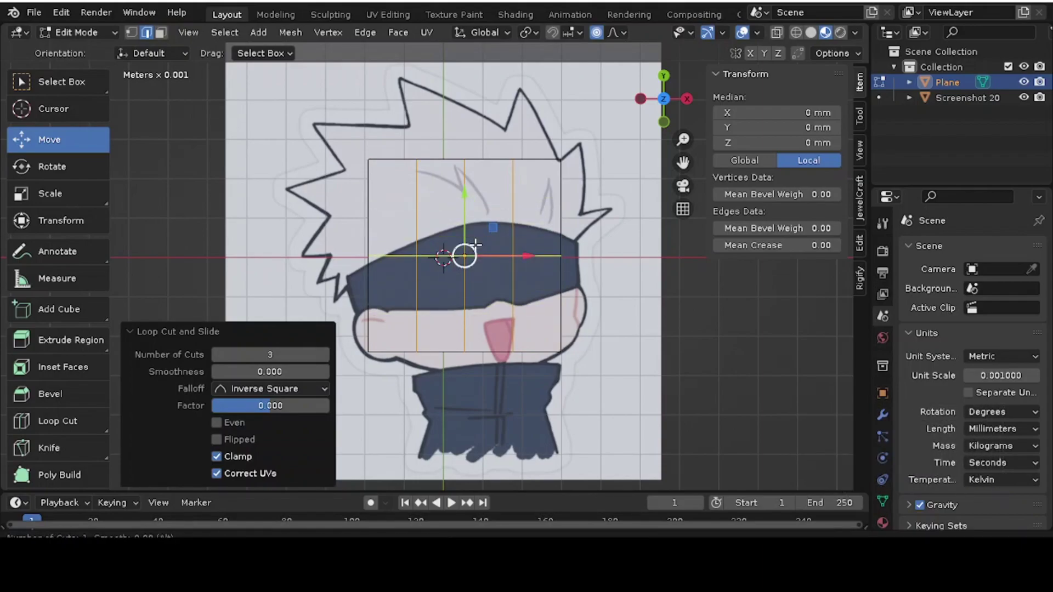
{"action": "scroll", "coordinate": [475, 245], "scroll_direction": "up", "scroll_amount": 1}
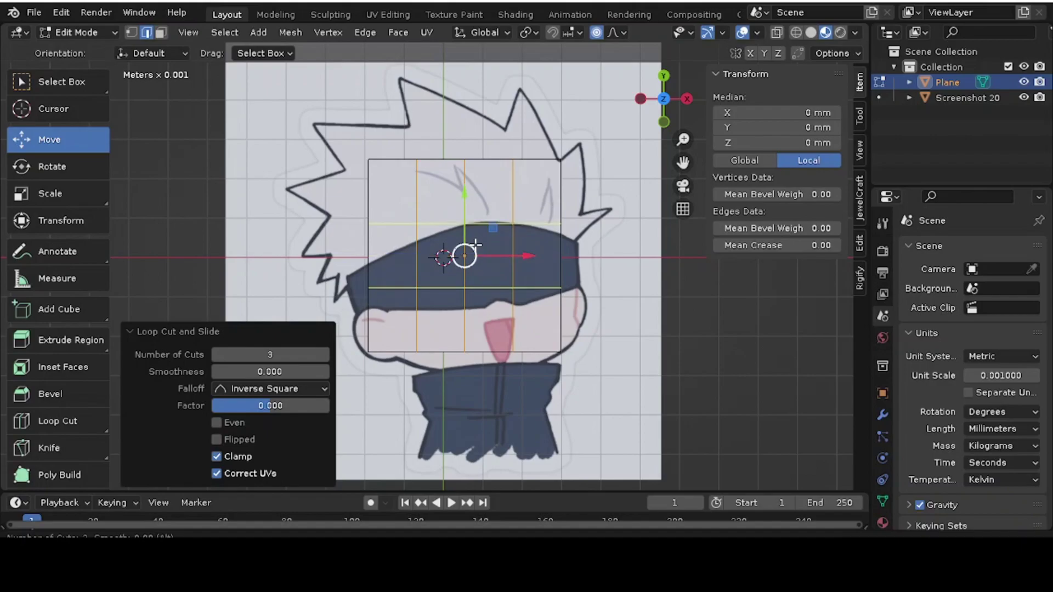
{"action": "scroll", "coordinate": [475, 245], "scroll_direction": "up", "scroll_amount": 11}
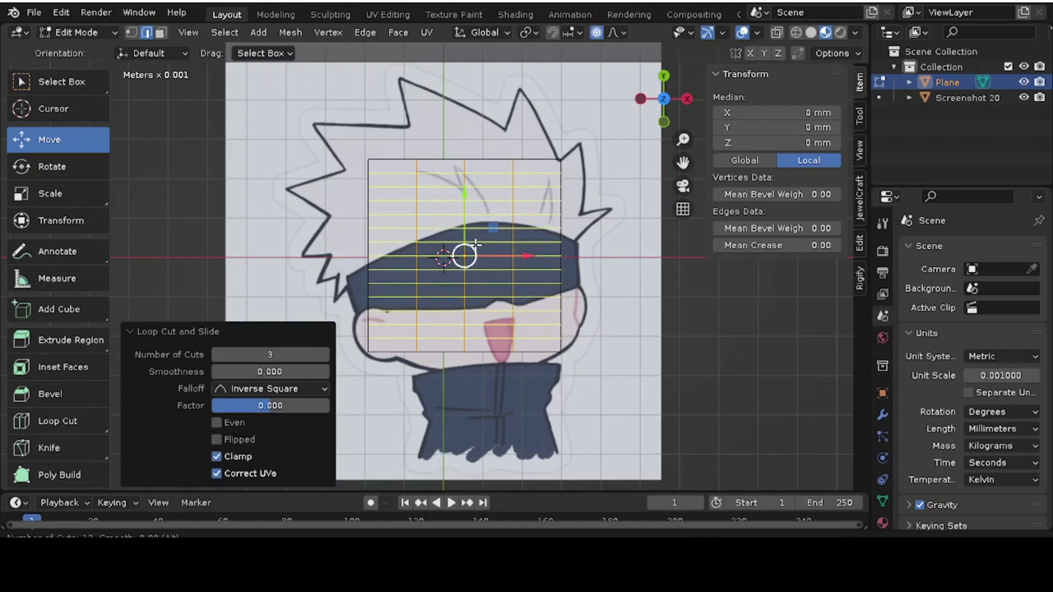
{"action": "scroll", "coordinate": [475, 245], "scroll_direction": "down", "scroll_amount": 10}
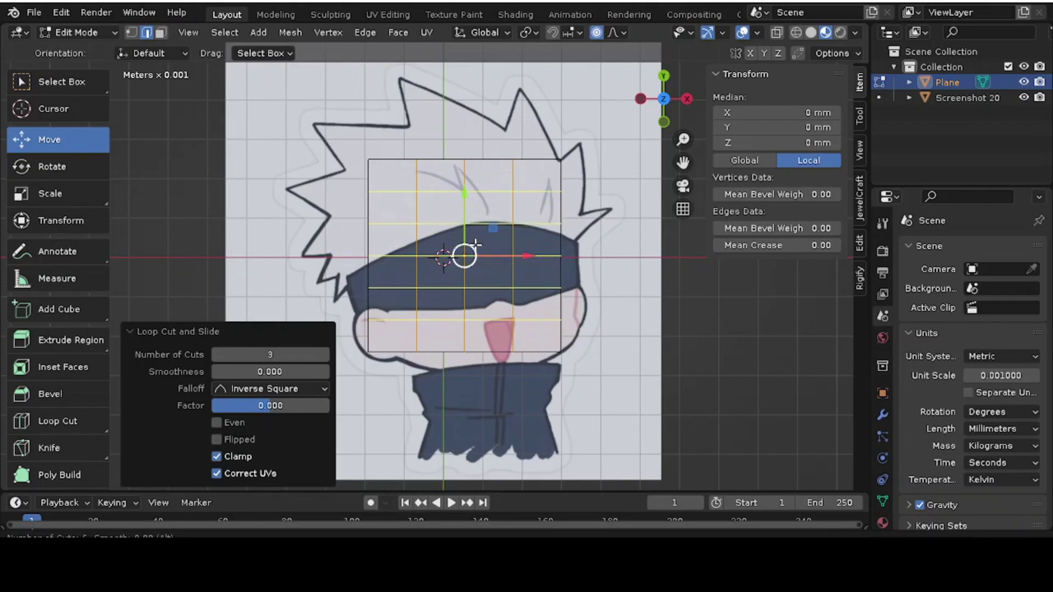
{"action": "left_click", "coordinate": [475, 244]}
{"action": "right_click", "coordinate": [475, 245]}
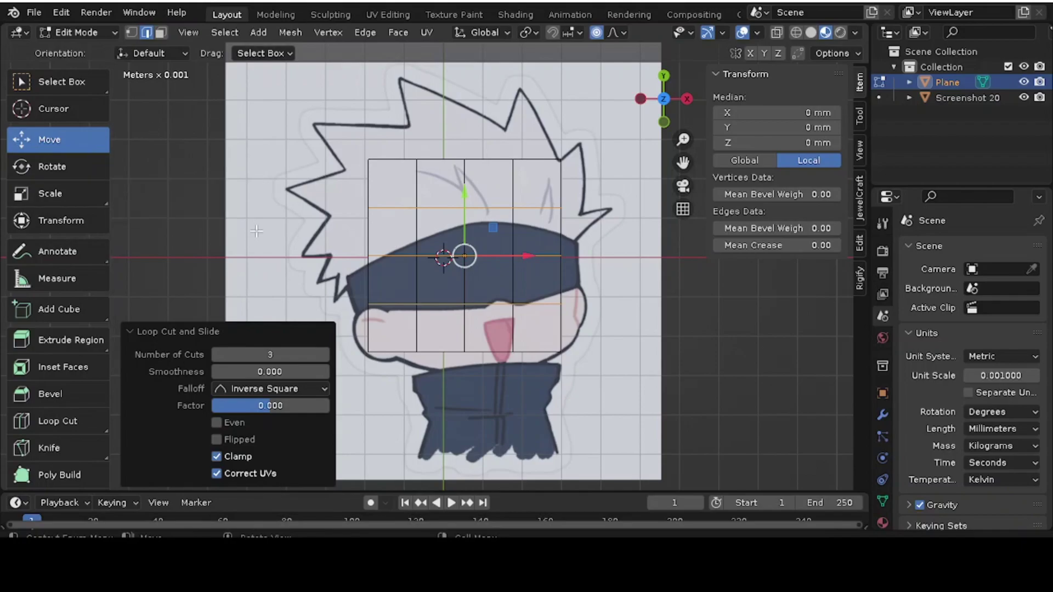
Step: Change the mesh selection mode to vertices and select the plane's upper-left corner vertex
{"action": "scroll", "coordinate": [269, 229], "scroll_direction": "up", "scroll_amount": 2}
{"action": "left_click_drag", "start_coordinate": [681, 160], "coordinate": [623, 284]}
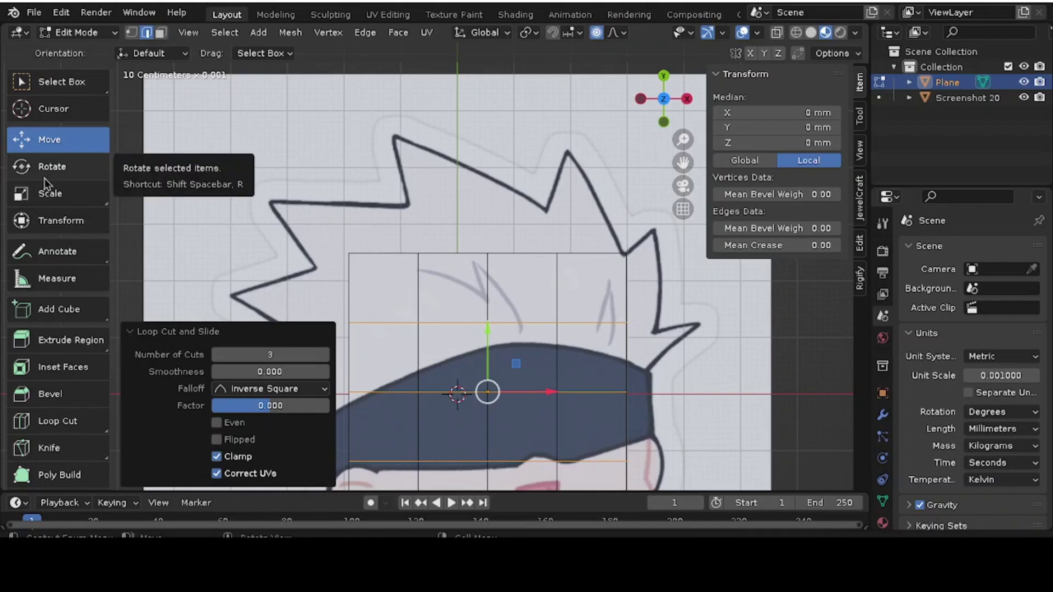
{"action": "scroll", "coordinate": [328, 214], "scroll_direction": "down", "scroll_amount": 6}
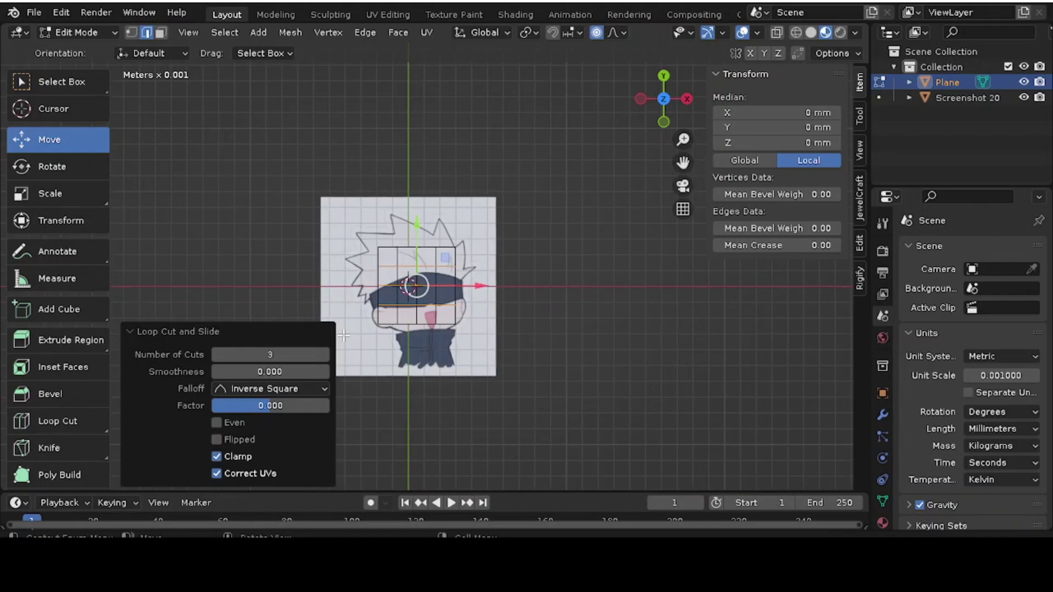
{"action": "scroll", "coordinate": [428, 305], "scroll_direction": "up", "scroll_amount": 8}
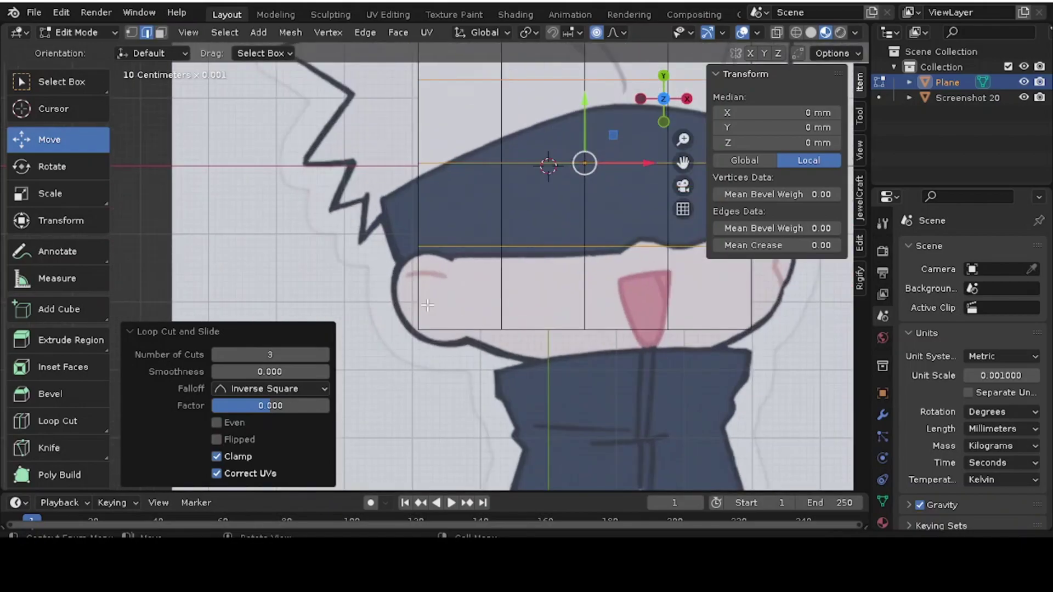
{"action": "left_click_drag", "start_coordinate": [684, 167], "coordinate": [671, 314]}
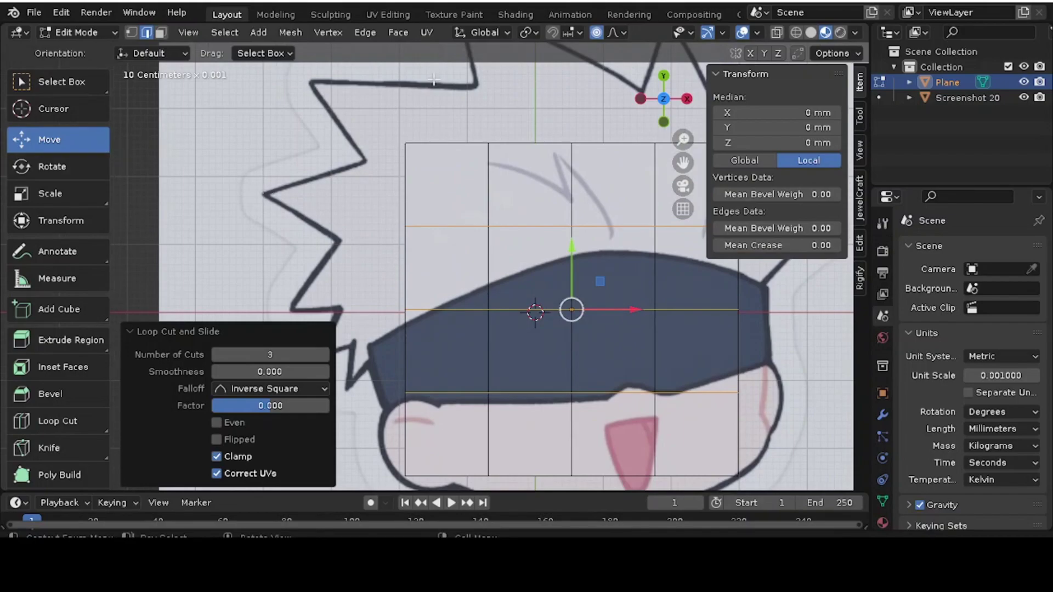
{"action": "left_click", "coordinate": [131, 32]}
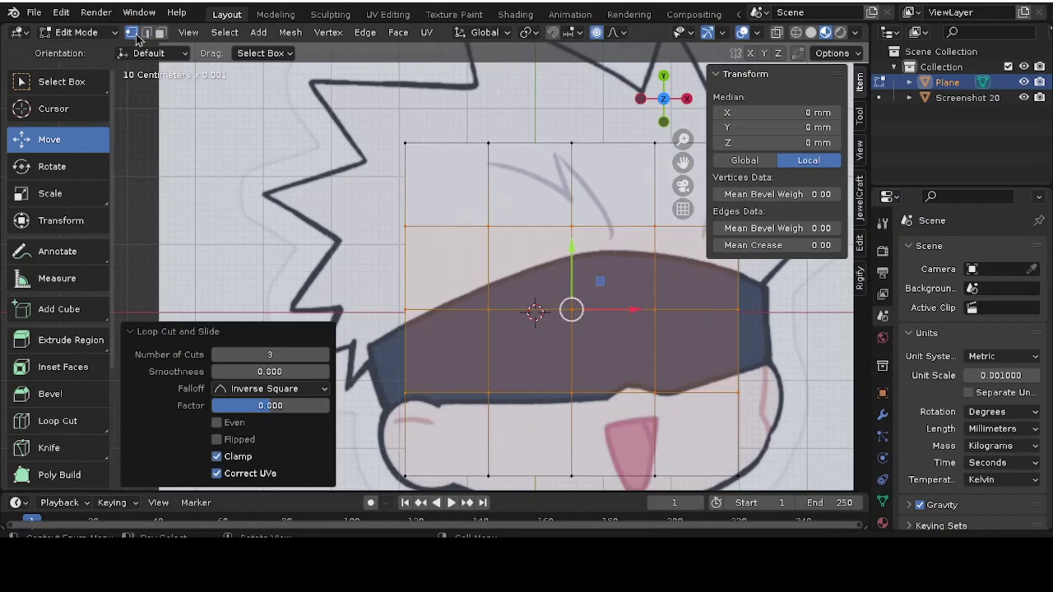
{"action": "left_click", "coordinate": [391, 141]}
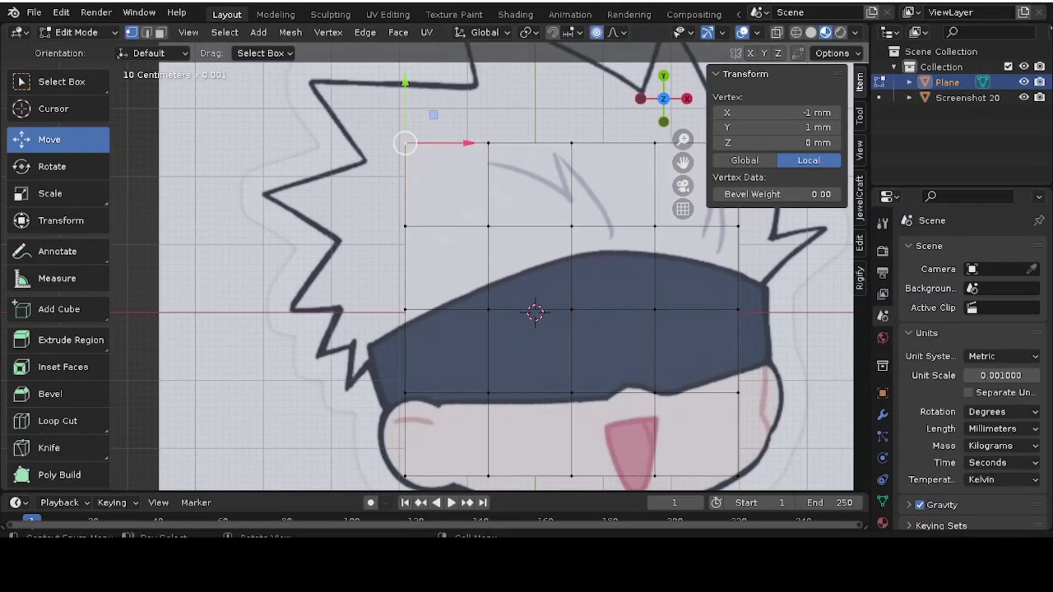
Step: Try to move the upper-left corner vertex onto the nearby notch of the hair outline with proportional editing on
{"action": "key", "text": "g"}
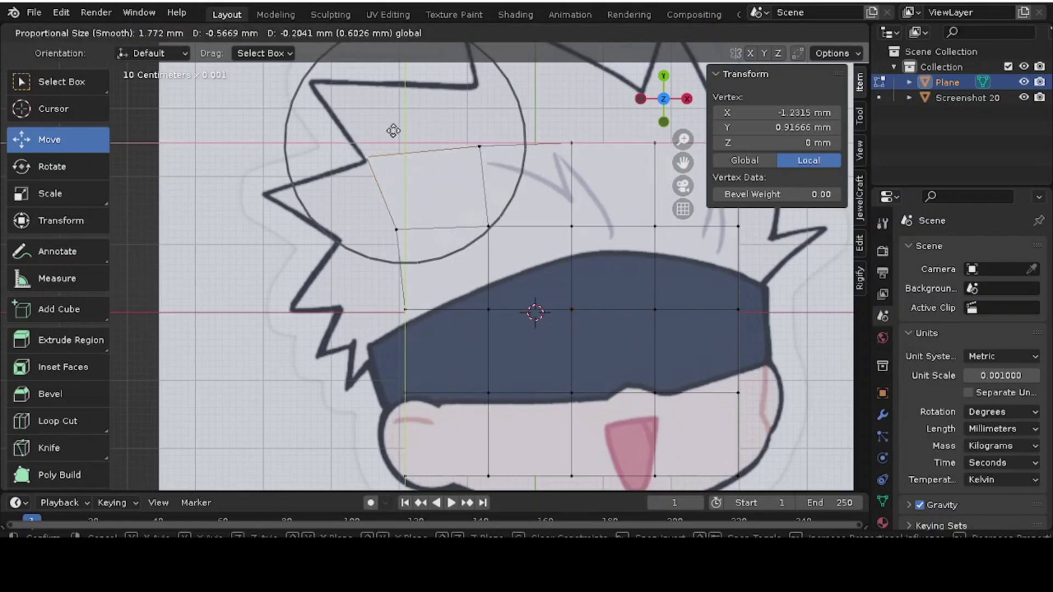
{"action": "left_click", "coordinate": [395, 129]}
{"action": "key", "text": "ctrl+z"}
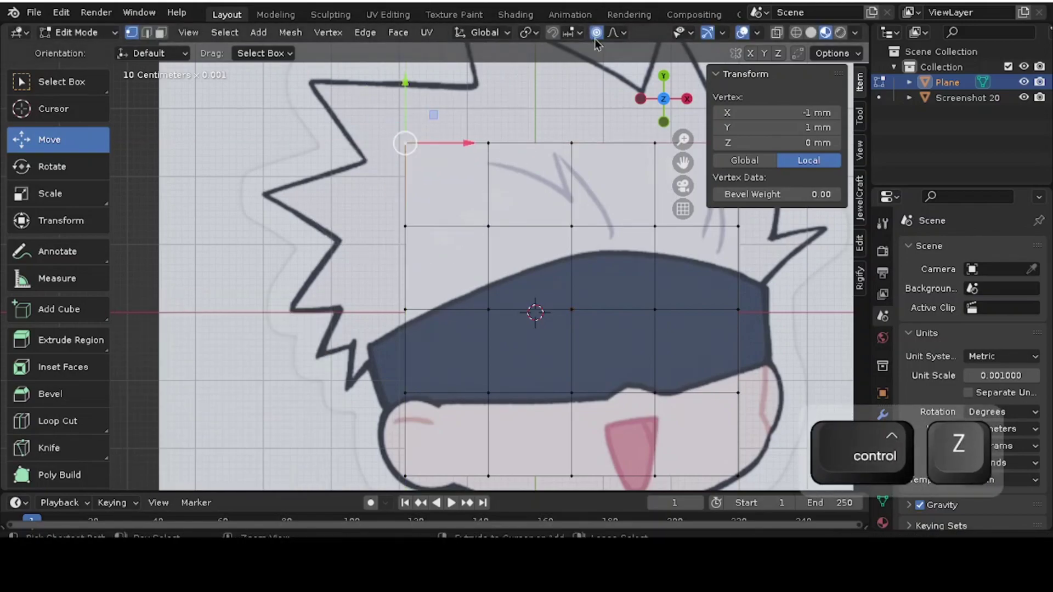
Step: Turn off proportional editing and move the upper-left corner vertex and its neighbour on the top edge onto the two nearest inner hair notches
{"action": "left_click", "coordinate": [597, 33]}
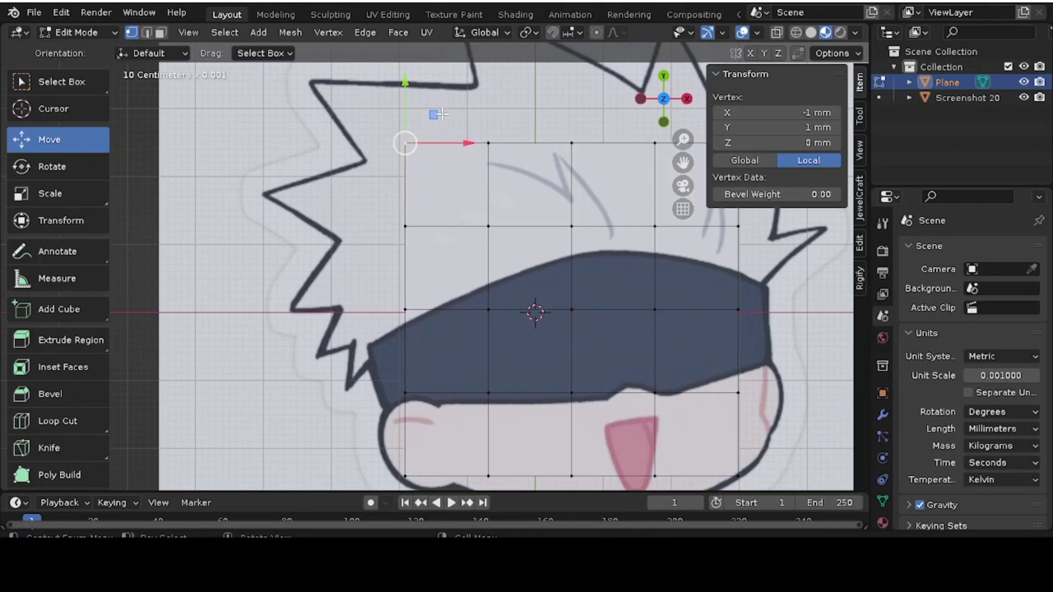
{"action": "key", "text": "g"}
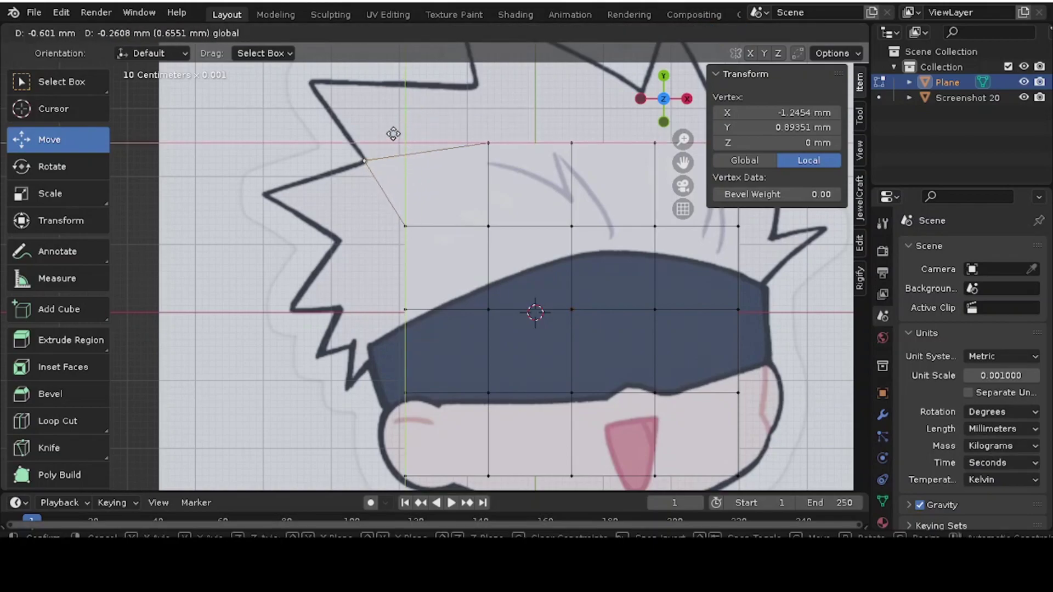
{"action": "left_click", "coordinate": [393, 134]}
{"action": "left_click", "coordinate": [489, 143]}
{"action": "key", "text": "g"}
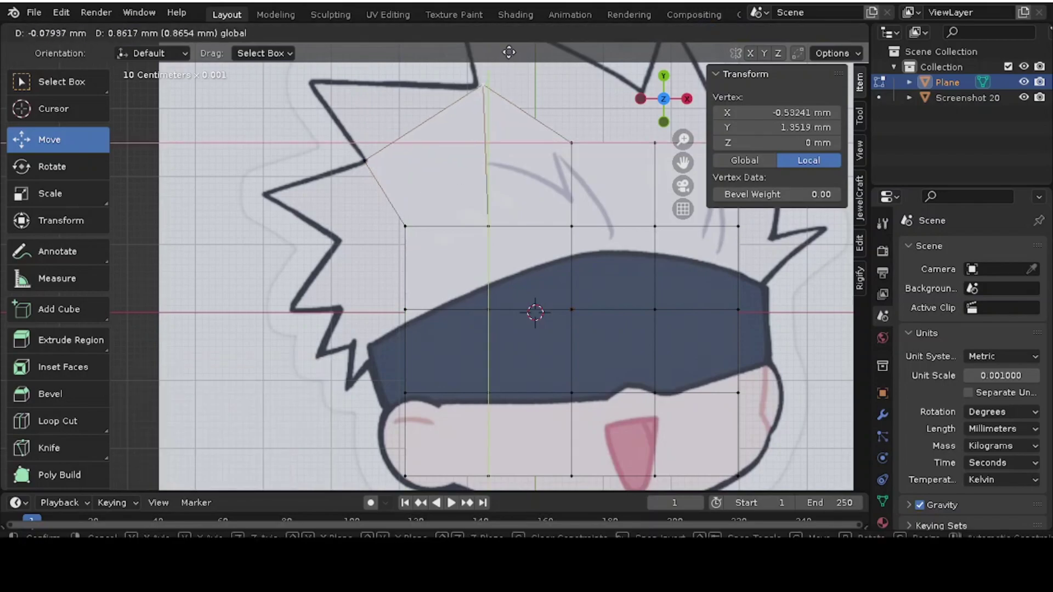
{"action": "left_click", "coordinate": [505, 56]}
Step: Move the next two vertices down the plane's left edge onto the following hair notch and the spike tip below it
{"action": "left_click", "coordinate": [406, 225]}
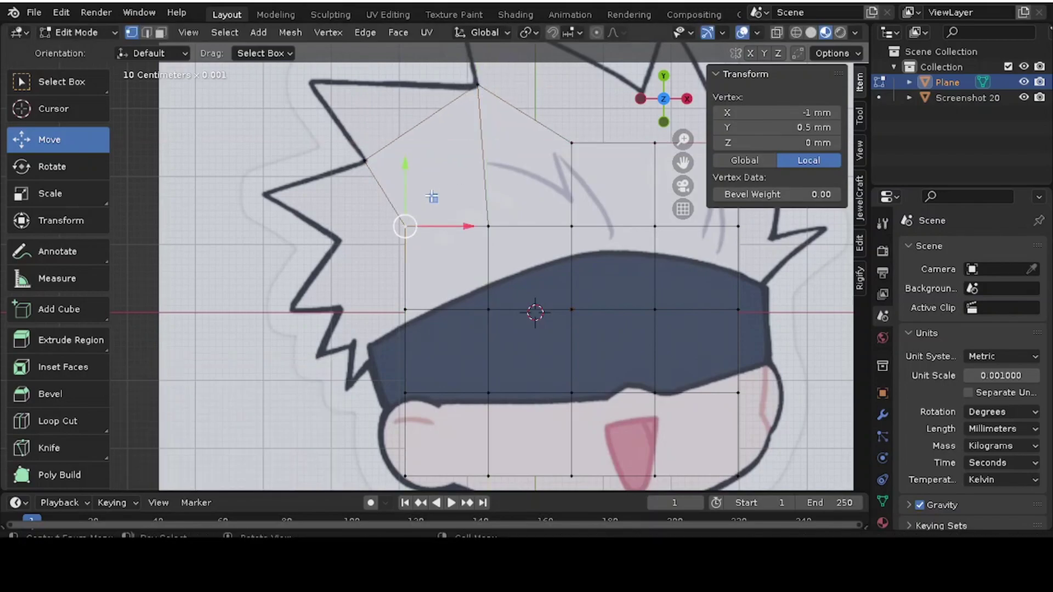
{"action": "key", "text": "g"}
{"action": "left_click", "coordinate": [368, 216]}
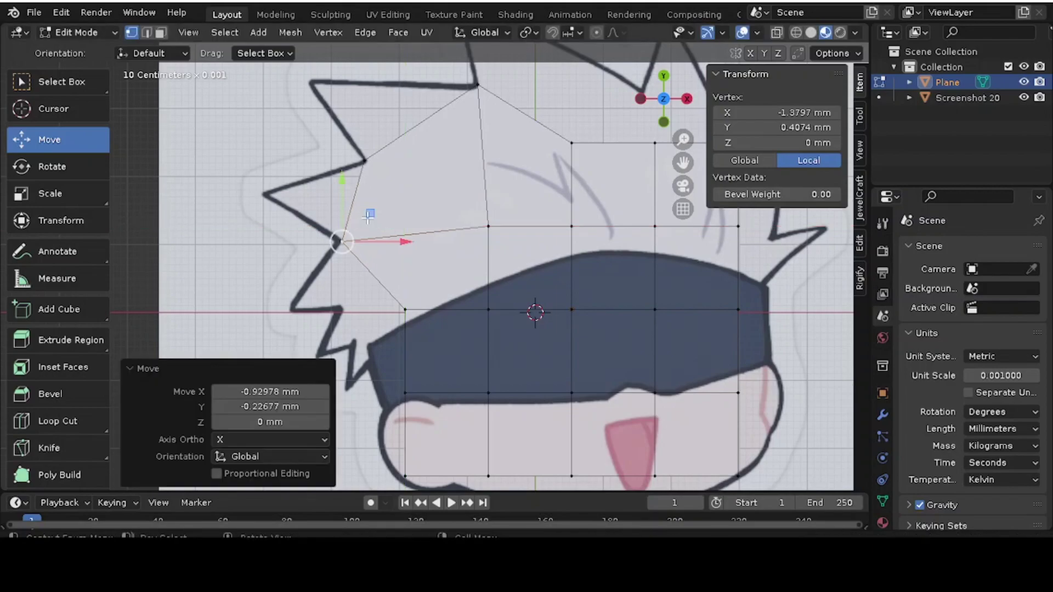
{"action": "left_click", "coordinate": [404, 312]}
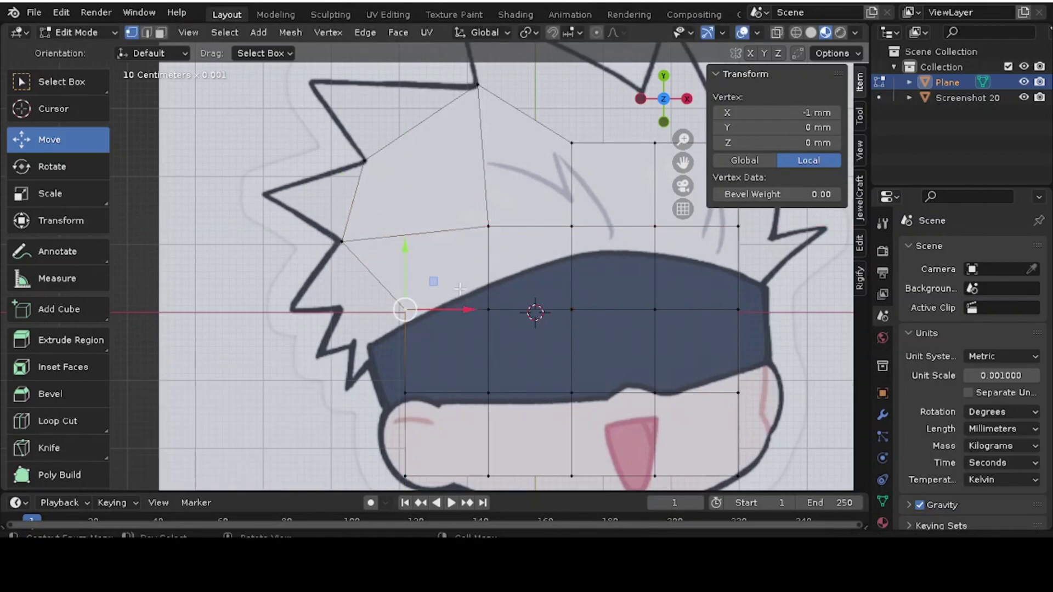
{"action": "key", "text": "g"}
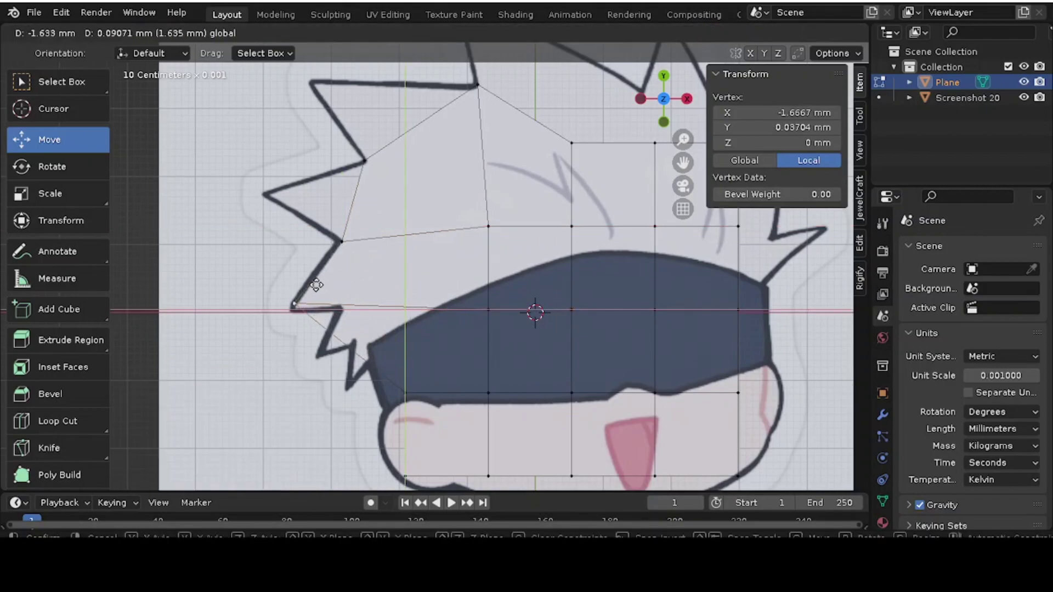
{"action": "left_click", "coordinate": [321, 290]}
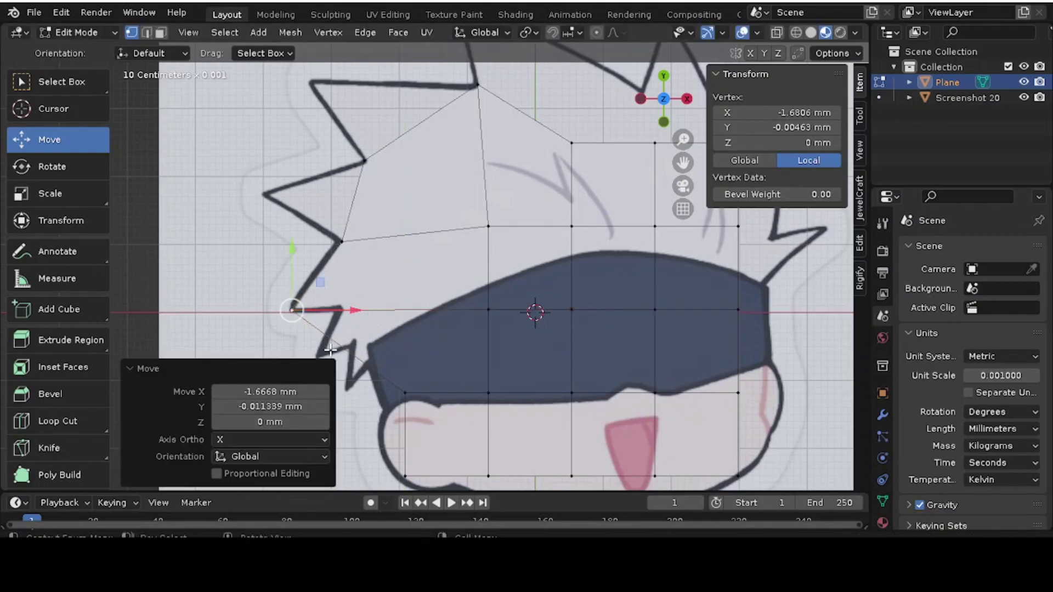
Step: Move the left-edge vertex on the lower spike tip inward onto the small hair notch beside it
{"action": "left_click", "coordinate": [347, 300]}
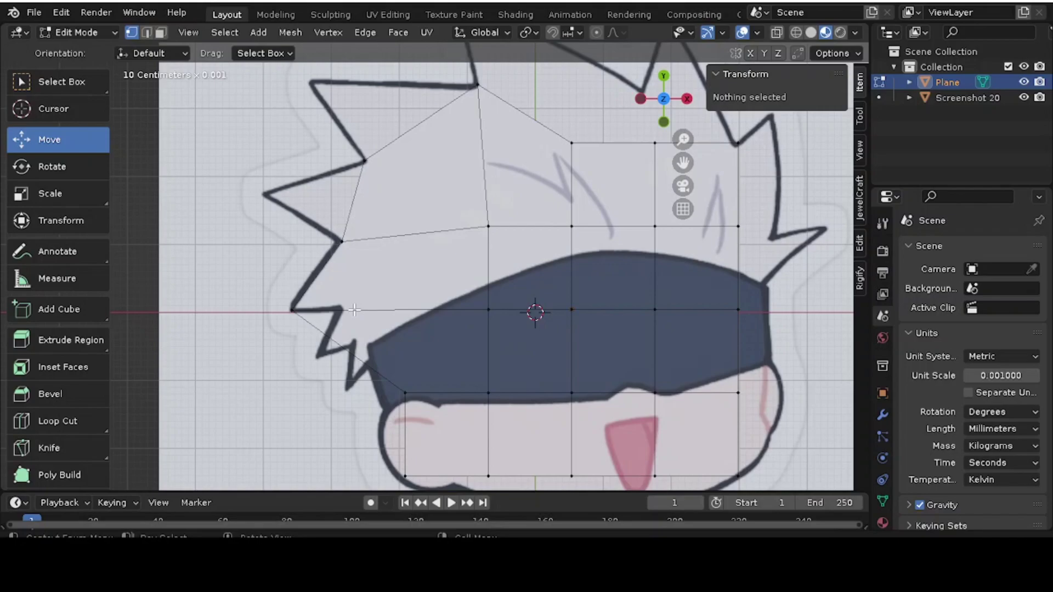
{"action": "left_click", "coordinate": [289, 307]}
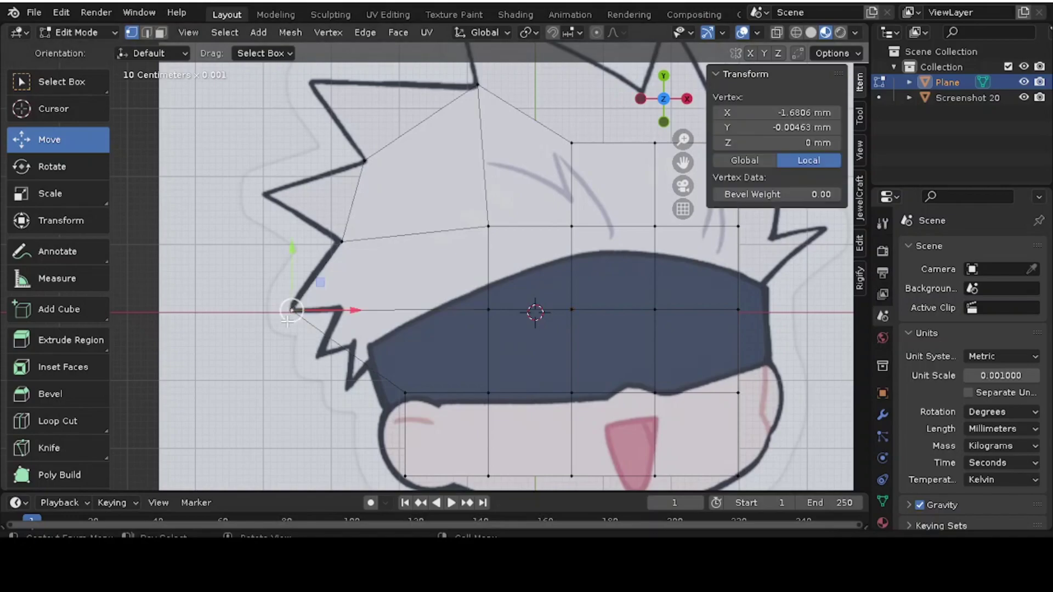
{"action": "key", "text": "g"}
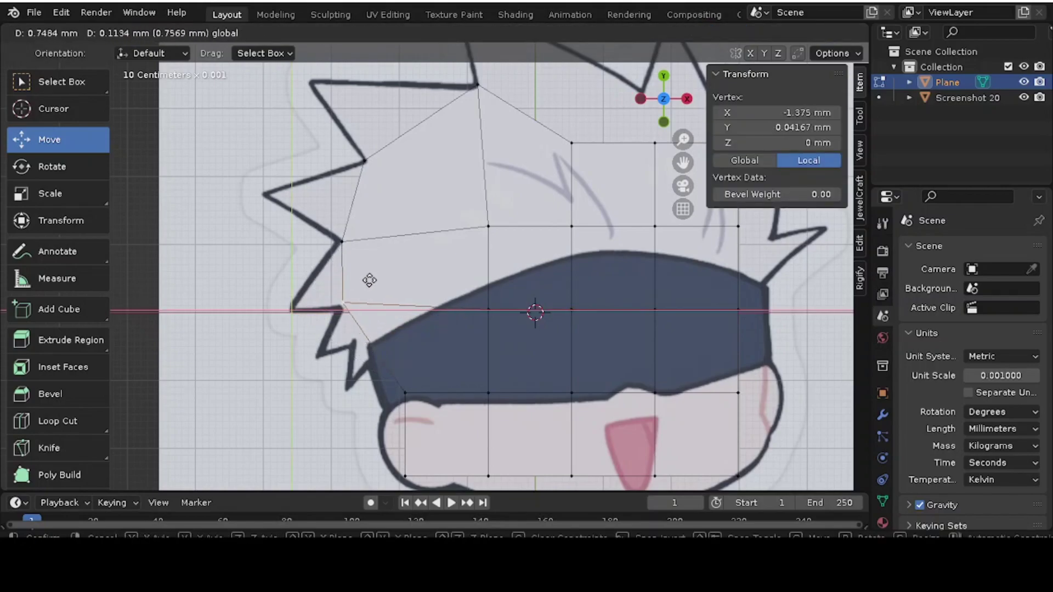
{"action": "left_click", "coordinate": [370, 282]}
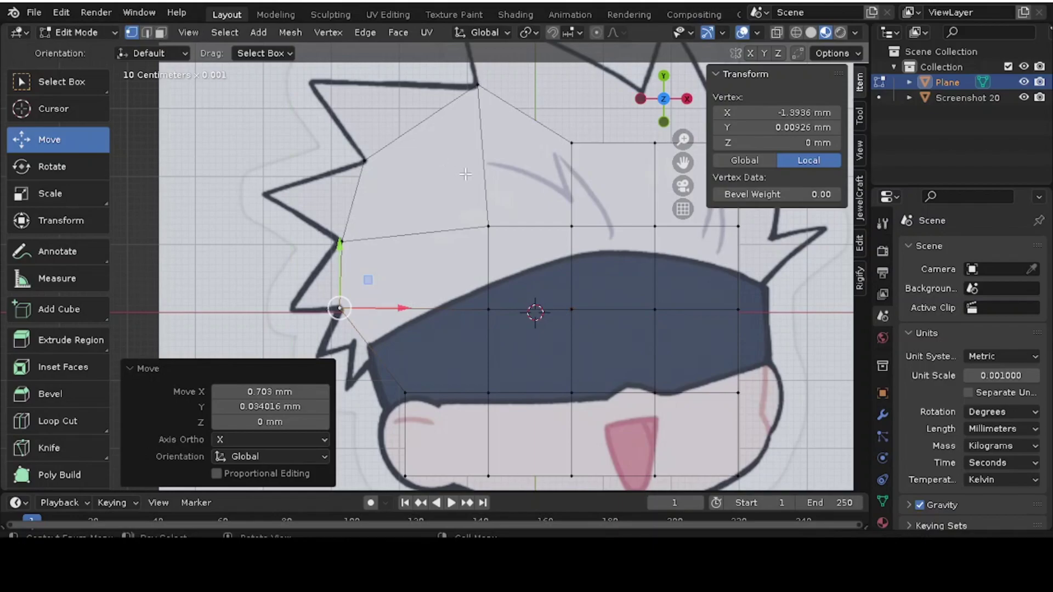
Step: Move the next vertex down the plane's left edge onto the point where the hair meets the headband, then restore the top view
{"action": "left_click_drag", "start_coordinate": [665, 100], "coordinate": [639, 113]}
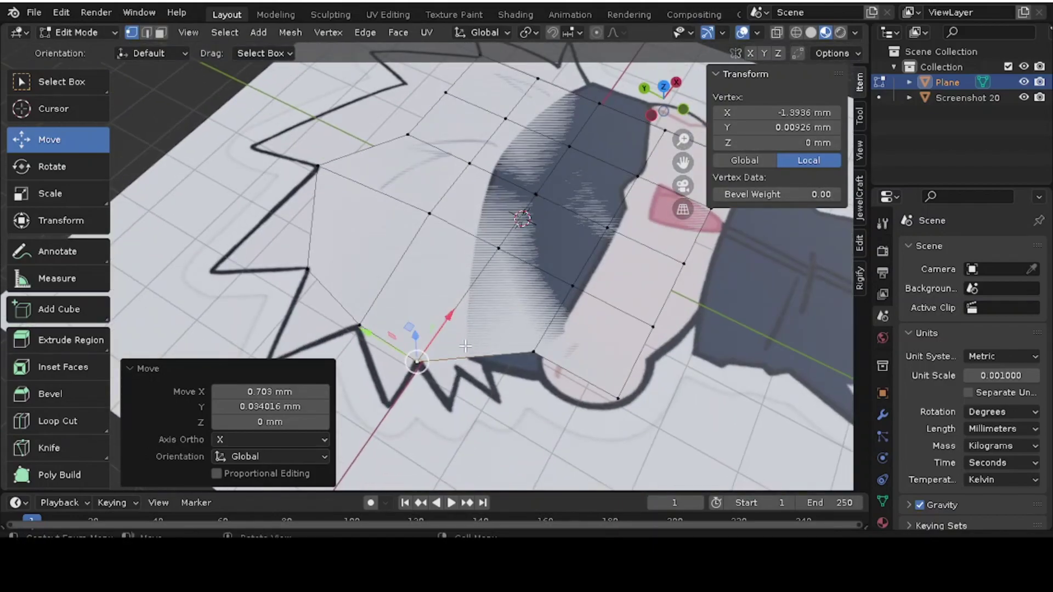
{"action": "left_click", "coordinate": [533, 352]}
{"action": "scroll", "coordinate": [529, 346], "scroll_direction": "up", "scroll_amount": 3}
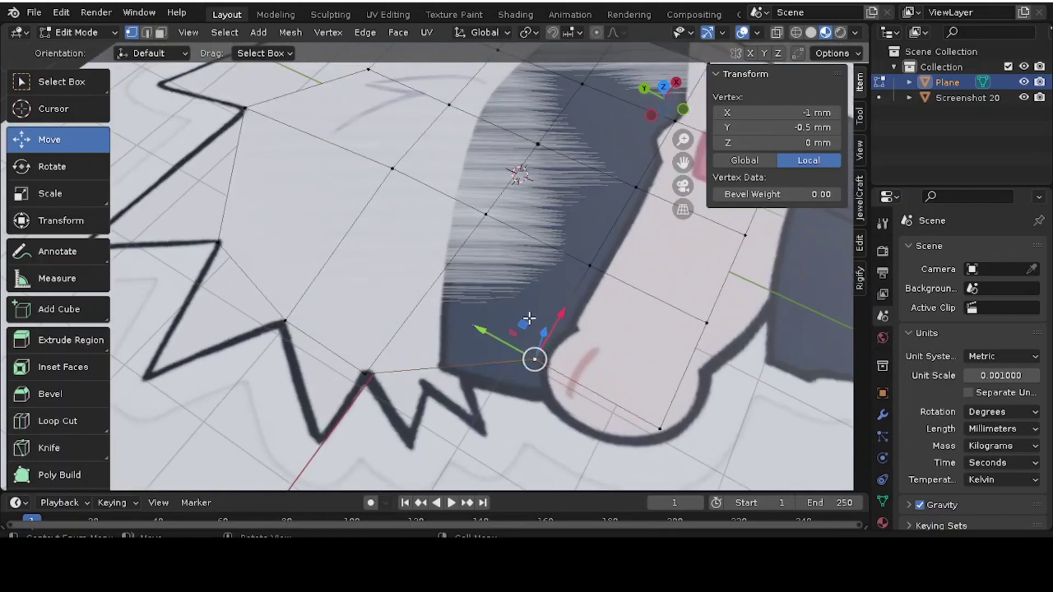
{"action": "key", "text": "g"}
{"action": "left_click", "coordinate": [454, 353]}
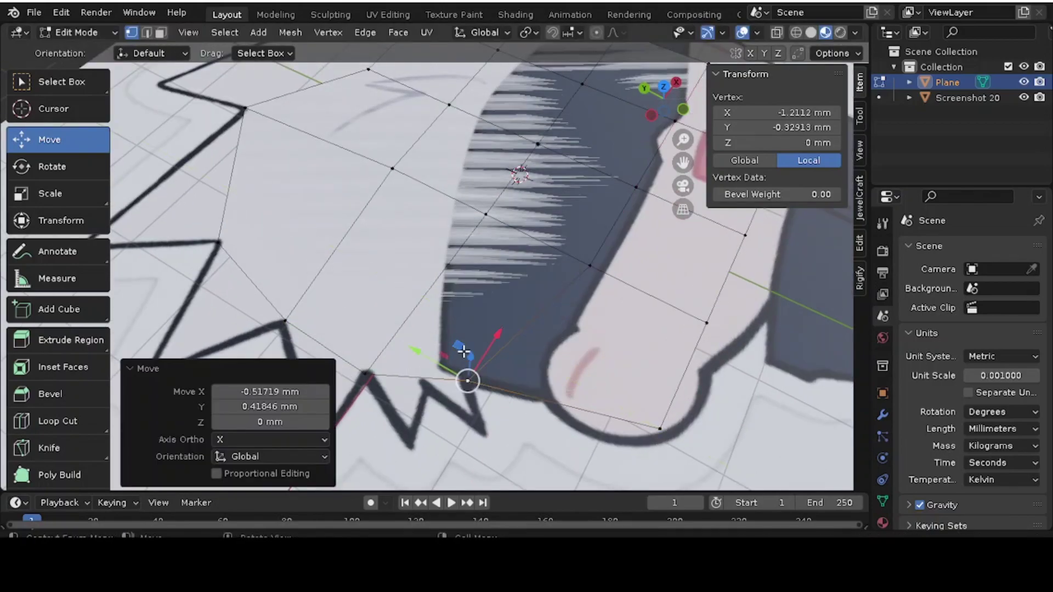
{"action": "left_click", "coordinate": [666, 88]}
{"action": "scroll", "coordinate": [417, 141], "scroll_direction": "down", "scroll_amount": 3}
{"action": "scroll", "coordinate": [420, 148], "scroll_direction": "up", "scroll_amount": 3}
{"action": "scroll", "coordinate": [421, 157], "scroll_direction": "down", "scroll_amount": 2}
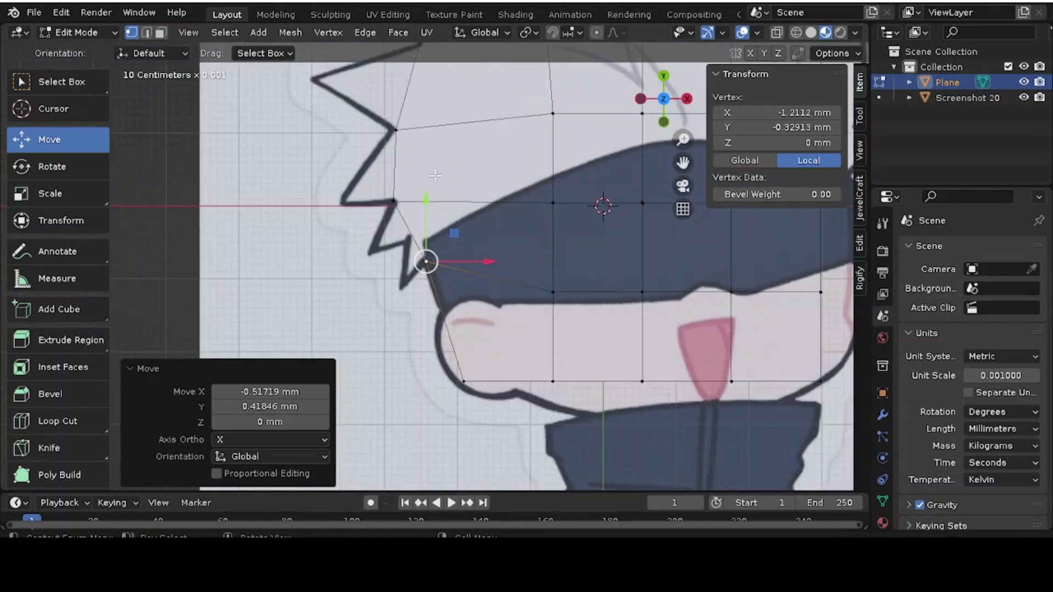
Step: Move the middle vertex of the plane's top edge onto the hair notch between the two tallest spikes
{"action": "scroll", "coordinate": [423, 169], "scroll_direction": "up", "scroll_amount": 2}
{"action": "left_click_drag", "start_coordinate": [682, 163], "coordinate": [645, 417]}
{"action": "left_click", "coordinate": [659, 249]}
{"action": "left_click_drag", "start_coordinate": [683, 163], "coordinate": [487, 192]}
{"action": "left_click_drag", "start_coordinate": [487, 246], "coordinate": [578, 183]}
Step: Move the top-edge vertex beside the upper-right corner onto the notch right of the second tall spike
{"action": "left_click", "coordinate": [567, 271]}
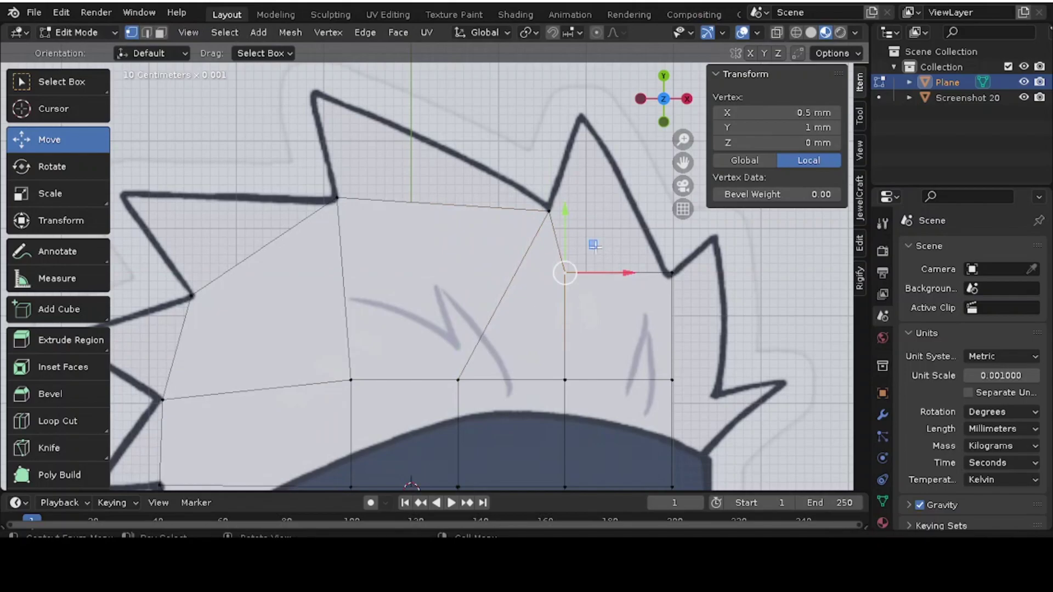
{"action": "key", "text": "g"}
{"action": "key", "text": "x"}
{"action": "left_click", "coordinate": [671, 270]}
{"action": "scroll", "coordinate": [659, 269], "scroll_direction": "up", "scroll_amount": 6}
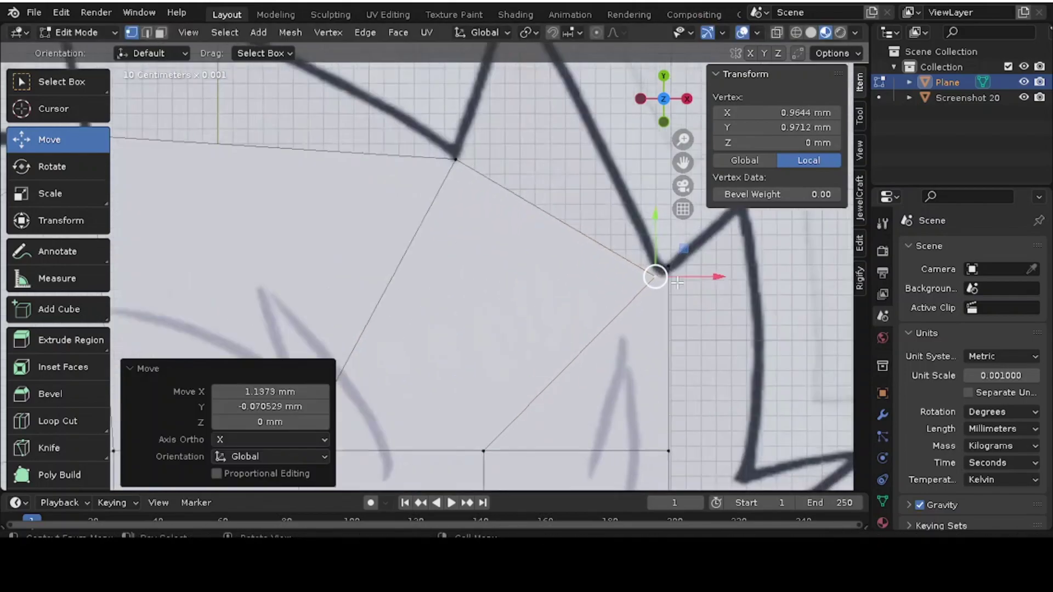
Step: Move the upper-right corner vertex onto the notch above the small right spike and the vertex below it onto the headband's upper-right corner
{"action": "left_click", "coordinate": [675, 252]}
{"action": "scroll", "coordinate": [677, 250], "scroll_direction": "down", "scroll_amount": 4}
{"action": "key", "text": "g"}
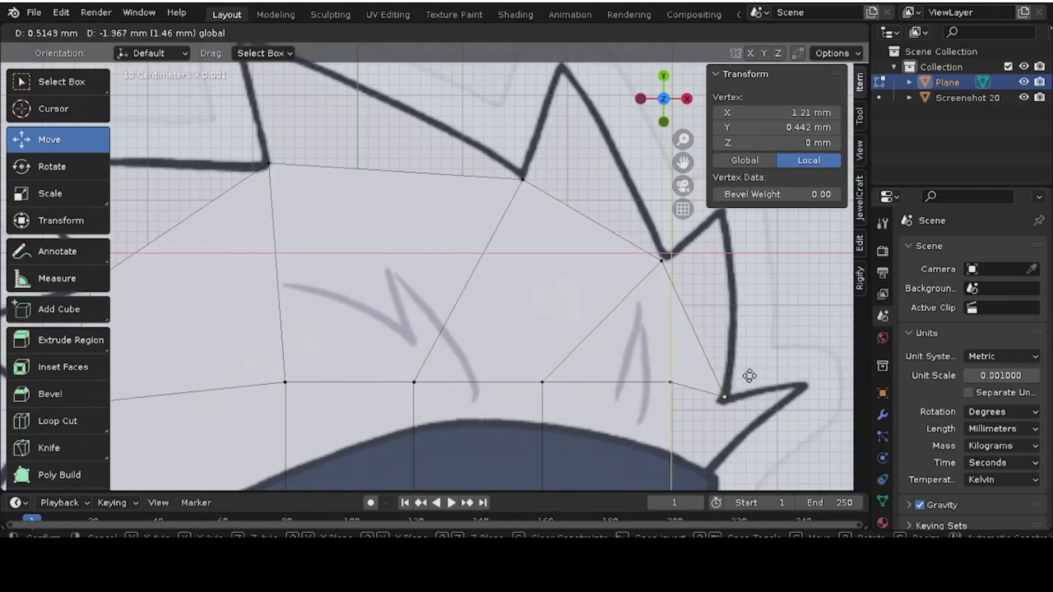
{"action": "left_click", "coordinate": [748, 378]}
{"action": "left_click", "coordinate": [670, 382]}
{"action": "left_click_drag", "start_coordinate": [699, 354], "coordinate": [736, 448]}
{"action": "scroll", "coordinate": [548, 423], "scroll_direction": "down", "scroll_amount": 5}
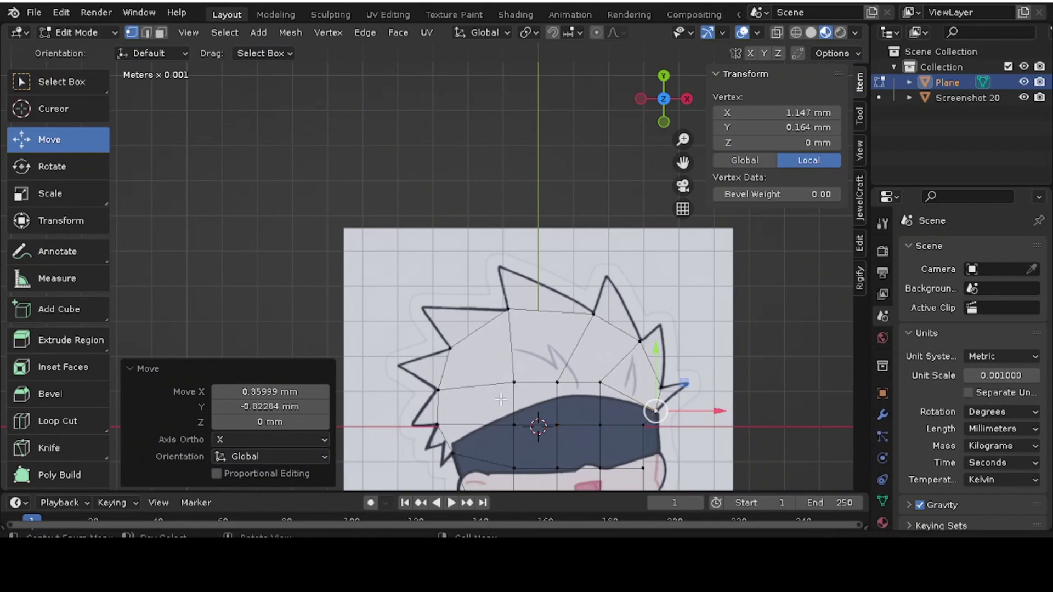
Step: Move the middle vertex of the plane's bottom edge and its right neighbour down onto the collar line below the mouth
{"action": "scroll", "coordinate": [475, 411], "scroll_direction": "up", "scroll_amount": 5}
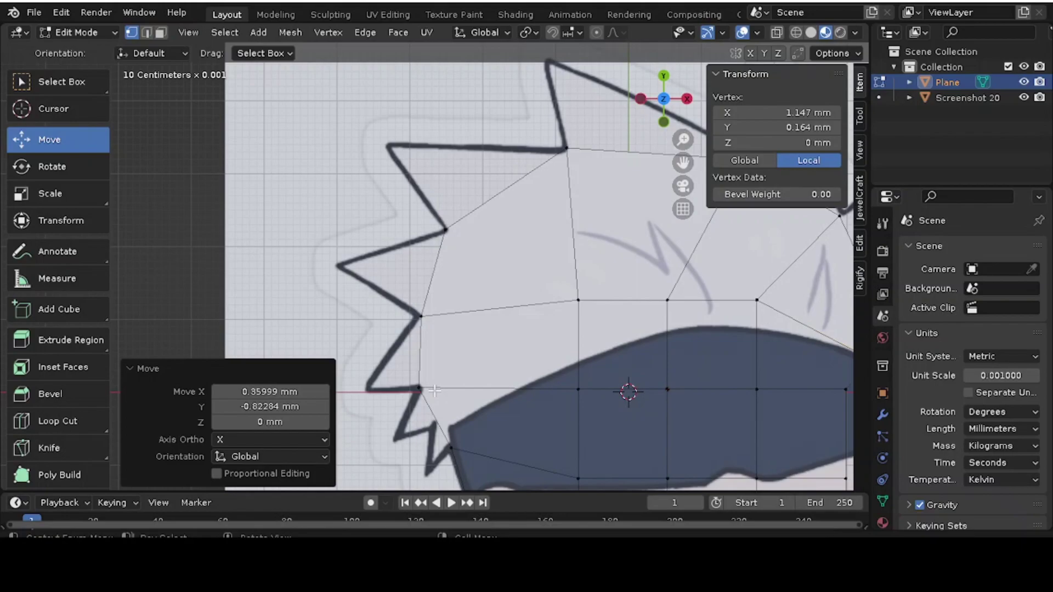
{"action": "scroll", "coordinate": [435, 391], "scroll_direction": "down", "scroll_amount": 5}
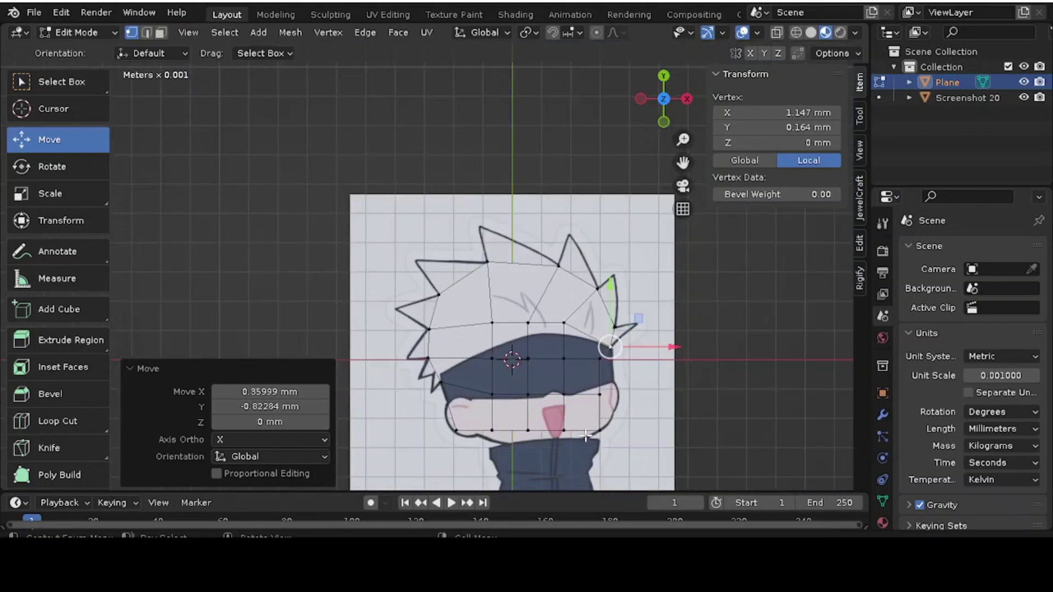
{"action": "scroll", "coordinate": [582, 447], "scroll_direction": "up", "scroll_amount": 5}
{"action": "scroll", "coordinate": [536, 441], "scroll_direction": "up", "scroll_amount": 3}
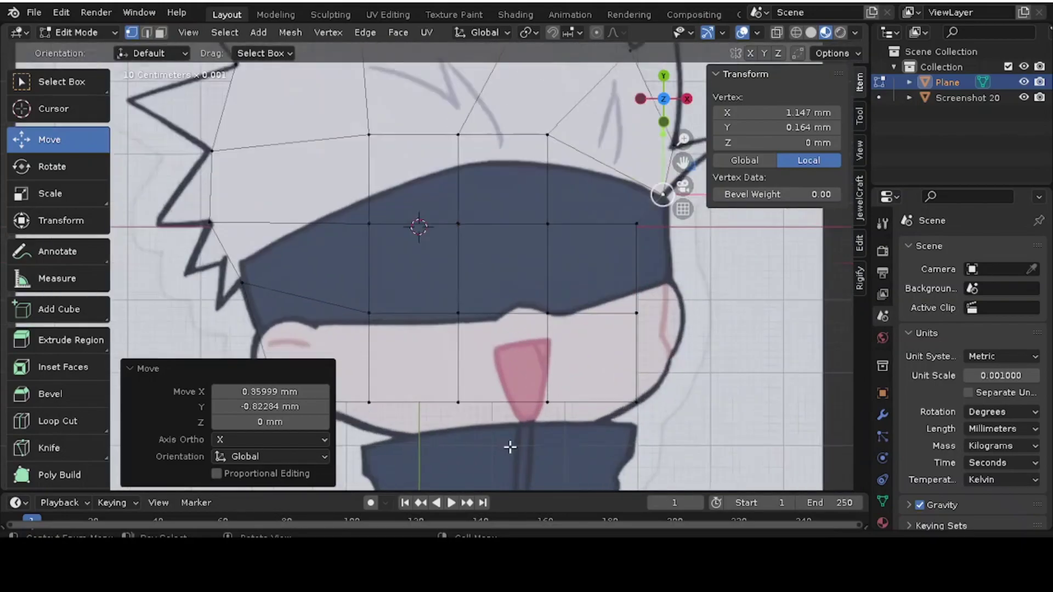
{"action": "left_click", "coordinate": [567, 384]}
{"action": "key", "text": "g"}
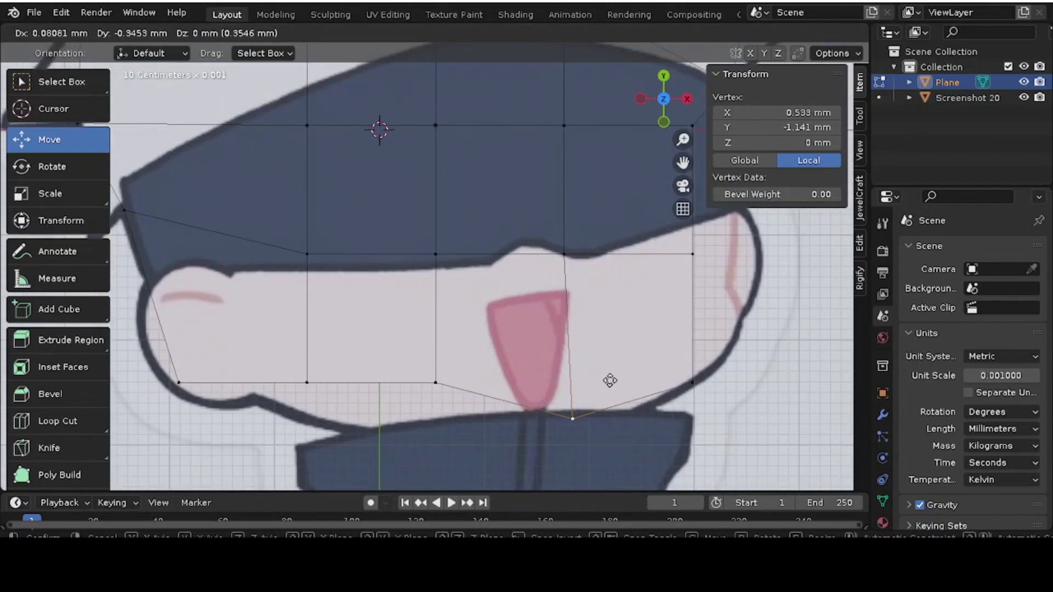
{"action": "left_click", "coordinate": [612, 380]}
{"action": "left_click", "coordinate": [439, 369]}
{"action": "key", "text": "g"}
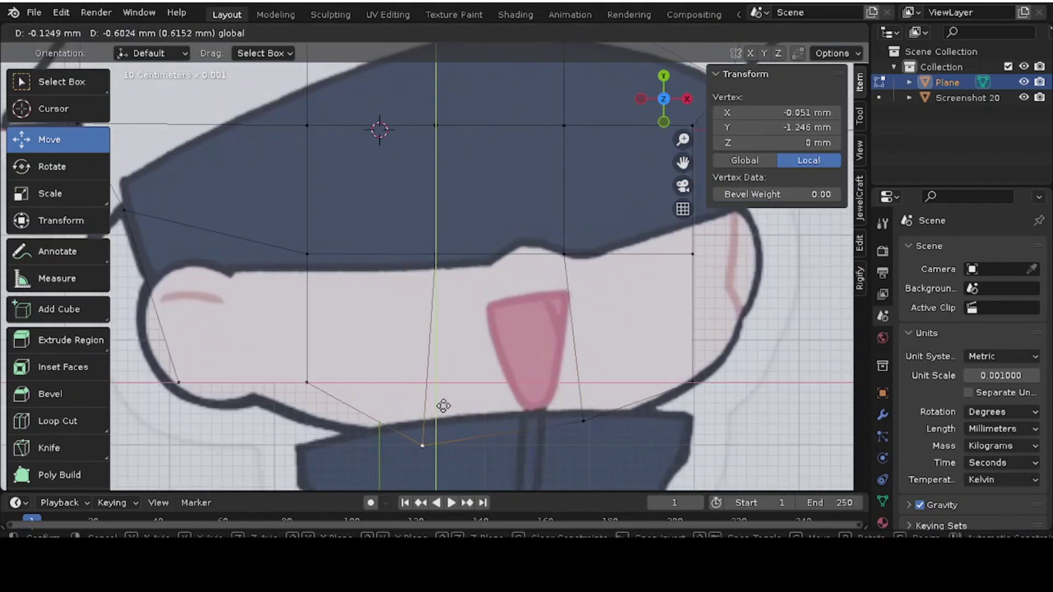
{"action": "left_click", "coordinate": [407, 396]}
Step: Move the bottom-edge vertex left of the middle down onto the chin outline
{"action": "scroll", "coordinate": [370, 362], "scroll_direction": "down", "scroll_amount": 3}
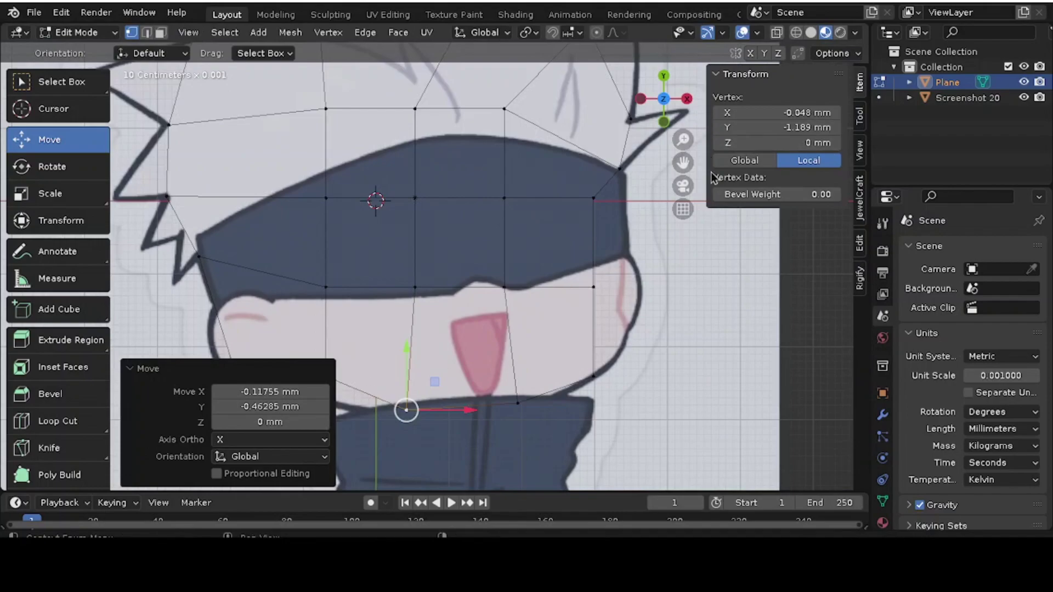
{"action": "scroll", "coordinate": [478, 300], "scroll_direction": "up", "scroll_amount": 1}
{"action": "scroll", "coordinate": [477, 300], "scroll_direction": "up", "scroll_amount": 1}
{"action": "left_click", "coordinate": [436, 382]}
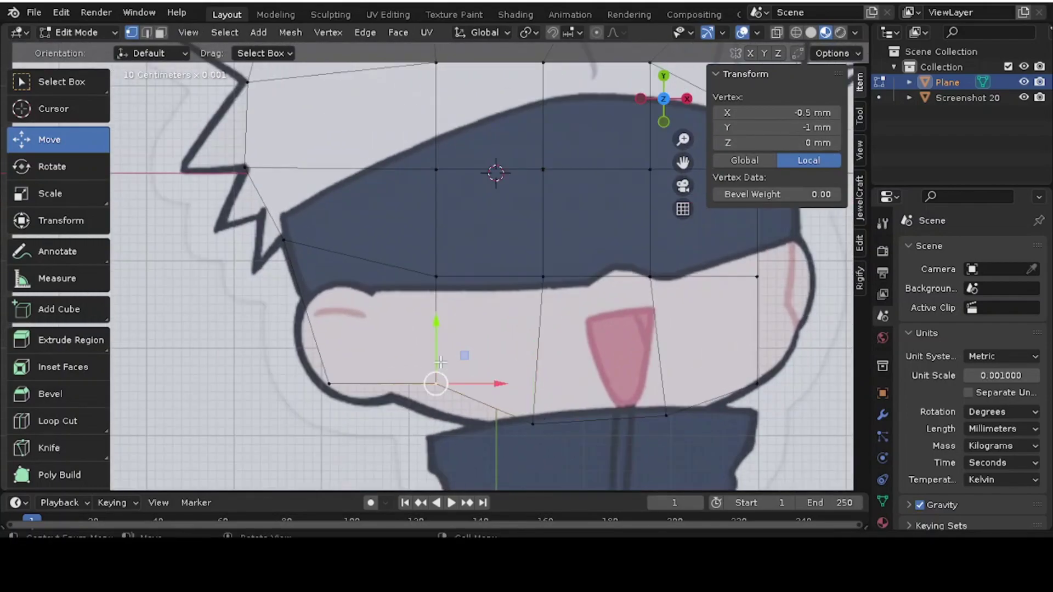
{"action": "key", "text": "g"}
{"action": "left_click", "coordinate": [441, 390]}
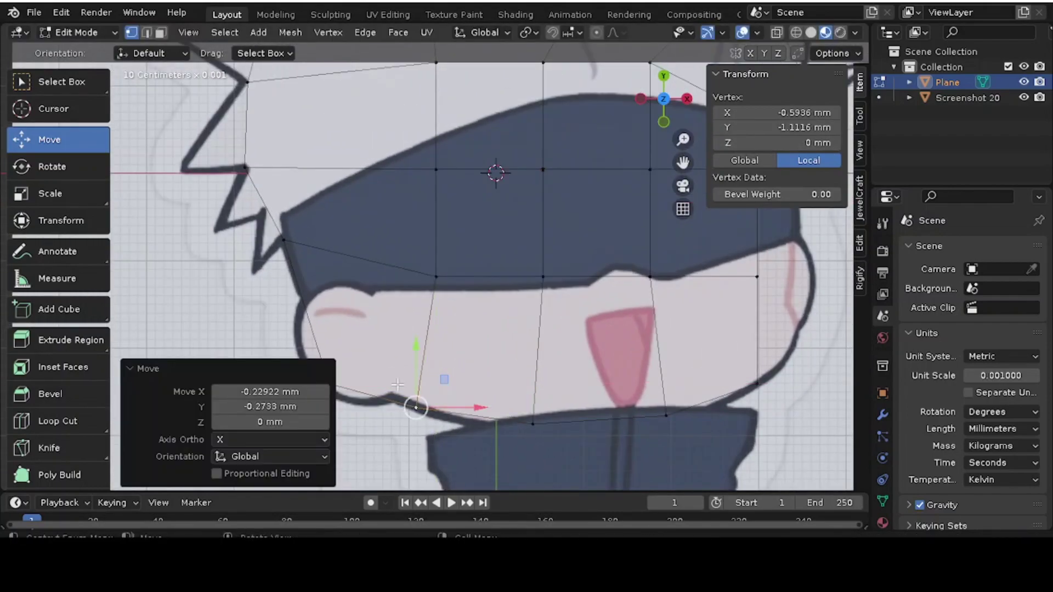
Step: Extrude the edge between the two upper-left hair notches outward over the left spike
{"action": "scroll", "coordinate": [360, 407], "scroll_direction": "down", "scroll_amount": 2}
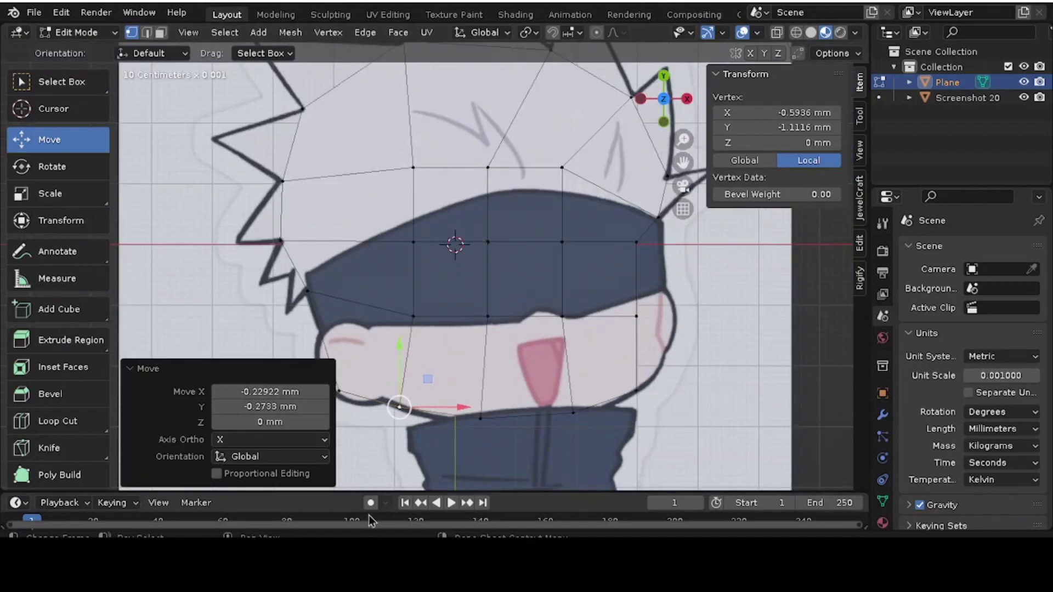
{"action": "scroll", "coordinate": [342, 386], "scroll_direction": "up", "scroll_amount": 3}
{"action": "left_click_drag", "start_coordinate": [683, 162], "coordinate": [824, 163]}
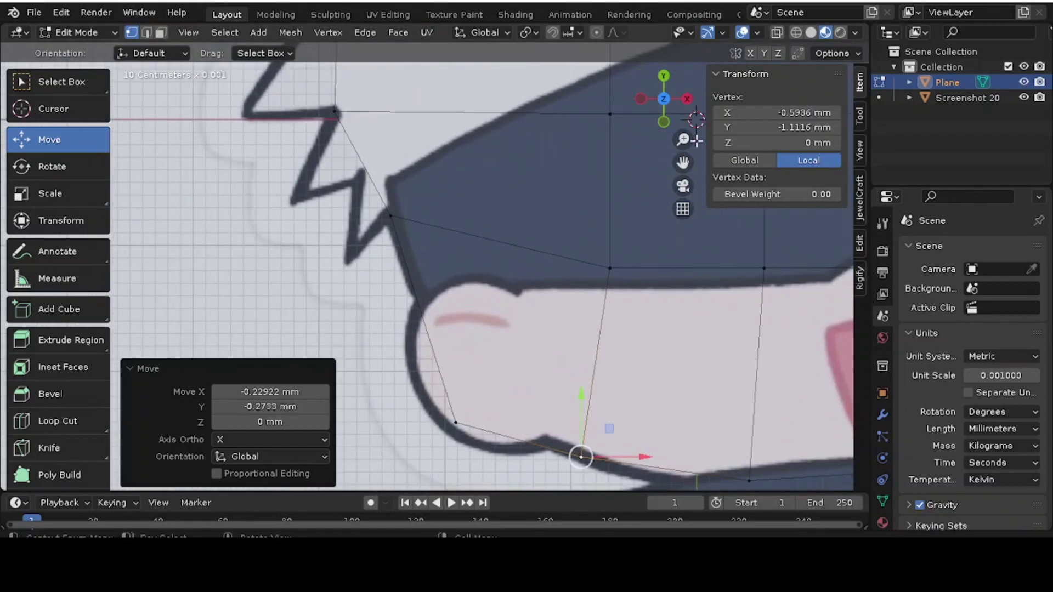
{"action": "mouse_move", "coordinate": [683, 161]}
{"action": "left_mouse_down"}
{"action": "mouse_move", "coordinate": [768, 351]}
{"action": "mouse_move", "coordinate": [683, 158]}
{"action": "left_mouse_up"}
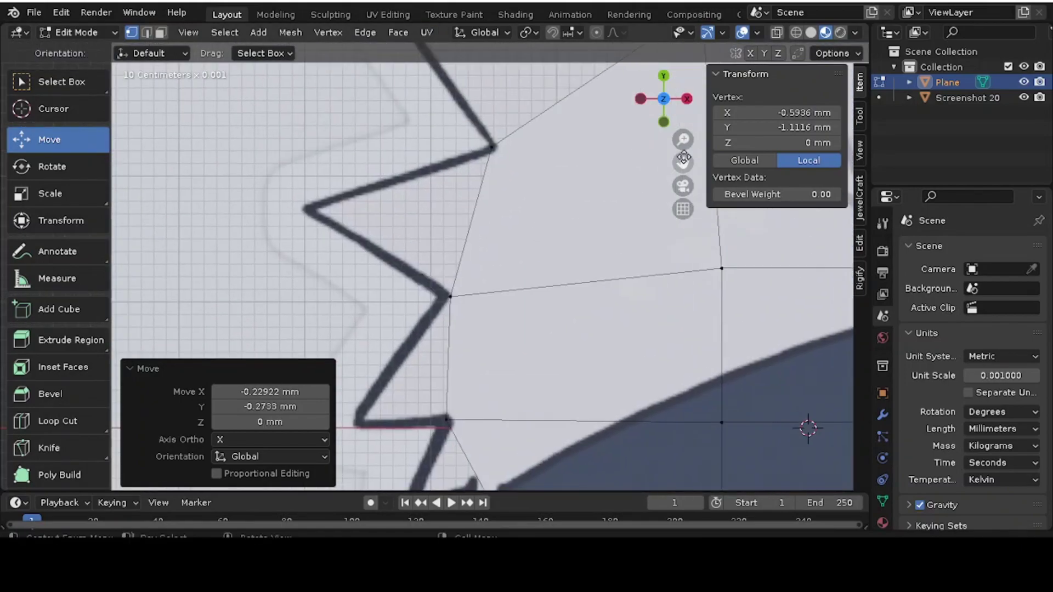
{"action": "left_click", "coordinate": [486, 149]}
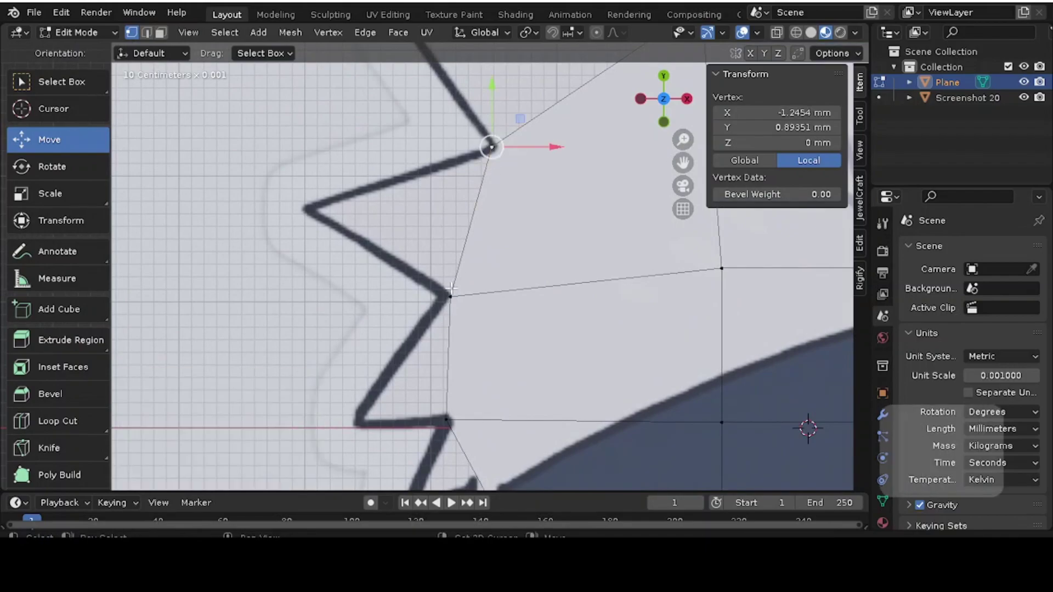
{"action": "left_click", "coordinate": [450, 296], "text": "shift"}
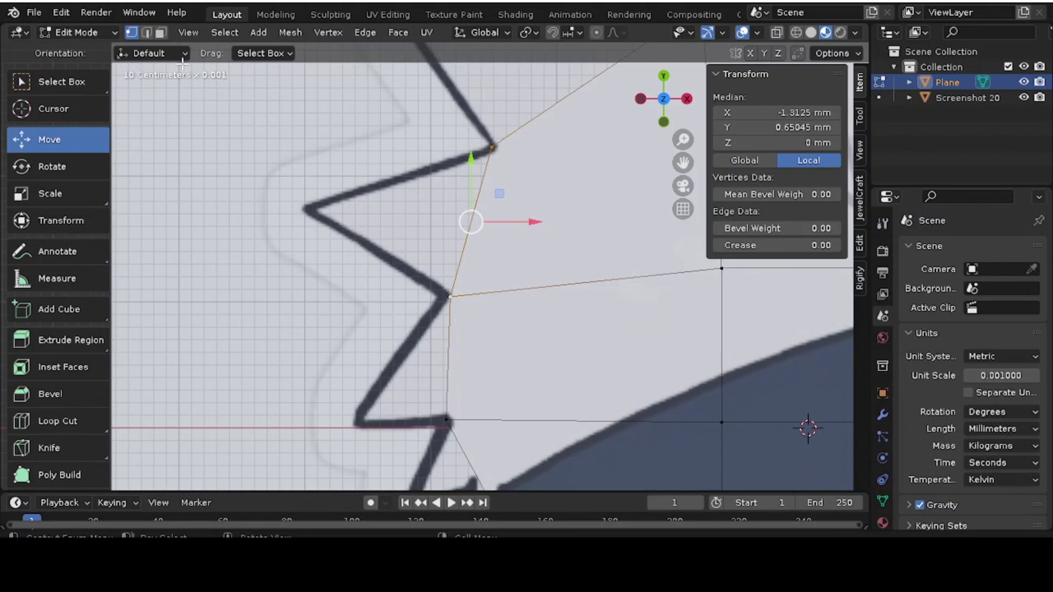
{"action": "left_click", "coordinate": [146, 33]}
{"action": "left_click", "coordinate": [134, 34]}
{"action": "key", "text": "e"}
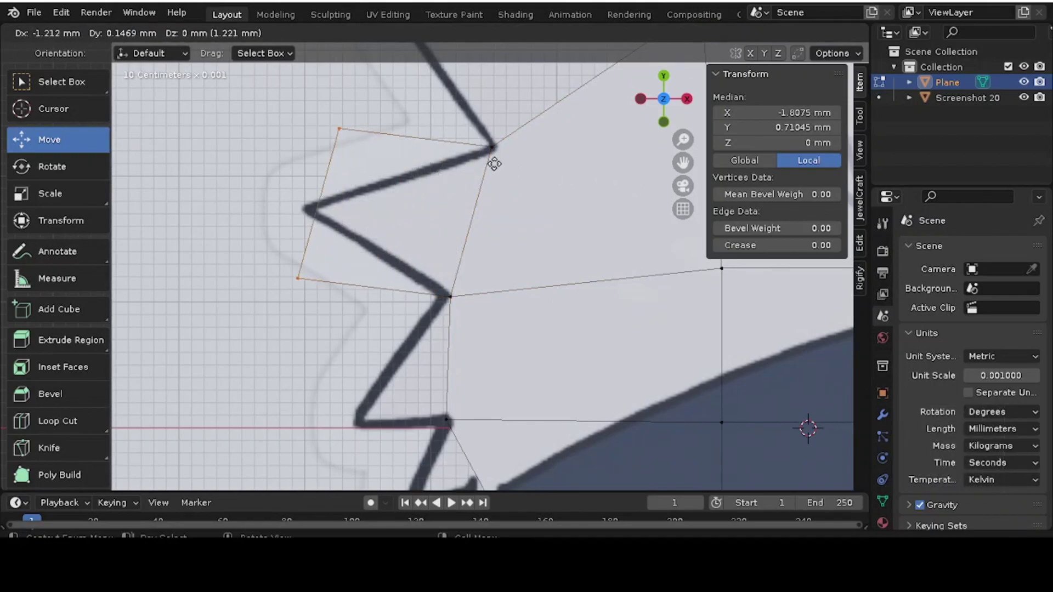
{"action": "left_click", "coordinate": [510, 162]}
Step: Scale the extruded edge down to a point and move it onto the tip of the left spike
{"action": "key", "text": "s"}
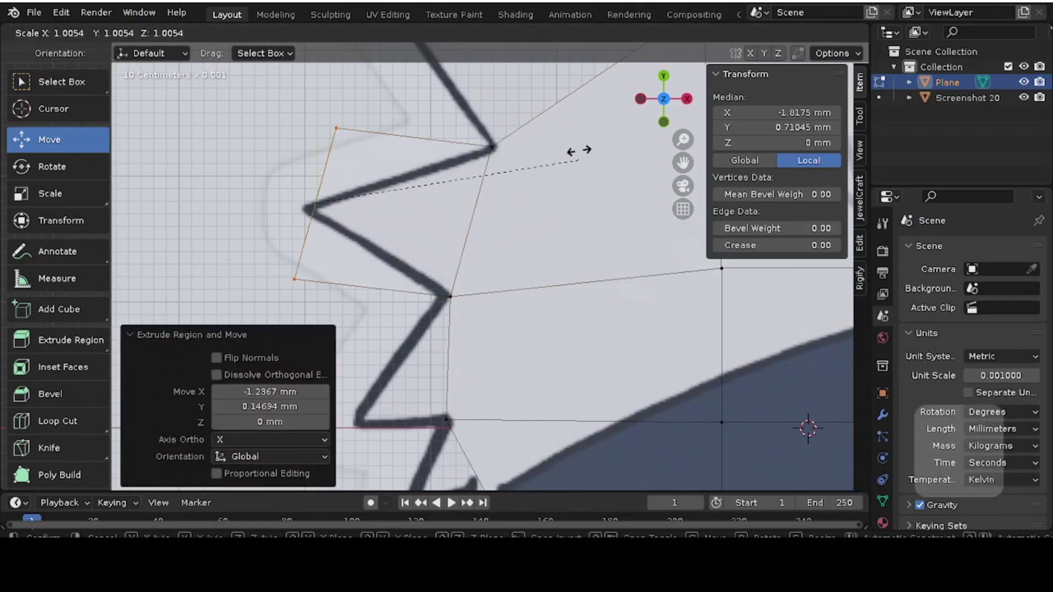
{"action": "left_click", "coordinate": [433, 171]}
{"action": "key", "text": "s"}
{"action": "left_click", "coordinate": [407, 235]}
{"action": "left_click", "coordinate": [335, 172]}
{"action": "left_click_drag", "start_coordinate": [349, 149], "coordinate": [344, 178]}
Step: Inspect how the extruded left spike fits the hair outline in the reference image
{"action": "scroll", "coordinate": [346, 177], "scroll_direction": "down", "scroll_amount": 2}
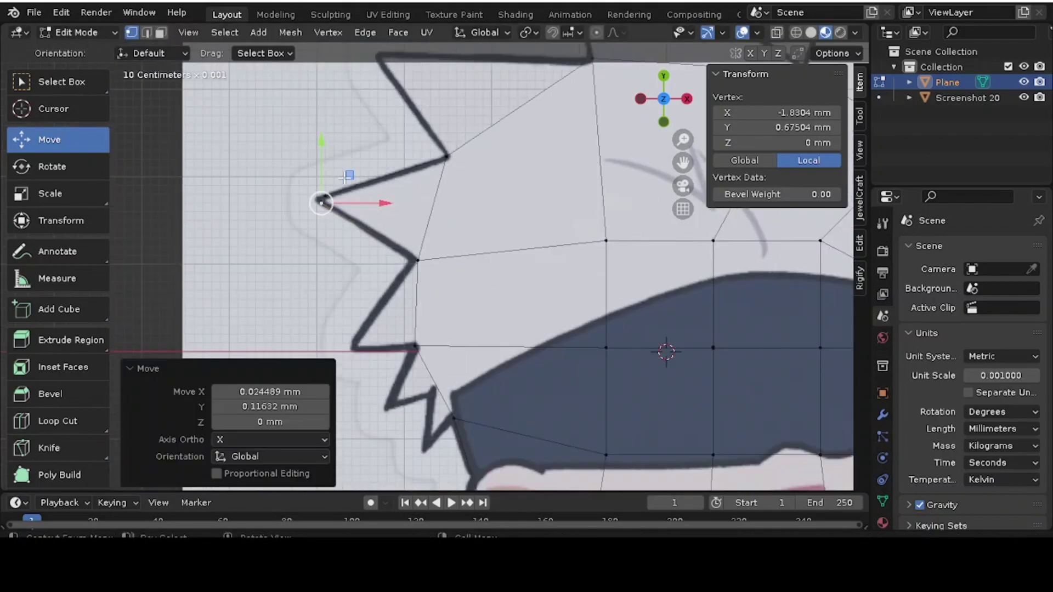
{"action": "scroll", "coordinate": [358, 177], "scroll_direction": "up", "scroll_amount": 8}
{"action": "scroll", "coordinate": [388, 192], "scroll_direction": "down", "scroll_amount": 4}
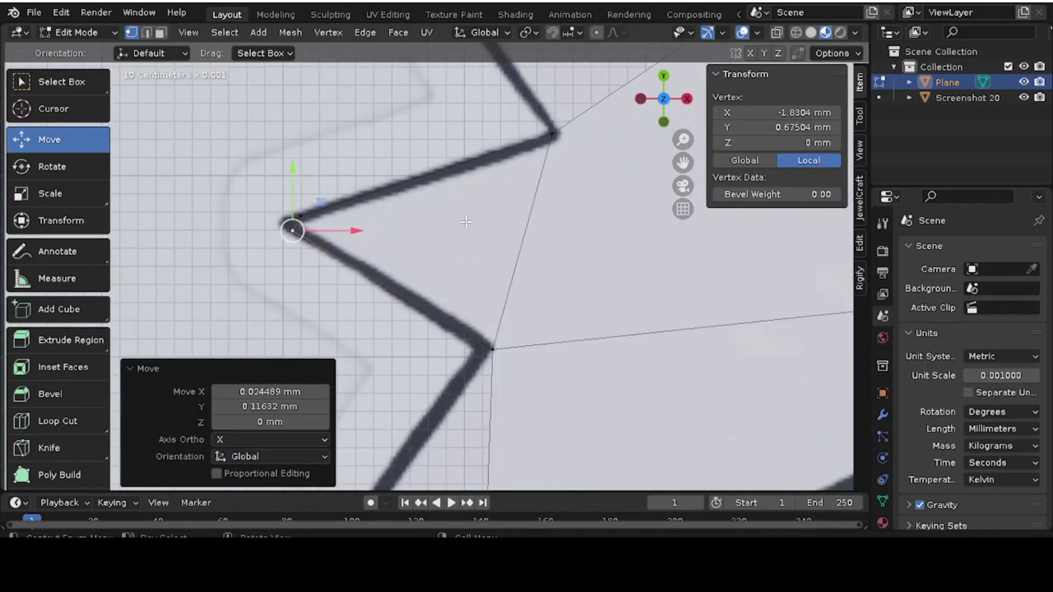
{"action": "scroll", "coordinate": [466, 222], "scroll_direction": "down", "scroll_amount": 7}
{"action": "scroll", "coordinate": [461, 221], "scroll_direction": "up", "scroll_amount": 11}
{"action": "scroll", "coordinate": [453, 221], "scroll_direction": "down", "scroll_amount": 7}
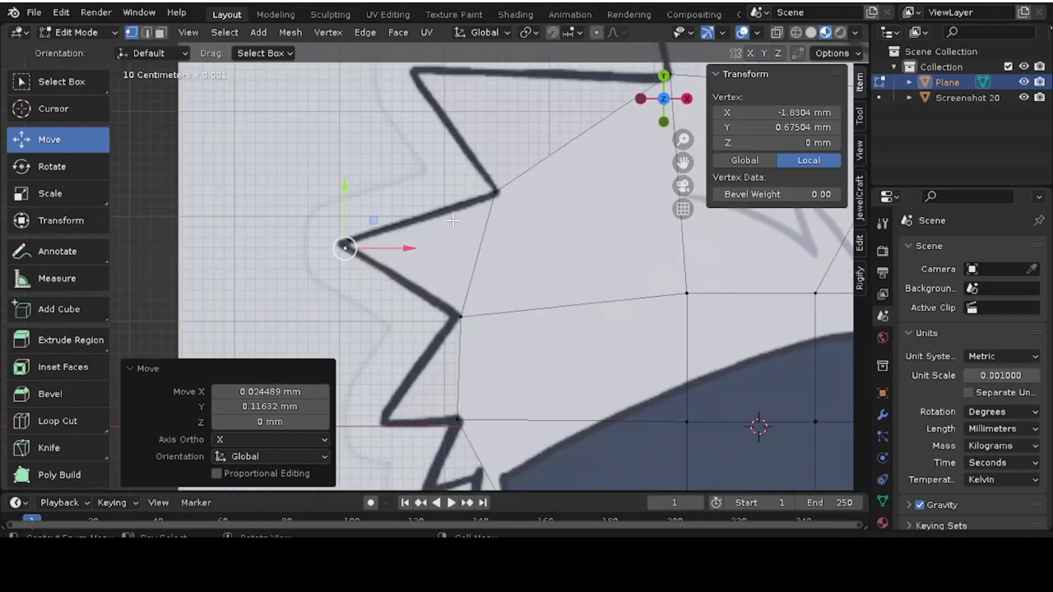
{"action": "scroll", "coordinate": [454, 221], "scroll_direction": "down", "scroll_amount": 6}
{"action": "scroll", "coordinate": [384, 230], "scroll_direction": "up", "scroll_amount": 10}
{"action": "scroll", "coordinate": [368, 175], "scroll_direction": "down", "scroll_amount": 5}
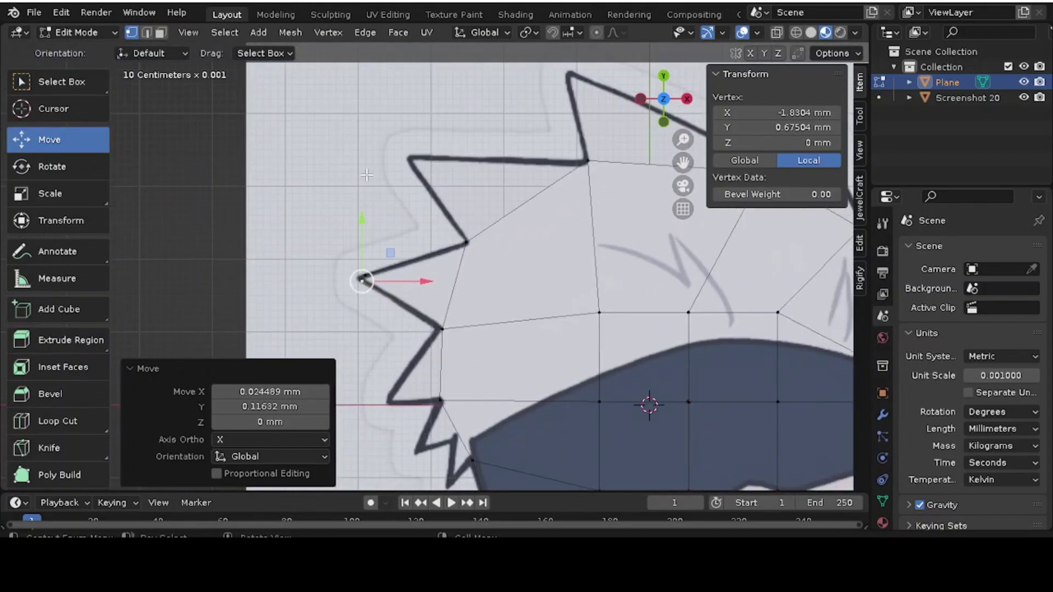
Step: Extrude the edge between the two top hair notches about 1.66 mm up and to the left over the top spike
{"action": "left_click", "coordinate": [367, 175]}
{"action": "left_click_drag", "start_coordinate": [684, 164], "coordinate": [586, 207]}
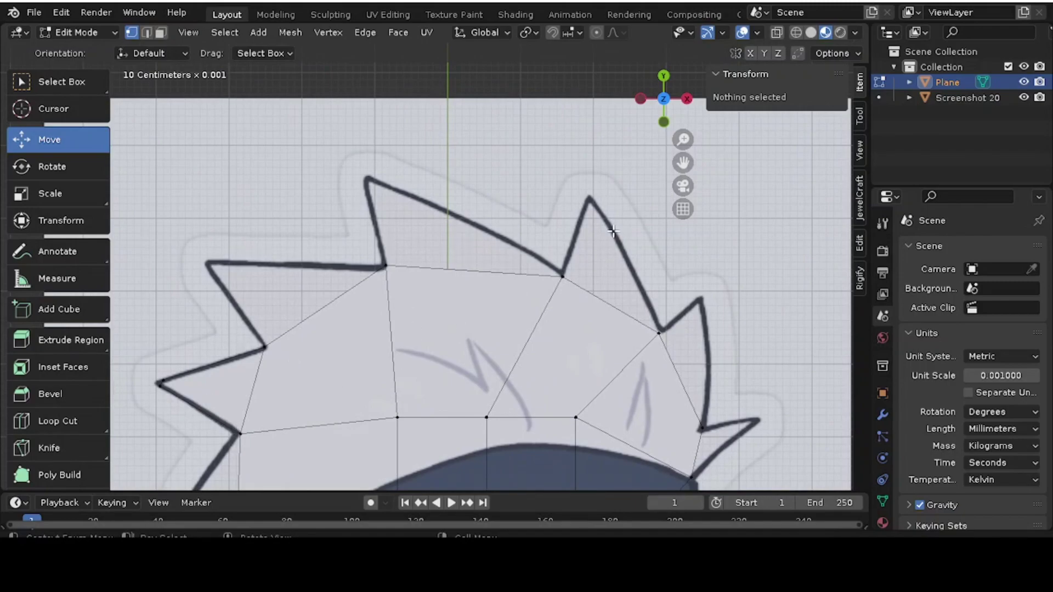
{"action": "scroll", "coordinate": [377, 266], "scroll_direction": "up", "scroll_amount": 1}
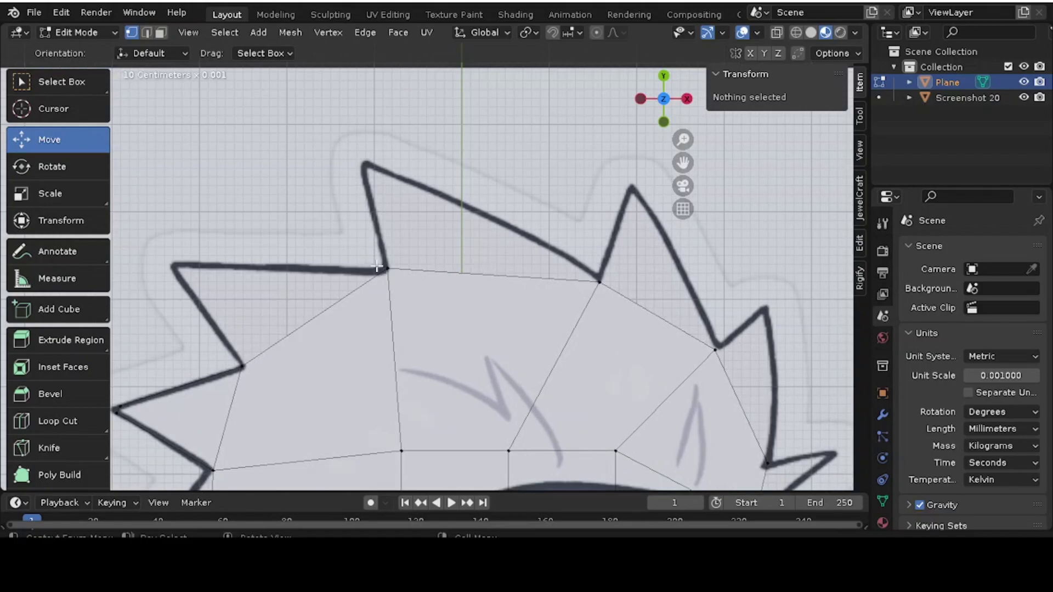
{"action": "left_click", "coordinate": [397, 276]}
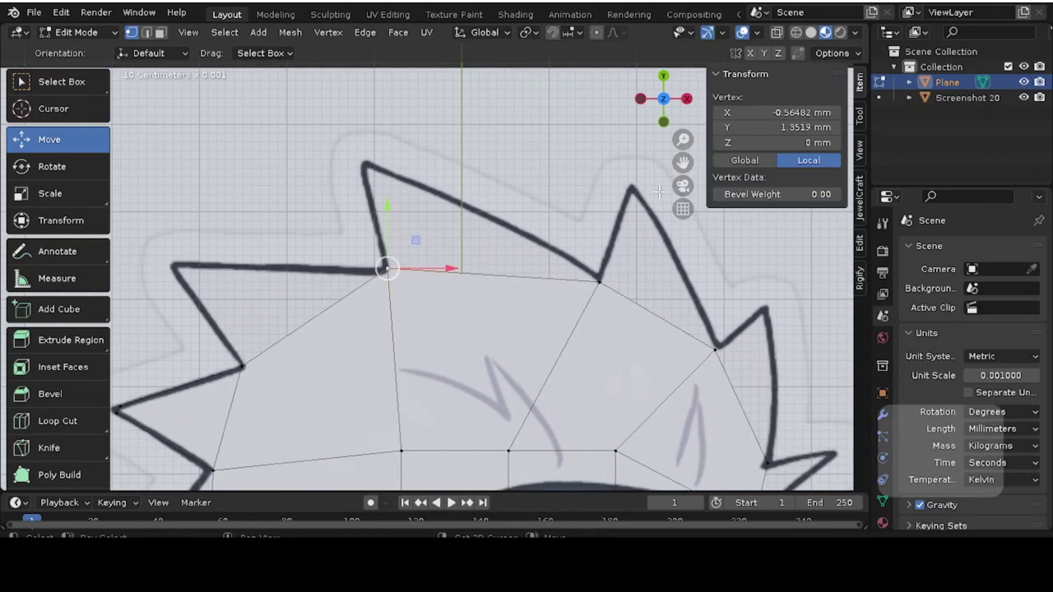
{"action": "left_click", "coordinate": [599, 280], "text": "shift"}
{"action": "key", "text": "e"}
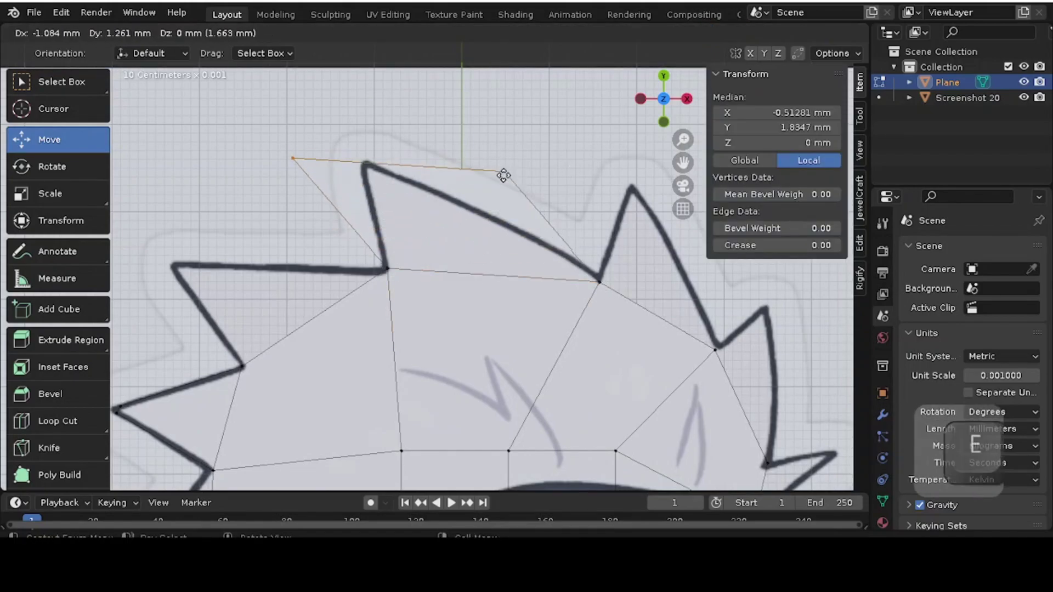
{"action": "left_click", "coordinate": [504, 176]}
Step: Move both vertices of the extruded edge onto the tip of the top spike
{"action": "scroll", "coordinate": [505, 176], "scroll_direction": "up", "scroll_amount": 3}
{"action": "left_click", "coordinate": [504, 175]}
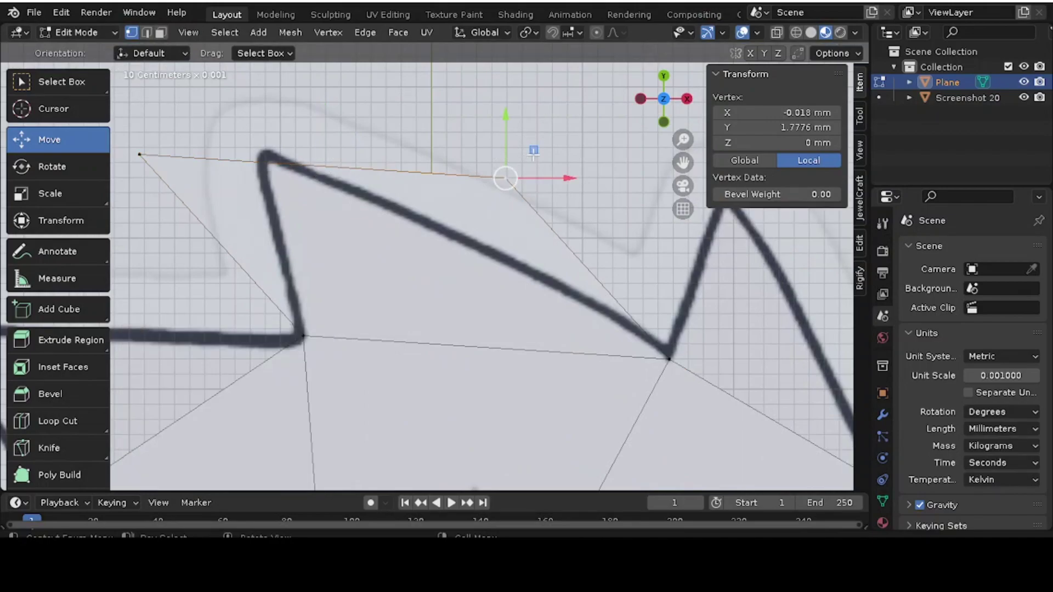
{"action": "key", "text": "g"}
{"action": "left_click", "coordinate": [309, 130]}
{"action": "left_click", "coordinate": [141, 154]}
{"action": "key", "text": "g"}
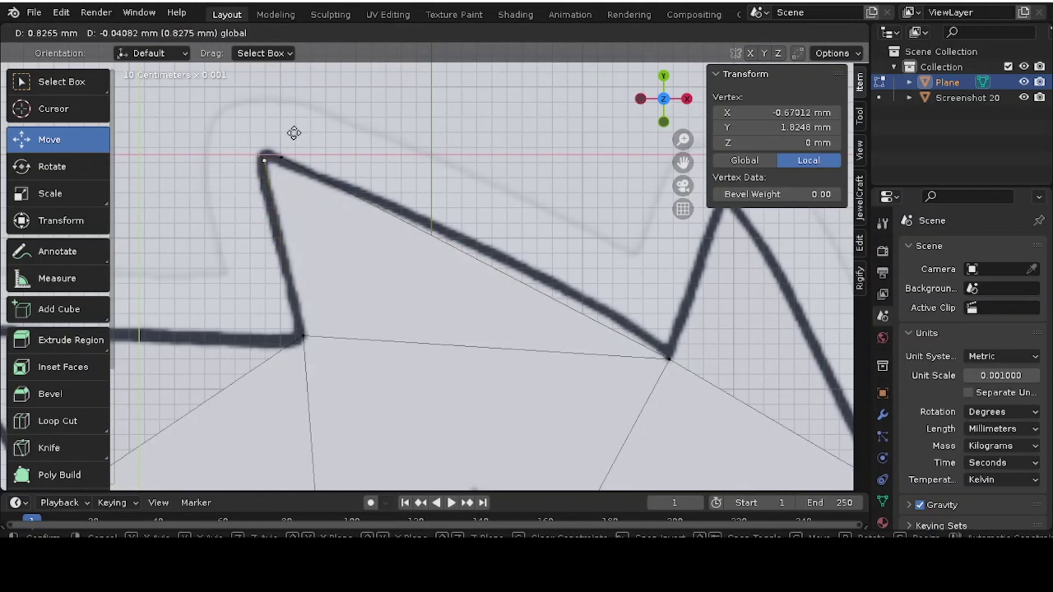
{"action": "left_click", "coordinate": [294, 133]}
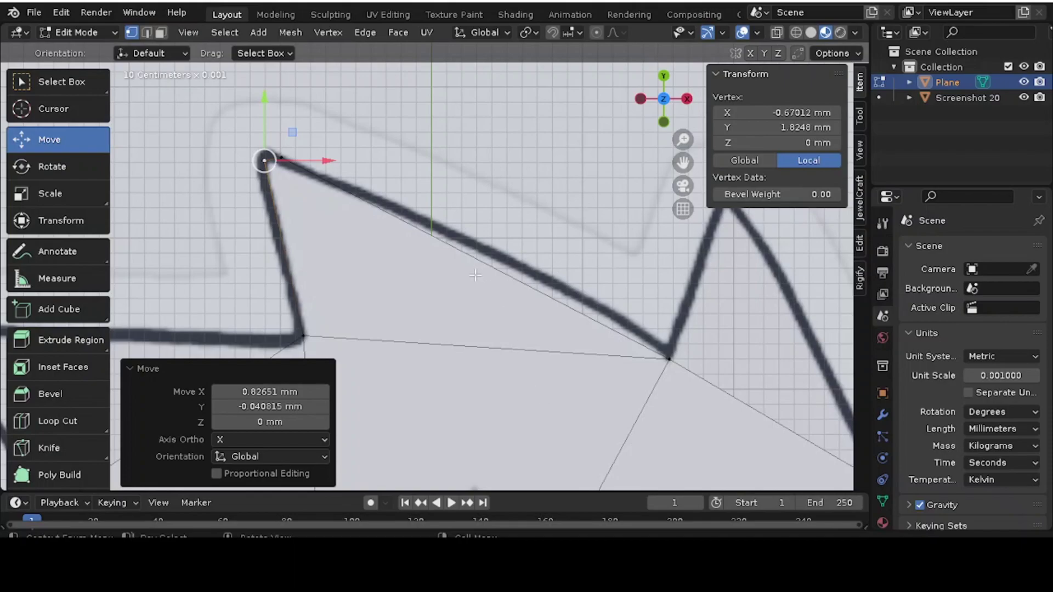
Step: Add three evenly spaced loop cuts across the top spike's face without sliding them
{"action": "scroll", "coordinate": [475, 276], "scroll_direction": "up", "scroll_amount": 4}
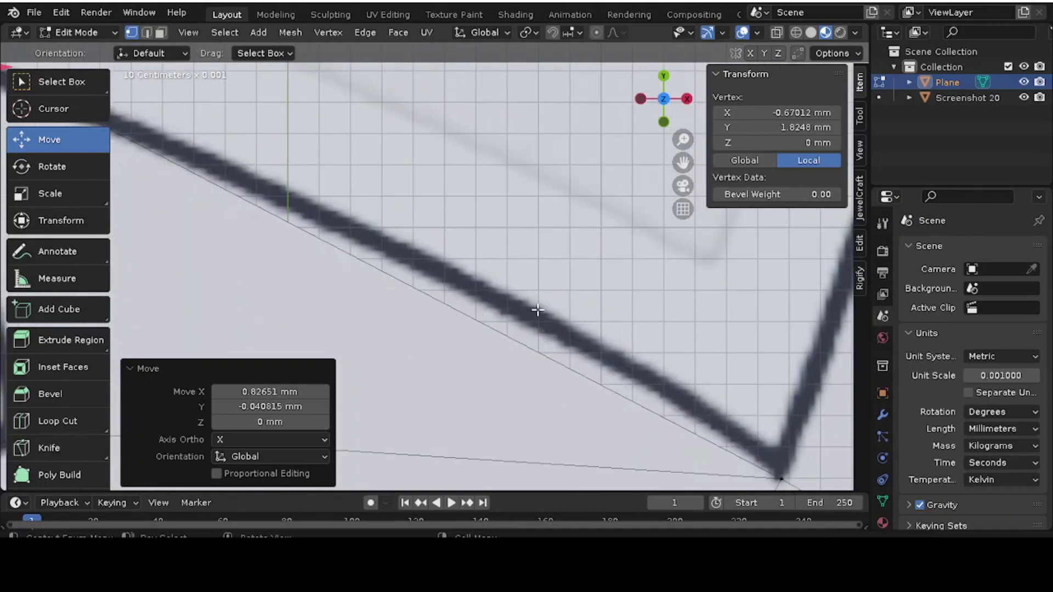
{"action": "scroll", "coordinate": [478, 286], "scroll_direction": "down", "scroll_amount": 5}
{"action": "scroll", "coordinate": [446, 275], "scroll_direction": "up", "scroll_amount": 2}
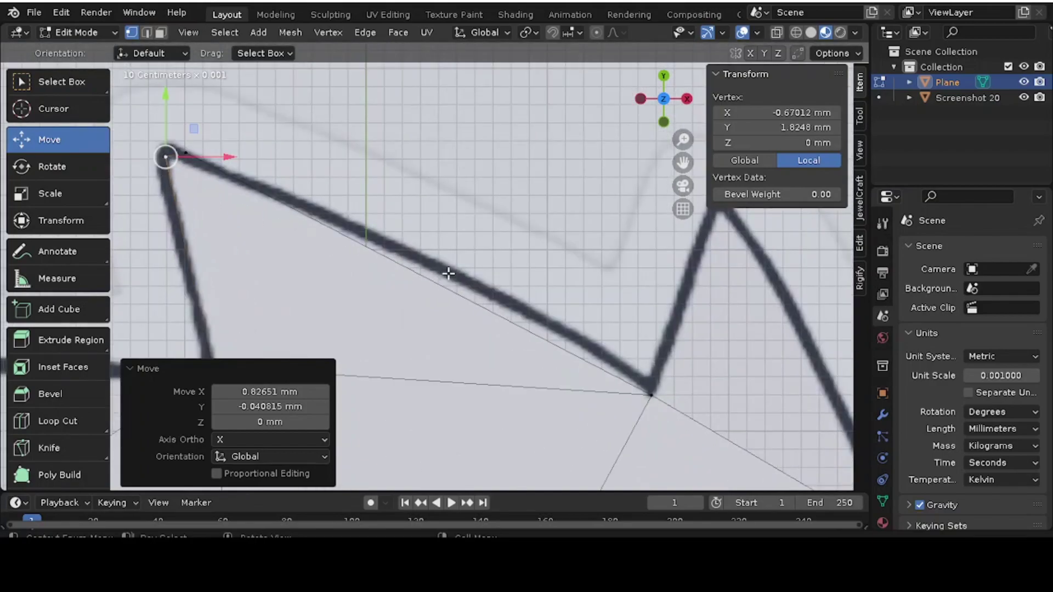
{"action": "scroll", "coordinate": [387, 252], "scroll_direction": "down", "scroll_amount": 4}
{"action": "scroll", "coordinate": [415, 286], "scroll_direction": "up", "scroll_amount": 1}
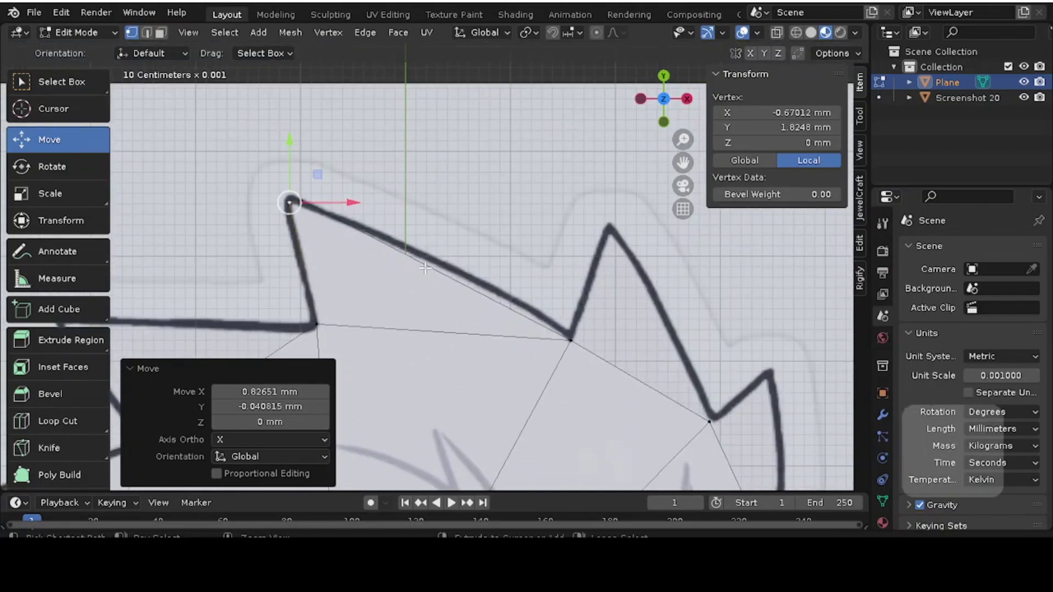
{"action": "key", "text": "ctrl+r"}
{"action": "scroll", "coordinate": [425, 269], "scroll_direction": "up", "scroll_amount": 2}
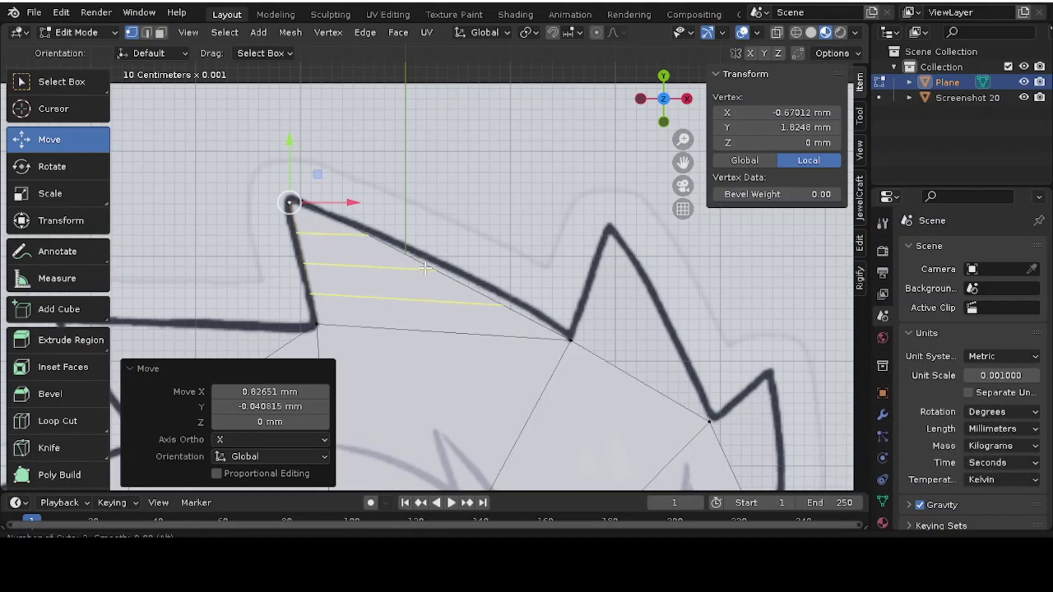
{"action": "left_click", "coordinate": [425, 269]}
{"action": "right_click", "coordinate": [425, 269]}
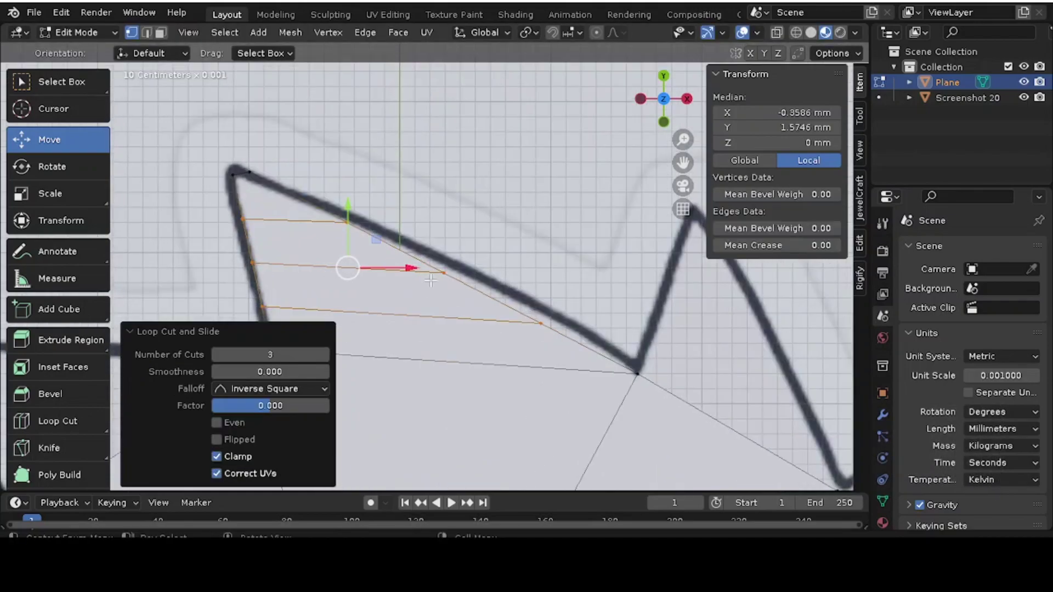
Step: Move the three loop-cut vertices on the top spike's long right side outward onto the curved hair outline
{"action": "left_click", "coordinate": [426, 267]}
{"action": "scroll", "coordinate": [426, 267], "scroll_direction": "up", "scroll_amount": 4}
{"action": "left_click_drag", "start_coordinate": [478, 245], "coordinate": [495, 234]}
{"action": "left_click", "coordinate": [622, 358]}
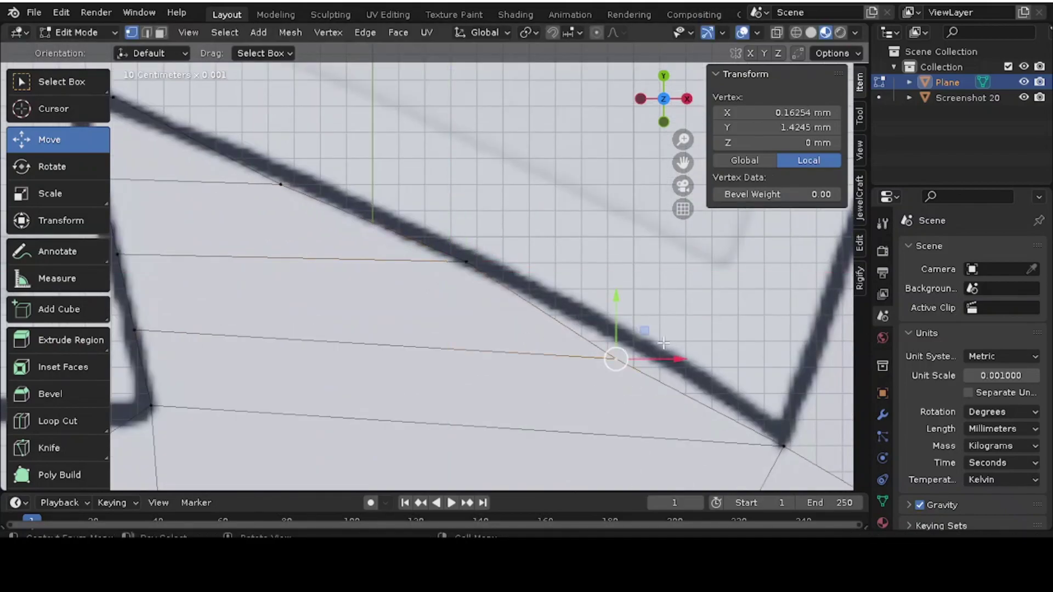
{"action": "left_click_drag", "start_coordinate": [646, 332], "coordinate": [664, 315]}
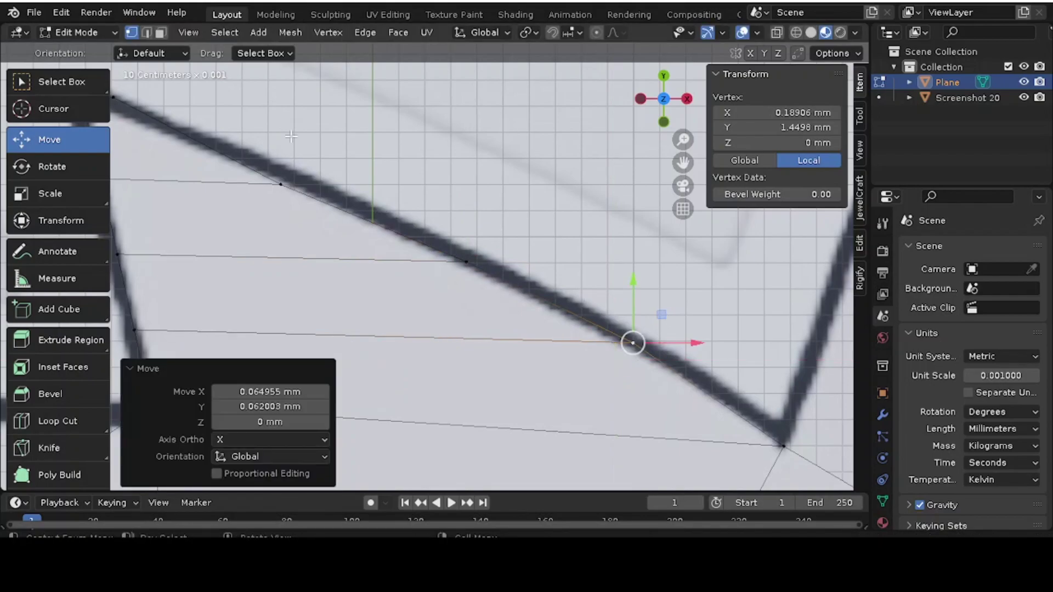
{"action": "left_click", "coordinate": [282, 184]}
{"action": "left_click_drag", "start_coordinate": [306, 153], "coordinate": [314, 134]}
Step: Leave Edit Mode and return the head plane to Object Mode
{"action": "scroll", "coordinate": [393, 152], "scroll_direction": "down", "scroll_amount": 6}
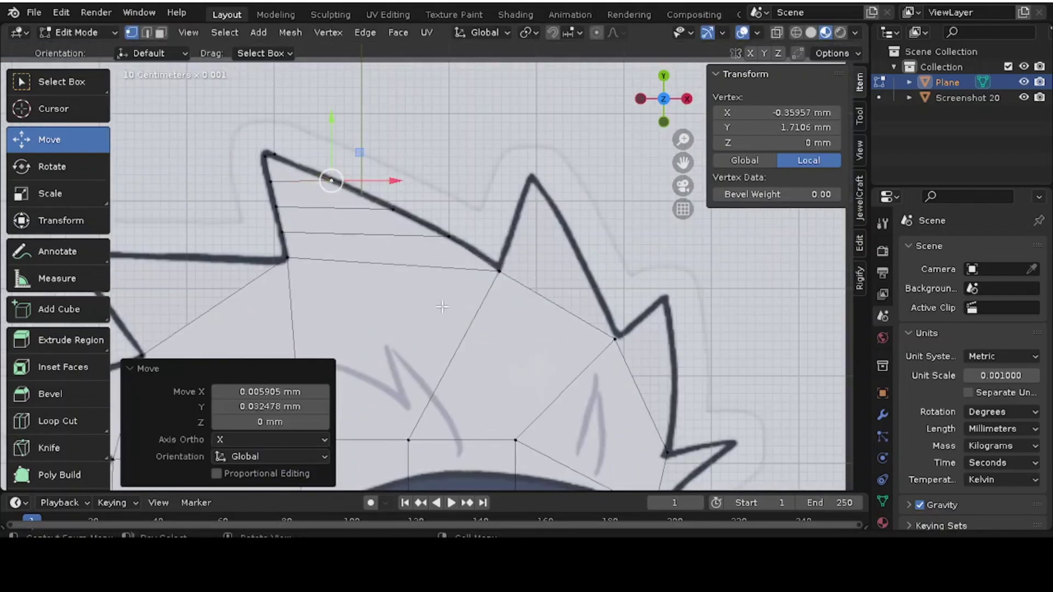
{"action": "scroll", "coordinate": [602, 237], "scroll_direction": "down", "scroll_amount": 8}
{"action": "scroll", "coordinate": [590, 233], "scroll_direction": "up", "scroll_amount": 2}
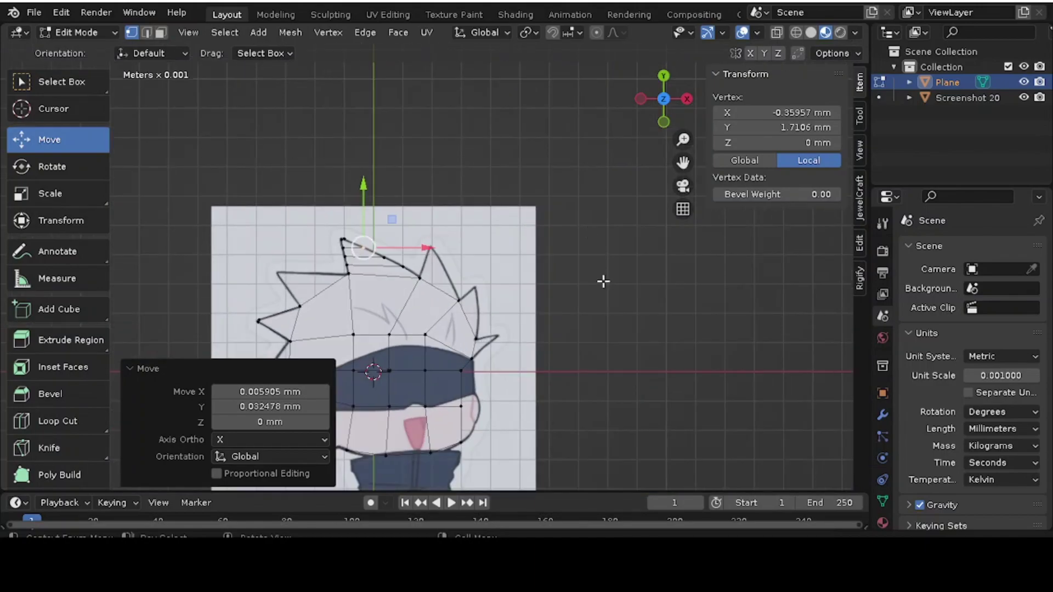
{"action": "key", "text": "Tab"}
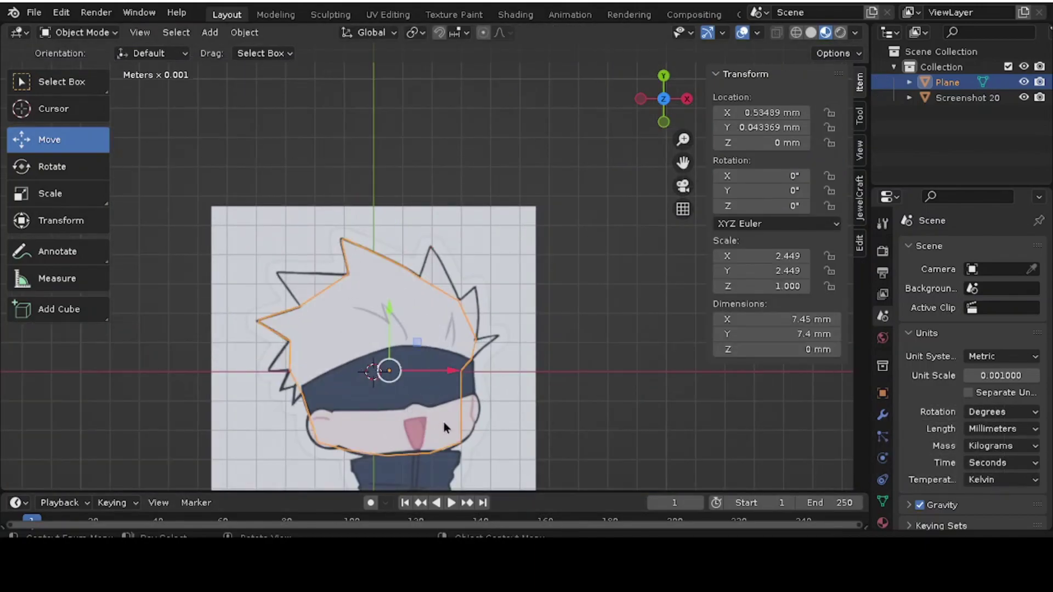
Step: Examine how the head mesh fits the whole reference image, from above and at an angle
{"action": "scroll", "coordinate": [444, 422], "scroll_direction": "down", "scroll_amount": 2}
{"action": "scroll", "coordinate": [412, 422], "scroll_direction": "up", "scroll_amount": 6}
{"action": "scroll", "coordinate": [444, 192], "scroll_direction": "down", "scroll_amount": 5}
{"action": "left_click_drag", "start_coordinate": [683, 163], "coordinate": [699, 262]}
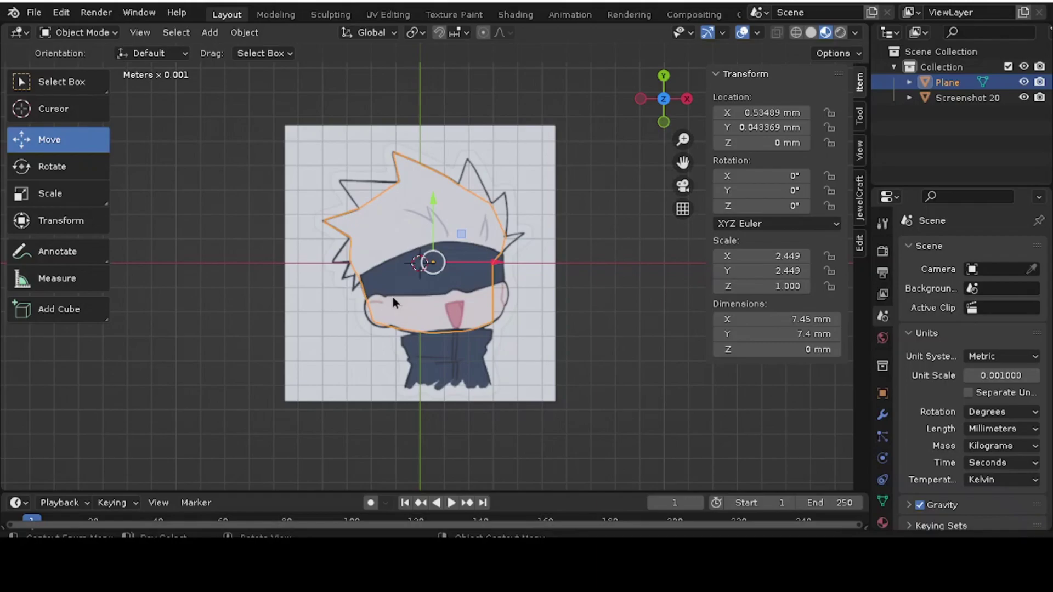
{"action": "scroll", "coordinate": [393, 297], "scroll_direction": "up", "scroll_amount": 2}
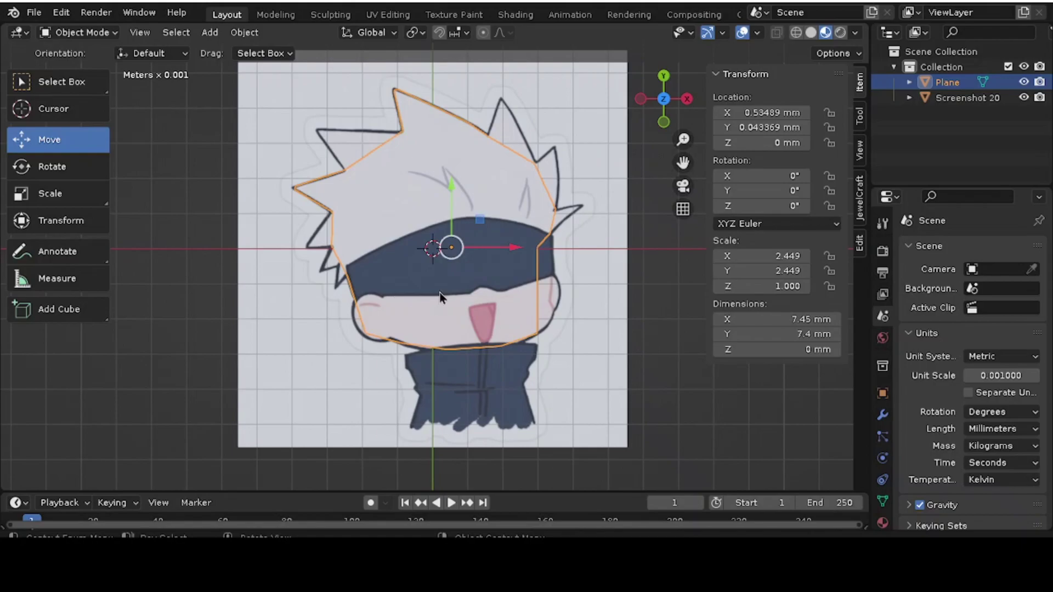
{"action": "scroll", "coordinate": [542, 263], "scroll_direction": "up", "scroll_amount": 3}
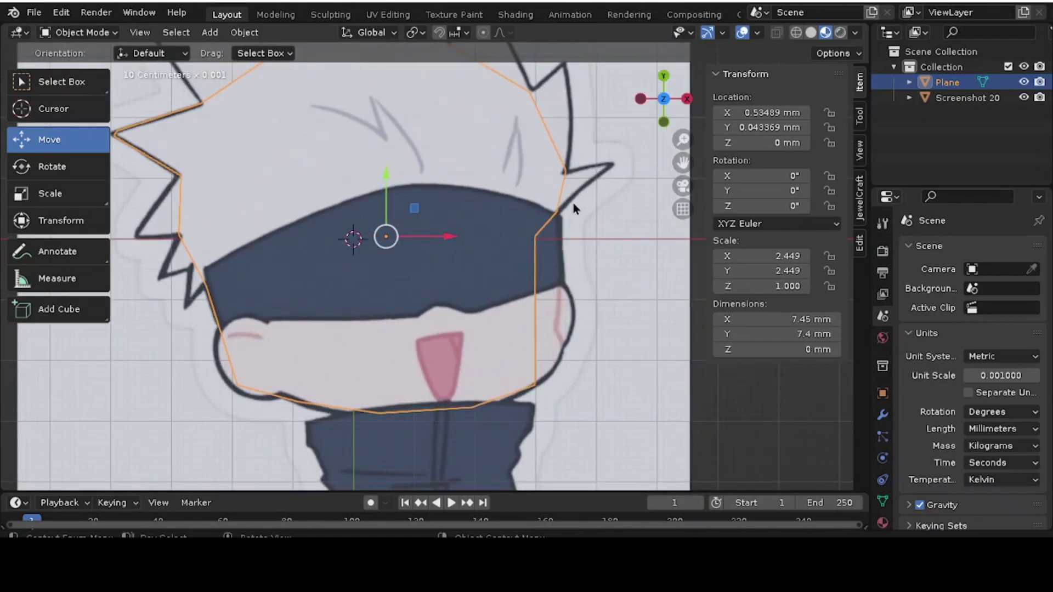
{"action": "scroll", "coordinate": [559, 229], "scroll_direction": "down", "scroll_amount": 5}
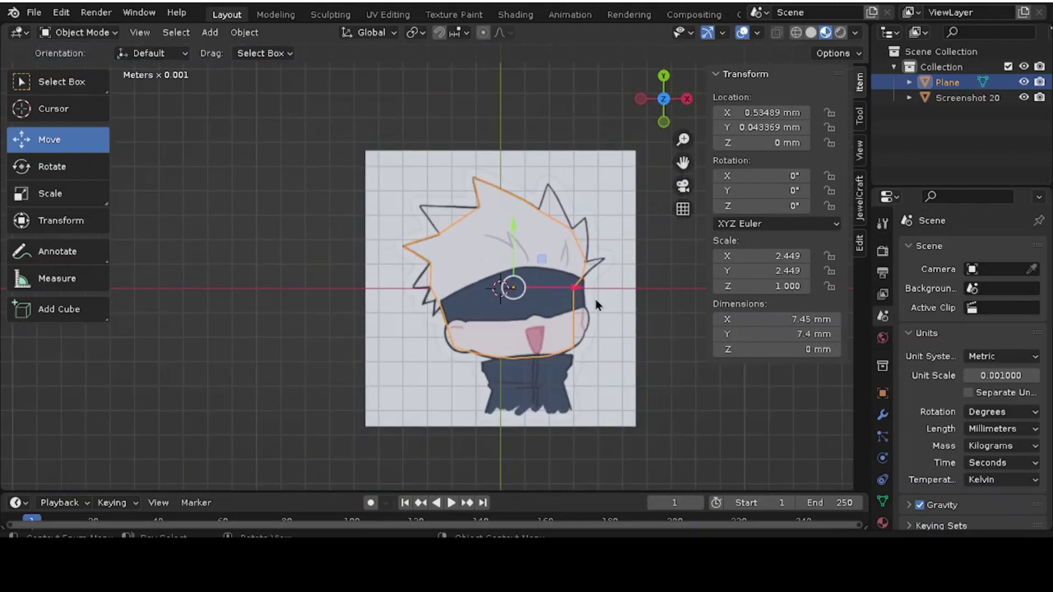
{"action": "mouse_move", "coordinate": [664, 99]}
{"action": "left_mouse_down"}
{"action": "mouse_move", "coordinate": [647, 63]}
{"action": "mouse_move", "coordinate": [662, 91]}
{"action": "left_mouse_up"}
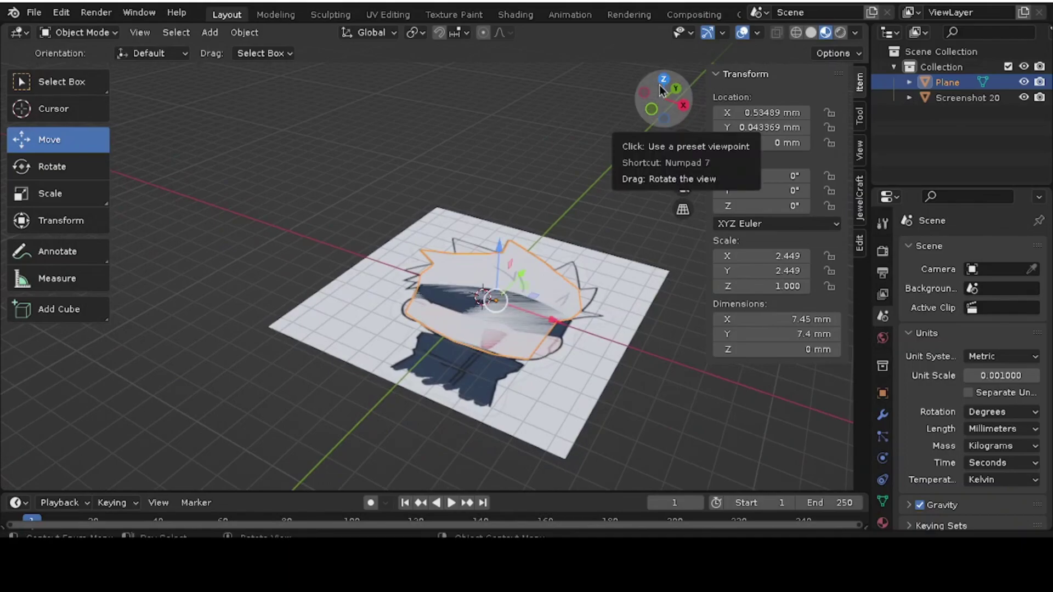
{"action": "left_click", "coordinate": [662, 84]}
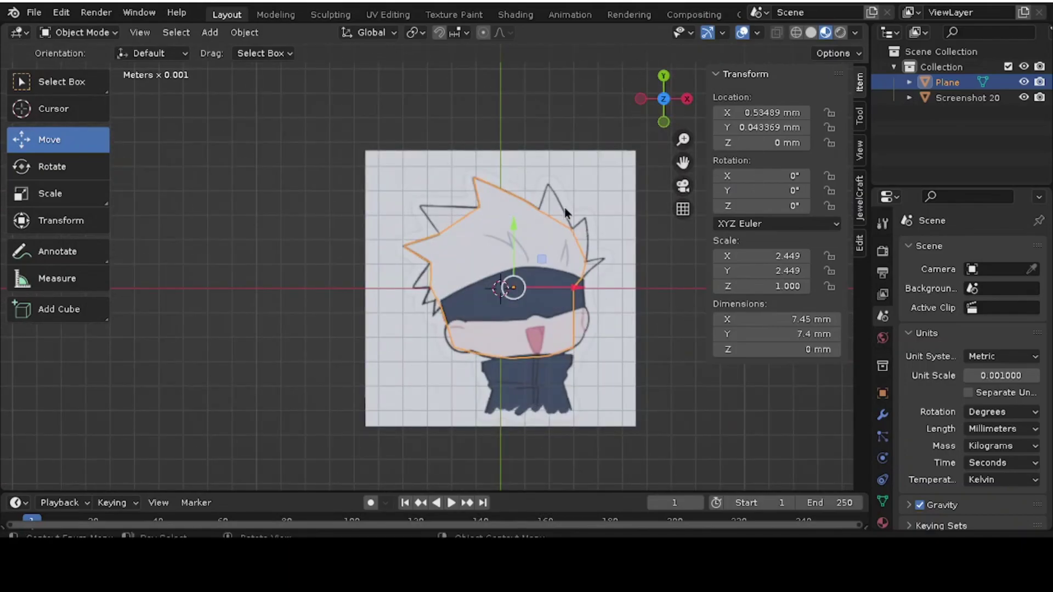
{"action": "scroll", "coordinate": [561, 273], "scroll_direction": "up", "scroll_amount": 2}
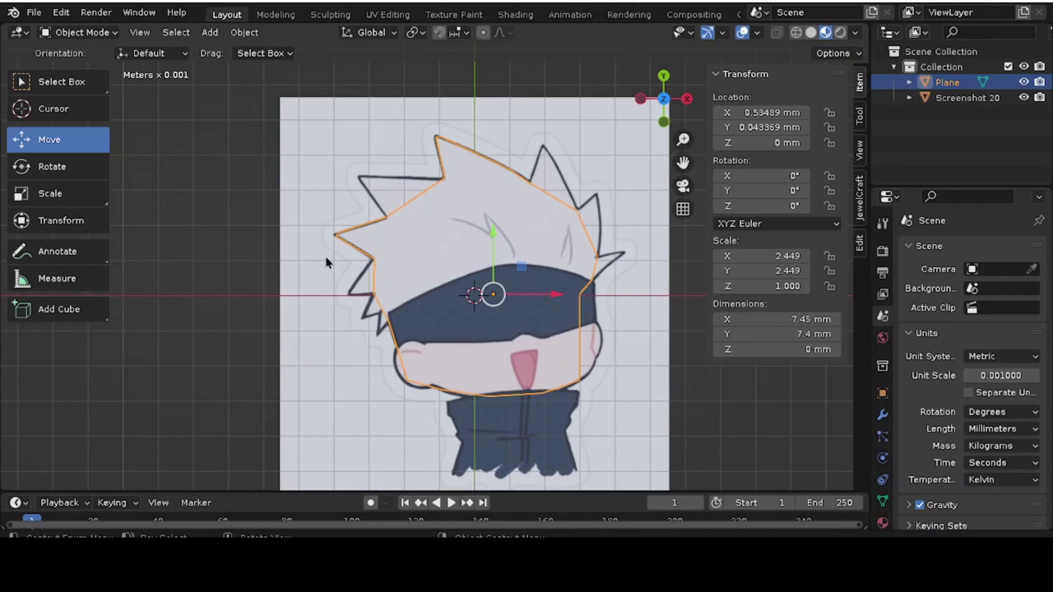
Step: Add a cube at the origin and set its X dimension to 20 mm as a size reference
{"action": "left_click", "coordinate": [205, 179]}
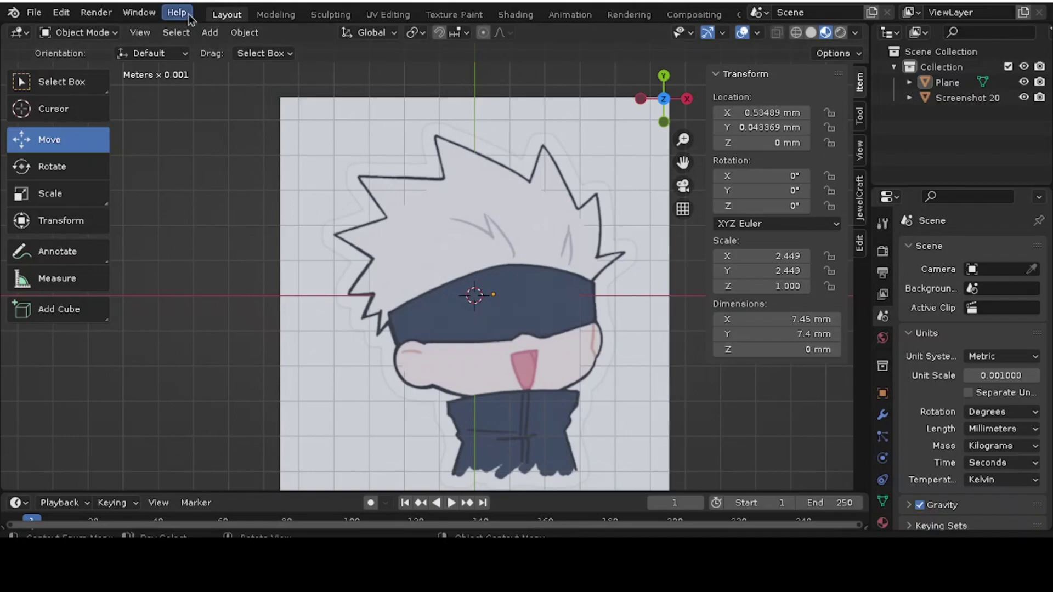
{"action": "left_click", "coordinate": [209, 31]}
{"action": "mouse_move", "coordinate": [241, 50]}
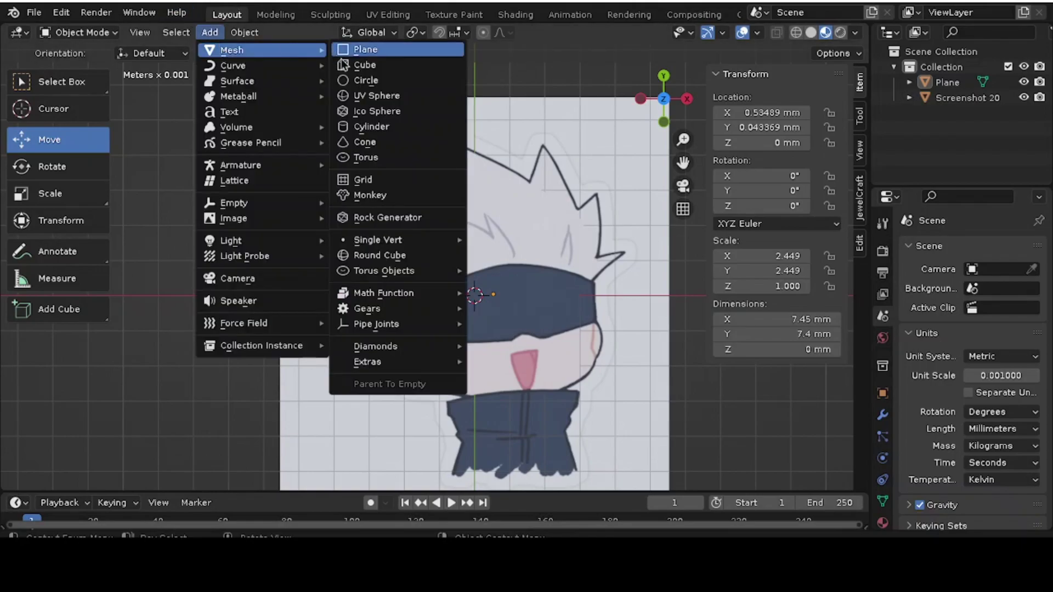
{"action": "left_click", "coordinate": [365, 65]}
{"action": "scroll", "coordinate": [489, 295], "scroll_direction": "up", "scroll_amount": 8}
{"action": "left_click_drag", "start_coordinate": [815, 322], "coordinate": [778, 323]}
{"action": "left_click", "coordinate": [718, 319]}
{"action": "left_click", "coordinate": [718, 319]}
{"action": "left_click", "coordinate": [719, 319]}
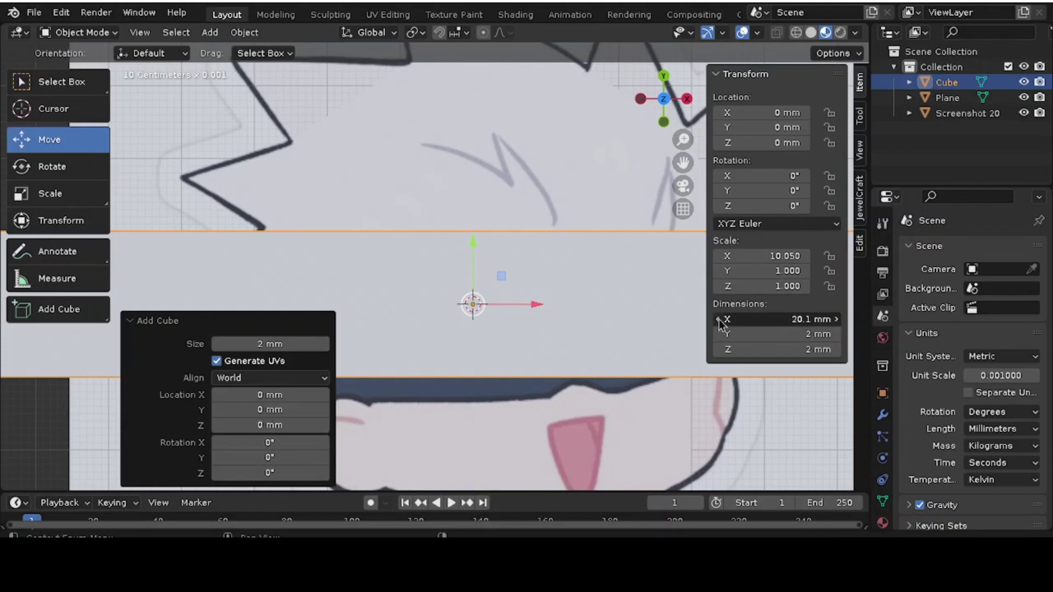
{"action": "left_click", "coordinate": [718, 319]}
Step: Compare the cube's width with the reference image and delete the cube
{"action": "scroll", "coordinate": [572, 298], "scroll_direction": "down", "scroll_amount": 8}
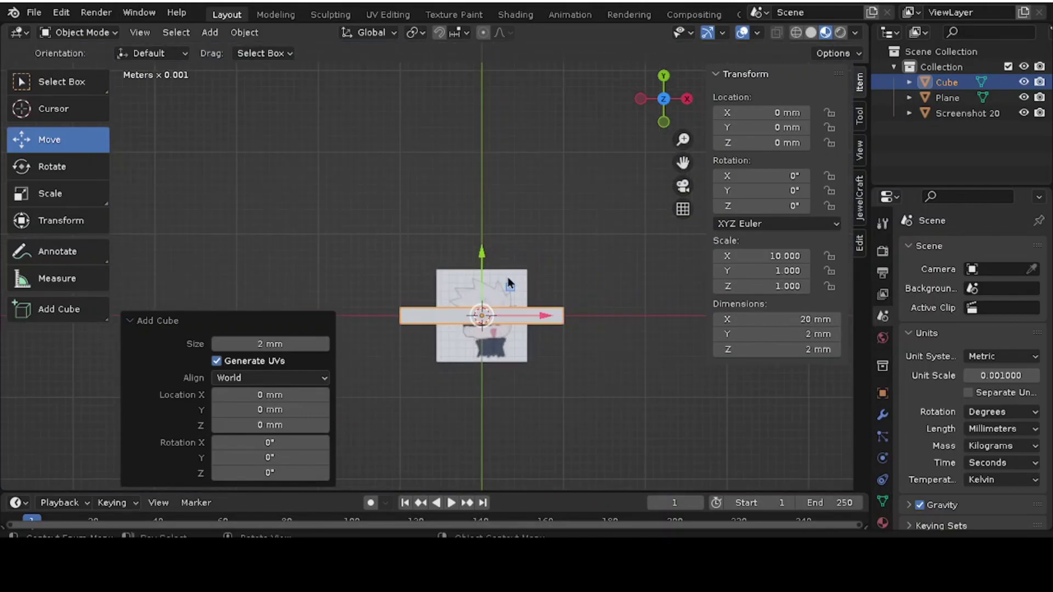
{"action": "scroll", "coordinate": [527, 368], "scroll_direction": "up", "scroll_amount": 5}
{"action": "scroll", "coordinate": [592, 390], "scroll_direction": "down", "scroll_amount": 3}
{"action": "right_click", "coordinate": [591, 390]}
{"action": "left_click", "coordinate": [591, 389]}
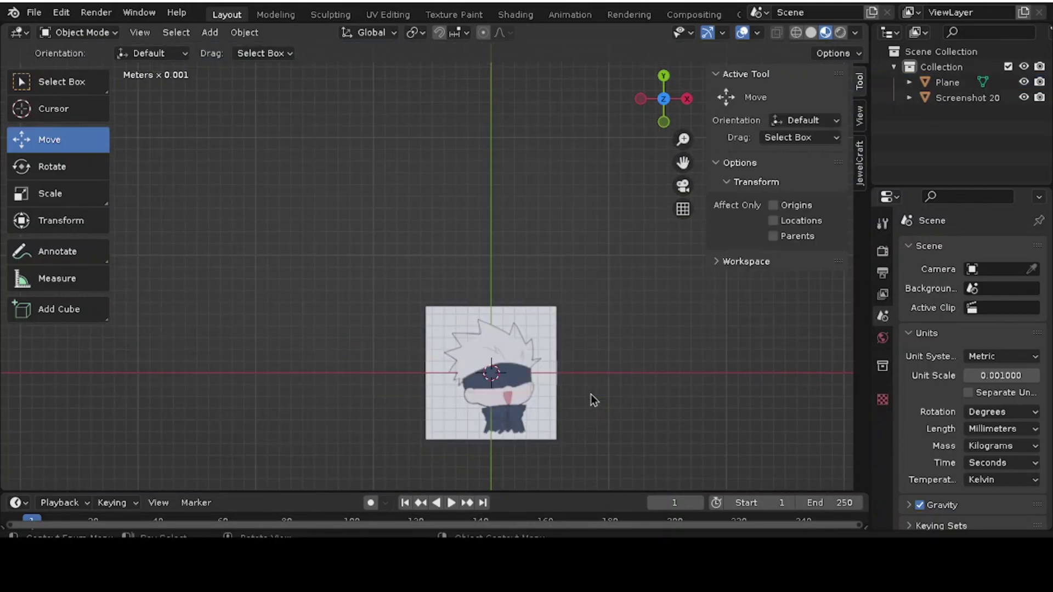
Step: Scale the head plane and the reference image together until the head measures about 42.1 by 41.8 mm
{"action": "scroll", "coordinate": [482, 431], "scroll_direction": "up", "scroll_amount": 4}
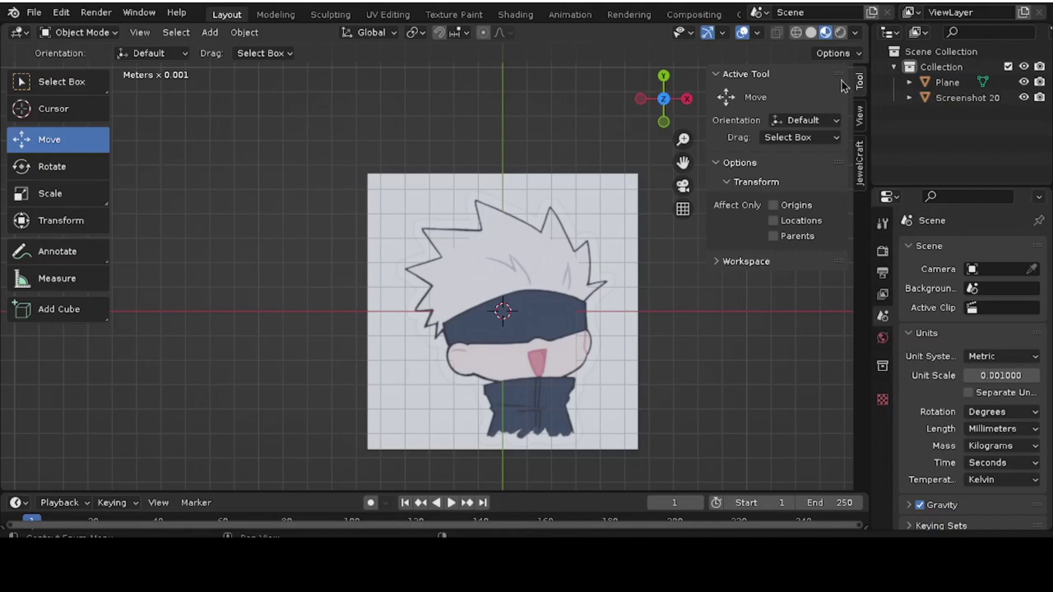
{"action": "left_click", "coordinate": [47, 83]}
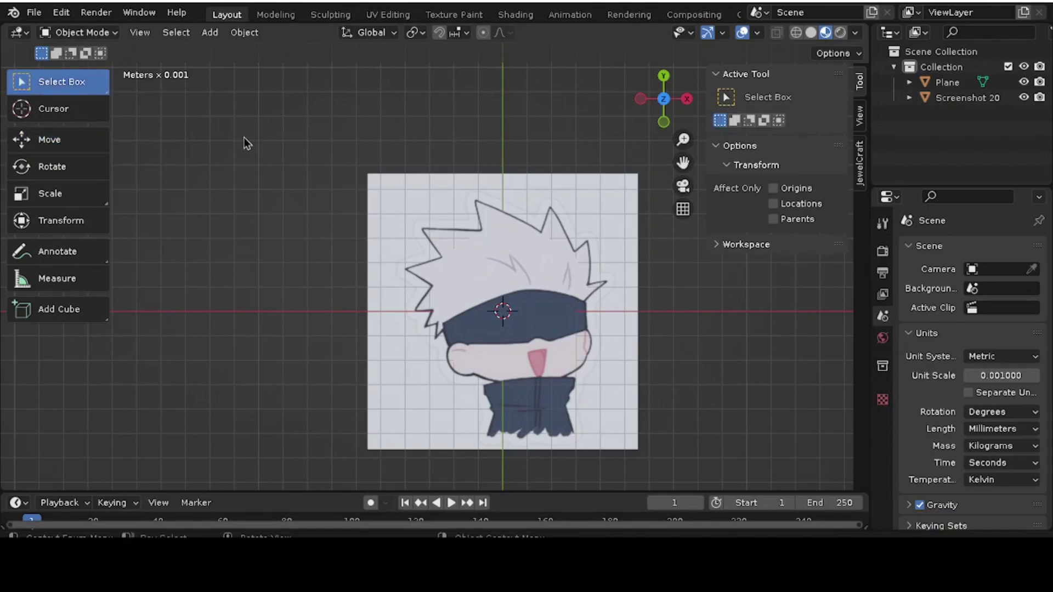
{"action": "left_click", "coordinate": [71, 199]}
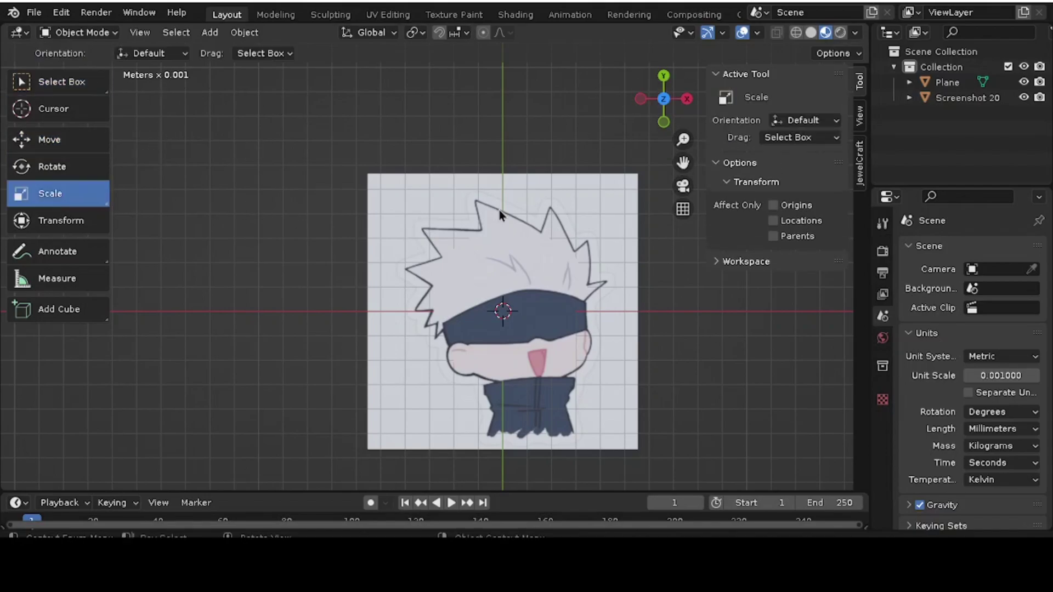
{"action": "left_click", "coordinate": [502, 225]}
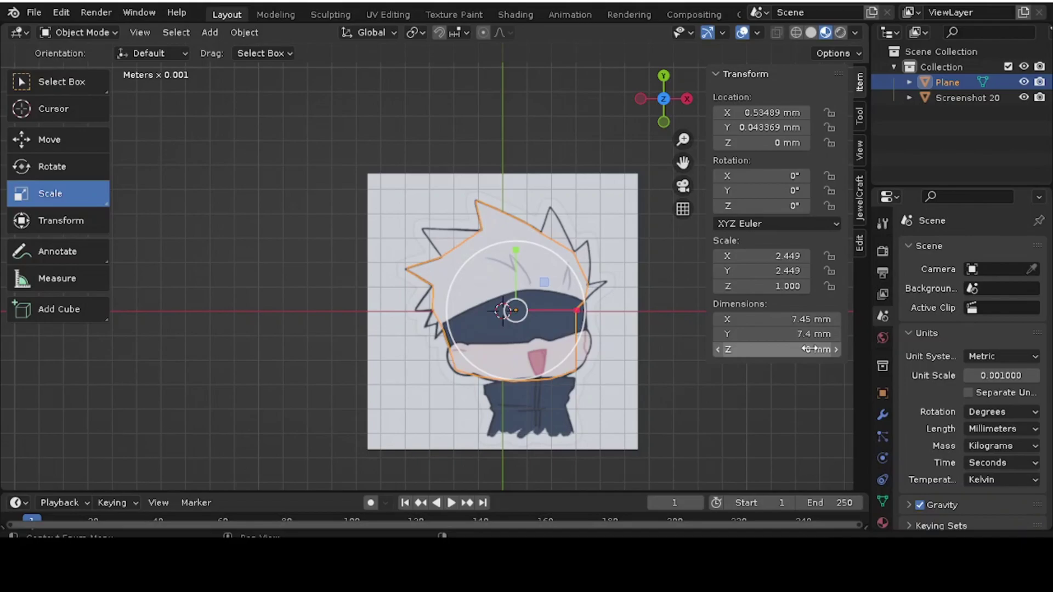
{"action": "scroll", "coordinate": [344, 206], "scroll_direction": "down", "scroll_amount": 5}
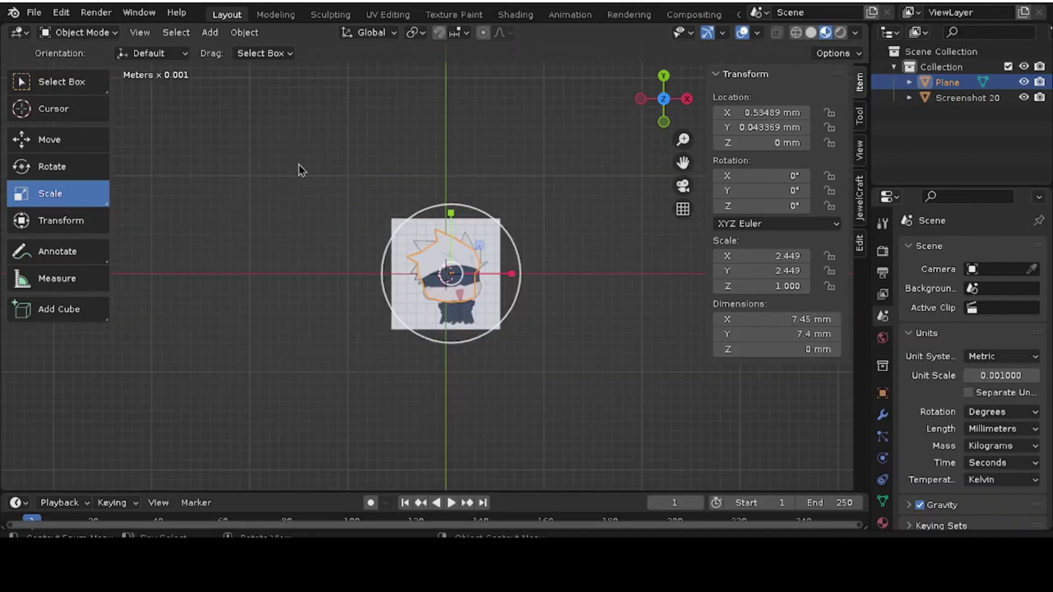
{"action": "left_click_drag", "start_coordinate": [316, 167], "coordinate": [651, 463]}
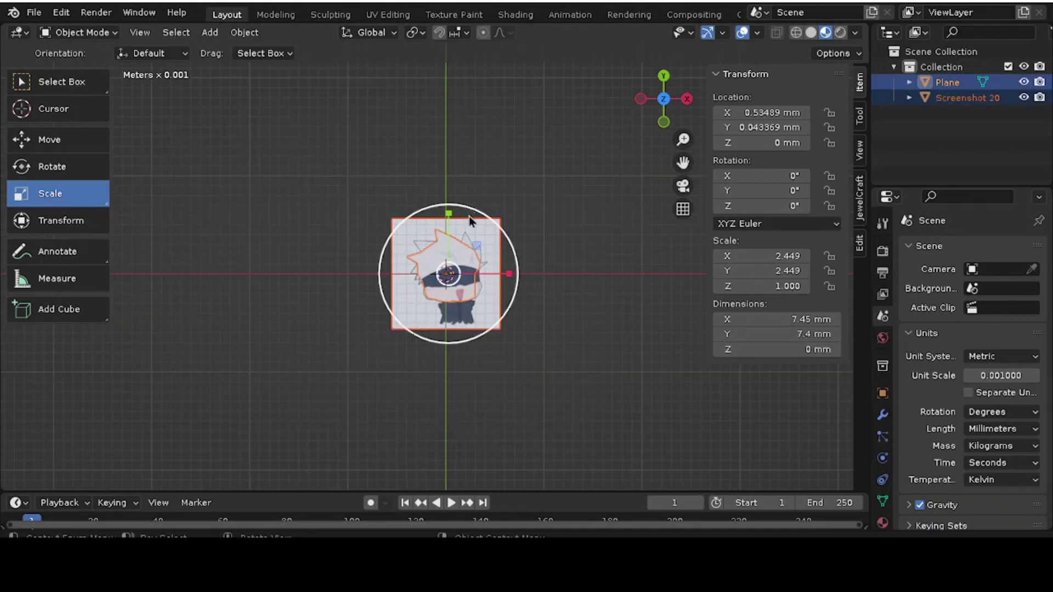
{"action": "left_click_drag", "start_coordinate": [473, 250], "coordinate": [633, 177]}
{"action": "scroll", "coordinate": [460, 208], "scroll_direction": "down", "scroll_amount": 6}
{"action": "left_click", "coordinate": [569, 220]}
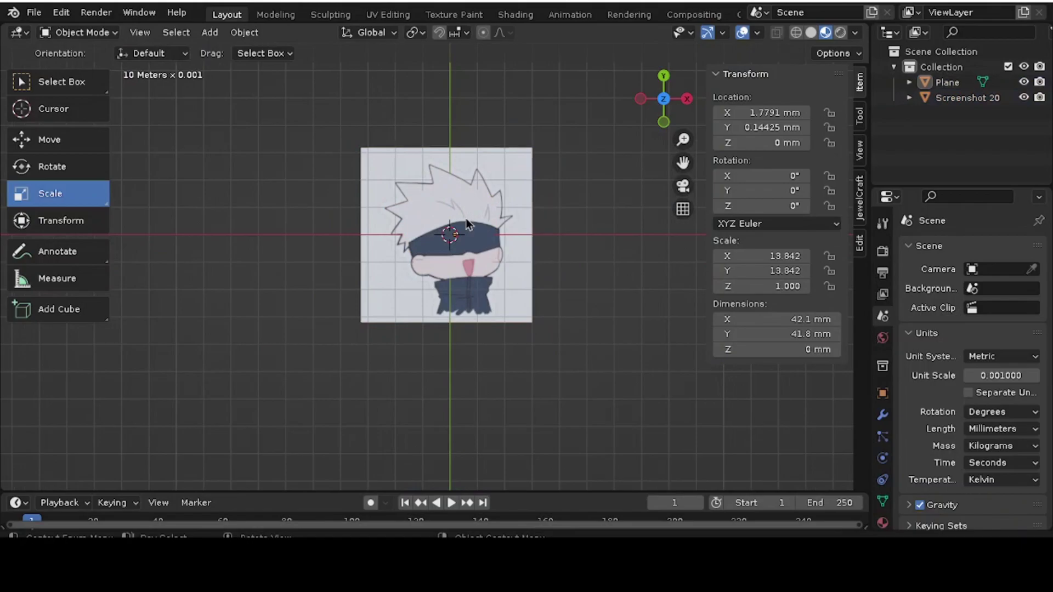
Step: Examine the enlarged head plane against the reference image from above and at an angle
{"action": "scroll", "coordinate": [466, 218], "scroll_direction": "up", "scroll_amount": 3}
{"action": "left_click", "coordinate": [468, 224]}
{"action": "left_click_drag", "start_coordinate": [664, 98], "coordinate": [652, 127]}
{"action": "scroll", "coordinate": [590, 214], "scroll_direction": "up", "scroll_amount": 3}
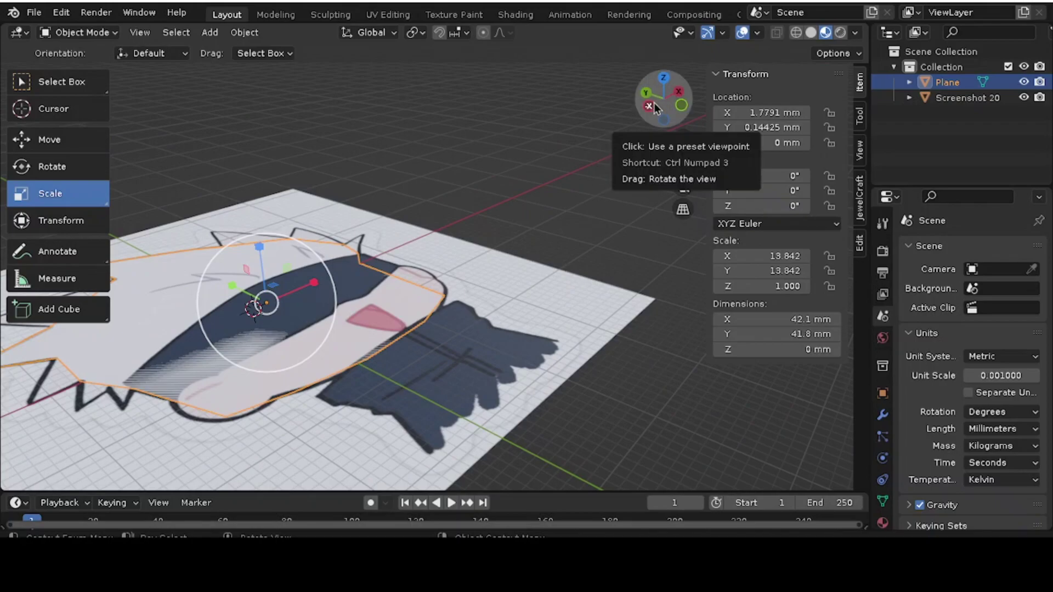
{"action": "left_click", "coordinate": [664, 79]}
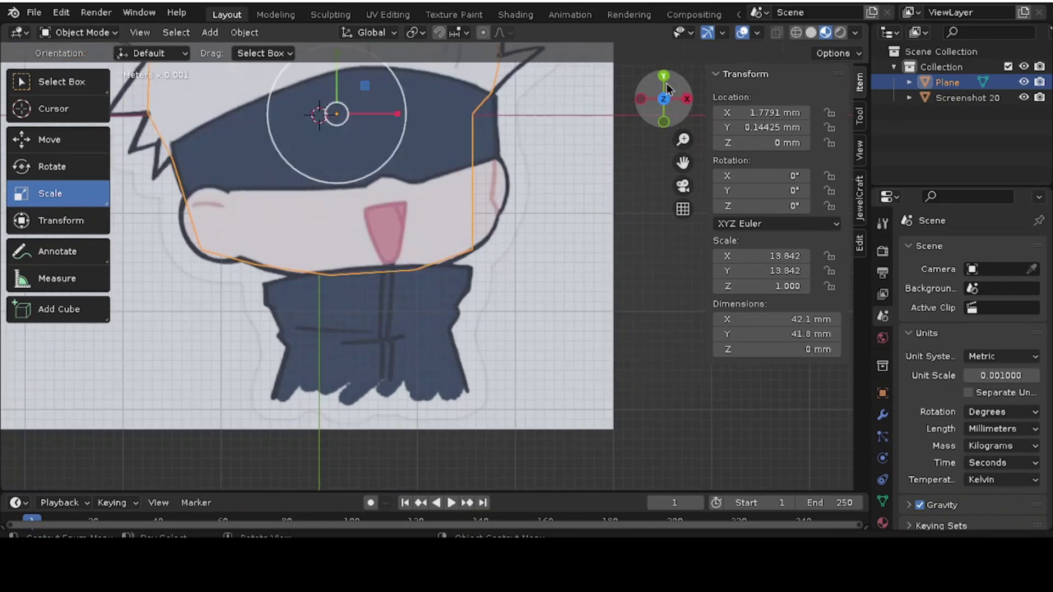
{"action": "left_click_drag", "start_coordinate": [680, 161], "coordinate": [744, 353]}
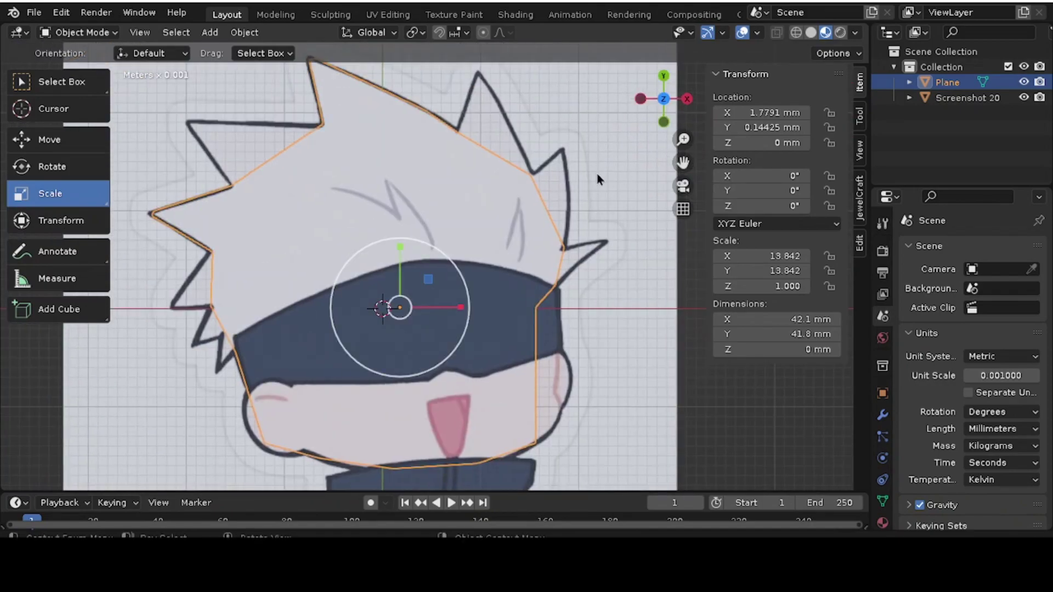
{"action": "scroll", "coordinate": [474, 198], "scroll_direction": "down", "scroll_amount": 5}
{"action": "scroll", "coordinate": [383, 176], "scroll_direction": "up", "scroll_amount": 5}
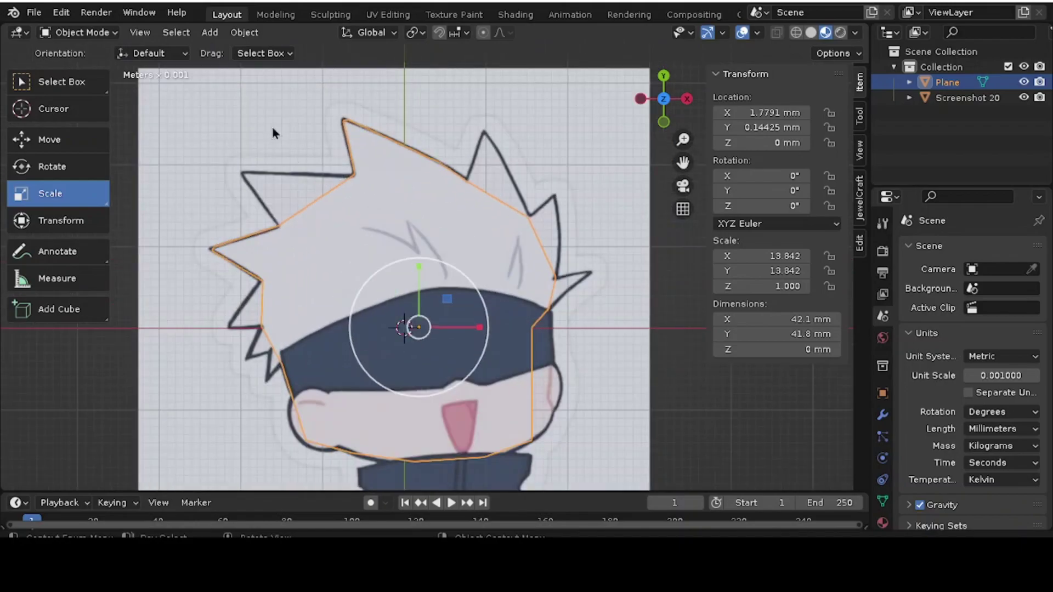
{"action": "scroll", "coordinate": [341, 278], "scroll_direction": "down", "scroll_amount": 5}
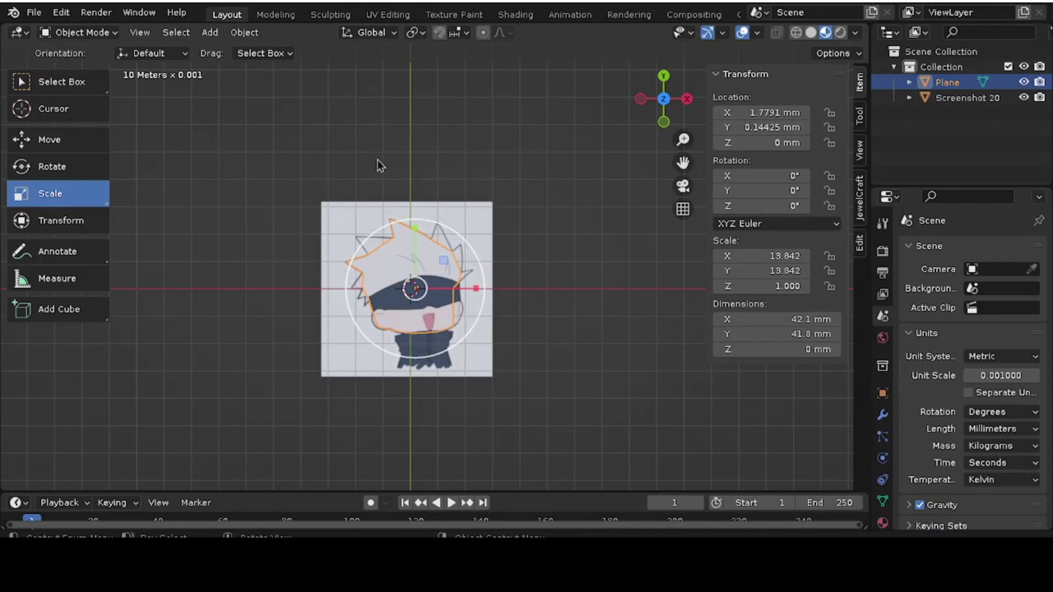
{"action": "scroll", "coordinate": [364, 293], "scroll_direction": "up", "scroll_amount": 3}
{"action": "scroll", "coordinate": [471, 312], "scroll_direction": "up", "scroll_amount": 3}
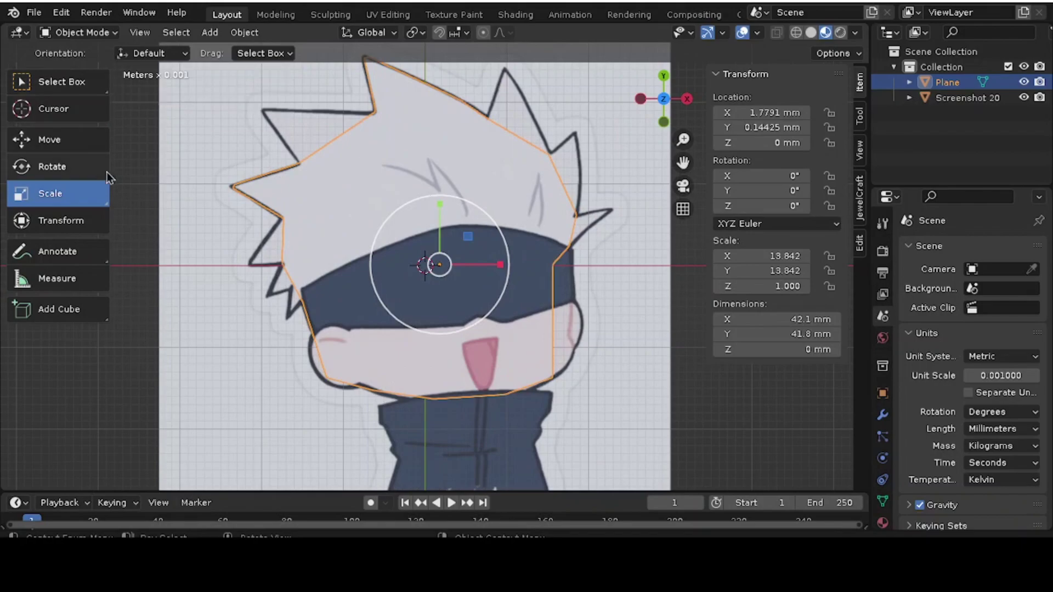
{"action": "scroll", "coordinate": [596, 242], "scroll_direction": "down", "scroll_amount": 5}
{"action": "left_click", "coordinate": [581, 249]}
{"action": "scroll", "coordinate": [560, 274], "scroll_direction": "up", "scroll_amount": 4}
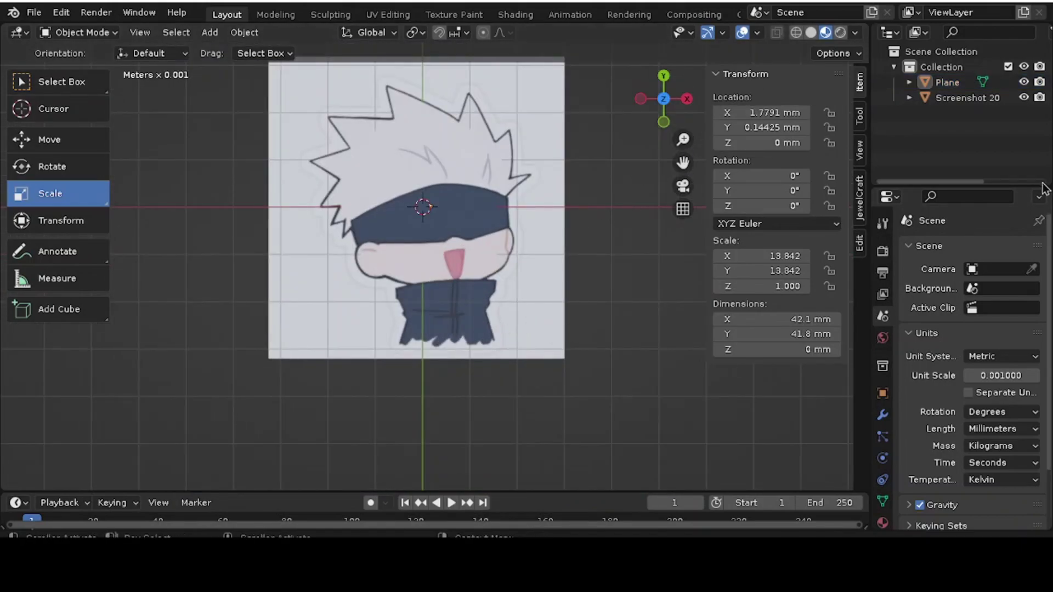
Step: Hide the reference image and add a second mesh plane at the origin
{"action": "left_click", "coordinate": [1023, 97]}
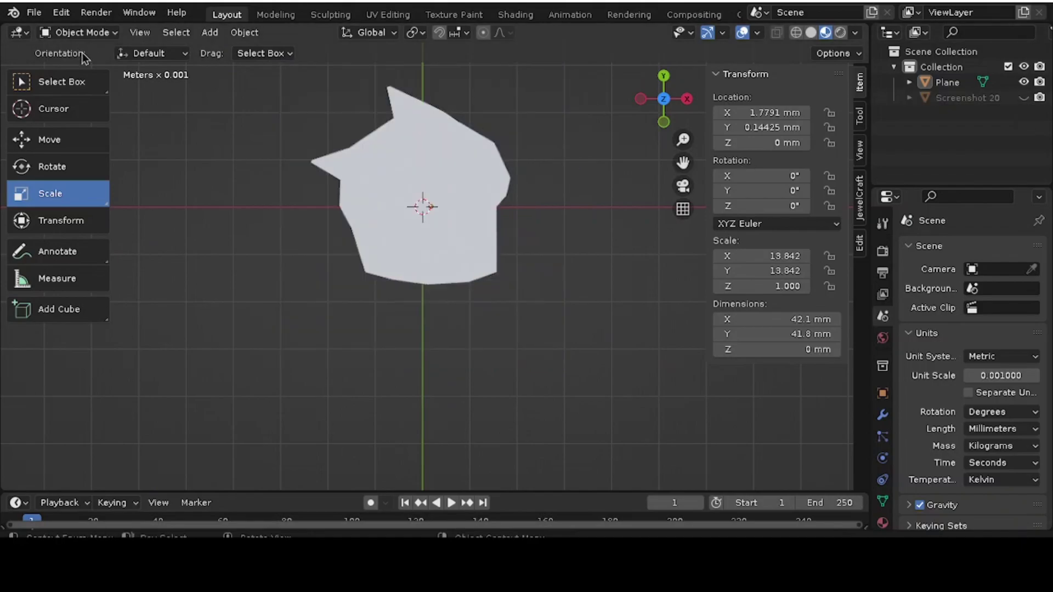
{"action": "left_click", "coordinate": [210, 33]}
{"action": "mouse_move", "coordinate": [234, 52]}
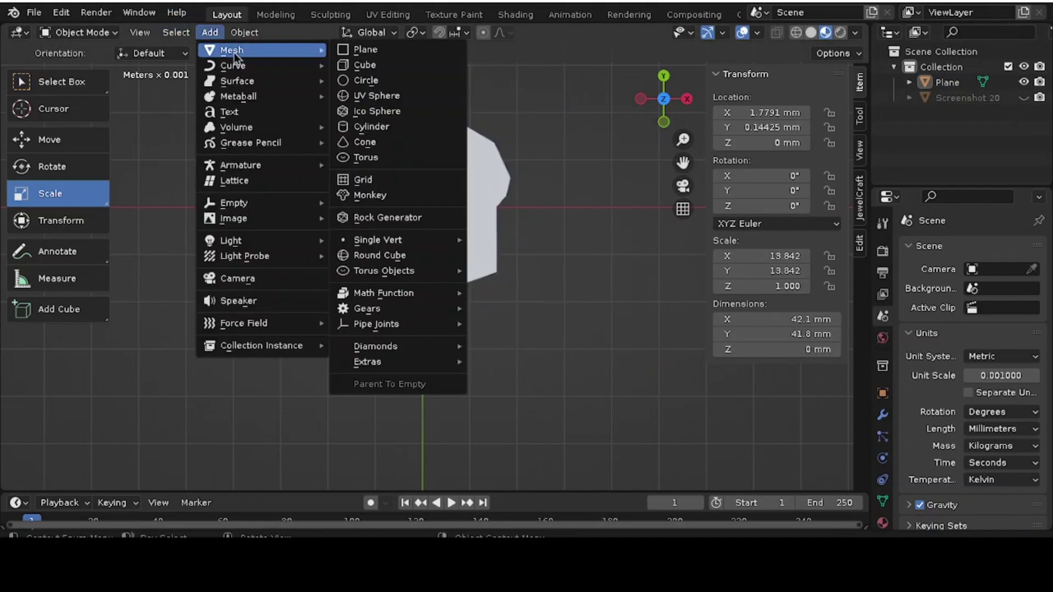
{"action": "left_click", "coordinate": [367, 52]}
{"action": "scroll", "coordinate": [400, 206], "scroll_direction": "up", "scroll_amount": 1}
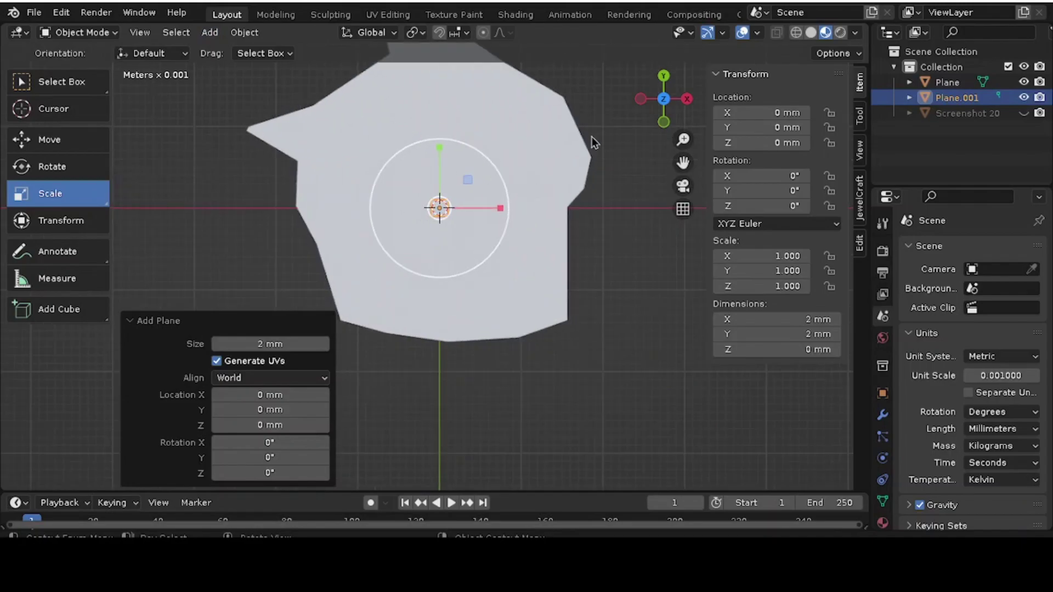
{"action": "scroll", "coordinate": [515, 135], "scroll_direction": "up", "scroll_amount": 2}
{"action": "scroll", "coordinate": [522, 224], "scroll_direction": "down", "scroll_amount": 3}
Step: Enlarge the new plane to about 14.5 mm square and show the reference image again
{"action": "key", "text": "s"}
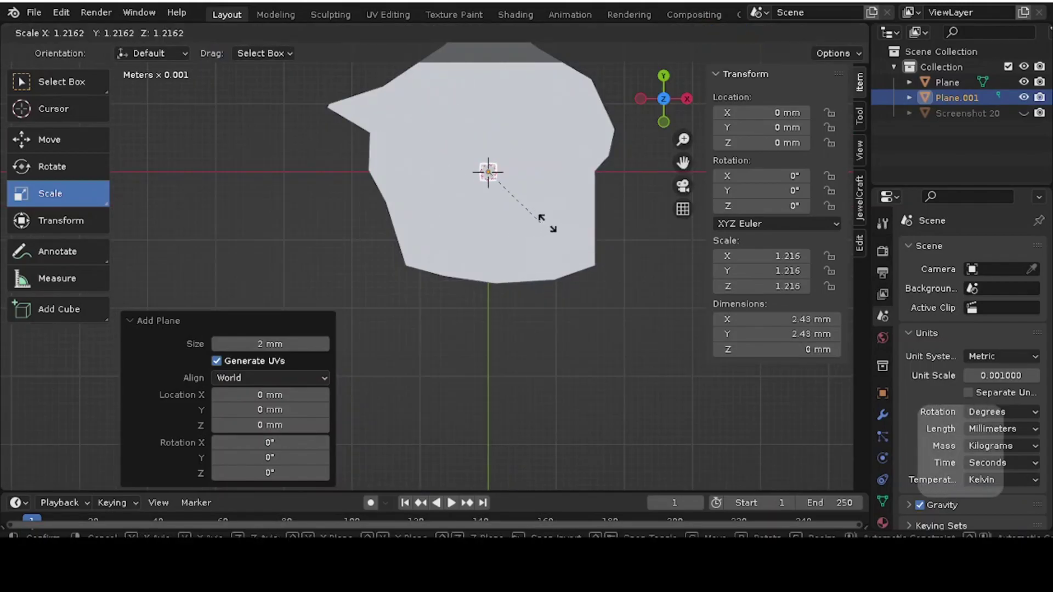
{"action": "left_click", "coordinate": [39, 311]}
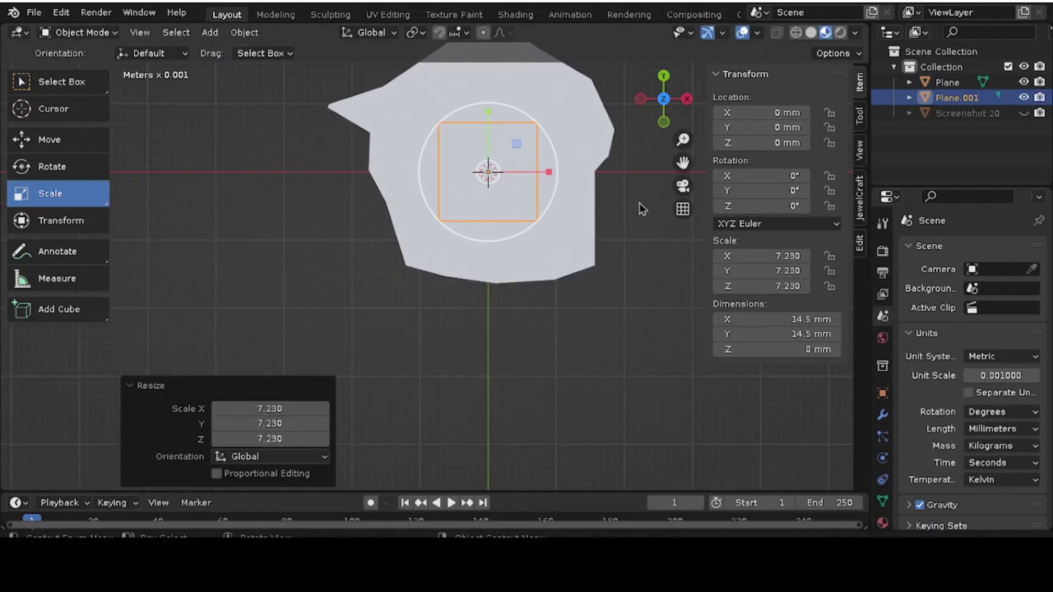
{"action": "left_click", "coordinate": [1024, 113]}
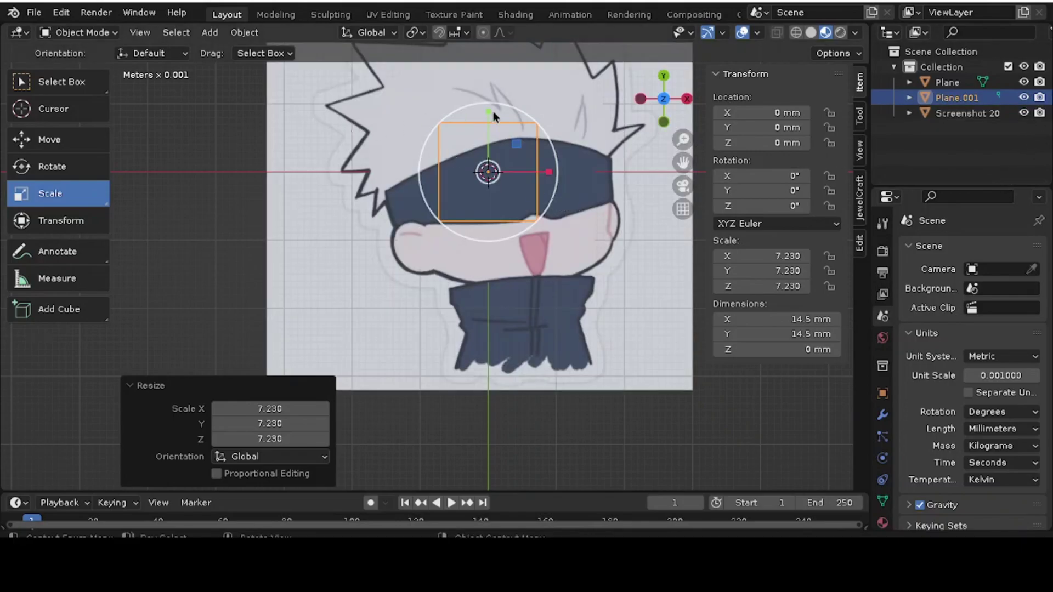
{"action": "scroll", "coordinate": [493, 111], "scroll_direction": "up", "scroll_amount": 4}
{"action": "key", "text": "s"}
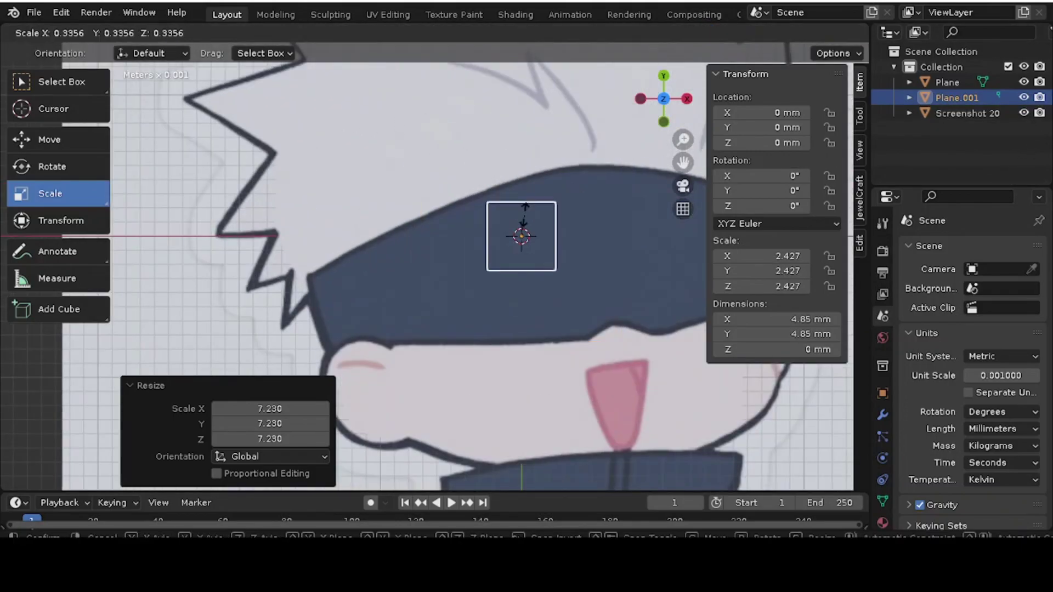
{"action": "left_click", "coordinate": [528, 207]}
{"action": "key", "text": "ctrl+z"}
Step: Scale the new plane separately along Y and X to about 9.26 mm high and 25.6 mm wide
{"action": "key", "text": "s"}
{"action": "key", "text": "y"}
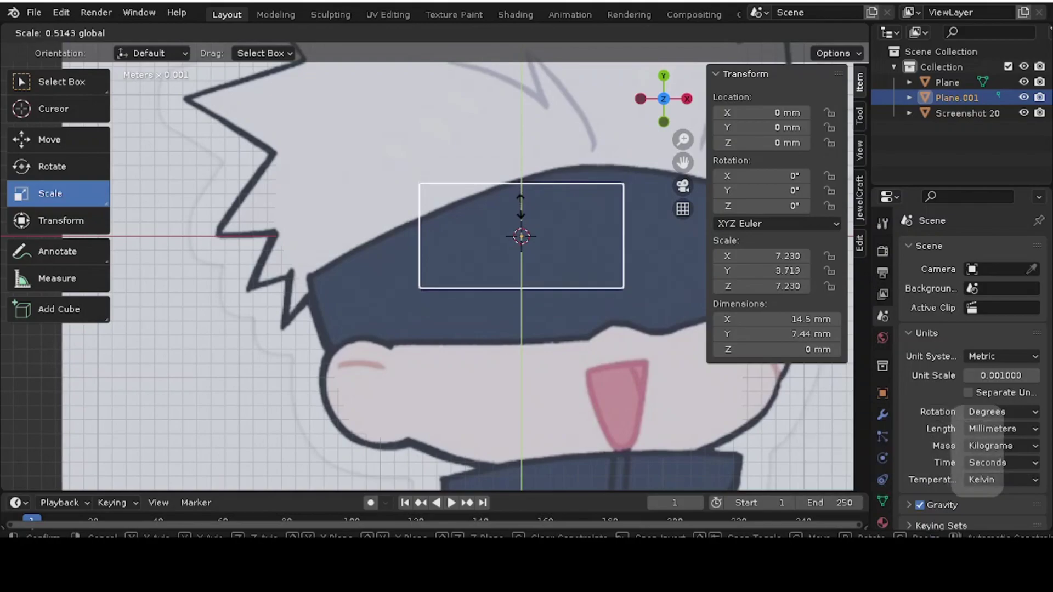
{"action": "left_click", "coordinate": [522, 195]}
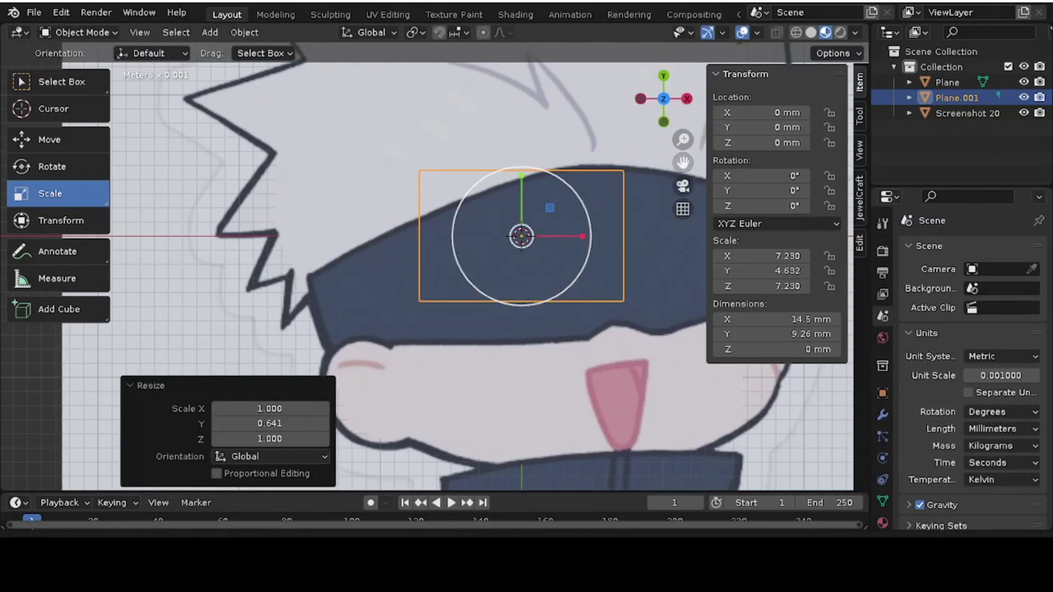
{"action": "left_click_drag", "start_coordinate": [683, 163], "coordinate": [537, 218]}
{"action": "left_click_drag", "start_coordinate": [464, 277], "coordinate": [512, 279]}
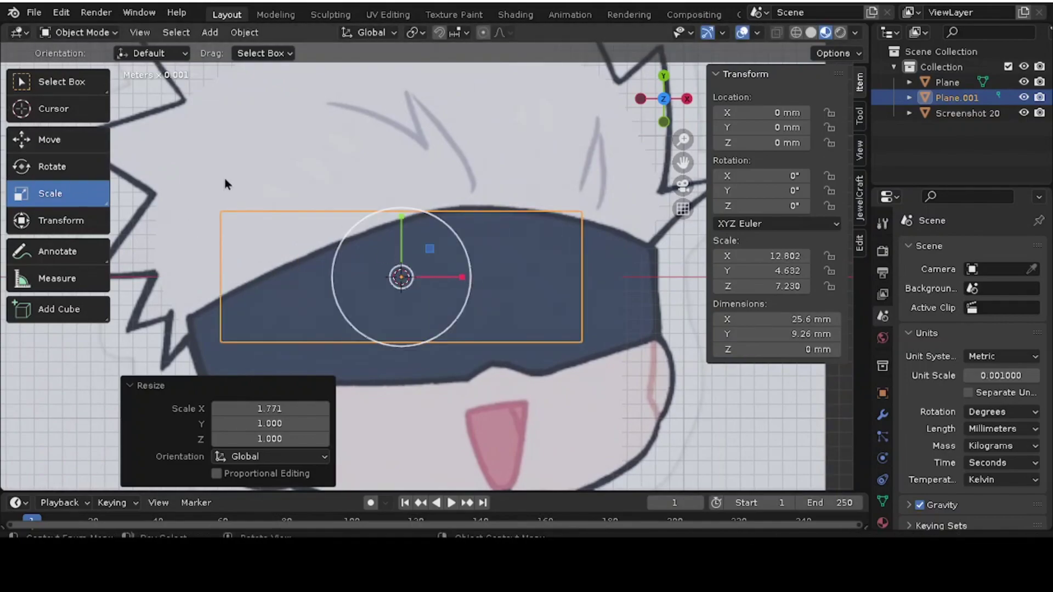
Step: Move the plane about 4.15 mm in X and -1.80 mm in Y over the headband and rotate it about 9.4° around Z
{"action": "left_click", "coordinate": [47, 140]}
{"action": "left_click_drag", "start_coordinate": [430, 248], "coordinate": [488, 275]}
{"action": "left_click_drag", "start_coordinate": [779, 206], "coordinate": [804, 205]}
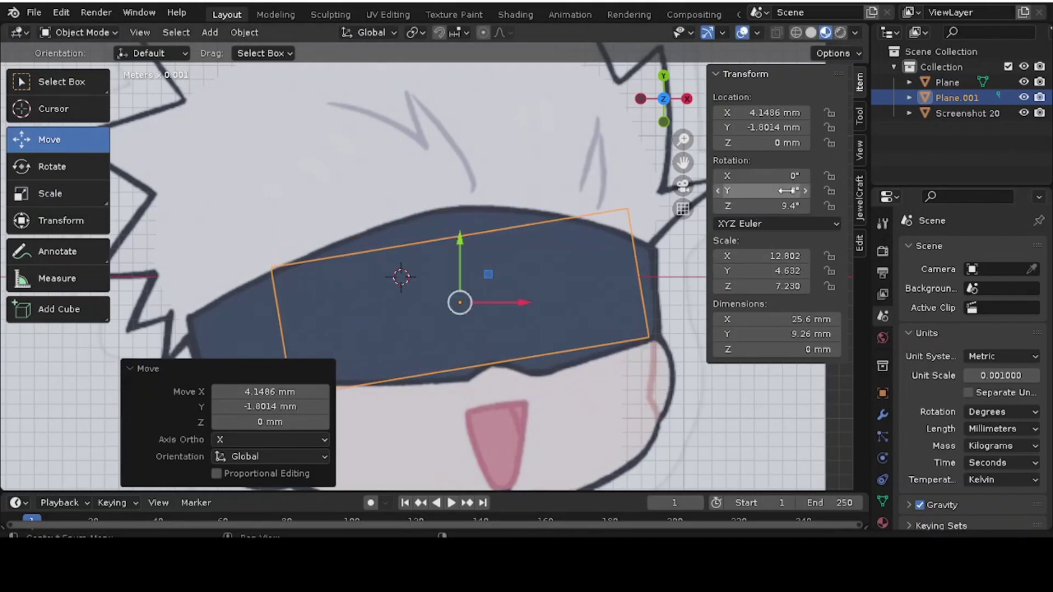
{"action": "left_click", "coordinate": [68, 174]}
{"action": "left_click_drag", "start_coordinate": [517, 286], "coordinate": [522, 262]}
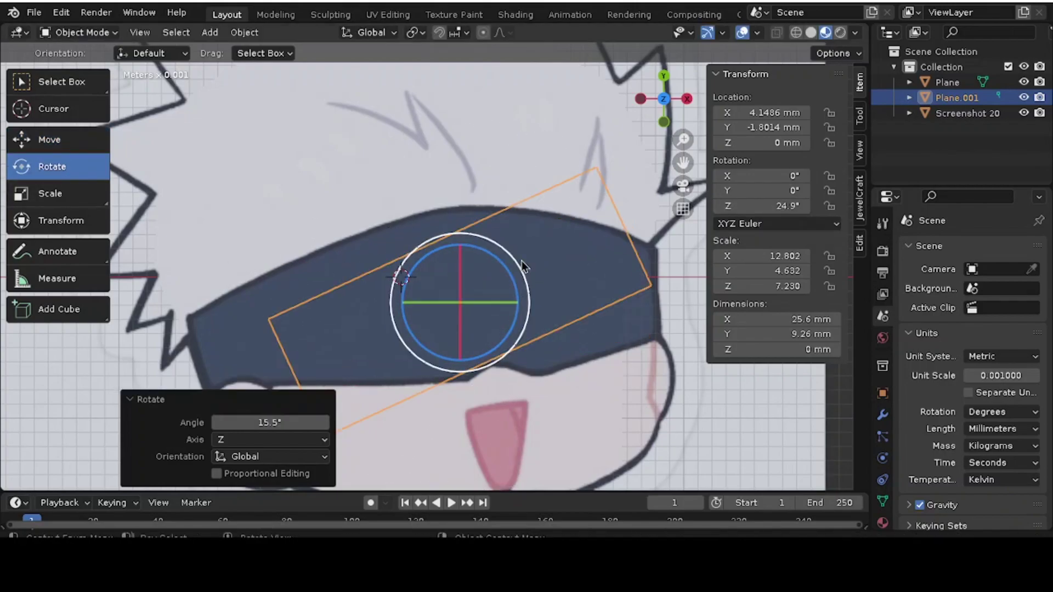
{"action": "key", "text": "ctrl+z"}
{"action": "left_click", "coordinate": [50, 139]}
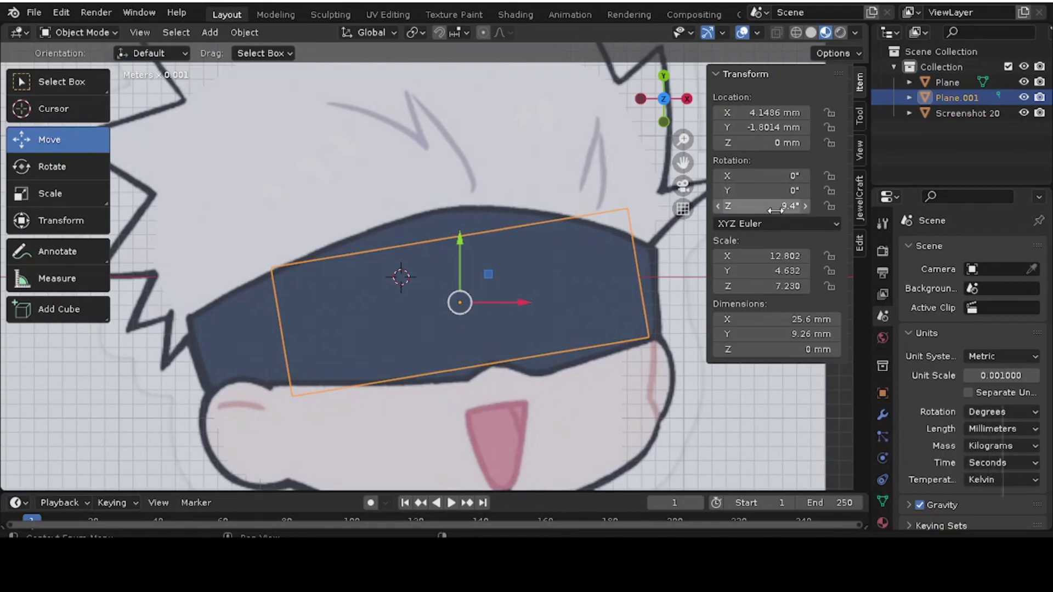
Step: Adjust the headband plane's Z rotation to 8°
{"action": "left_click_drag", "start_coordinate": [768, 206], "coordinate": [752, 206]}
{"action": "scroll", "coordinate": [601, 228], "scroll_direction": "up", "scroll_amount": 3}
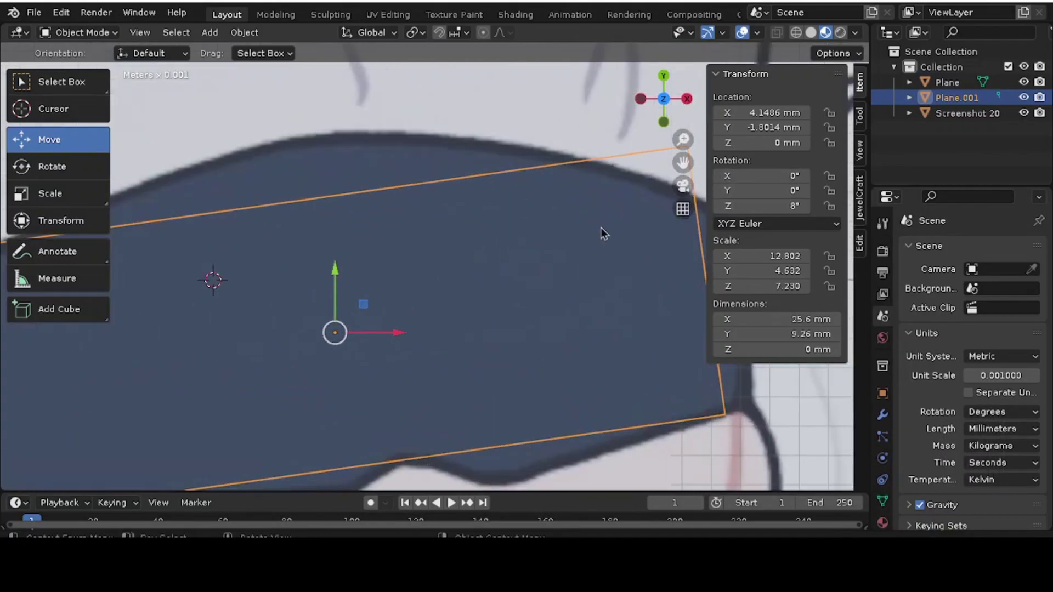
{"action": "scroll", "coordinate": [434, 257], "scroll_direction": "down", "scroll_amount": 4}
Step: Divide the headband plane in Edit Mode with five evenly spaced loop cuts across its height
{"action": "key", "text": "Tab"}
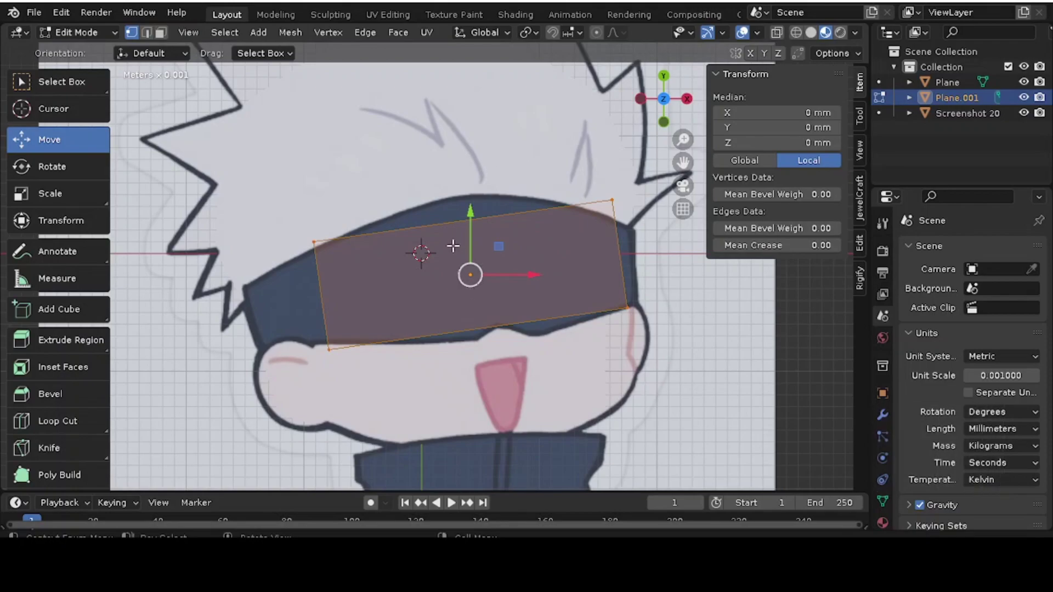
{"action": "key", "text": "ctrl+r"}
{"action": "scroll", "coordinate": [454, 245], "scroll_direction": "up", "scroll_amount": 4}
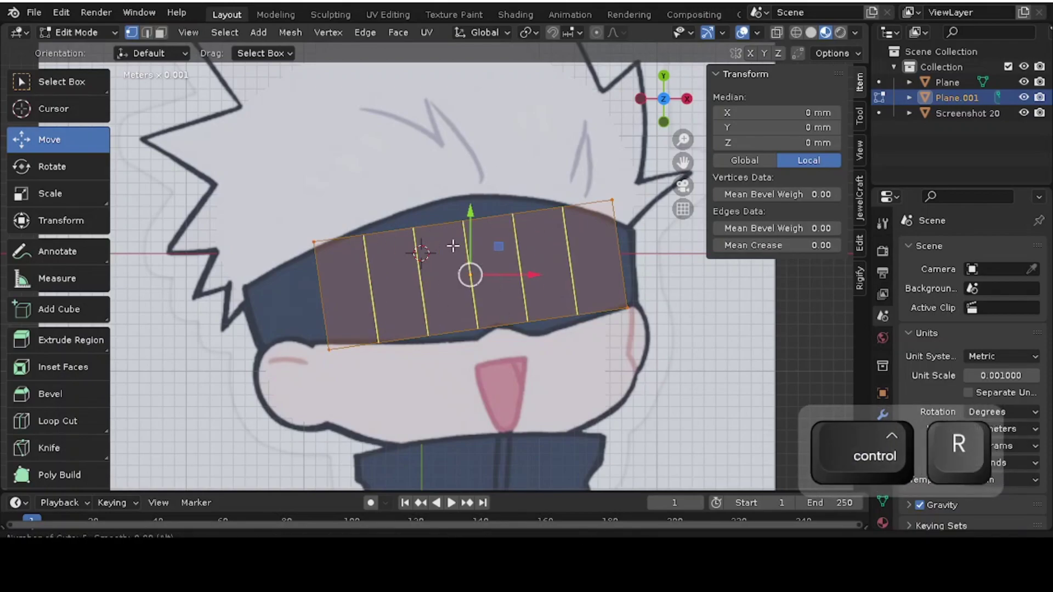
{"action": "left_click", "coordinate": [453, 245]}
{"action": "right_click", "coordinate": [453, 245]}
Step: Try to move three vertices of the headband plane's upper edge individually onto the drawn headband outline
{"action": "scroll", "coordinate": [446, 242], "scroll_direction": "up", "scroll_amount": 3}
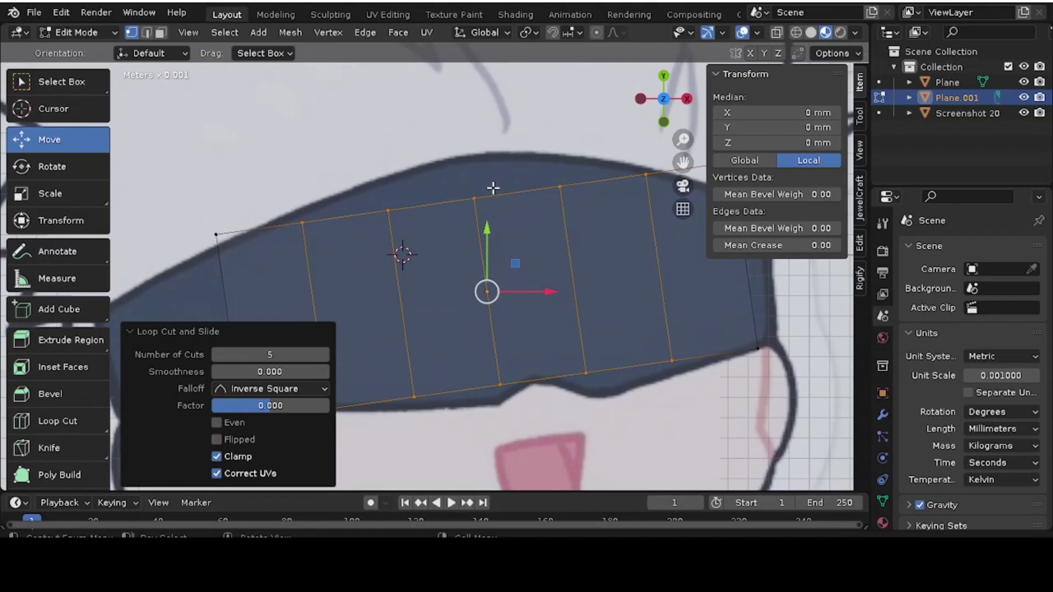
{"action": "left_click", "coordinate": [494, 186]}
{"action": "key", "text": "g"}
{"action": "left_click", "coordinate": [497, 137]}
{"action": "left_click", "coordinate": [559, 188]}
{"action": "key", "text": "g"}
{"action": "left_click", "coordinate": [589, 134]}
{"action": "left_click", "coordinate": [389, 210]}
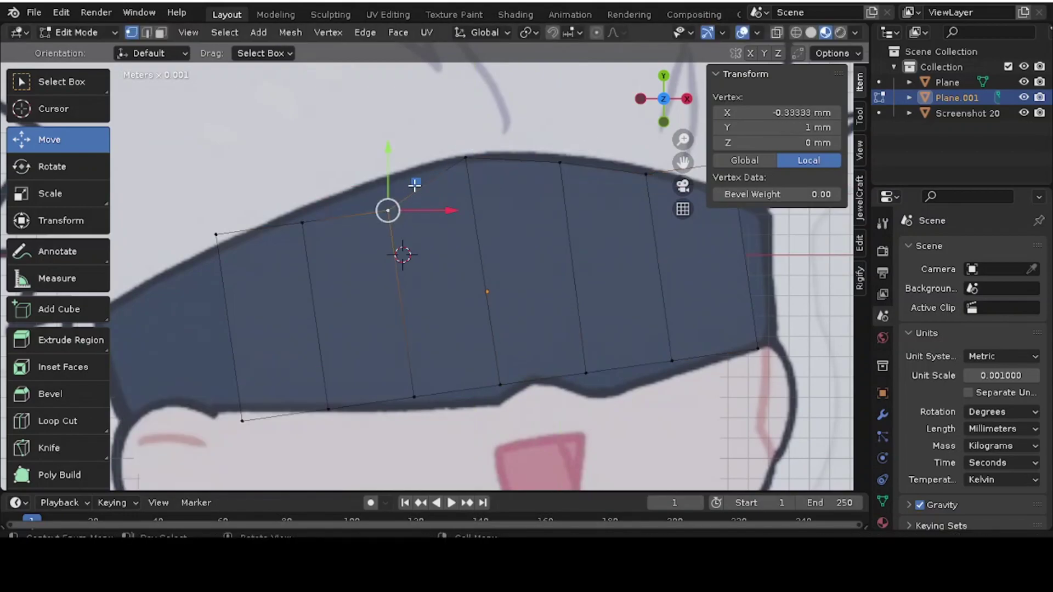
{"action": "key", "text": "g"}
{"action": "left_click", "coordinate": [391, 162]}
{"action": "scroll", "coordinate": [423, 221], "scroll_direction": "down", "scroll_amount": 2}
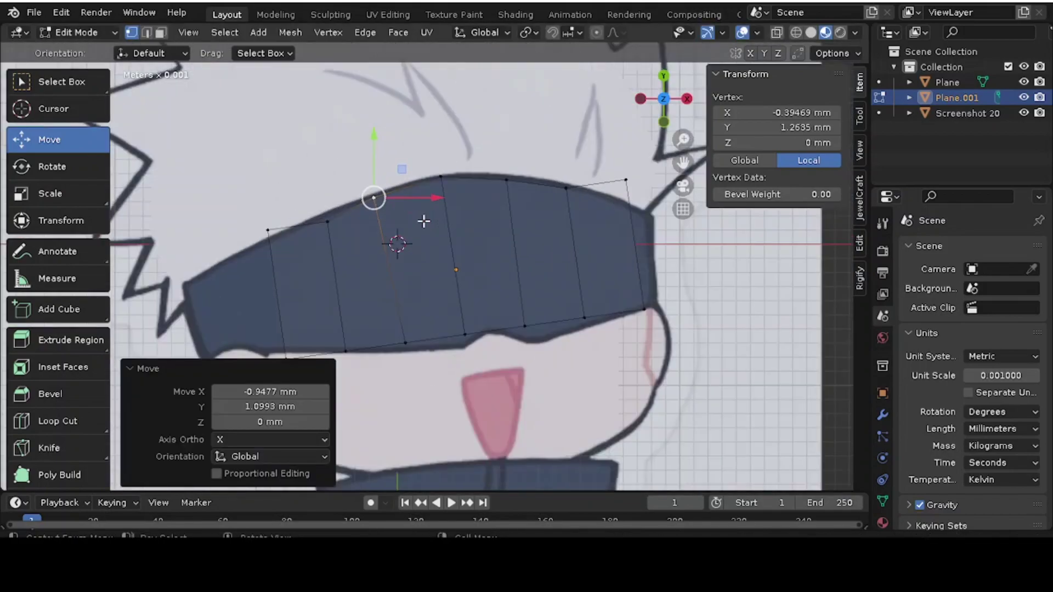
Step: Undo the individual vertex moves on the headband plane's upper edge
{"action": "key", "text": "ctrl+z"}
{"action": "key", "text": "ctrl+z"}
{"action": "key", "text": "ctrl+z"}
{"action": "key", "text": "ctrl+z"}
{"action": "key", "text": "ctrl+z"}
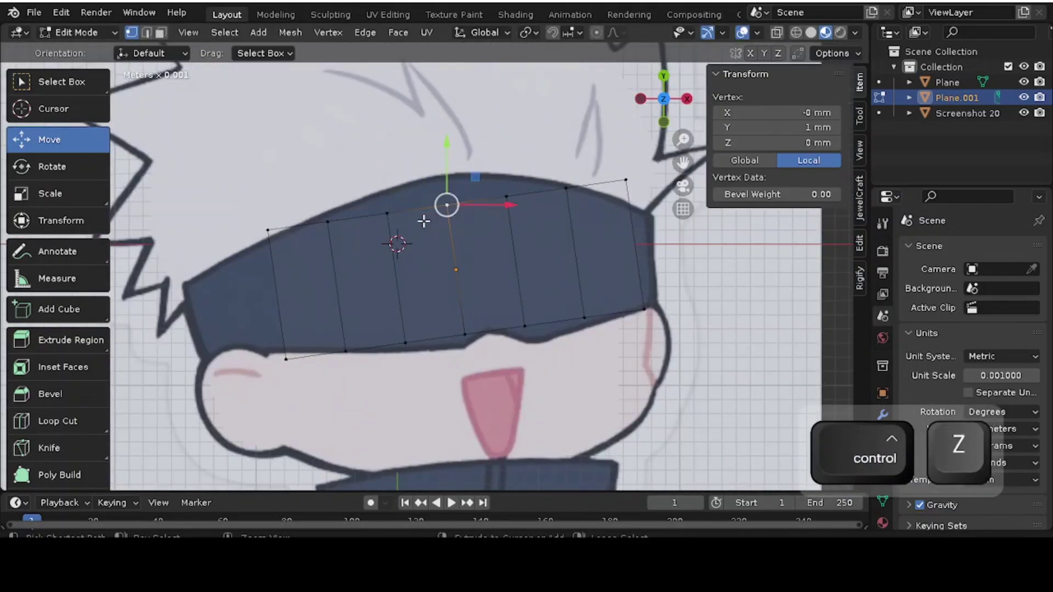
Step: Turn on proportional editing with Smooth falloff for the headband plane's vertices
{"action": "left_click", "coordinate": [597, 33]}
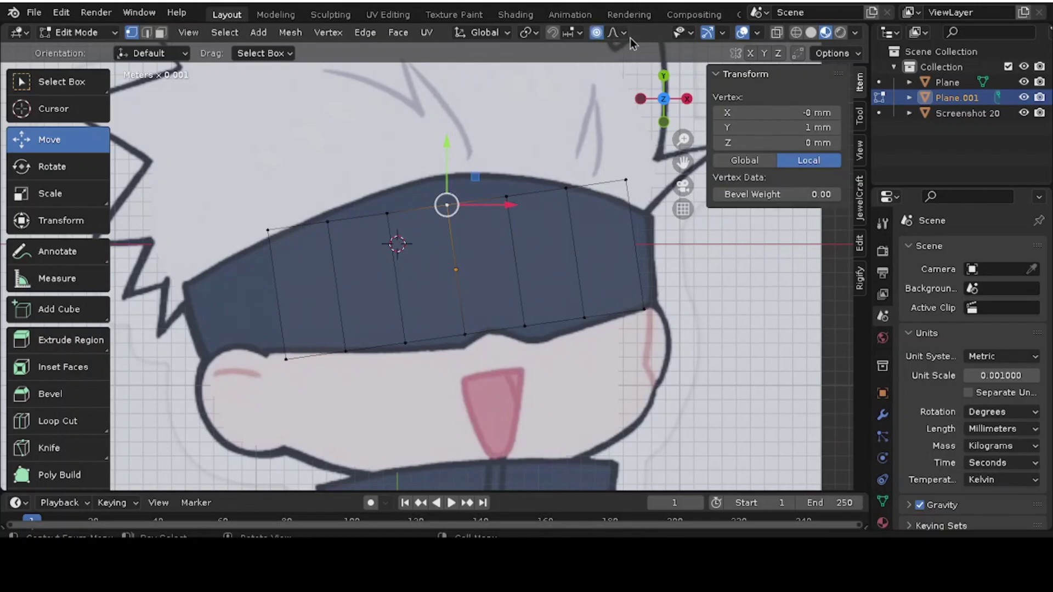
{"action": "left_click", "coordinate": [622, 35]}
{"action": "scroll", "coordinate": [468, 219], "scroll_direction": "up", "scroll_amount": 2}
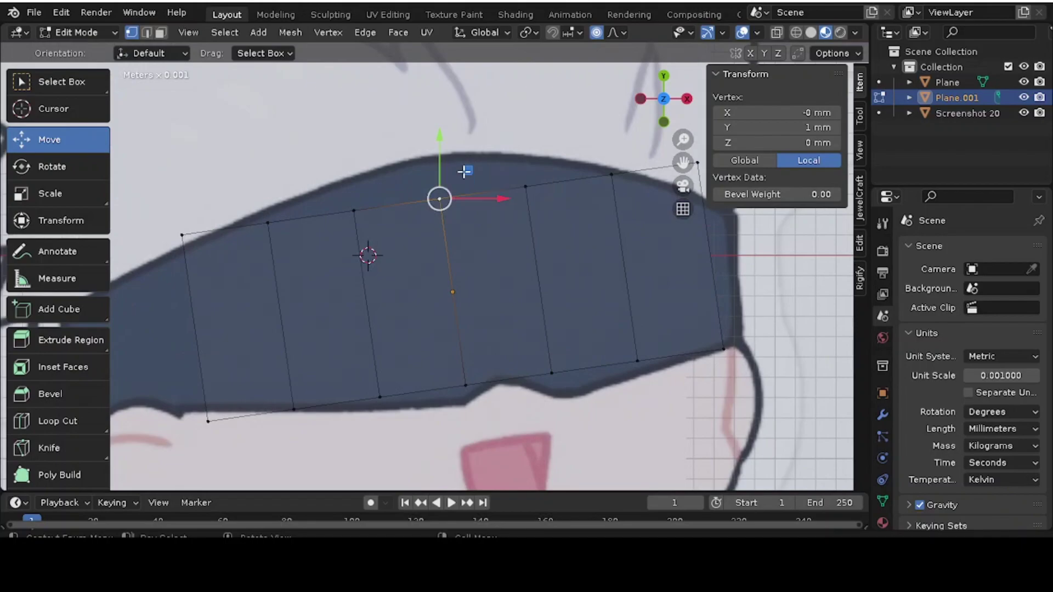
Step: Try to raise the middle vertex of the headband's upper edge with different proportional influence sizes, undoing each attempt
{"action": "mouse_move", "coordinate": [465, 170]}
{"action": "left_mouse_down"}
{"action": "mouse_move", "coordinate": [468, 154]}
{"action": "mouse_move", "coordinate": [470, 169]}
{"action": "left_mouse_up"}
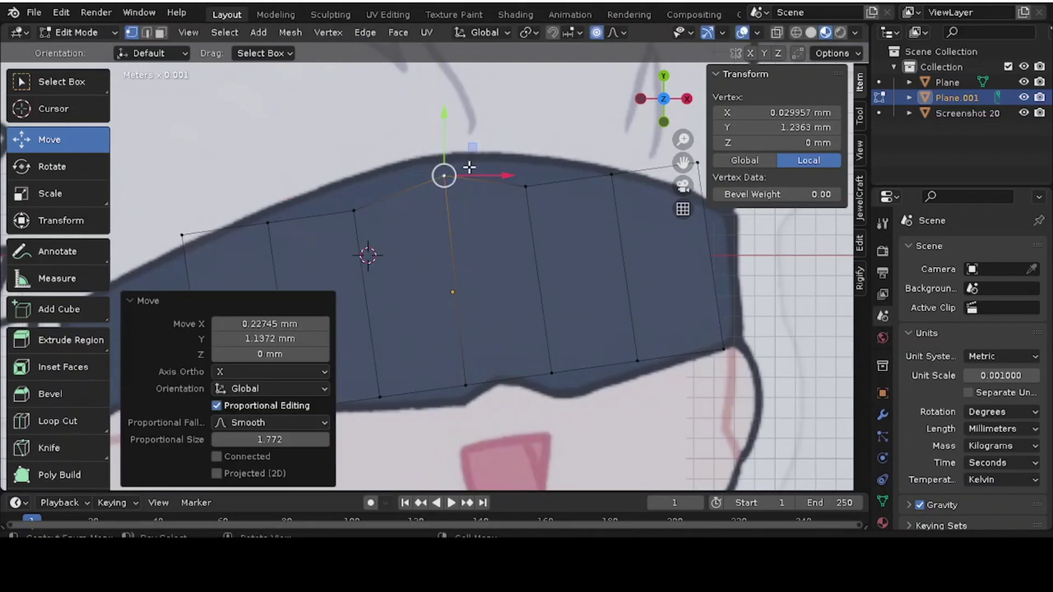
{"action": "key", "text": "ctrl+z"}
{"action": "key", "text": "ctrl+z"}
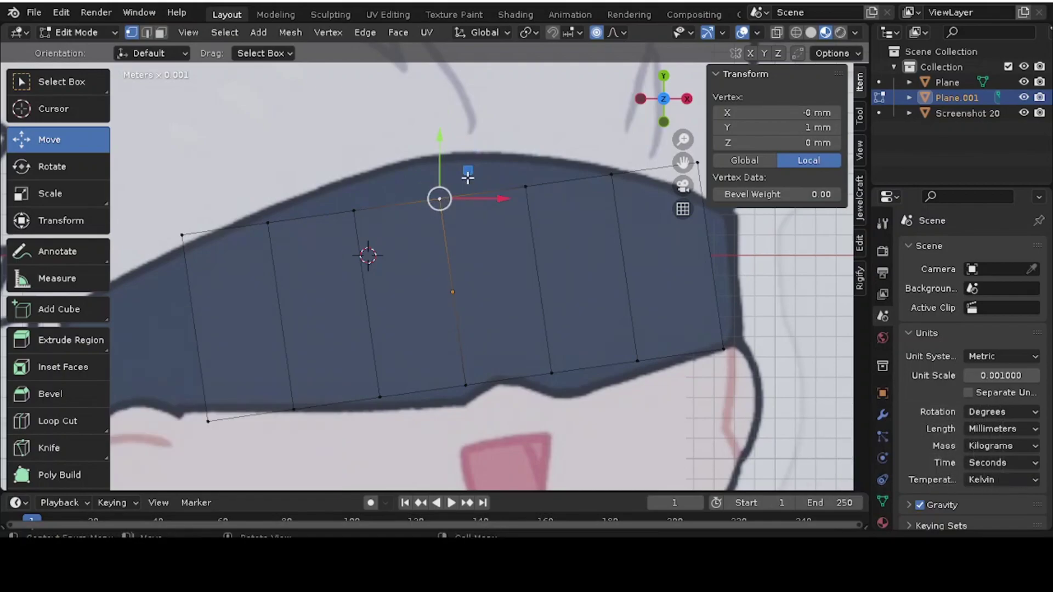
{"action": "left_click_drag", "start_coordinate": [468, 177], "coordinate": [461, 129]}
{"action": "scroll", "coordinate": [468, 154], "scroll_direction": "down", "scroll_amount": 15}
{"action": "key", "text": "ctrl+z"}
{"action": "scroll", "coordinate": [463, 171], "scroll_direction": "up", "scroll_amount": 20}
{"action": "key", "text": "ctrl+z"}
Step: Raise the middle vertex of the headband's upper edge about 2 mm with a proportional size of about 14.4, curving the edge onto the drawn outline
{"action": "scroll", "coordinate": [466, 159], "scroll_direction": "down", "scroll_amount": 17}
{"action": "scroll", "coordinate": [461, 130], "scroll_direction": "down", "scroll_amount": 7}
{"action": "left_click_drag", "start_coordinate": [683, 162], "coordinate": [604, 163]}
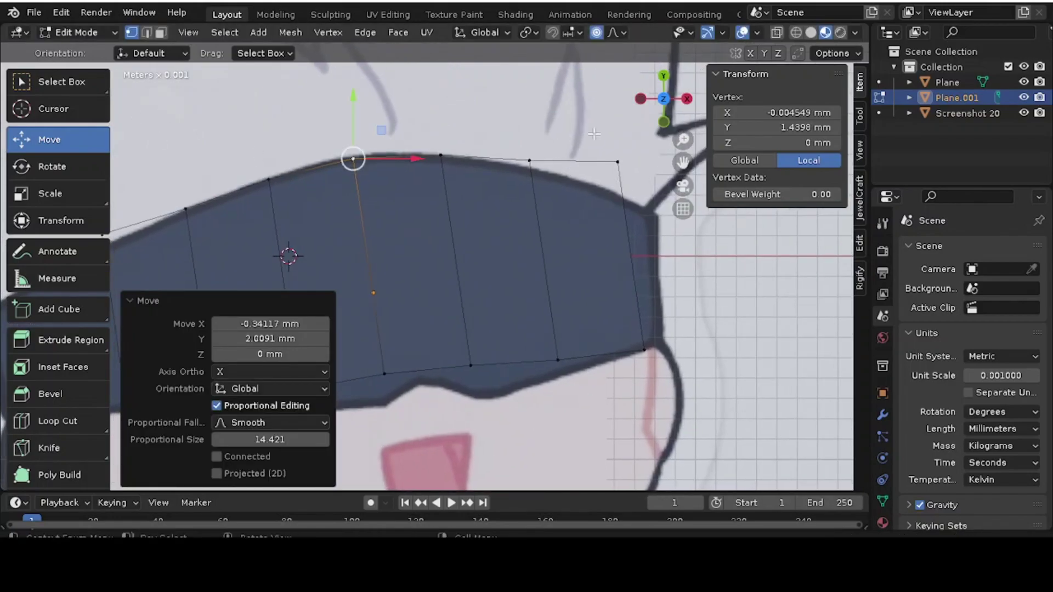
Step: Turn off proportional editing and move the upper edge's remaining off-line vertices, including both end corners, individually onto the drawn headband outline
{"action": "left_click", "coordinate": [596, 33]}
{"action": "left_click", "coordinate": [618, 162]}
{"action": "left_click_drag", "start_coordinate": [648, 135], "coordinate": [649, 165]}
{"action": "left_click", "coordinate": [529, 159]}
{"action": "left_click_drag", "start_coordinate": [559, 140], "coordinate": [558, 149]}
{"action": "left_click_drag", "start_coordinate": [683, 162], "coordinate": [691, 139]}
{"action": "mouse_move", "coordinate": [296, 252]}
{"action": "left_mouse_down"}
{"action": "mouse_move", "coordinate": [324, 231]}
{"action": "mouse_move", "coordinate": [289, 264]}
{"action": "left_mouse_up"}
{"action": "scroll", "coordinate": [343, 219], "scroll_direction": "down", "scroll_amount": 5}
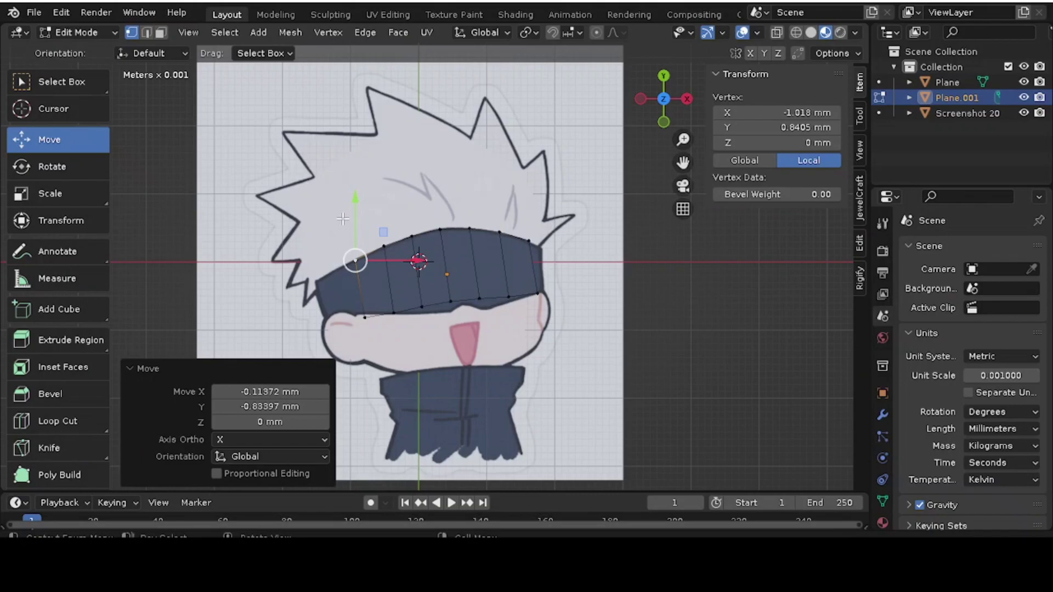
{"action": "scroll", "coordinate": [423, 344], "scroll_direction": "up", "scroll_amount": 3}
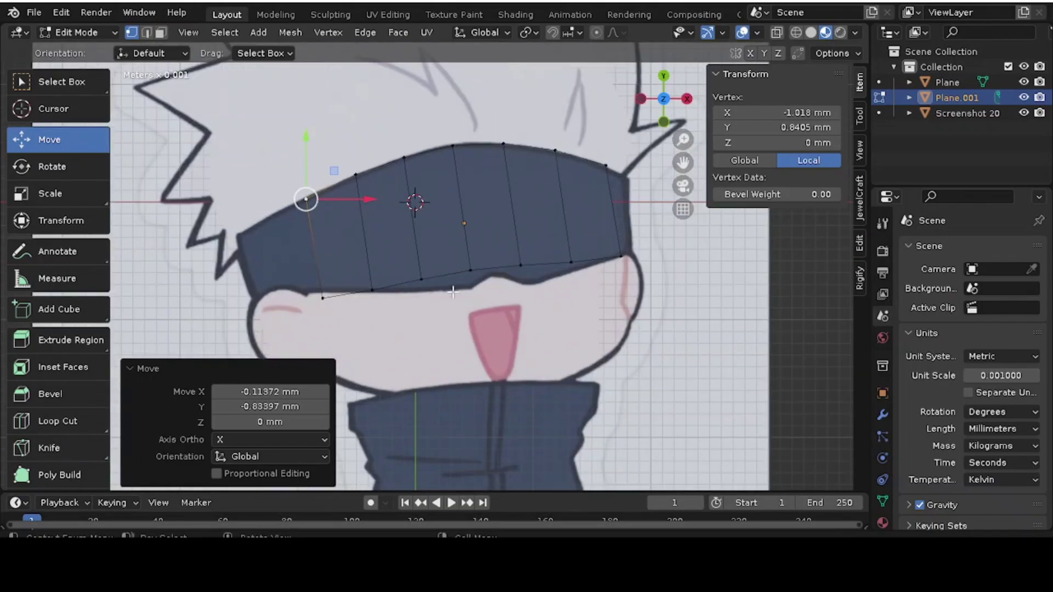
Step: Return to Object Mode and hide the reference image so only the head and headband planes show
{"action": "key", "text": "Tab"}
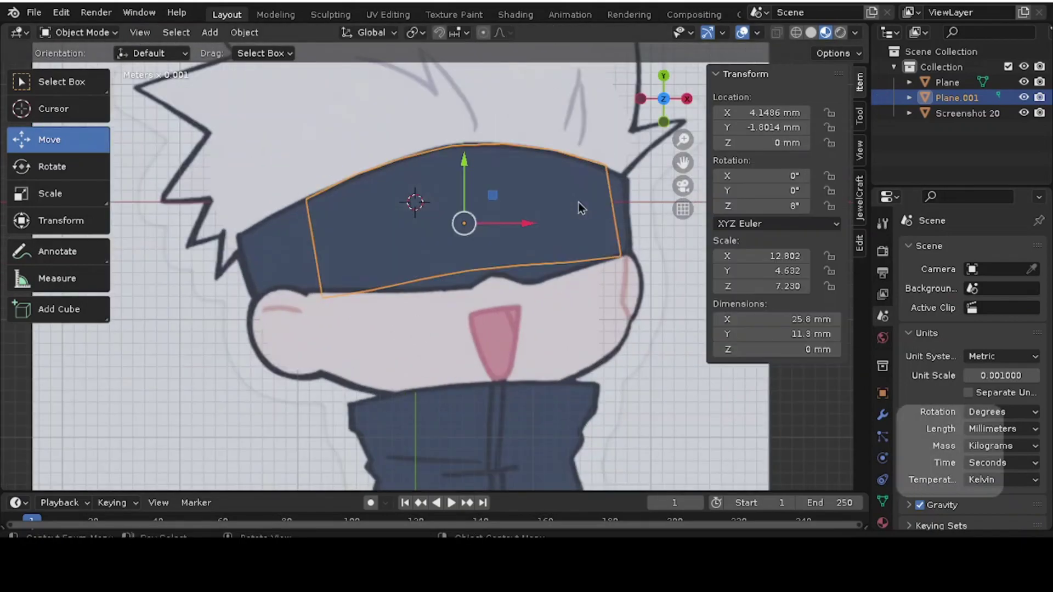
{"action": "left_click", "coordinate": [548, 236]}
{"action": "left_click", "coordinate": [547, 236]}
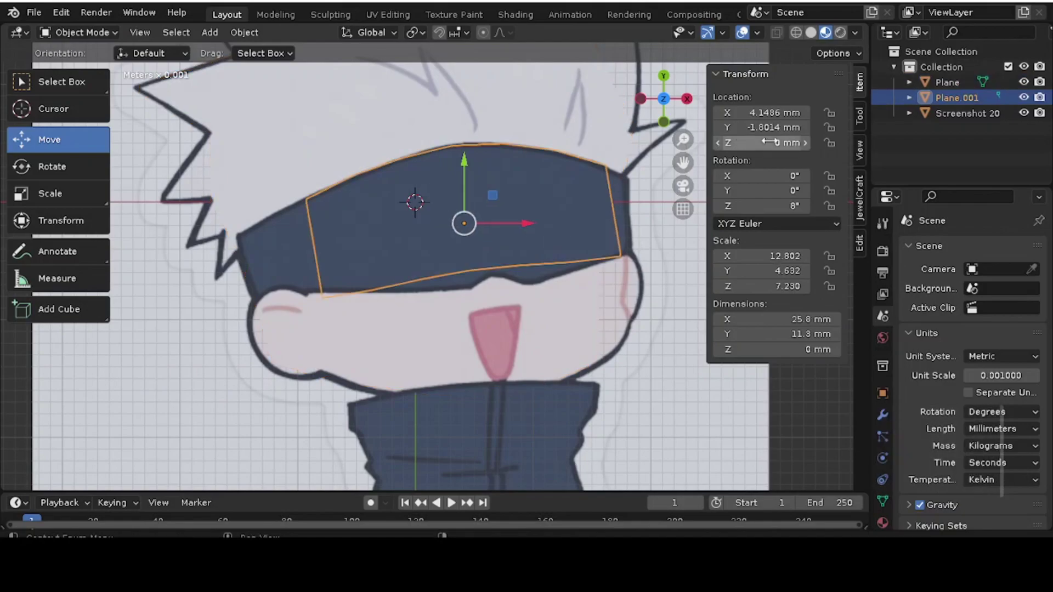
{"action": "left_click", "coordinate": [1024, 114]}
{"action": "left_click_drag", "start_coordinate": [664, 98], "coordinate": [584, 189]}
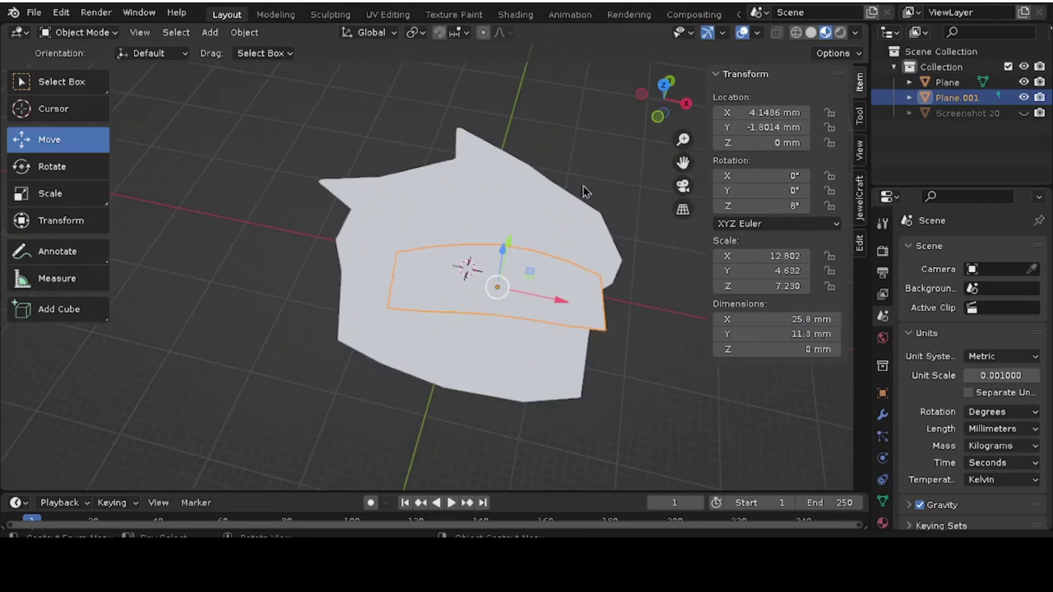
{"action": "scroll", "coordinate": [549, 329], "scroll_direction": "up", "scroll_amount": 3}
Step: Try to move the headband plane's lower corner vertex beyond the head's edge with the Move gizmo in top view
{"action": "key", "text": "Tab"}
{"action": "left_click", "coordinate": [624, 361]}
{"action": "left_click_drag", "start_coordinate": [661, 96], "coordinate": [676, 106]}
{"action": "left_click", "coordinate": [664, 78]}
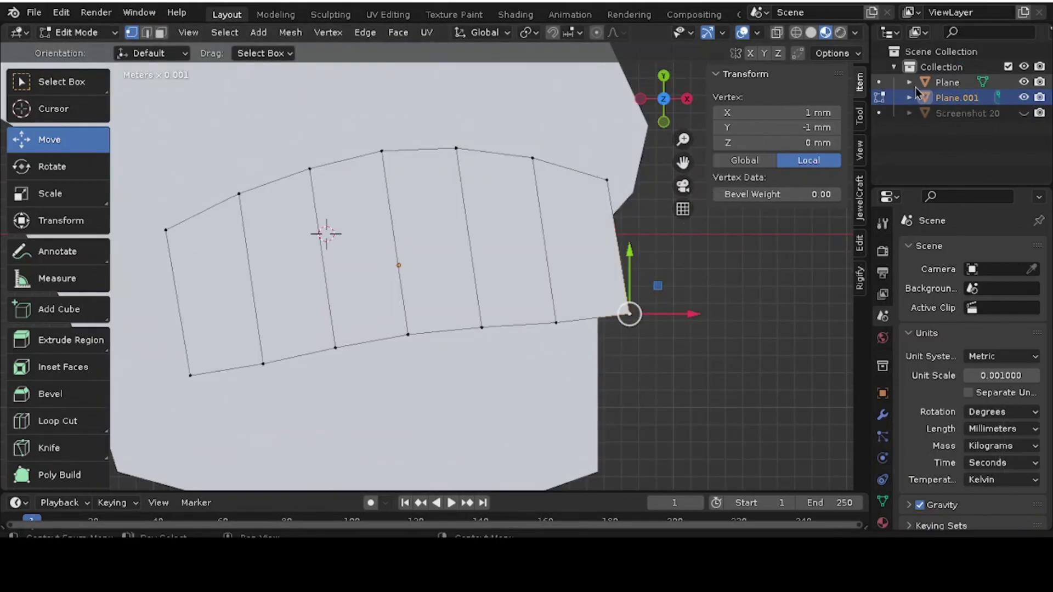
{"action": "left_click_drag", "start_coordinate": [658, 285], "coordinate": [667, 384]}
{"action": "key", "text": "ctrl"}
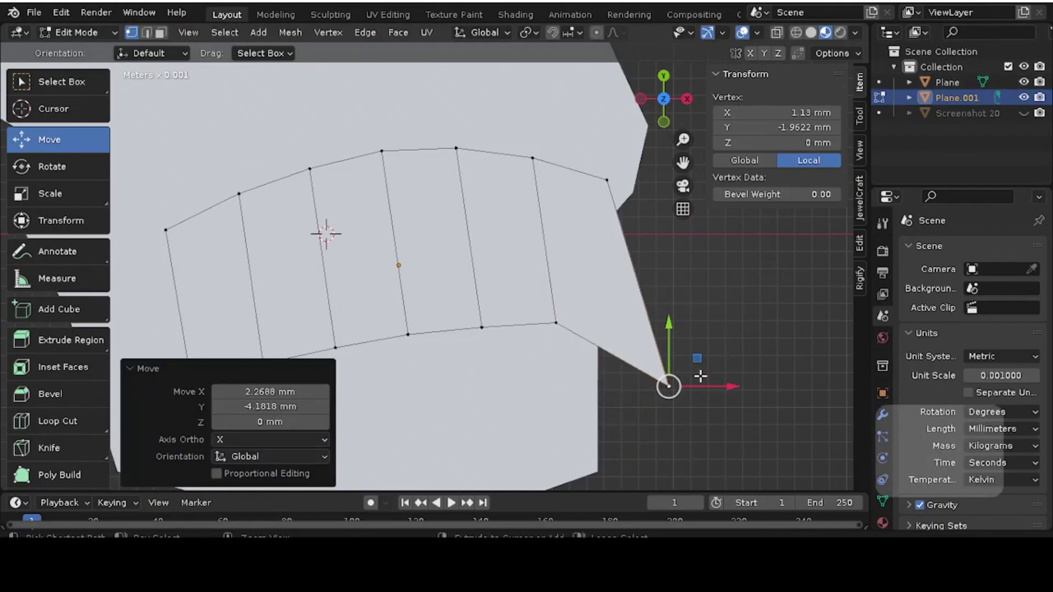
{"action": "left_click_drag", "start_coordinate": [702, 352], "coordinate": [716, 306]}
{"action": "key", "text": "ctrl+z"}
{"action": "key", "text": "ctrl+z"}
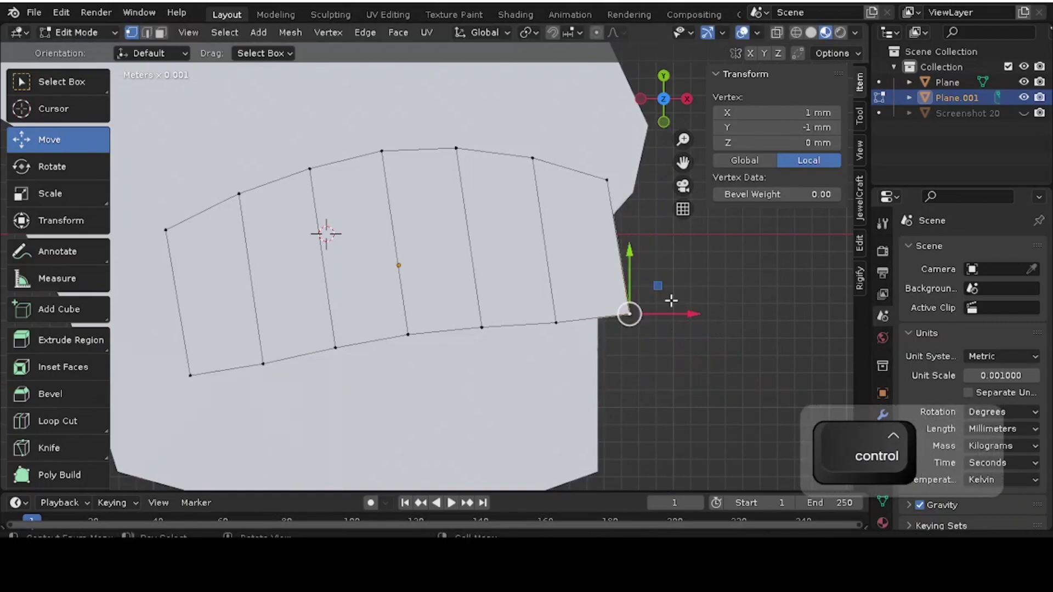
Step: Try a free Grab of the headband's lower corner vertex, about 4.3 mm in X and -3.2 mm in Y
{"action": "key", "text": "g"}
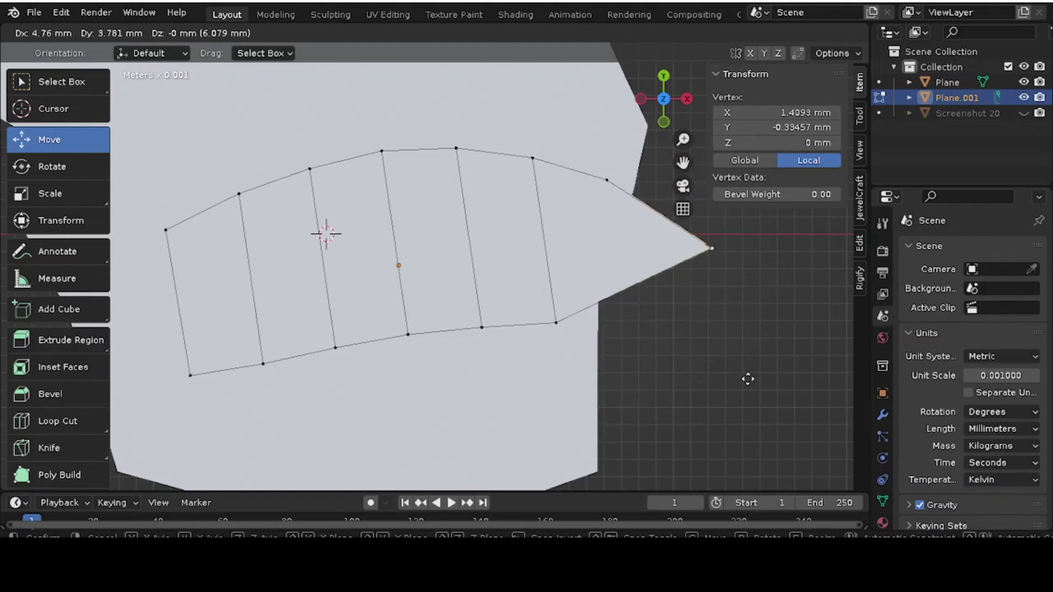
{"action": "left_click", "coordinate": [732, 416]}
{"action": "left_click_drag", "start_coordinate": [665, 99], "coordinate": [661, 18]}
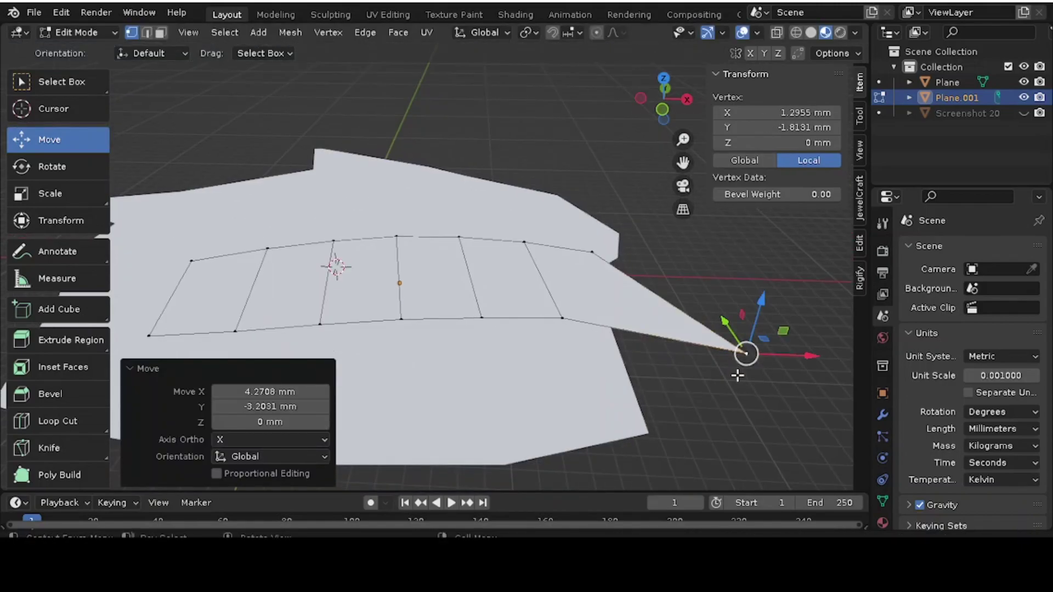
{"action": "left_click", "coordinate": [664, 78]}
{"action": "left_click", "coordinate": [702, 323]}
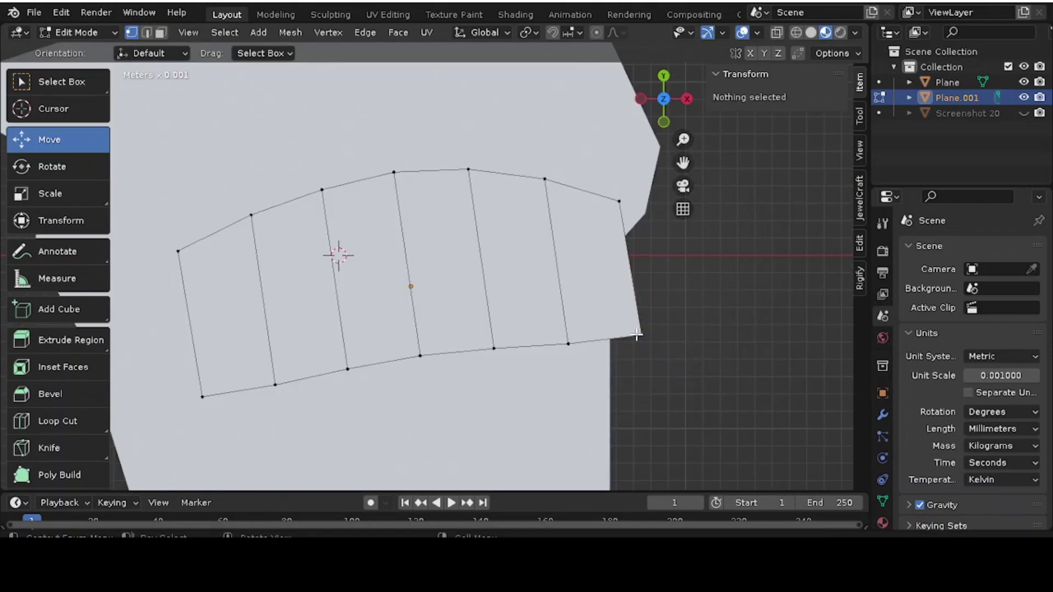
{"action": "left_click", "coordinate": [637, 335]}
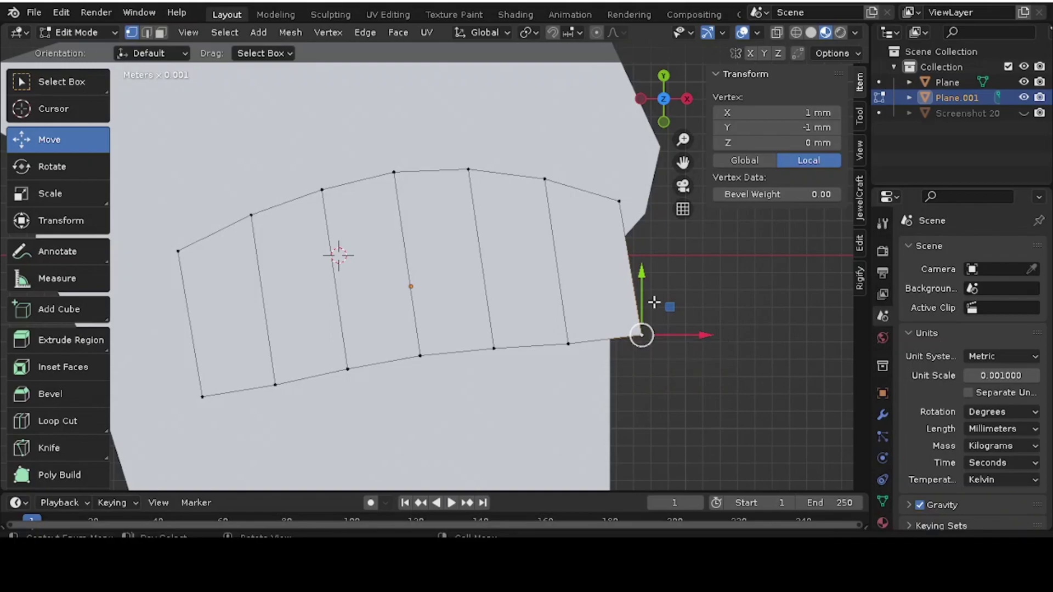
{"action": "scroll", "coordinate": [687, 247], "scroll_direction": "down", "scroll_amount": 5}
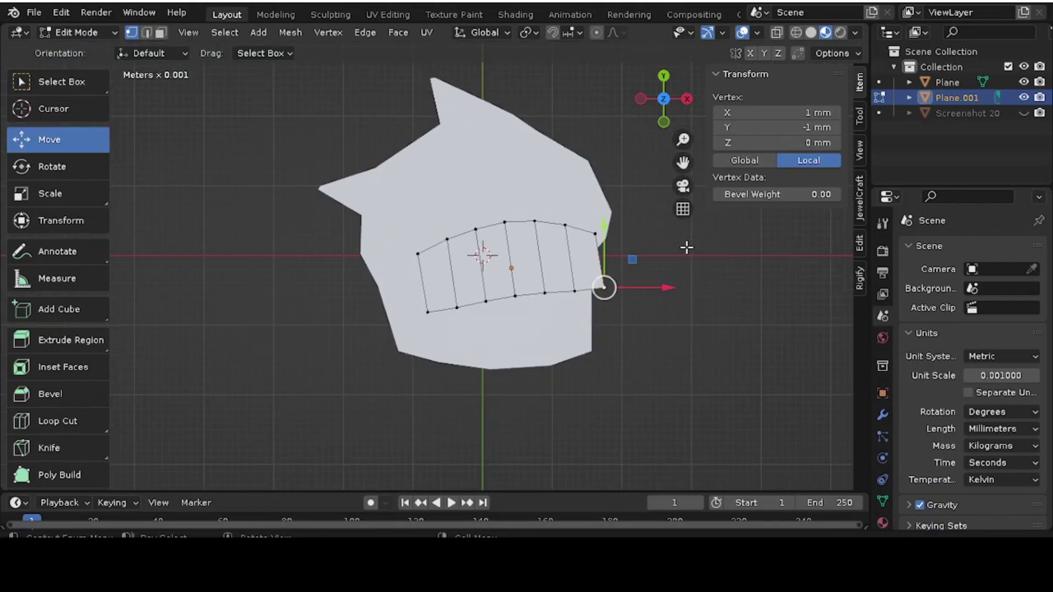
{"action": "scroll", "coordinate": [687, 248], "scroll_direction": "up", "scroll_amount": 3}
{"action": "left_click", "coordinate": [679, 262]}
Step: Leave Edit Mode and raise the headband plane above the head to a Z location of about 11.1 mm
{"action": "left_click_drag", "start_coordinate": [679, 88], "coordinate": [794, 5]}
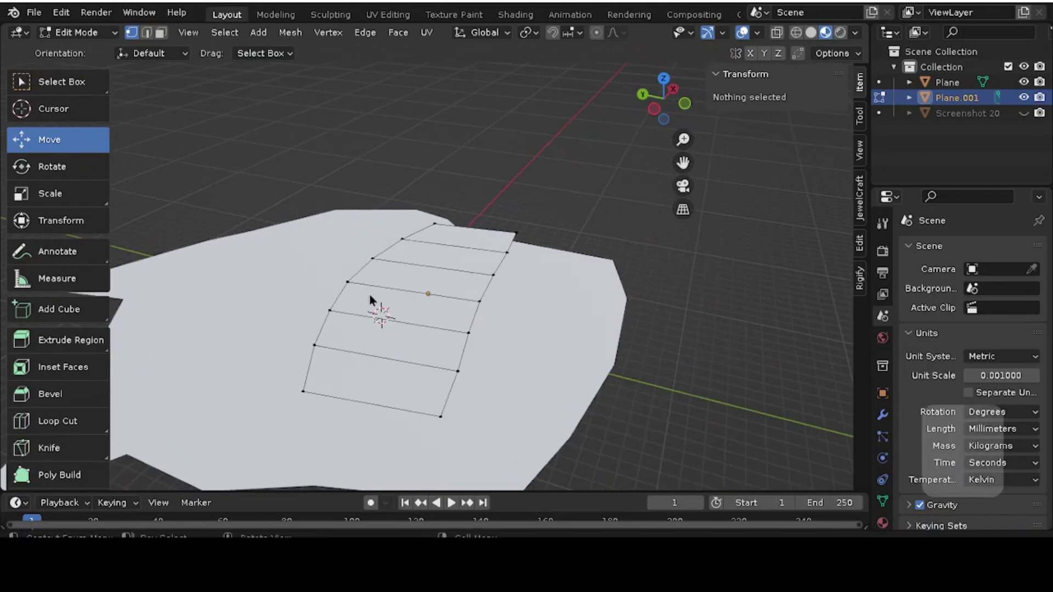
{"action": "key", "text": "Tab"}
{"action": "left_click", "coordinate": [610, 356]}
{"action": "scroll", "coordinate": [529, 309], "scroll_direction": "down", "scroll_amount": 4}
{"action": "left_click", "coordinate": [529, 312]}
{"action": "left_click_drag", "start_coordinate": [514, 294], "coordinate": [530, 219]}
Step: Switch the viewport to Solid shading and extrude the entire head mesh upward by about 3.19 mm in Edit Mode
{"action": "left_click", "coordinate": [541, 325]}
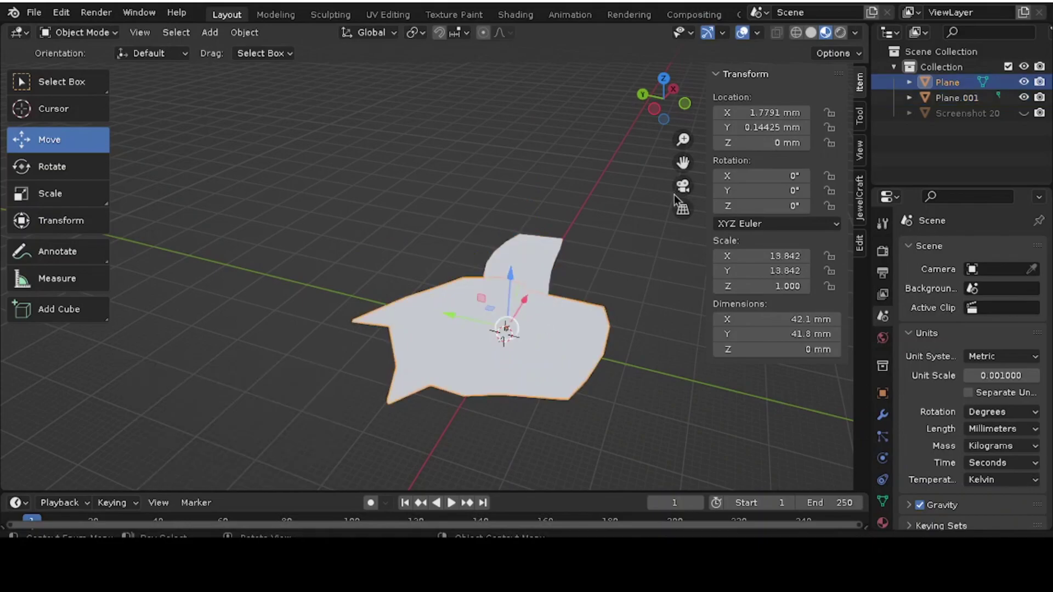
{"action": "left_click", "coordinate": [812, 33]}
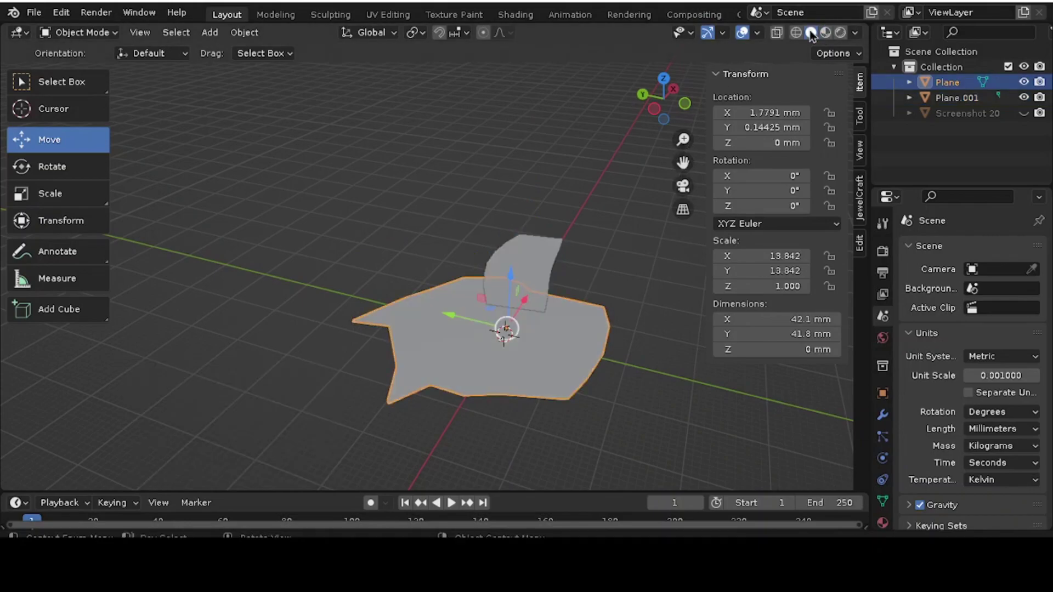
{"action": "mouse_move", "coordinate": [661, 115]}
{"action": "left_mouse_down"}
{"action": "mouse_move", "coordinate": [638, 79]}
{"action": "mouse_move", "coordinate": [661, 118]}
{"action": "left_mouse_up"}
{"action": "key", "text": "Tab"}
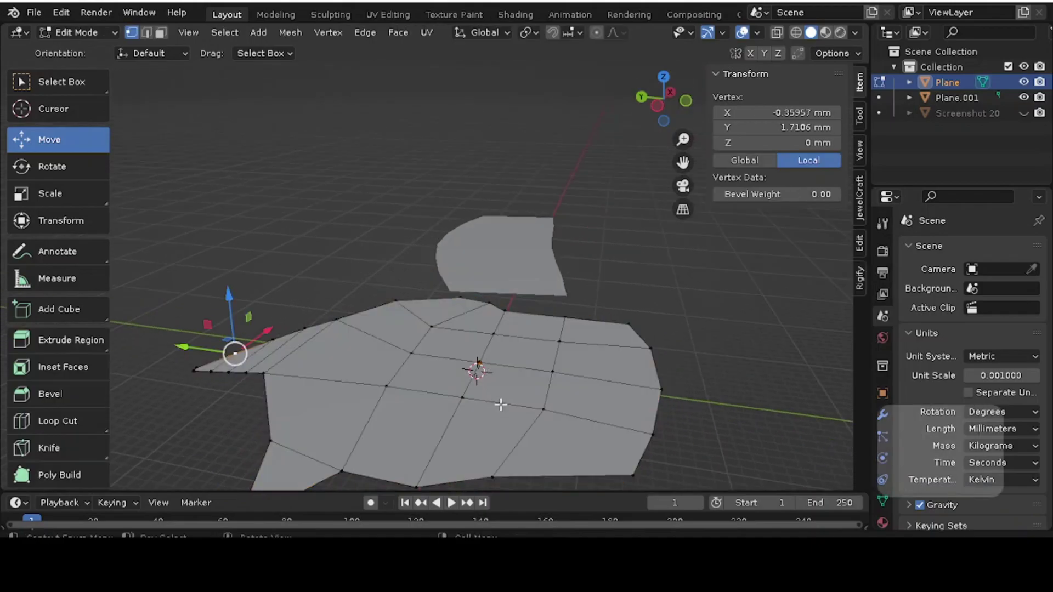
{"action": "key", "text": "a"}
{"action": "key", "text": "e"}
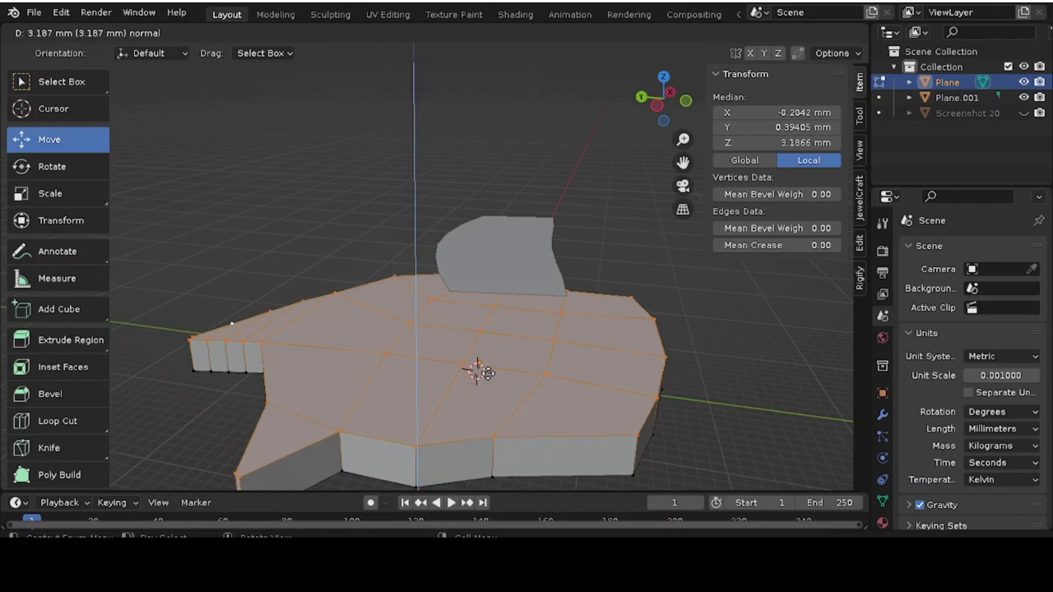
{"action": "left_click", "coordinate": [487, 374]}
Step: Examine the extruded head's thickness from the side, from above and in perspective
{"action": "left_click_drag", "start_coordinate": [684, 163], "coordinate": [685, 163]}
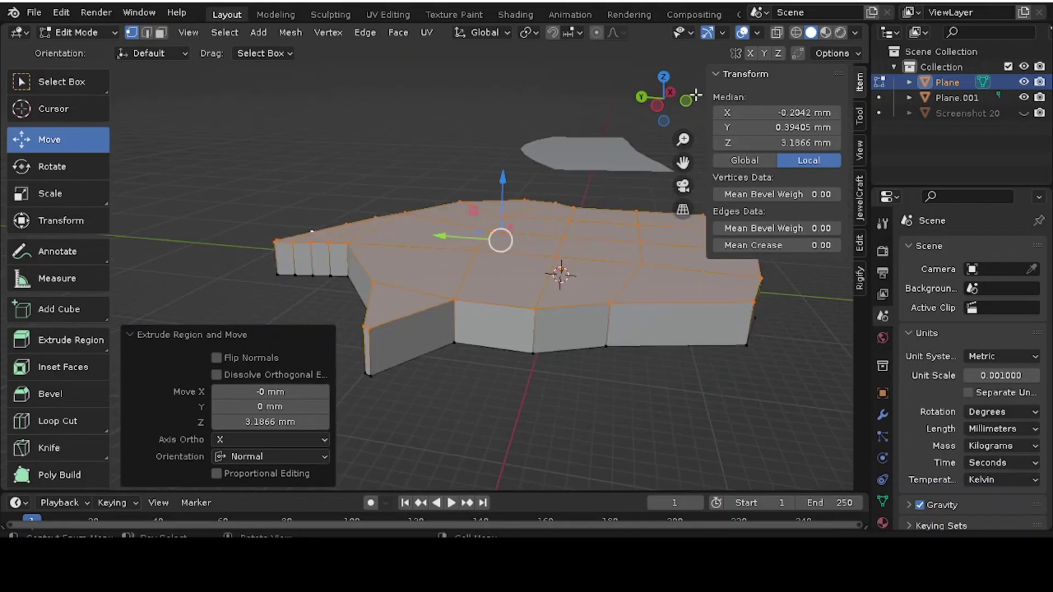
{"action": "left_click", "coordinate": [671, 91]}
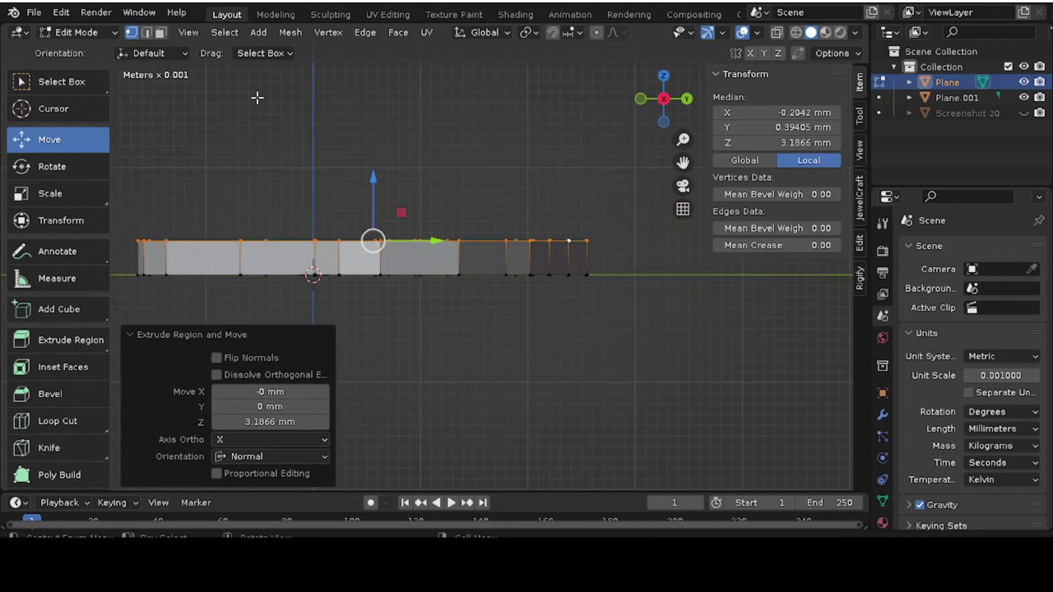
{"action": "scroll", "coordinate": [414, 195], "scroll_direction": "up", "scroll_amount": 4}
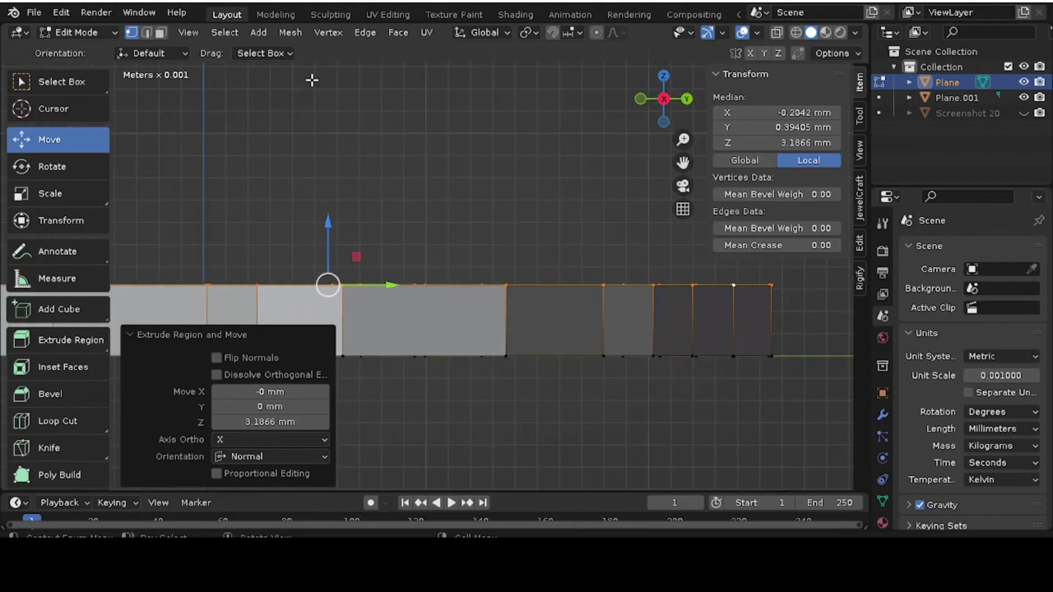
{"action": "left_click_drag", "start_coordinate": [642, 97], "coordinate": [644, 98]}
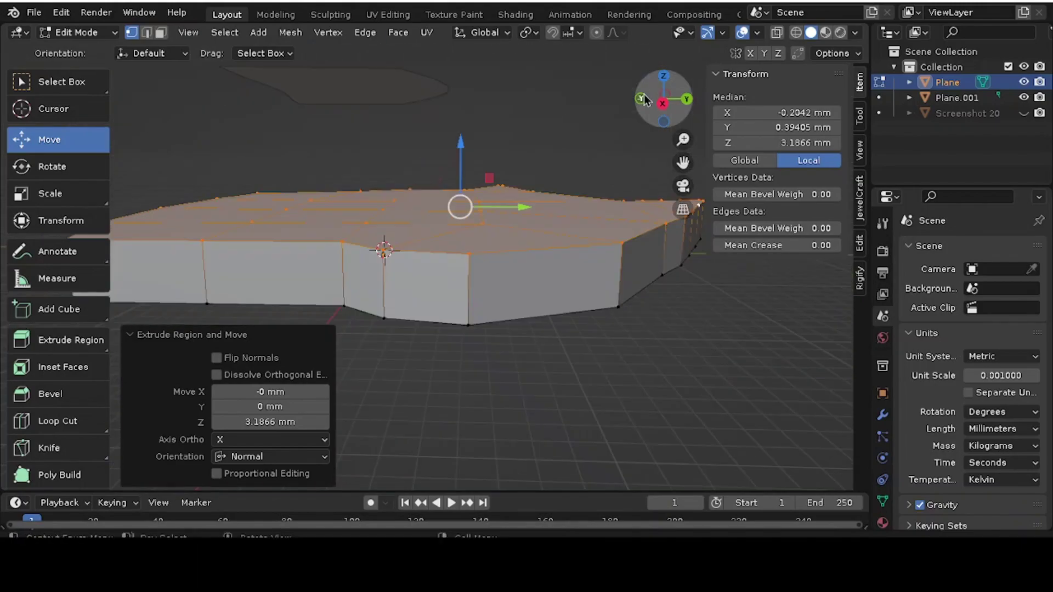
{"action": "left_click_drag", "start_coordinate": [683, 162], "coordinate": [713, 219]}
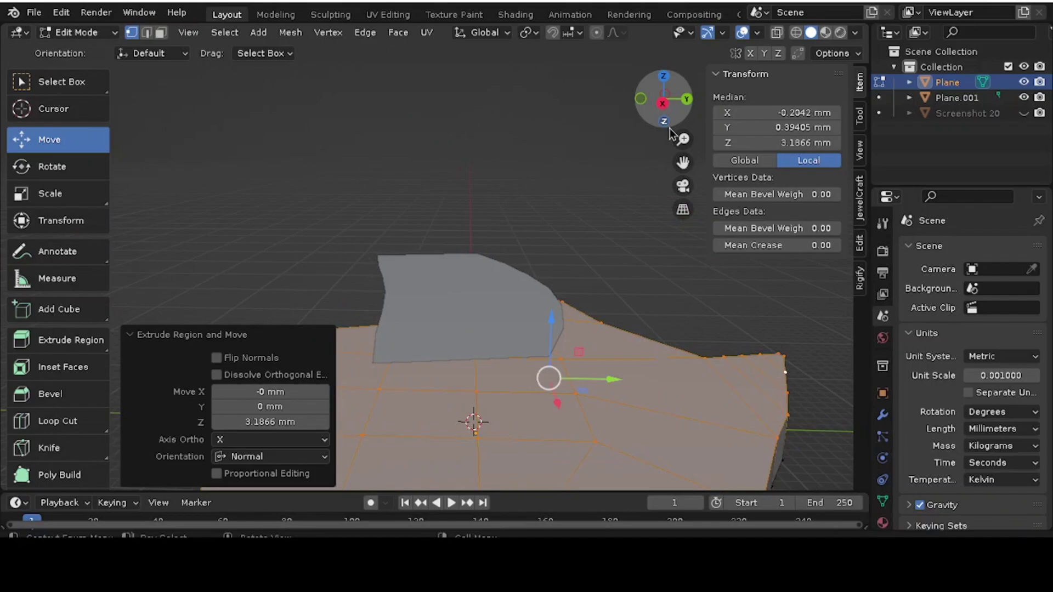
{"action": "left_click", "coordinate": [666, 80]}
{"action": "scroll", "coordinate": [354, 280], "scroll_direction": "down", "scroll_amount": 3}
{"action": "left_click_drag", "start_coordinate": [670, 112], "coordinate": [548, 387]}
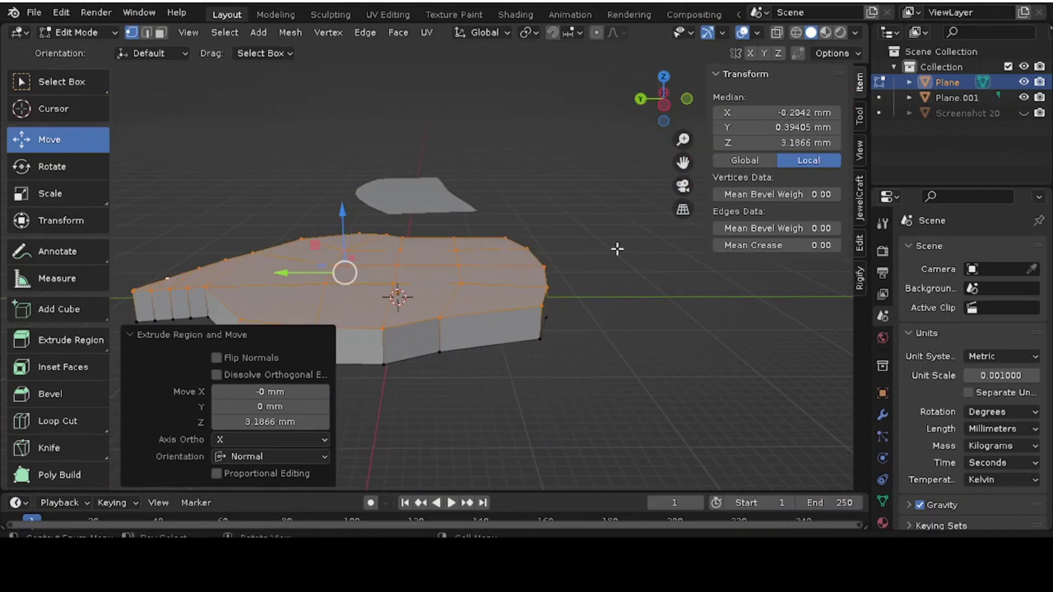
Step: Return to Object Mode and check the dimensions of the headband plane and the extruded head
{"action": "key", "text": "Tab"}
{"action": "left_click", "coordinate": [421, 206]}
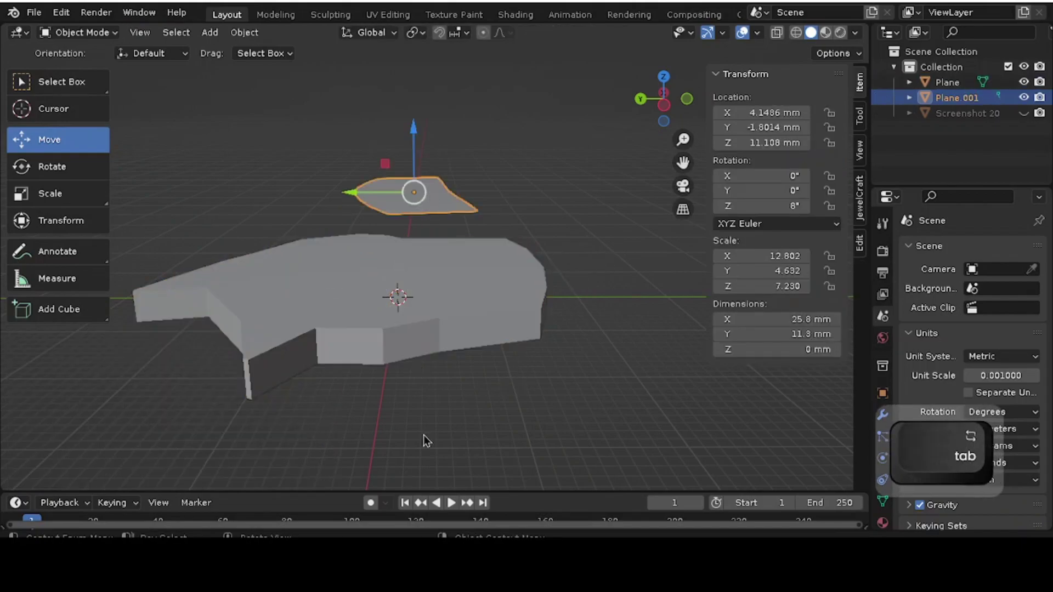
{"action": "left_click", "coordinate": [392, 324]}
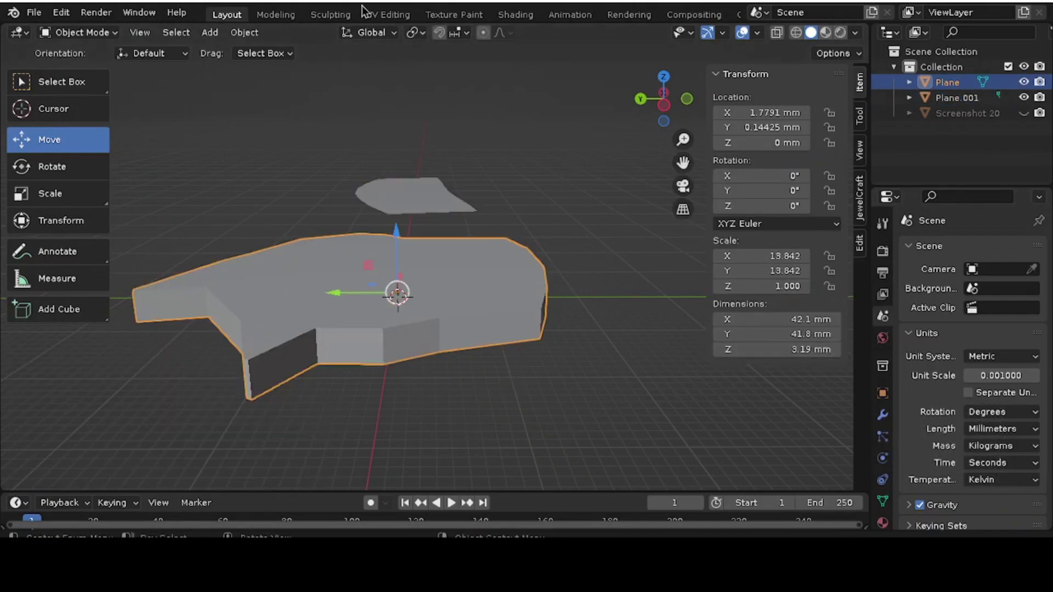
{"action": "scroll", "coordinate": [412, 214], "scroll_direction": "up", "scroll_amount": 3}
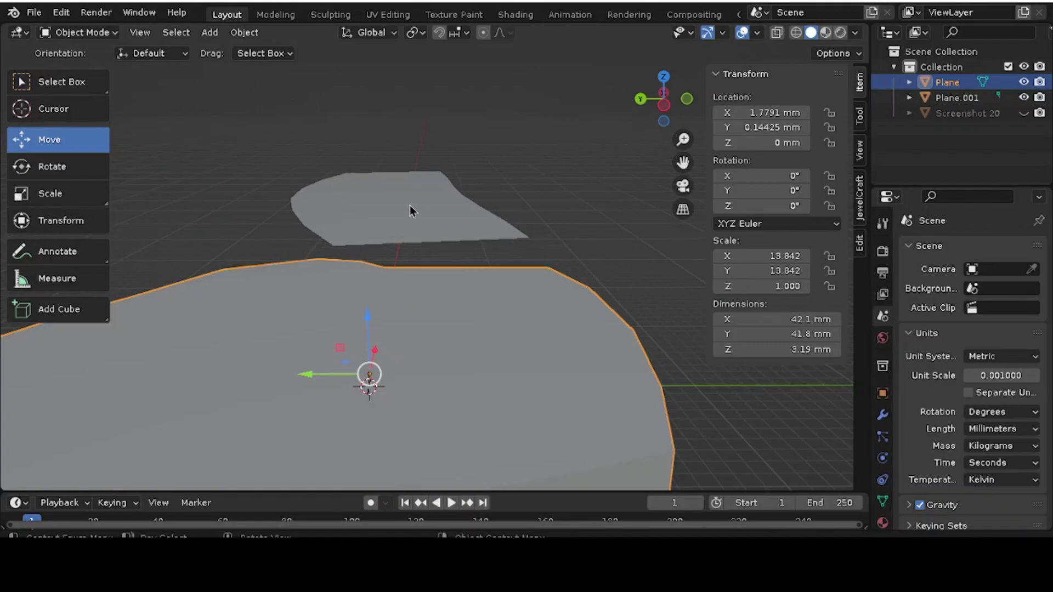
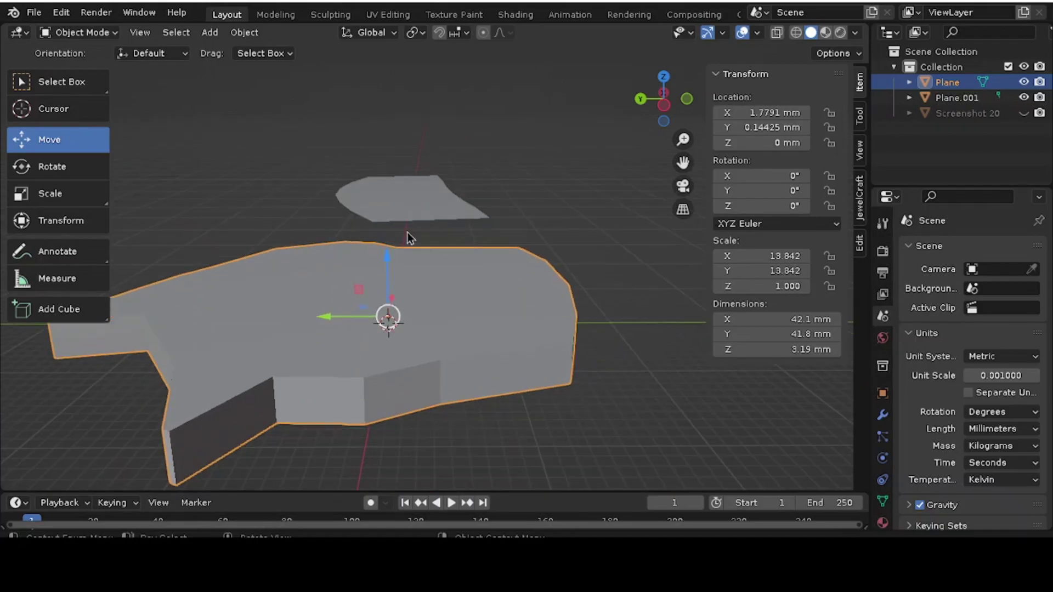
Step: Select the headband plane and extrude its entire mesh upward by about 2.31 mm in Edit Mode
{"action": "left_click", "coordinate": [664, 103]}
{"action": "middle_click_drag", "start_coordinate": [551, 271], "coordinate": [516, 161]}
{"action": "left_click", "coordinate": [517, 162]}
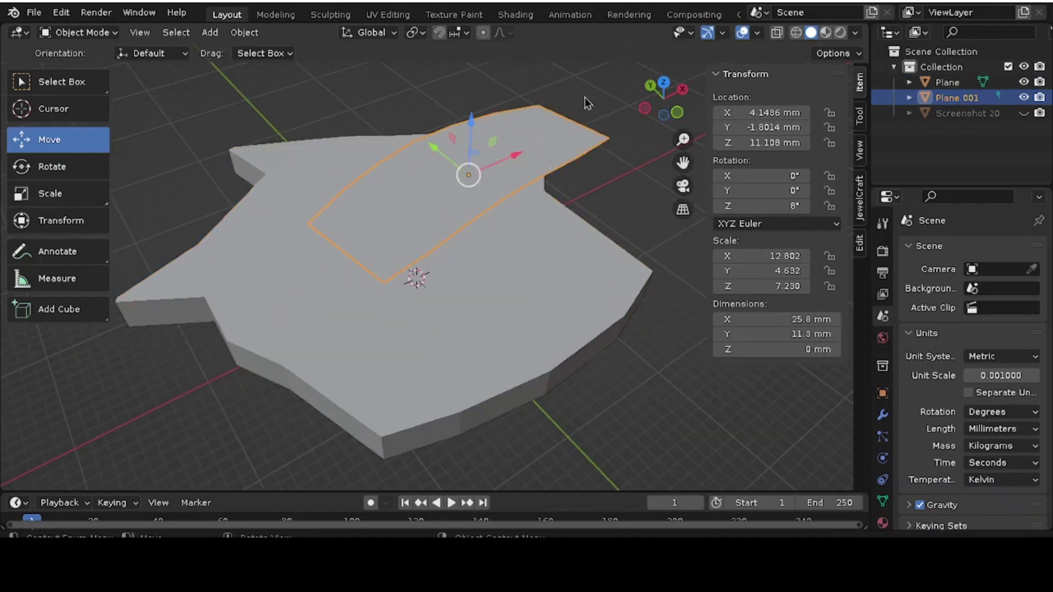
{"action": "key", "text": "Tab"}
{"action": "key", "text": "a"}
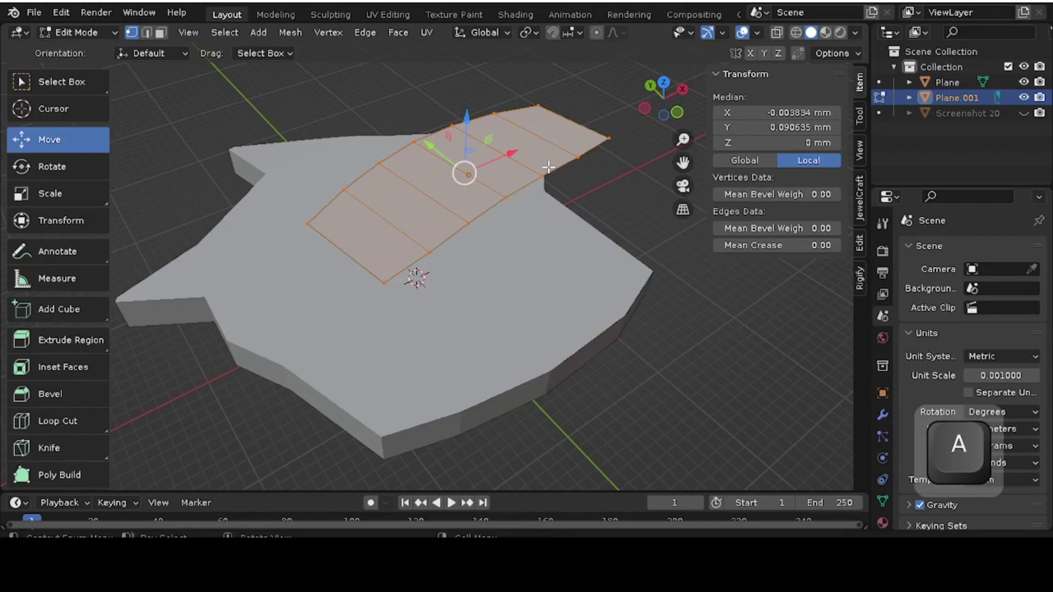
{"action": "key", "text": "e"}
{"action": "left_click", "coordinate": [582, 109]}
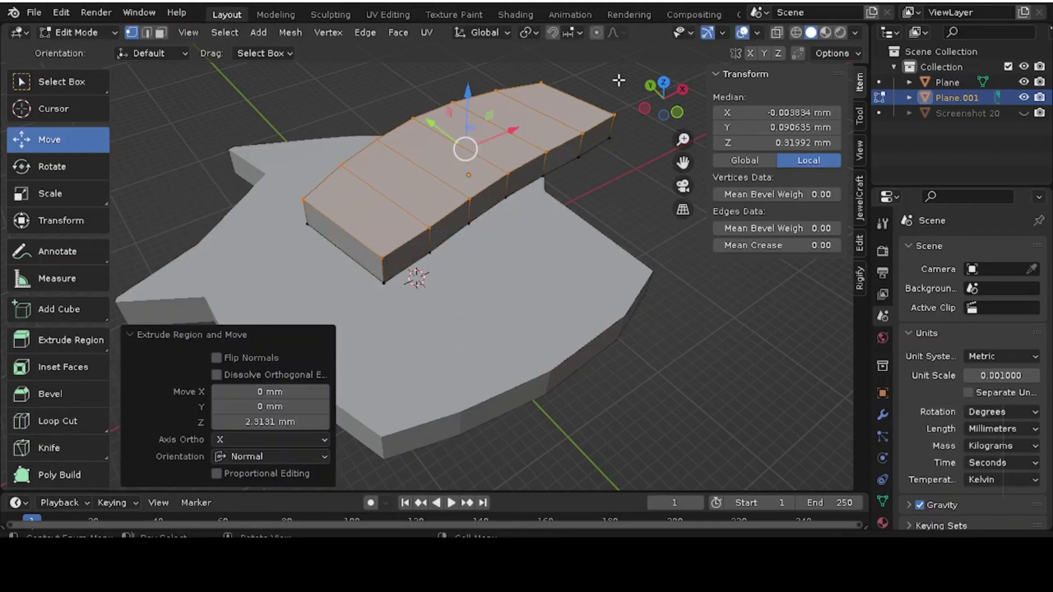
Step: From the side view, lower the headband object in Object Mode to a Z location of about 0.034 mm
{"action": "left_click", "coordinate": [644, 108]}
{"action": "left_click_drag", "start_coordinate": [428, 112], "coordinate": [442, 188]}
{"action": "key", "text": "ctrl+z"}
{"action": "key", "text": "Tab"}
{"action": "left_click_drag", "start_coordinate": [426, 146], "coordinate": [433, 254]}
Step: Try extruding the headband upward by a further 2.31 mm and moving the object freely, undoing both changes
{"action": "key", "text": "Tab"}
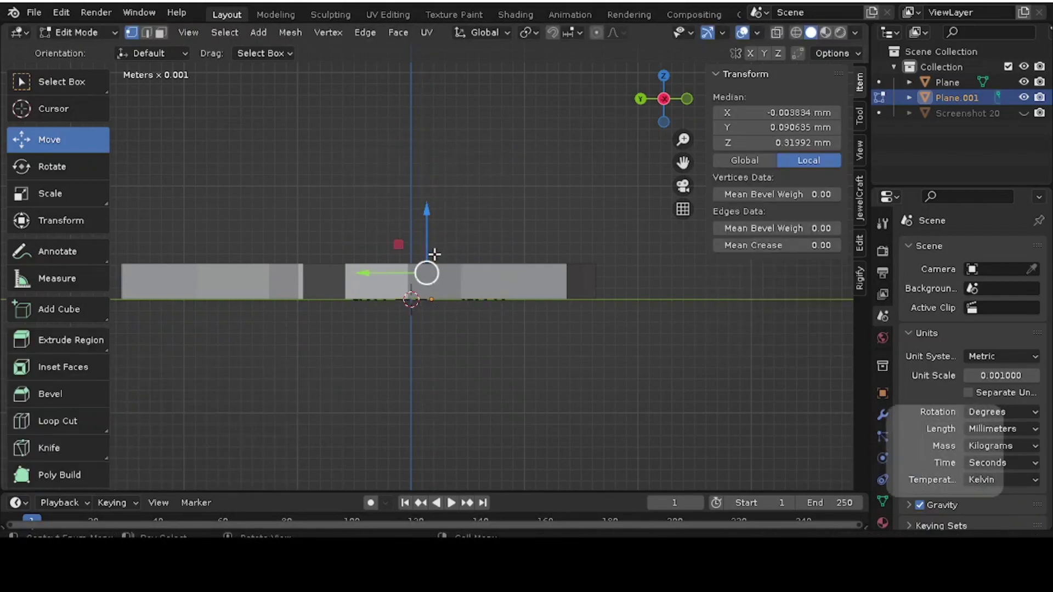
{"action": "key", "text": "e"}
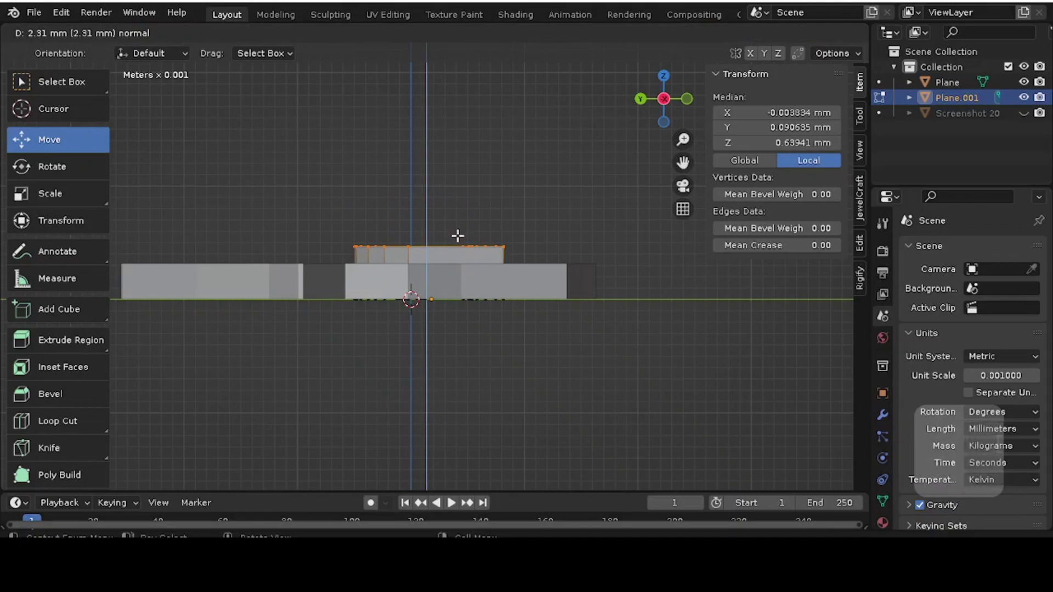
{"action": "left_click", "coordinate": [457, 235]}
{"action": "key", "text": "ctrl+z"}
{"action": "key", "text": "Tab"}
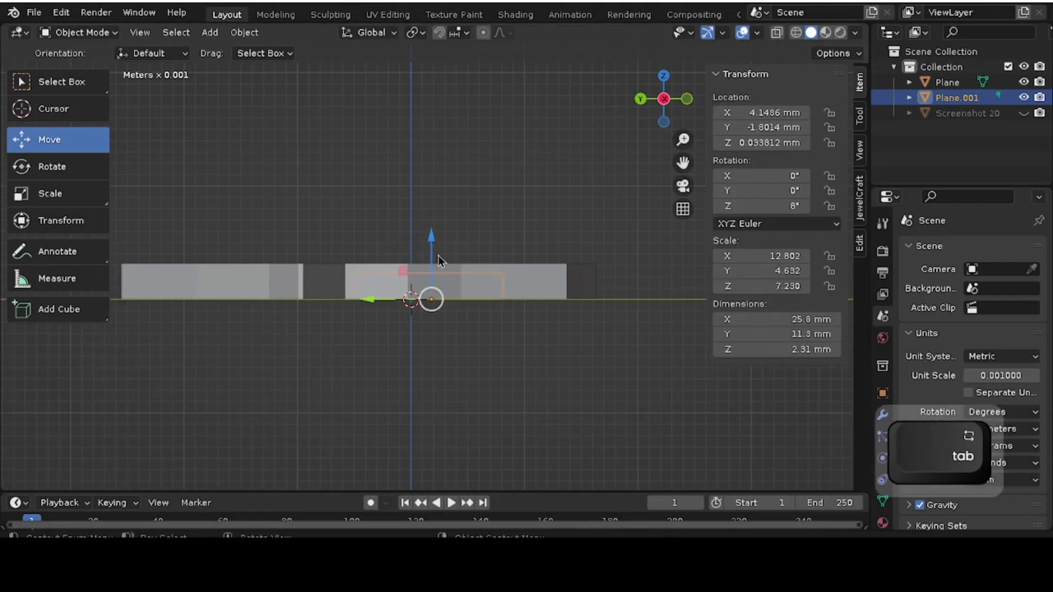
{"action": "key", "text": "g"}
{"action": "left_click", "coordinate": [427, 223]}
{"action": "key", "text": "ctrl+z"}
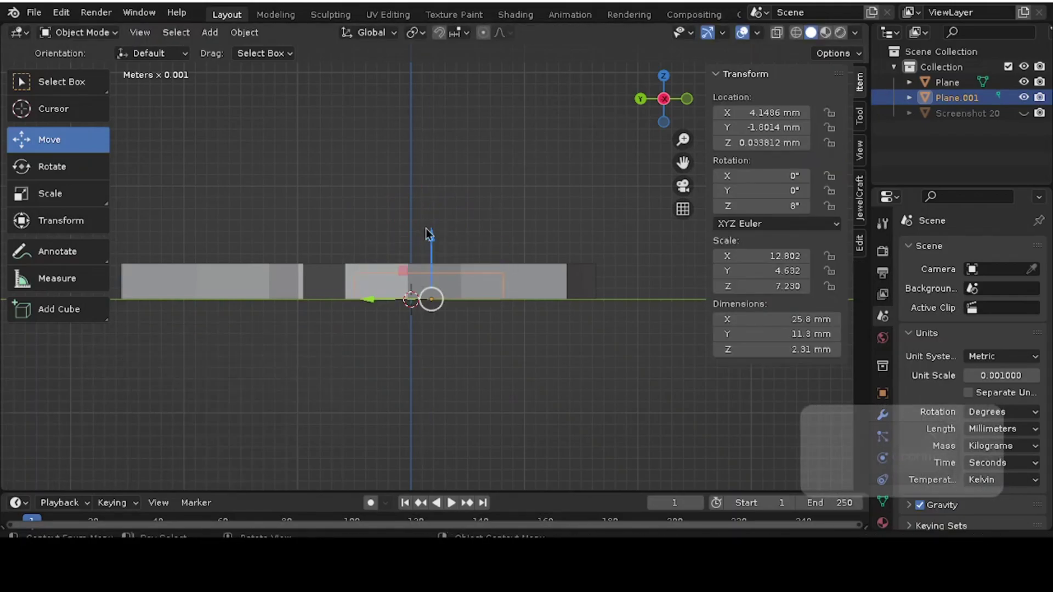
Step: Raise the headband so it protrudes above the head, at a Z location of about 2.41 mm
{"action": "left_click_drag", "start_coordinate": [429, 221], "coordinate": [429, 203]}
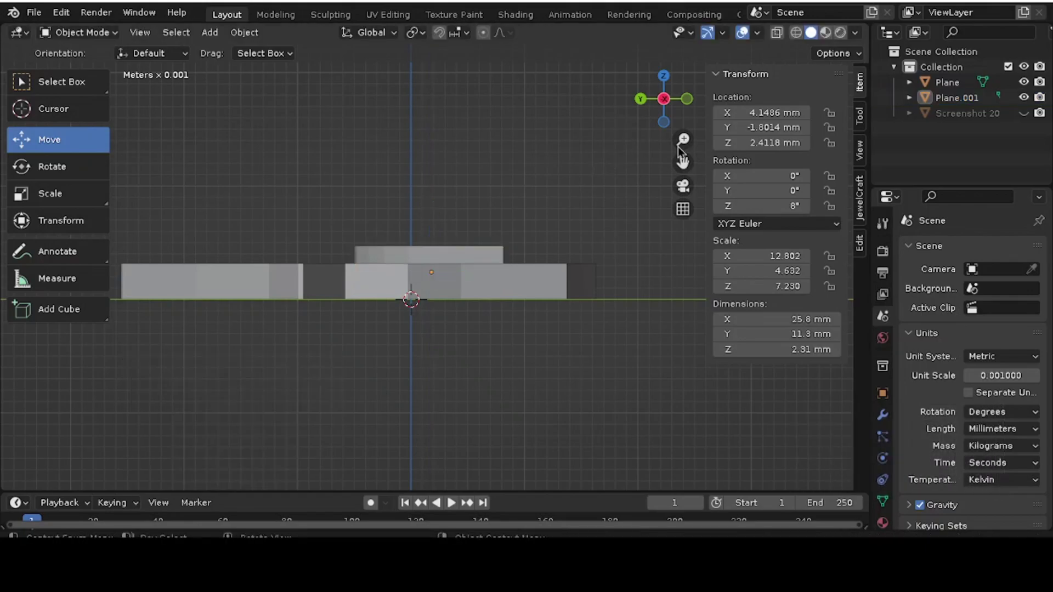
{"action": "left_click", "coordinate": [488, 252]}
{"action": "mouse_move", "coordinate": [664, 102]}
{"action": "left_mouse_down"}
{"action": "mouse_move", "coordinate": [667, 113]}
{"action": "mouse_move", "coordinate": [656, 82]}
{"action": "mouse_move", "coordinate": [659, 108]}
{"action": "left_mouse_up"}
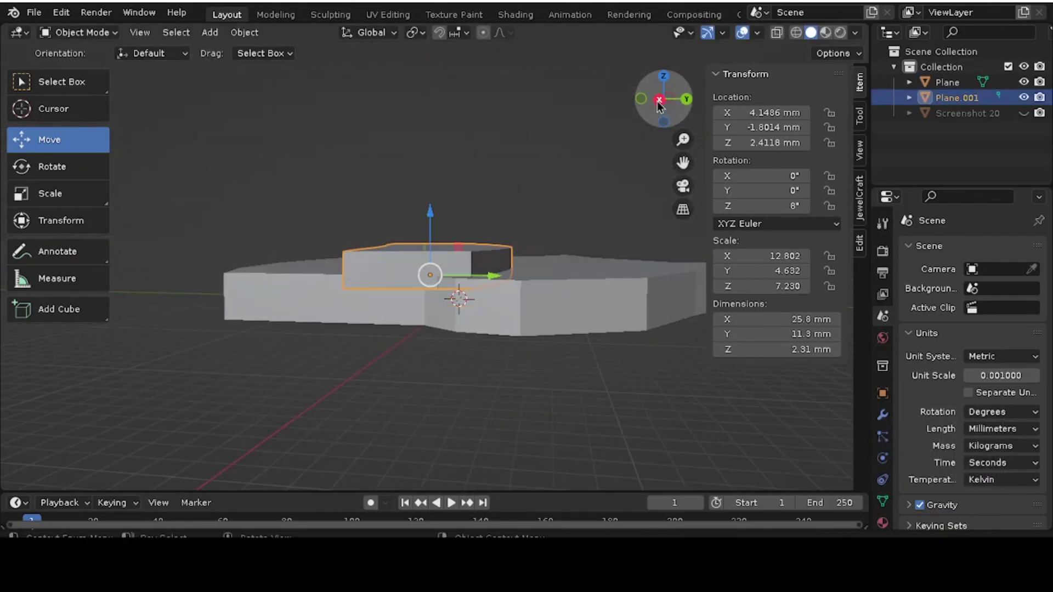
Step: Select the head from the side view and set its Z dimension to 3 mm
{"action": "left_click", "coordinate": [658, 102]}
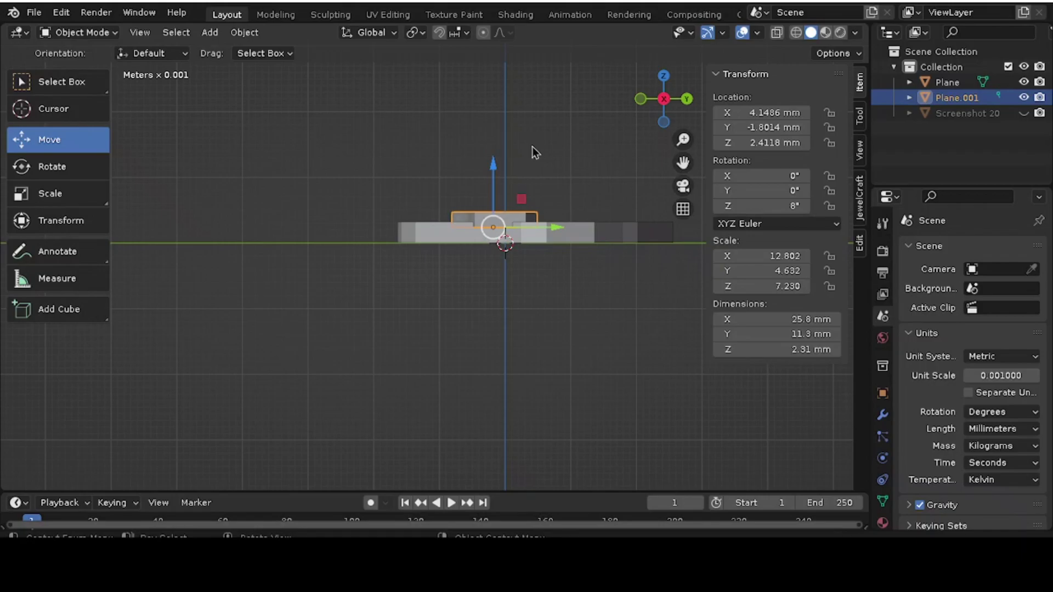
{"action": "scroll", "coordinate": [533, 196], "scroll_direction": "up", "scroll_amount": 4}
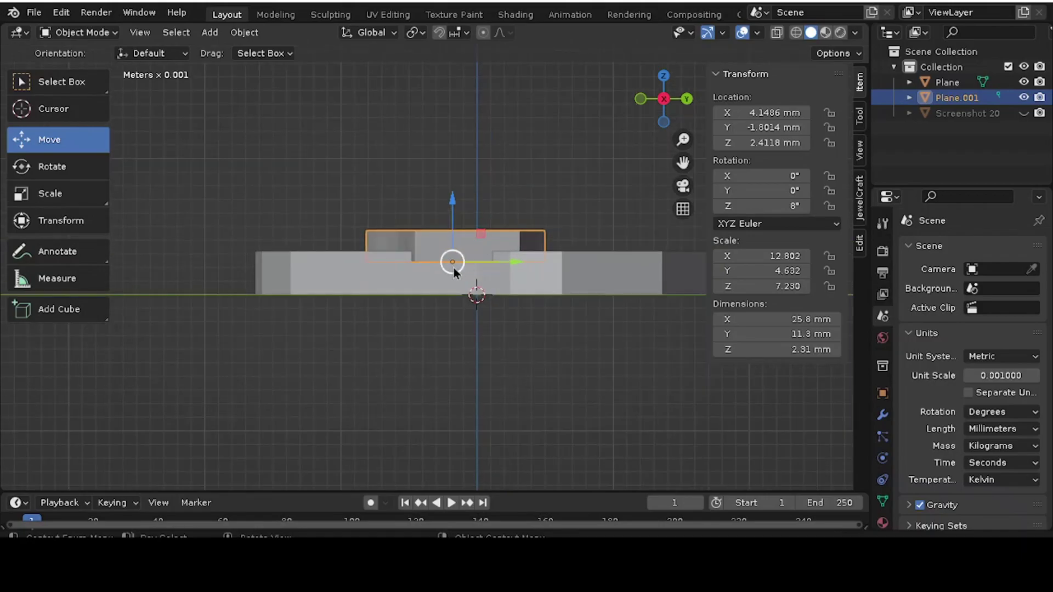
{"action": "scroll", "coordinate": [500, 237], "scroll_direction": "up", "scroll_amount": 5}
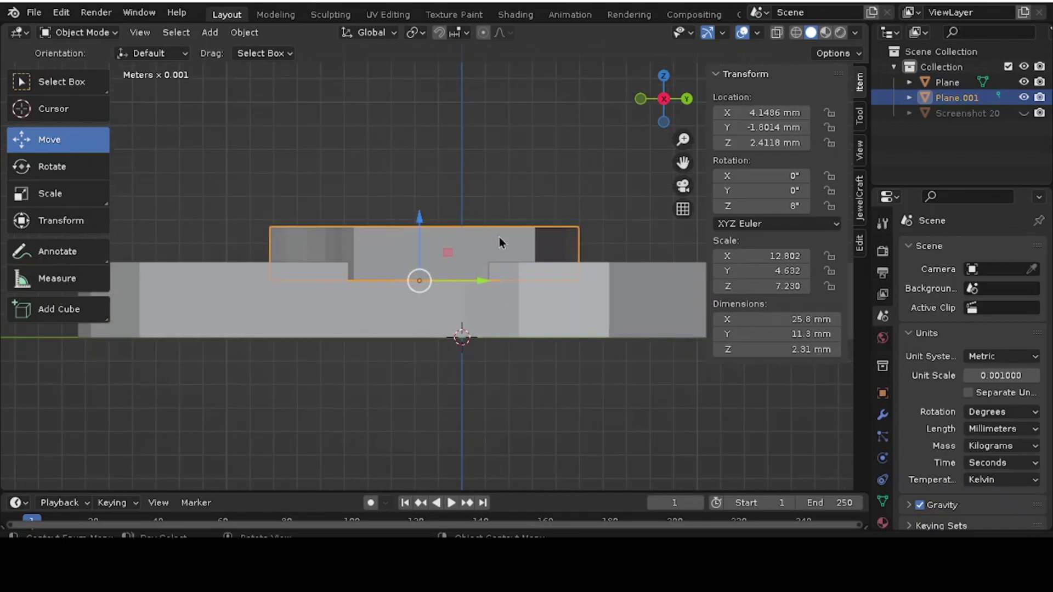
{"action": "left_click", "coordinate": [540, 357]}
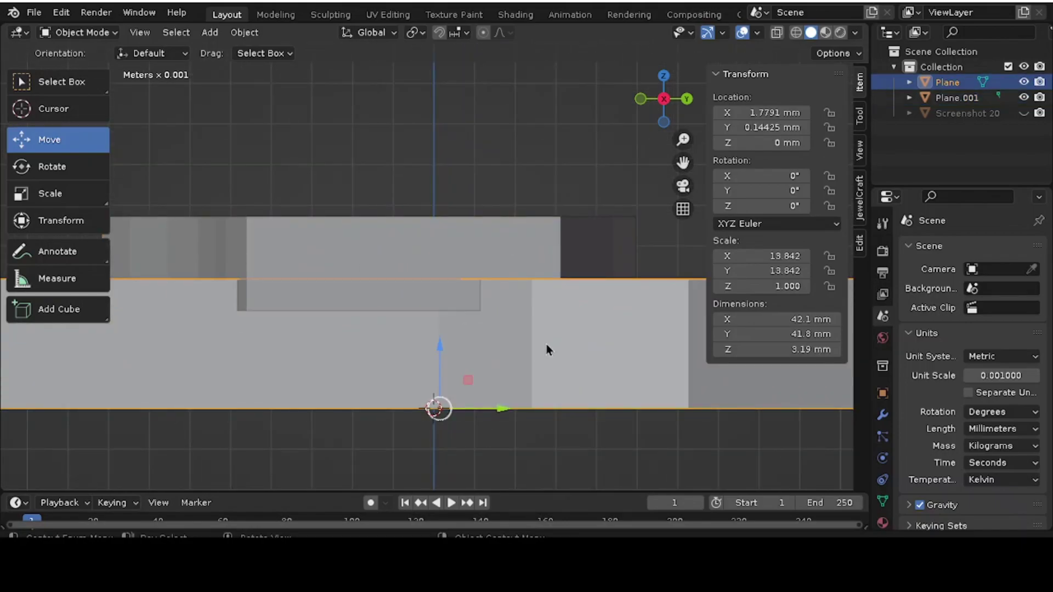
{"action": "left_click", "coordinate": [779, 350]}
{"action": "type", "text": "3"}
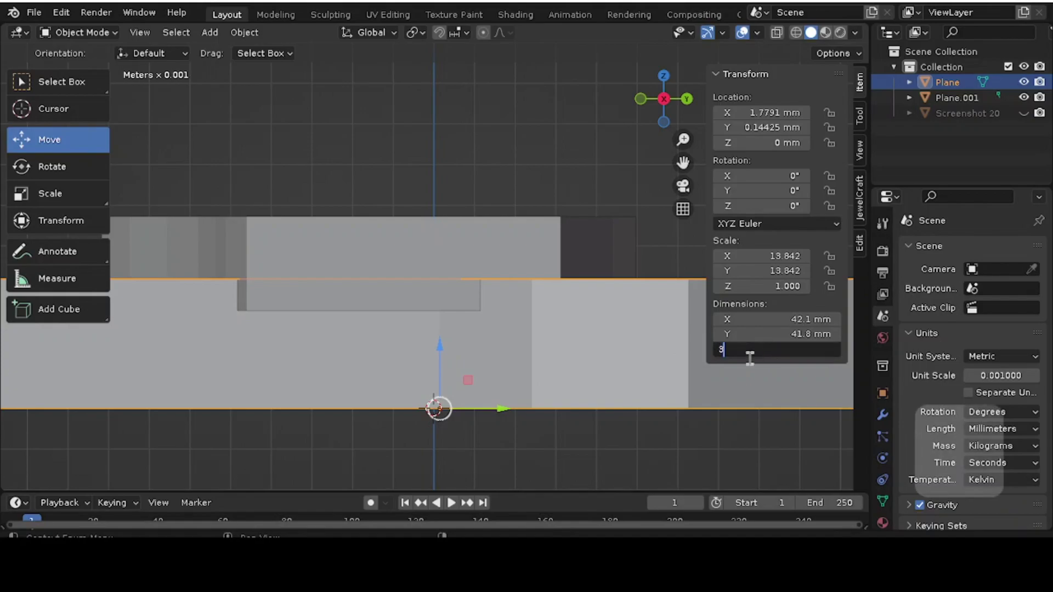
{"action": "key", "text": "Return"}
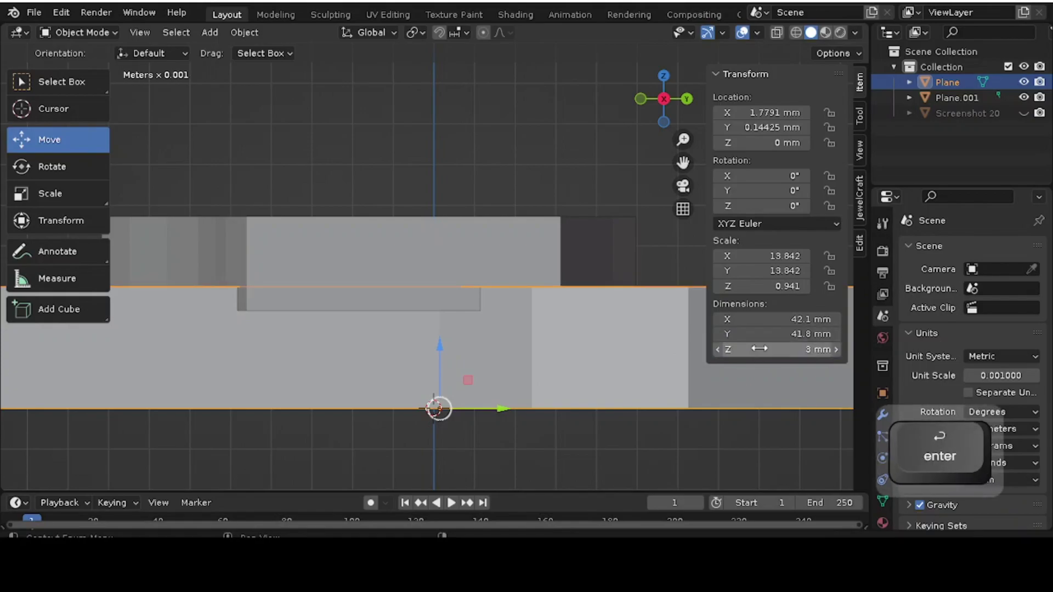
Step: Select the headband, check its placement from above and from the side, and set its Z dimension to 2 mm
{"action": "left_click", "coordinate": [463, 248]}
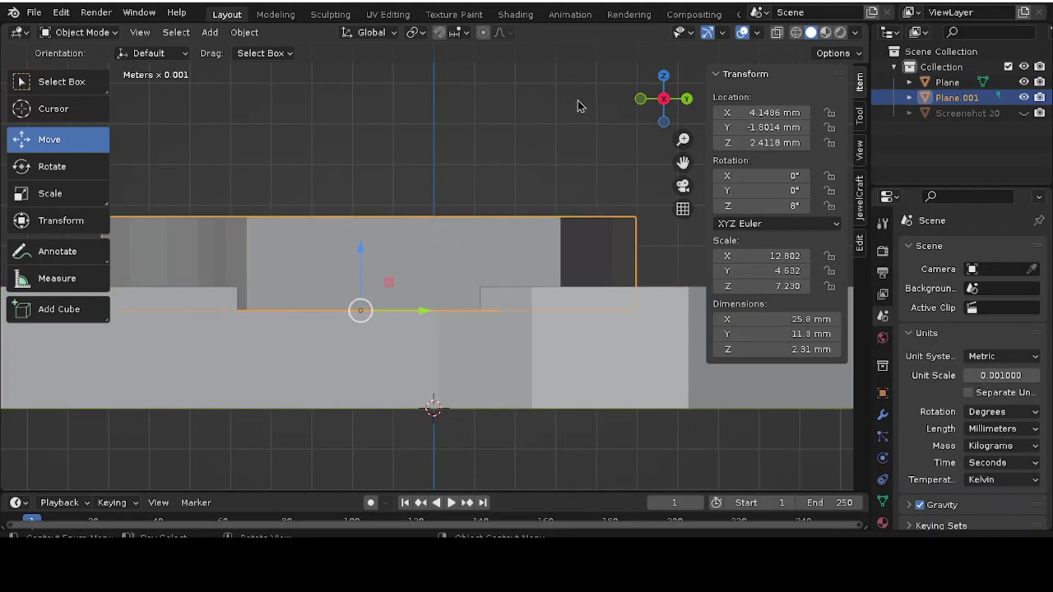
{"action": "left_click", "coordinate": [664, 77]}
{"action": "scroll", "coordinate": [533, 182], "scroll_direction": "down", "scroll_amount": 6}
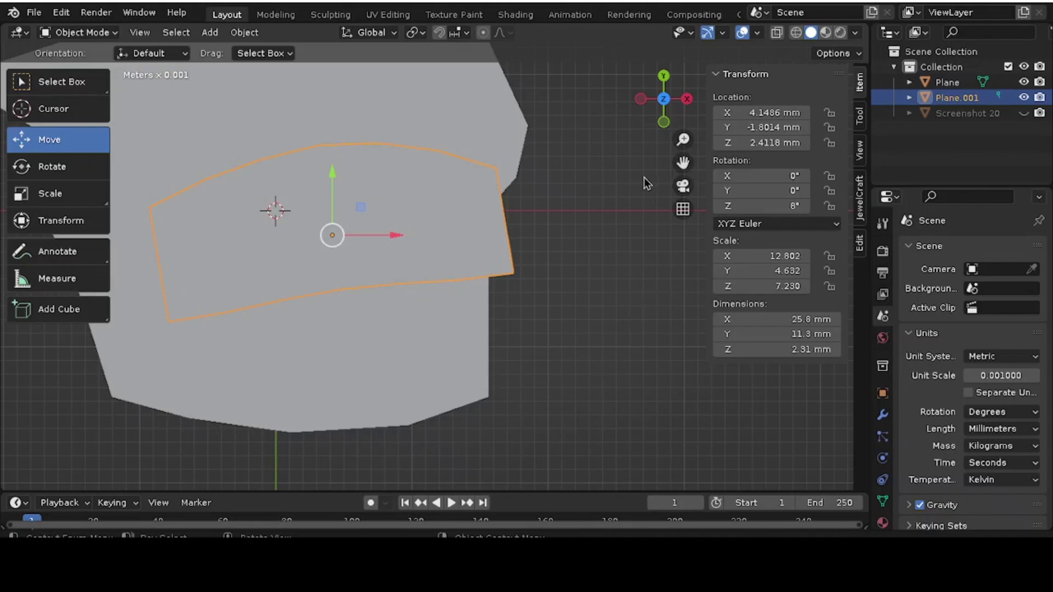
{"action": "left_click_drag", "start_coordinate": [687, 99], "coordinate": [686, 102]}
{"action": "left_click", "coordinate": [687, 100]}
{"action": "scroll", "coordinate": [511, 203], "scroll_direction": "down", "scroll_amount": 4}
{"action": "scroll", "coordinate": [513, 203], "scroll_direction": "up", "scroll_amount": 4}
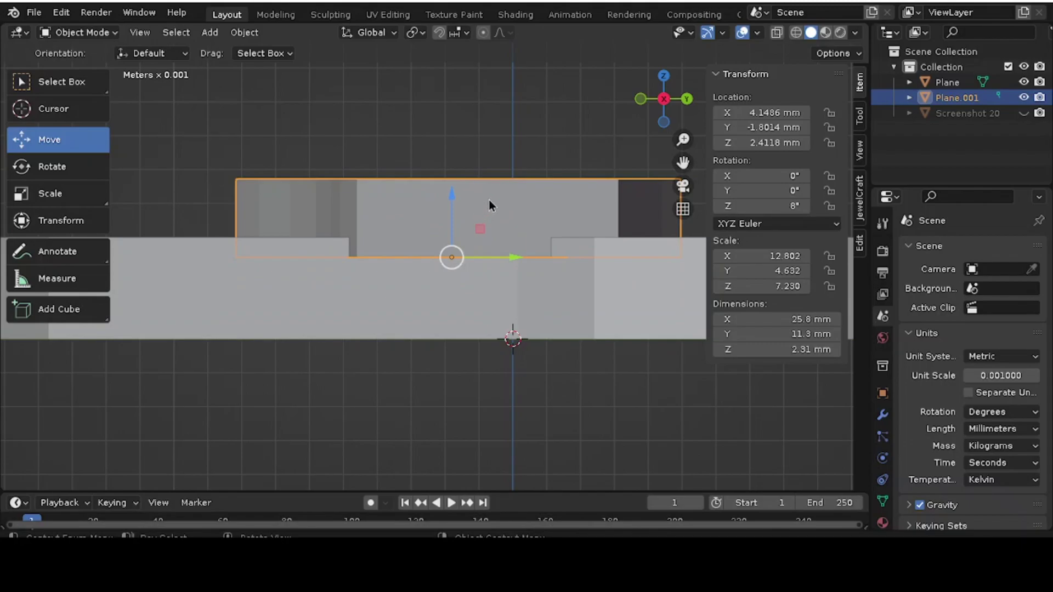
{"action": "left_click", "coordinate": [812, 347]}
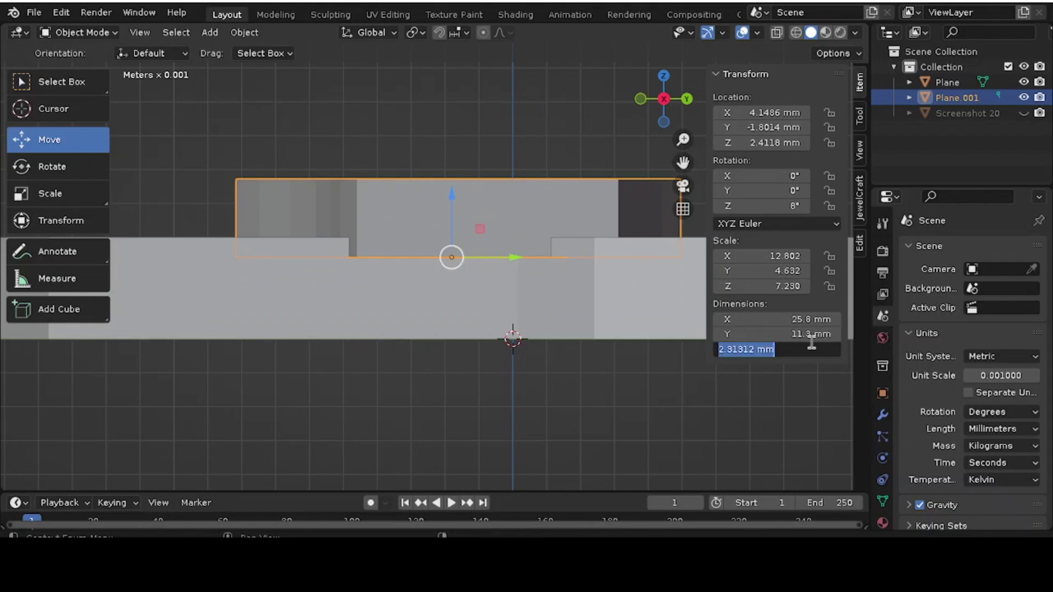
{"action": "type", "text": "2"}
{"action": "key", "text": "Return"}
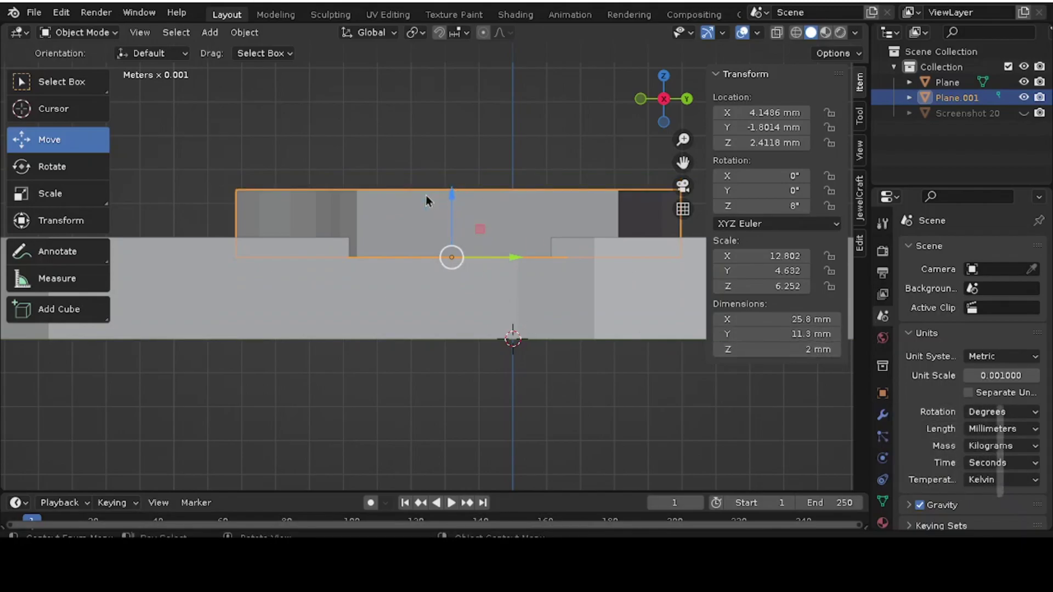
Step: Lower the headband slightly into the head to a Z location of about 2.32 mm and inspect the overlap
{"action": "mouse_move", "coordinate": [450, 195]}
{"action": "left_mouse_down"}
{"action": "mouse_move", "coordinate": [467, 156]}
{"action": "mouse_move", "coordinate": [450, 209]}
{"action": "left_mouse_up"}
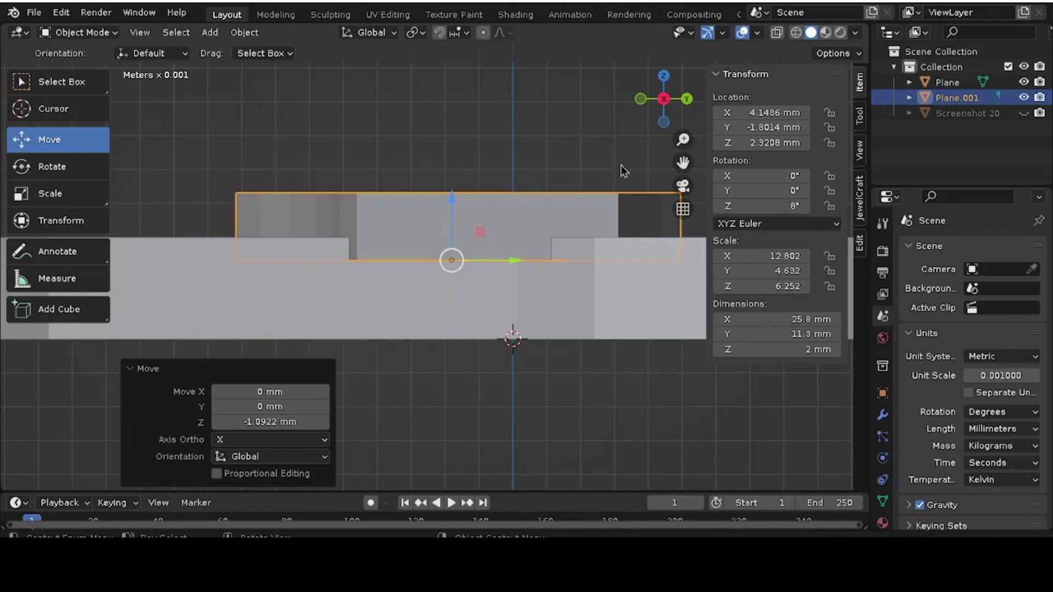
{"action": "left_click", "coordinate": [603, 148]}
{"action": "left_click_drag", "start_coordinate": [683, 163], "coordinate": [607, 254]}
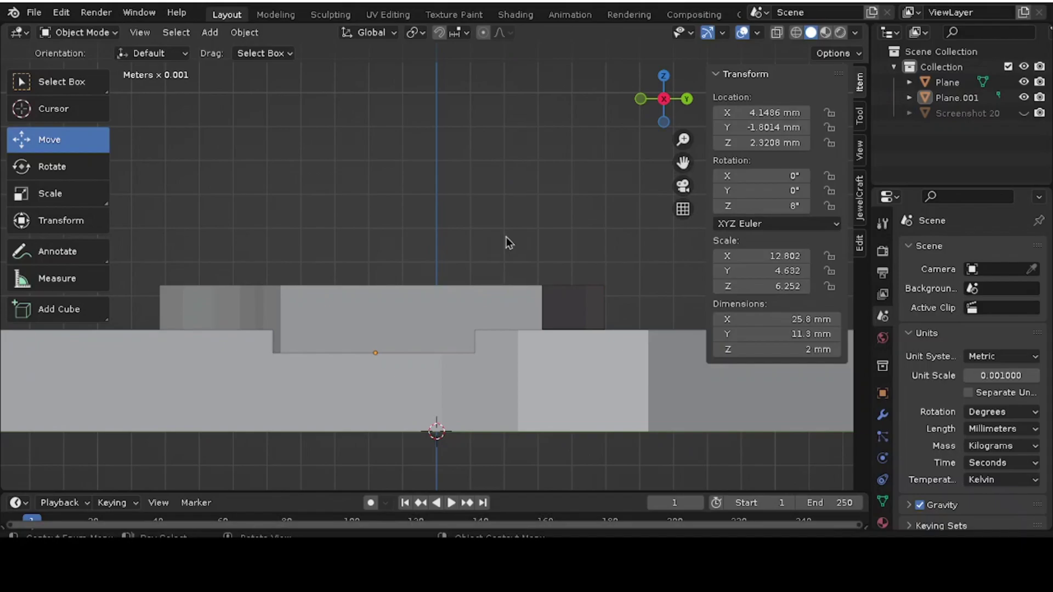
{"action": "scroll", "coordinate": [479, 180], "scroll_direction": "down", "scroll_amount": 3}
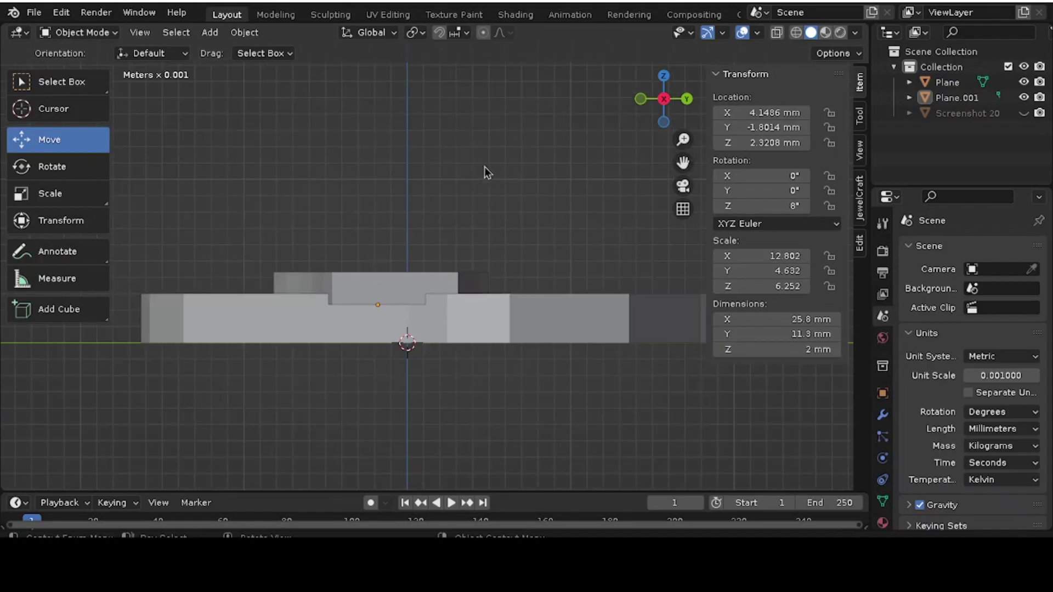
{"action": "left_click_drag", "start_coordinate": [661, 97], "coordinate": [642, 137]}
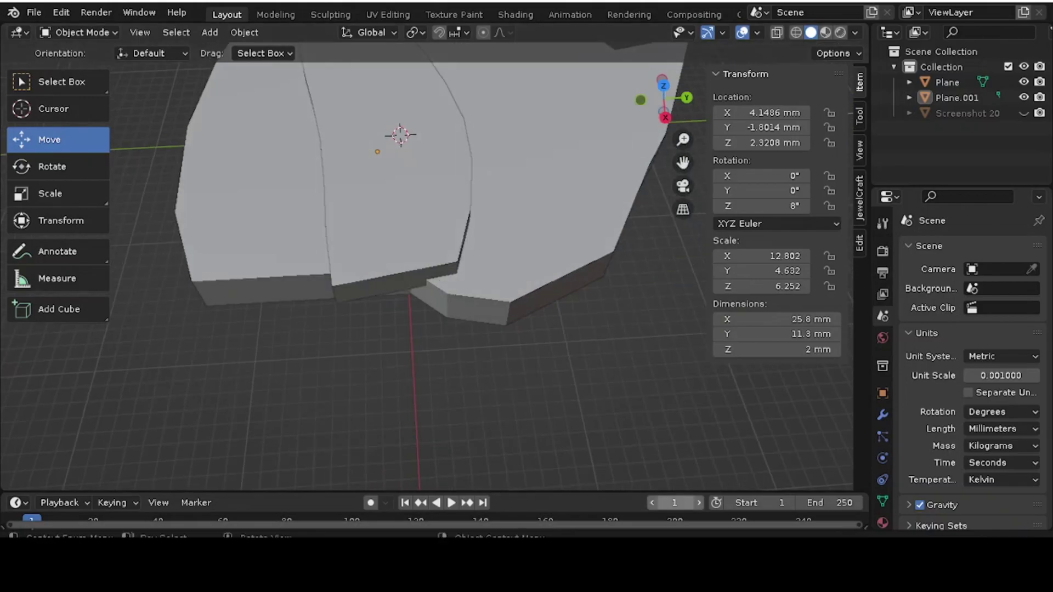
Step: Unhide the Screenshot 20 reference image and check which objects form the headband and the head
{"action": "left_click", "coordinate": [1023, 113]}
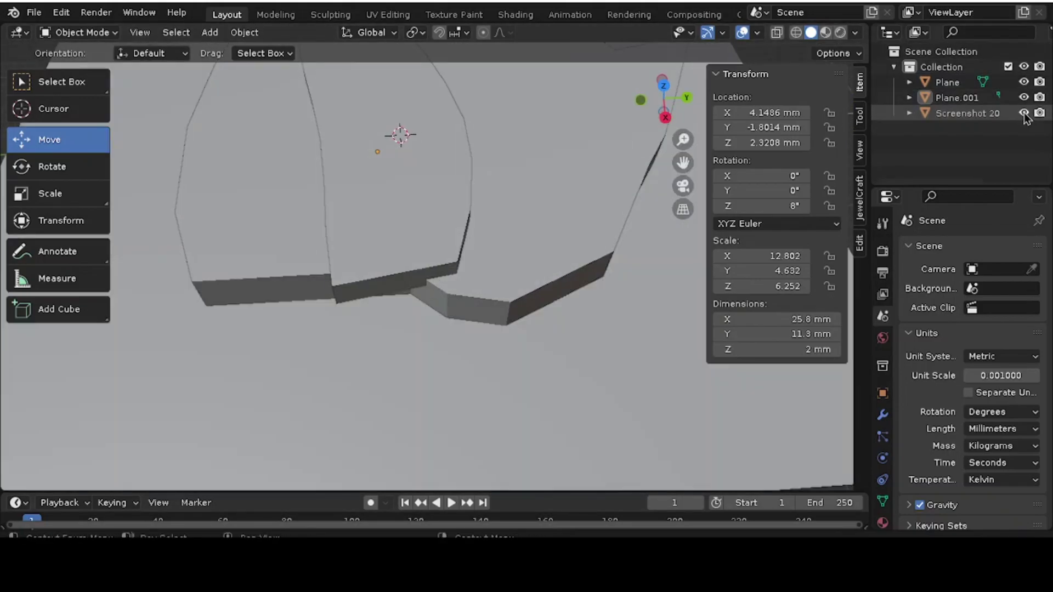
{"action": "scroll", "coordinate": [477, 258], "scroll_direction": "down", "scroll_amount": 3}
{"action": "left_click", "coordinate": [458, 232]}
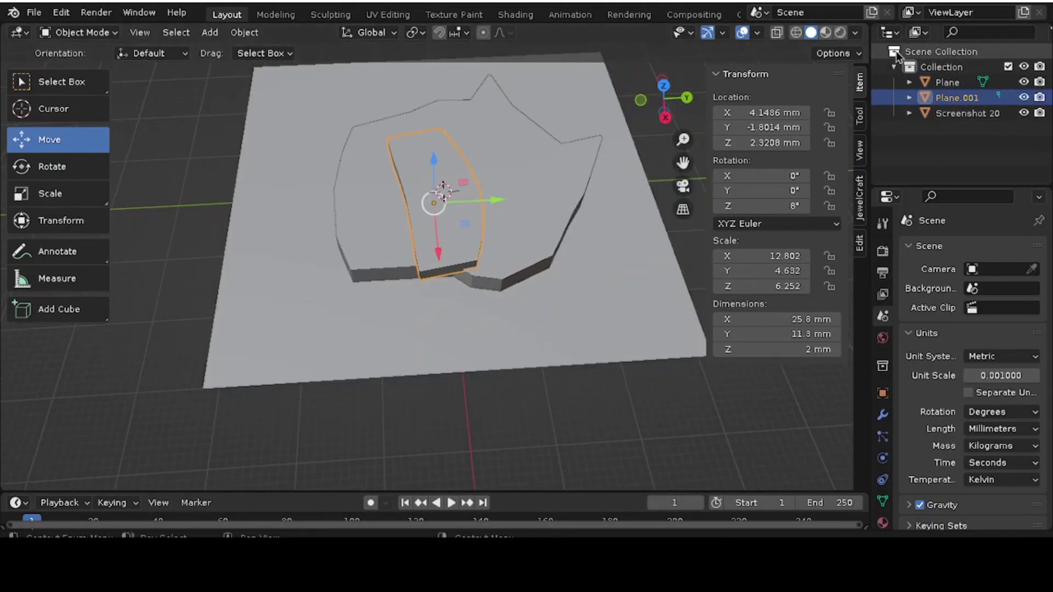
{"action": "left_click", "coordinate": [587, 192]}
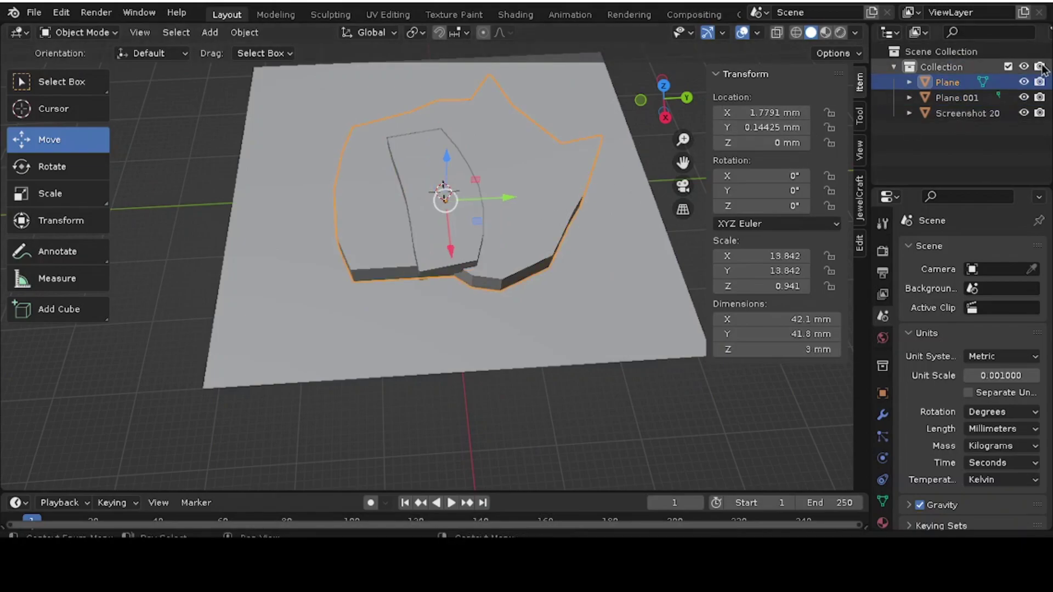
Step: Toggle the head object's viewport visibility off and on
{"action": "left_click", "coordinate": [1024, 82]}
{"action": "left_click", "coordinate": [1024, 82]}
{"action": "left_click", "coordinate": [1024, 82]}
{"action": "left_click", "coordinate": [1028, 82]}
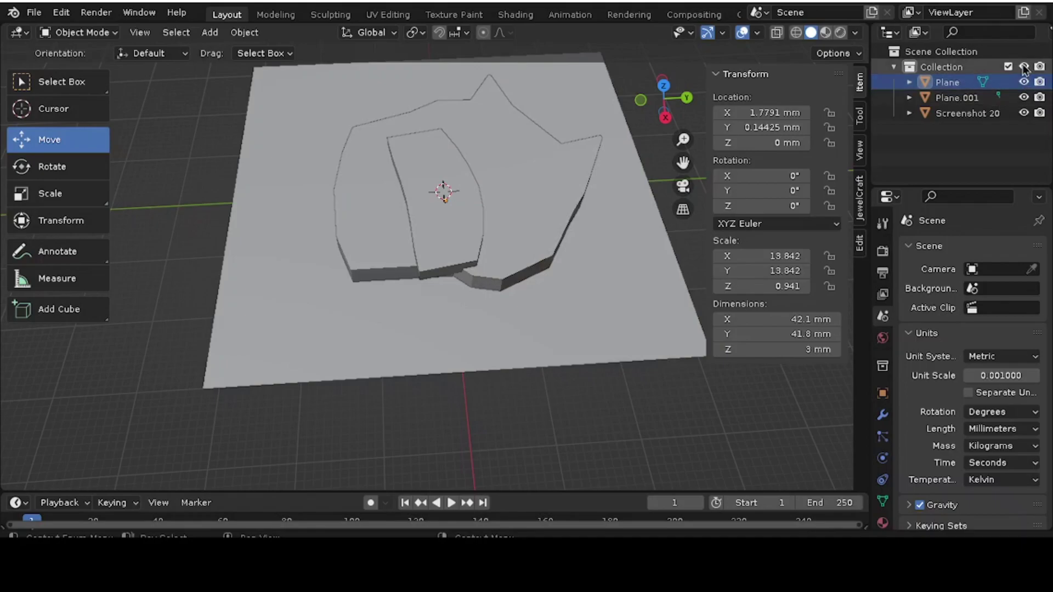
{"action": "right_click", "coordinate": [948, 73]}
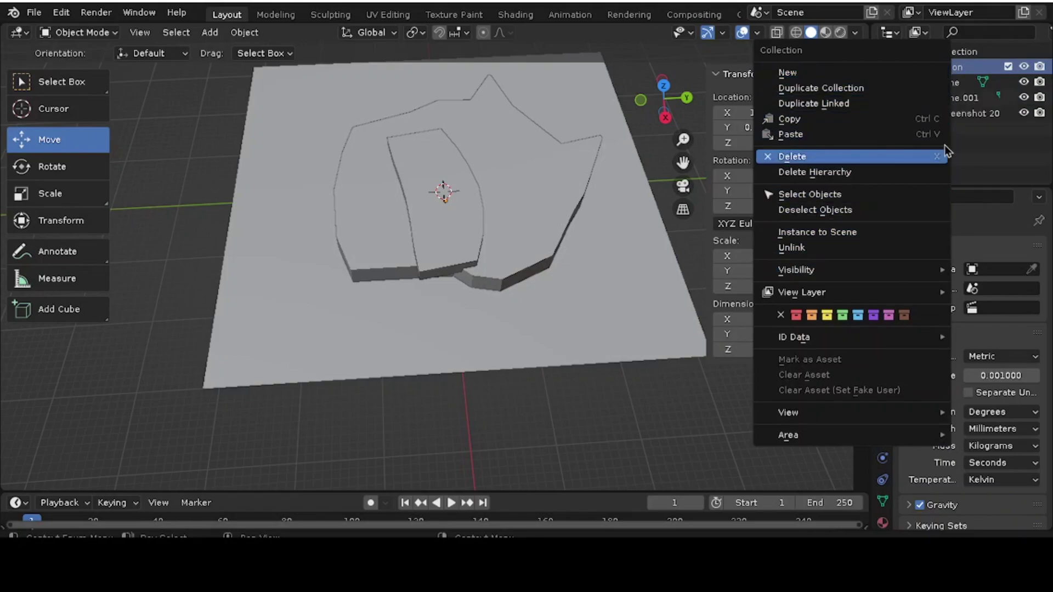
{"action": "right_click", "coordinate": [969, 70]}
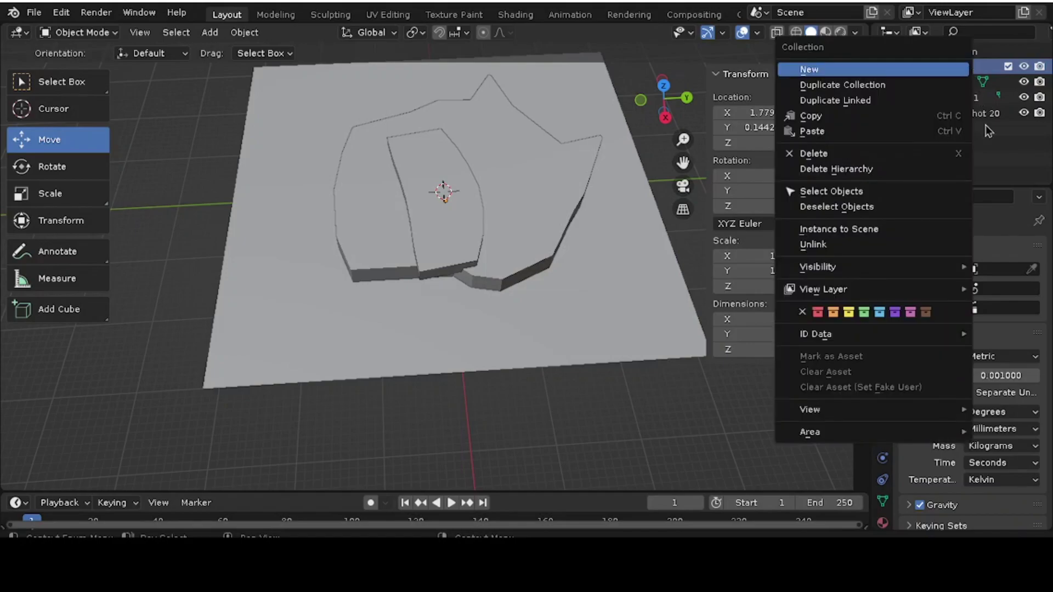
{"action": "right_click", "coordinate": [933, 136]}
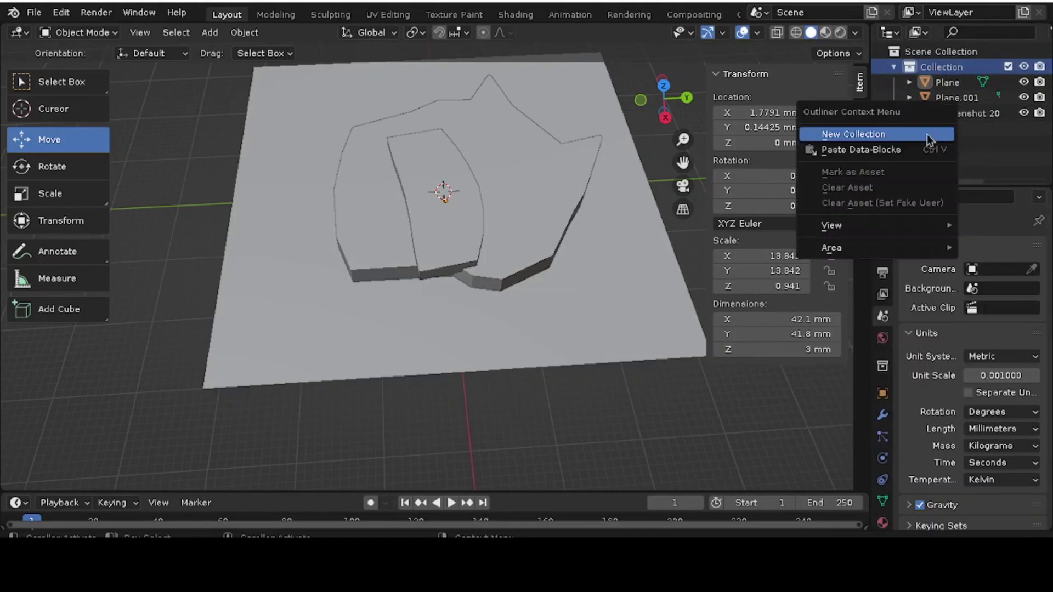
{"action": "right_click", "coordinate": [991, 151]}
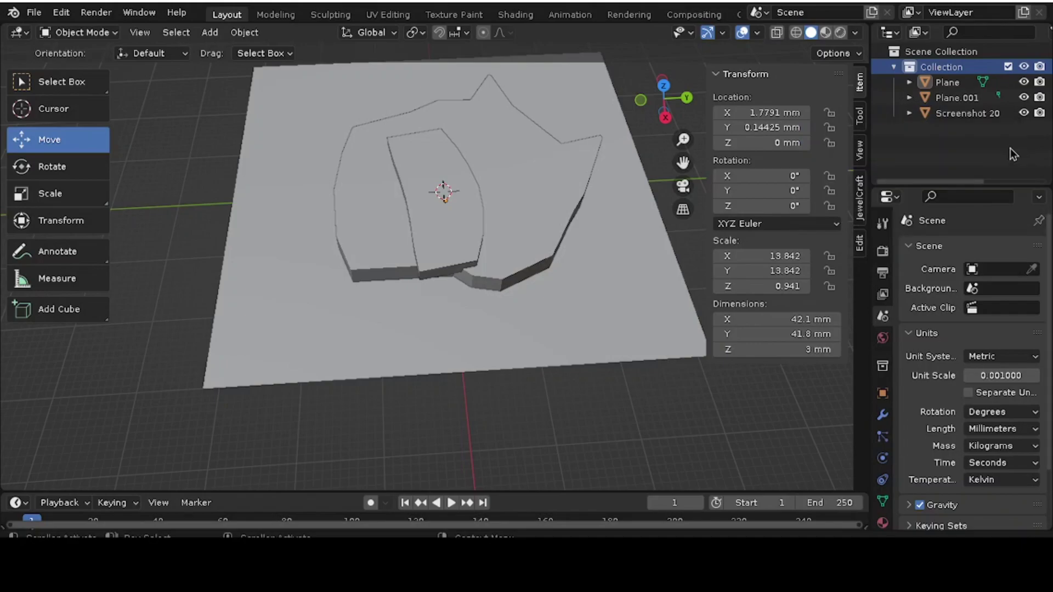
{"action": "right_click", "coordinate": [959, 136]}
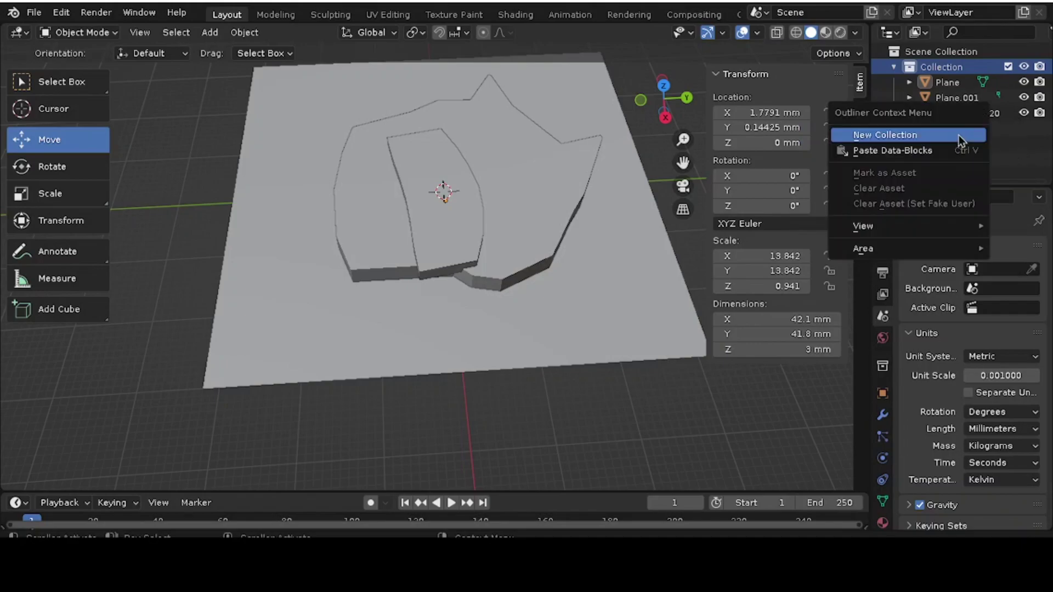
Step: Hide the whole collection in the viewport and show it again
{"action": "left_click", "coordinate": [1025, 66]}
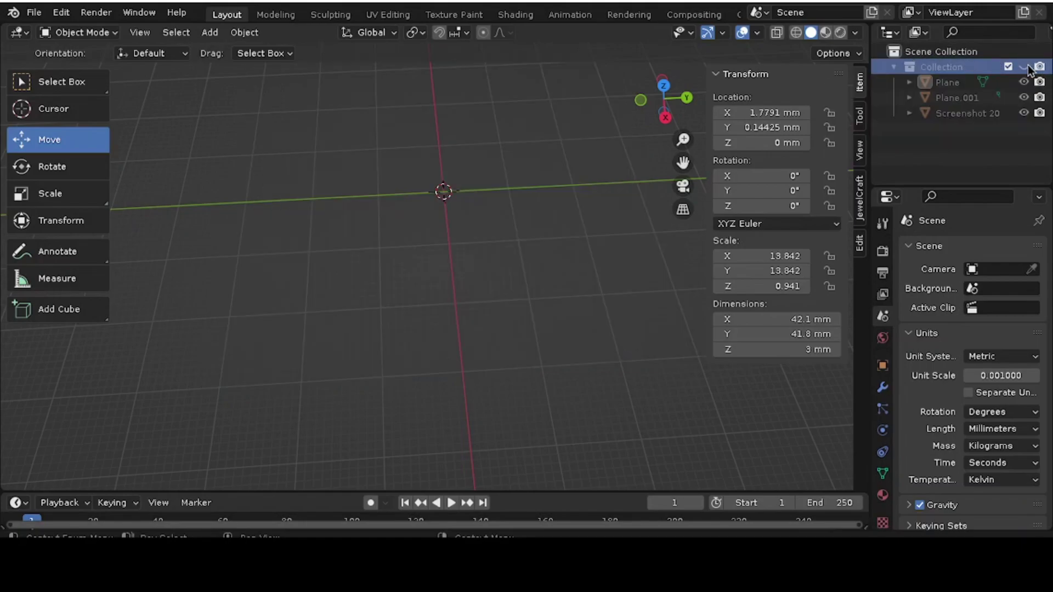
{"action": "left_click", "coordinate": [1024, 67]}
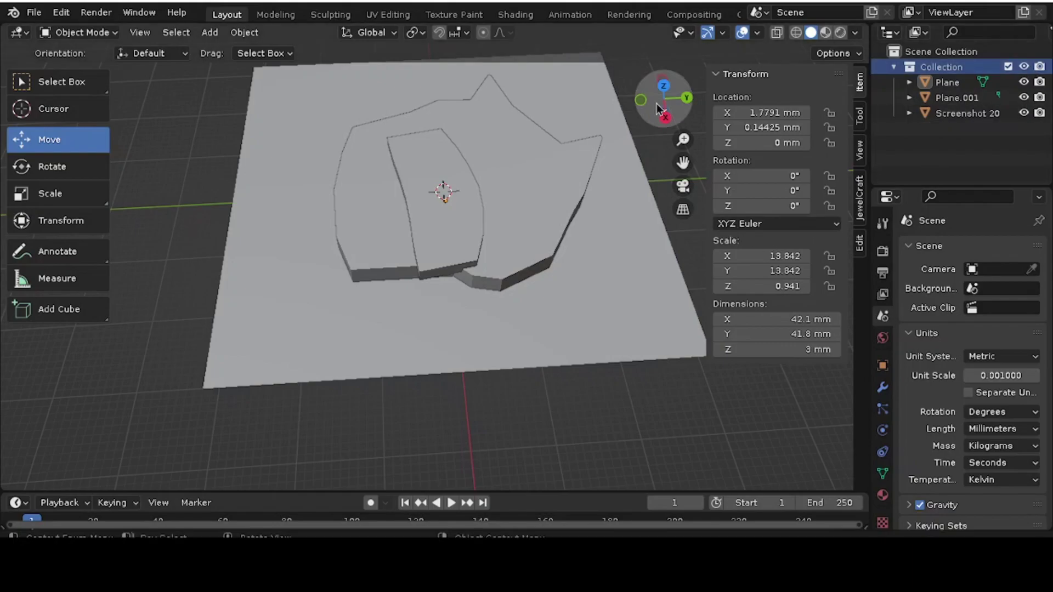
Step: Examine the head and headband outlines over the reference plane from directly above and up close
{"action": "left_click", "coordinate": [663, 86]}
{"action": "scroll", "coordinate": [661, 99], "scroll_direction": "down", "scroll_amount": 6}
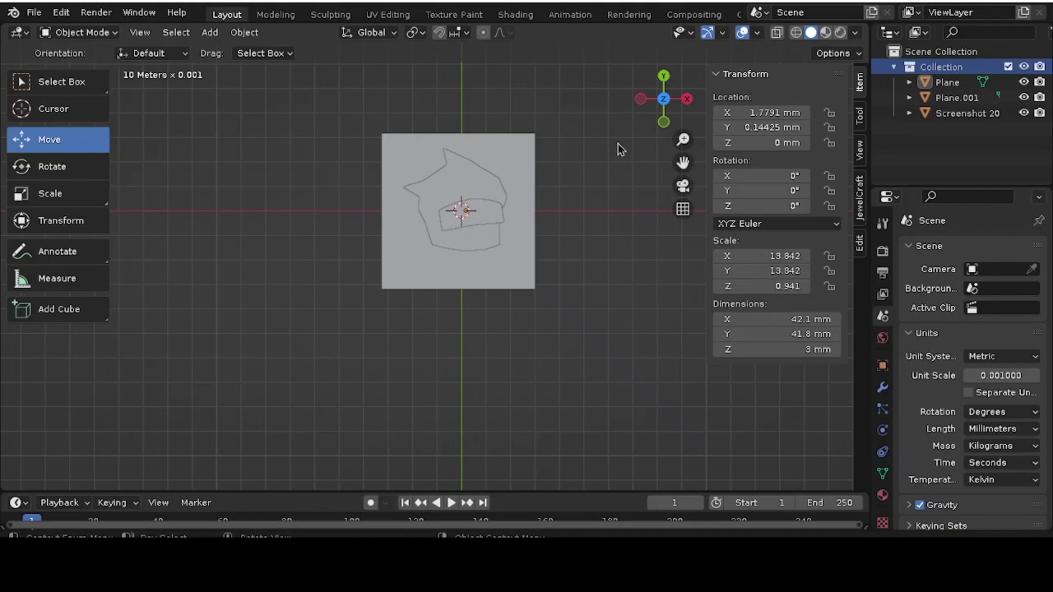
{"action": "scroll", "coordinate": [463, 207], "scroll_direction": "up", "scroll_amount": 4}
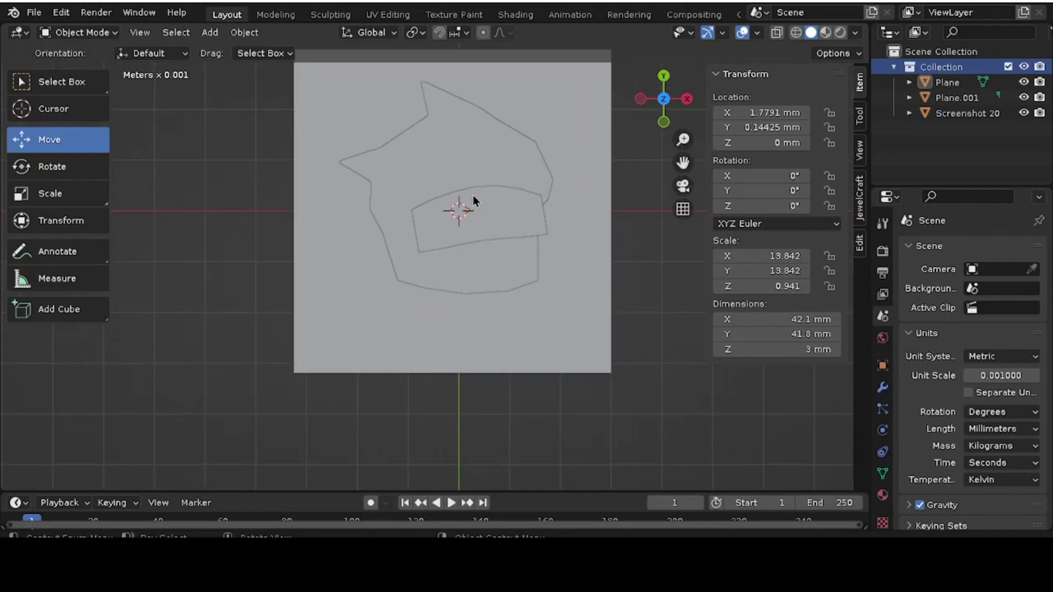
{"action": "left_click_drag", "start_coordinate": [683, 163], "coordinate": [609, 244]}
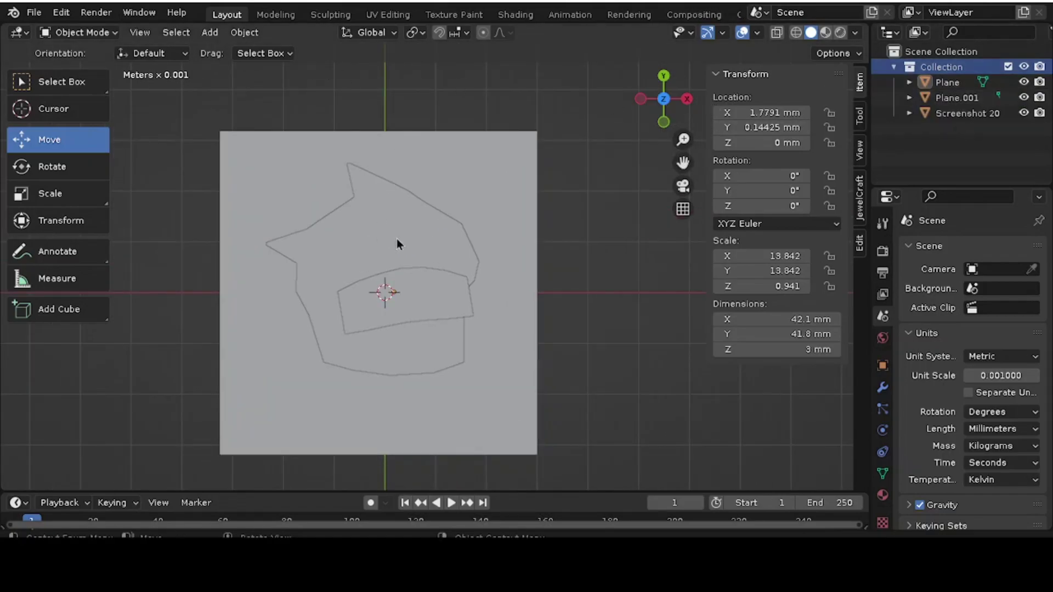
{"action": "scroll", "coordinate": [410, 237], "scroll_direction": "up", "scroll_amount": 3}
{"action": "scroll", "coordinate": [400, 235], "scroll_direction": "down", "scroll_amount": 3}
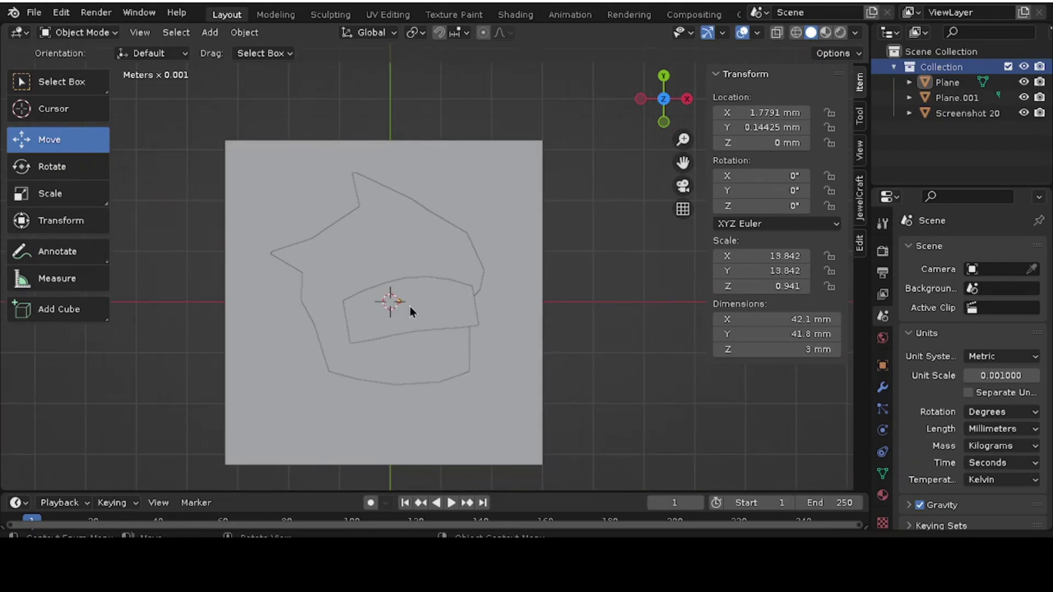
{"action": "scroll", "coordinate": [410, 306], "scroll_direction": "up", "scroll_amount": 3}
{"action": "left_click", "coordinate": [413, 308]}
{"action": "left_click_drag", "start_coordinate": [669, 94], "coordinate": [550, 247]}
Step: Hide the head object and switch to material preview shading to compare the headband with the reference drawing
{"action": "left_click", "coordinate": [948, 82]}
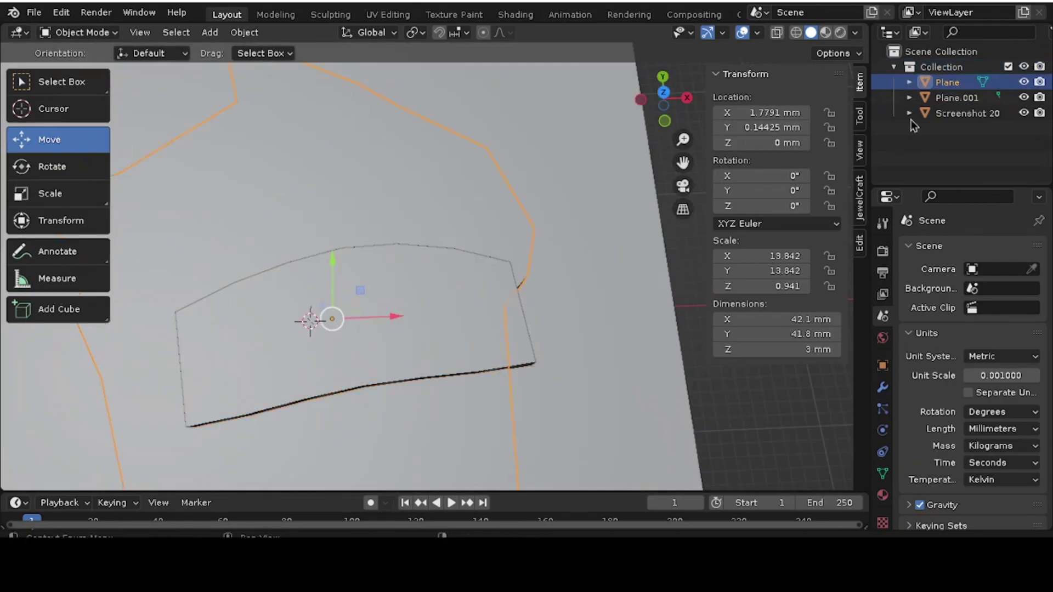
{"action": "left_click", "coordinate": [1024, 82]}
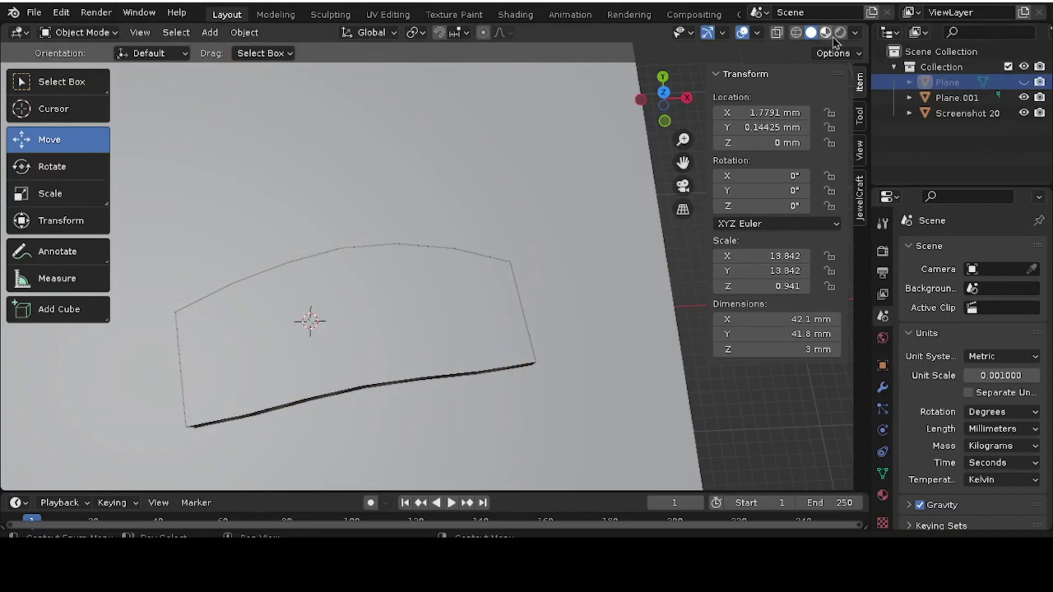
{"action": "left_click", "coordinate": [826, 33]}
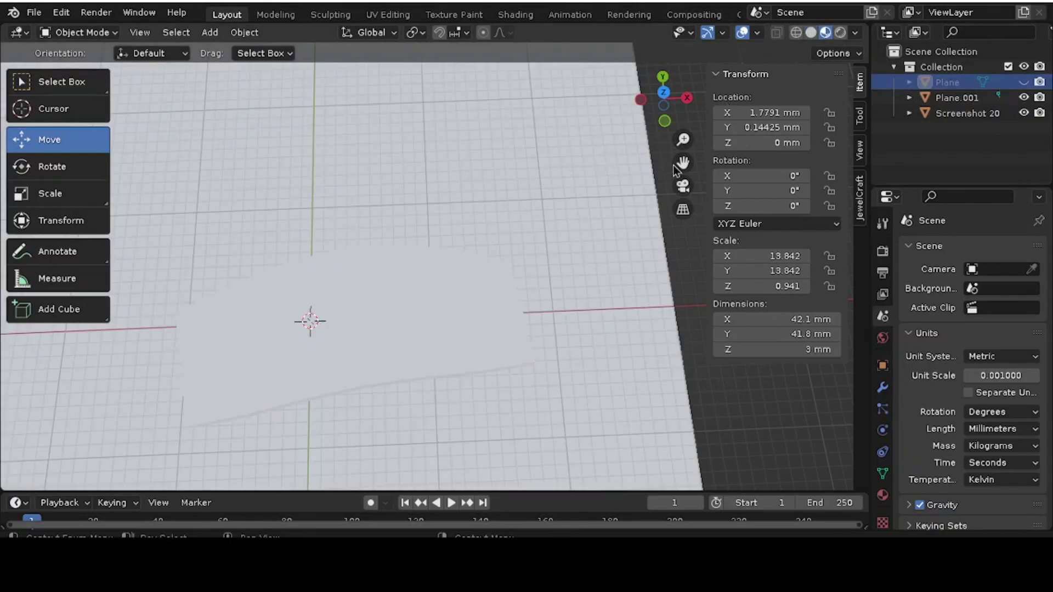
{"action": "middle_click_drag", "start_coordinate": [338, 241], "coordinate": [466, 301], "text": "shift"}
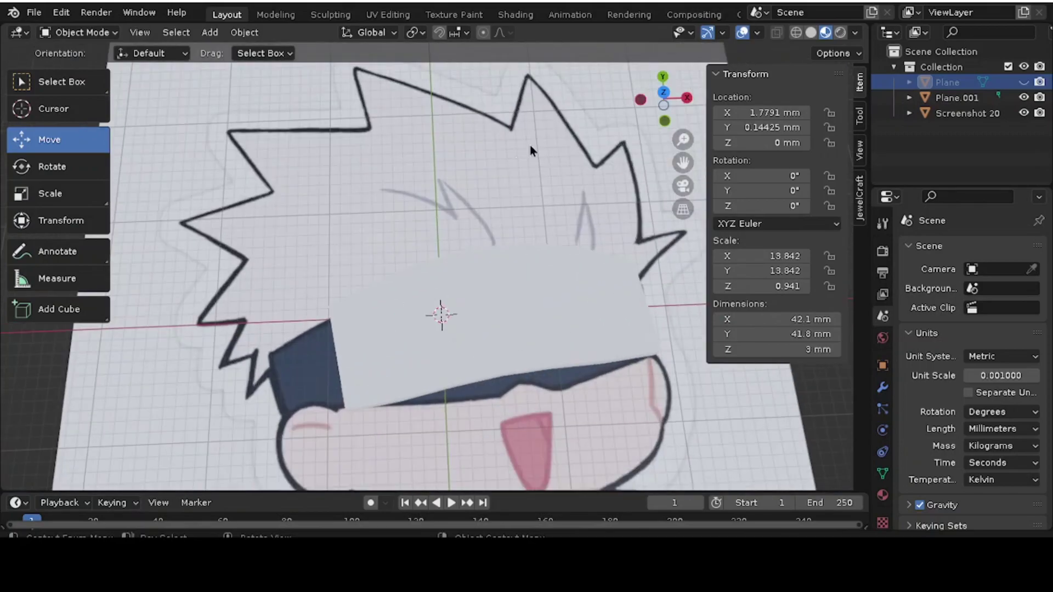
Step: Examine the raised headband on the head from low side angles and return the viewport to solid shading
{"action": "left_click_drag", "start_coordinate": [660, 116], "coordinate": [652, 165]}
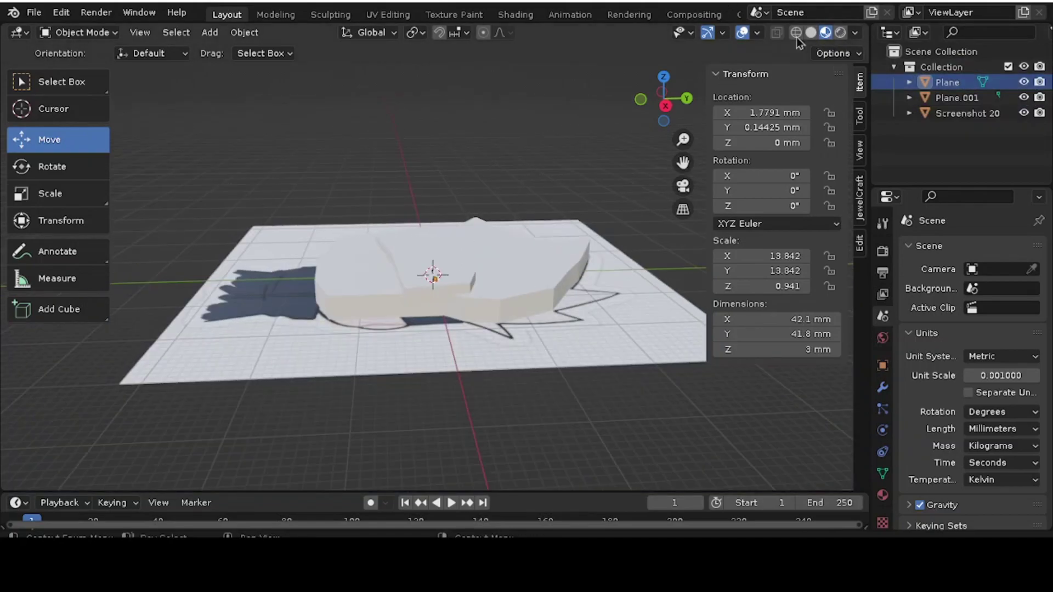
{"action": "left_click_drag", "start_coordinate": [677, 102], "coordinate": [763, 113]}
{"action": "left_click_drag", "start_coordinate": [665, 101], "coordinate": [705, 102]}
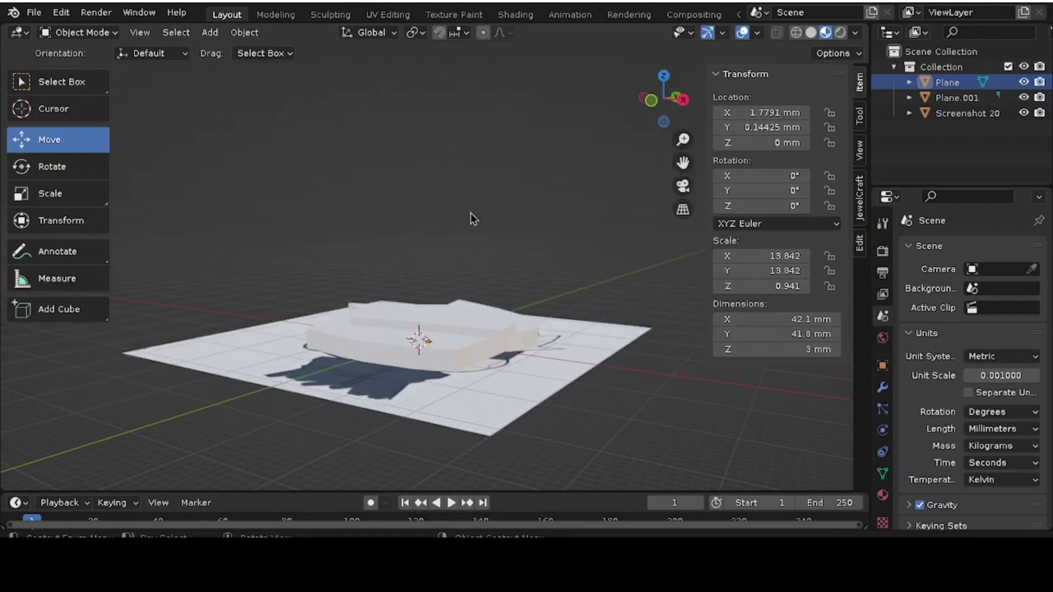
{"action": "scroll", "coordinate": [488, 198], "scroll_direction": "up", "scroll_amount": 5}
{"action": "scroll", "coordinate": [369, 447], "scroll_direction": "down", "scroll_amount": 2}
{"action": "left_click", "coordinate": [811, 33]}
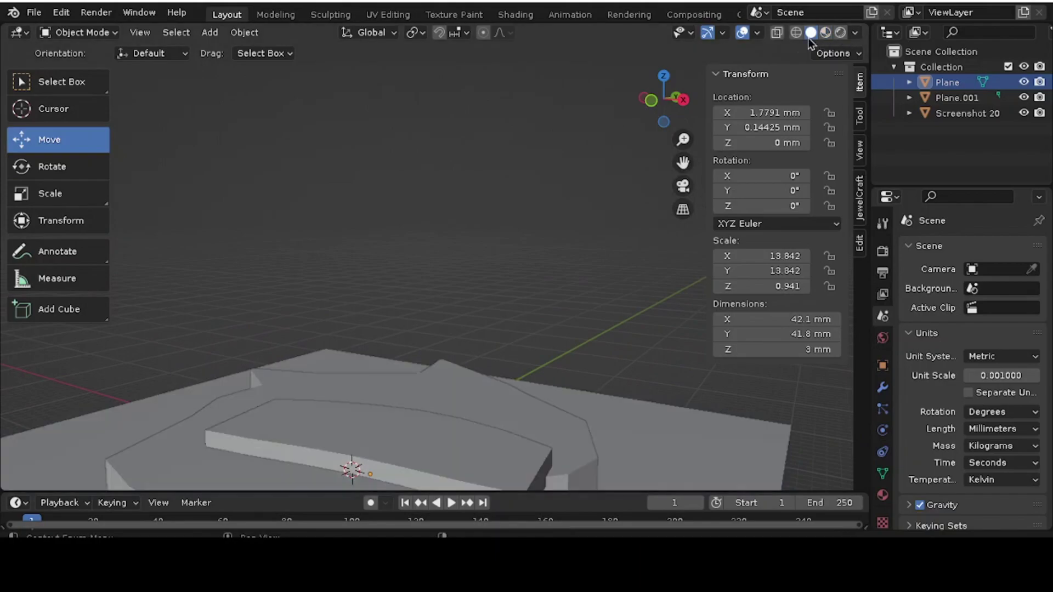
{"action": "mouse_move", "coordinate": [683, 163]}
{"action": "left_mouse_down"}
{"action": "mouse_move", "coordinate": [701, 114]}
{"action": "mouse_move", "coordinate": [544, 259]}
{"action": "left_mouse_up"}
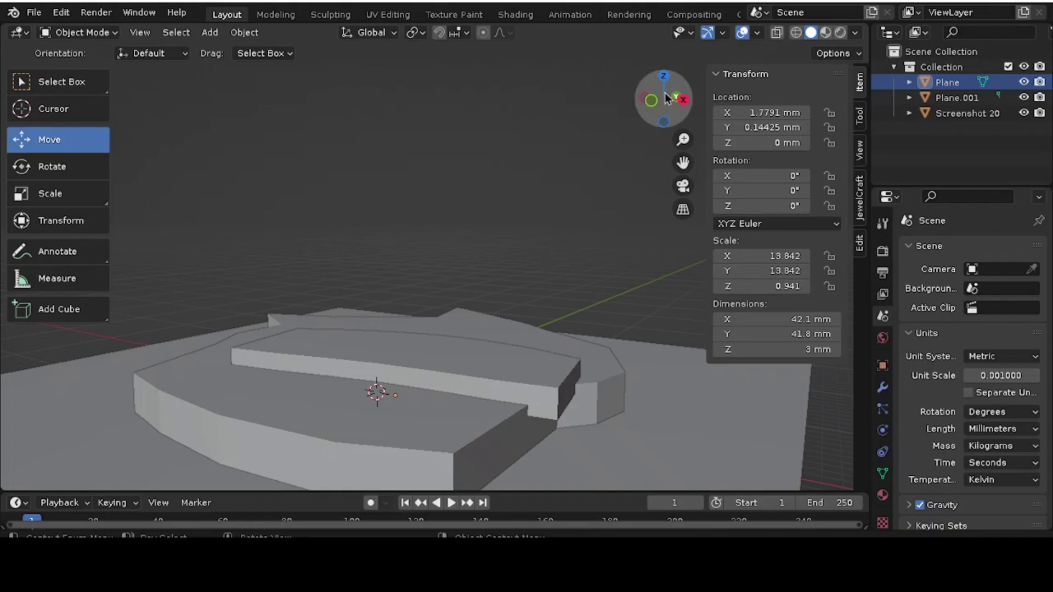
Step: Delete the head, the headband and the Screenshot 20 reference image together from the scene
{"action": "left_click", "coordinate": [664, 76]}
{"action": "scroll", "coordinate": [561, 226], "scroll_direction": "down", "scroll_amount": 3}
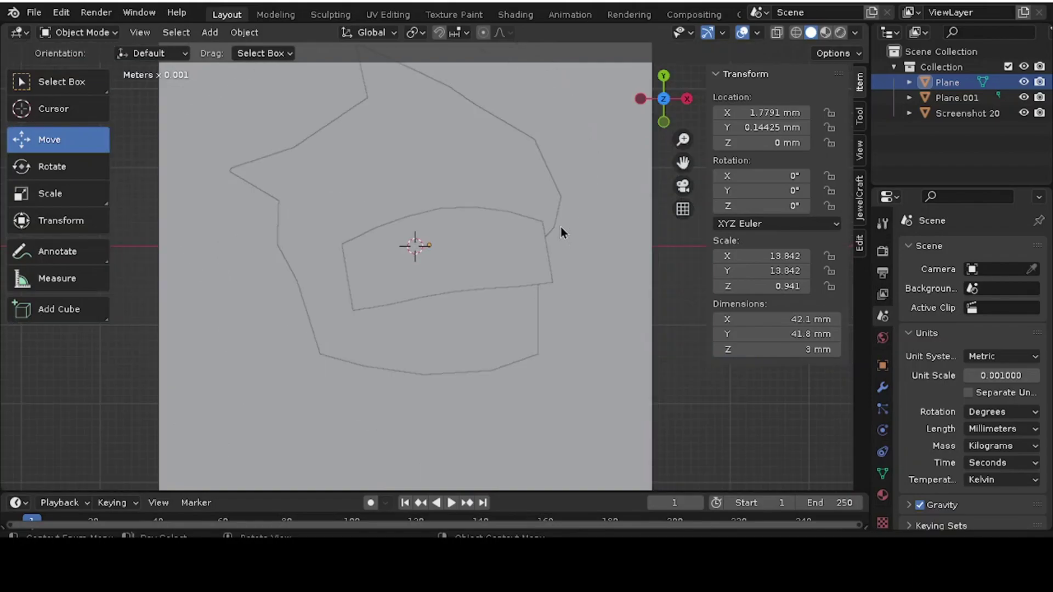
{"action": "scroll", "coordinate": [494, 220], "scroll_direction": "down", "scroll_amount": 3}
{"action": "scroll", "coordinate": [422, 164], "scroll_direction": "up", "scroll_amount": 2}
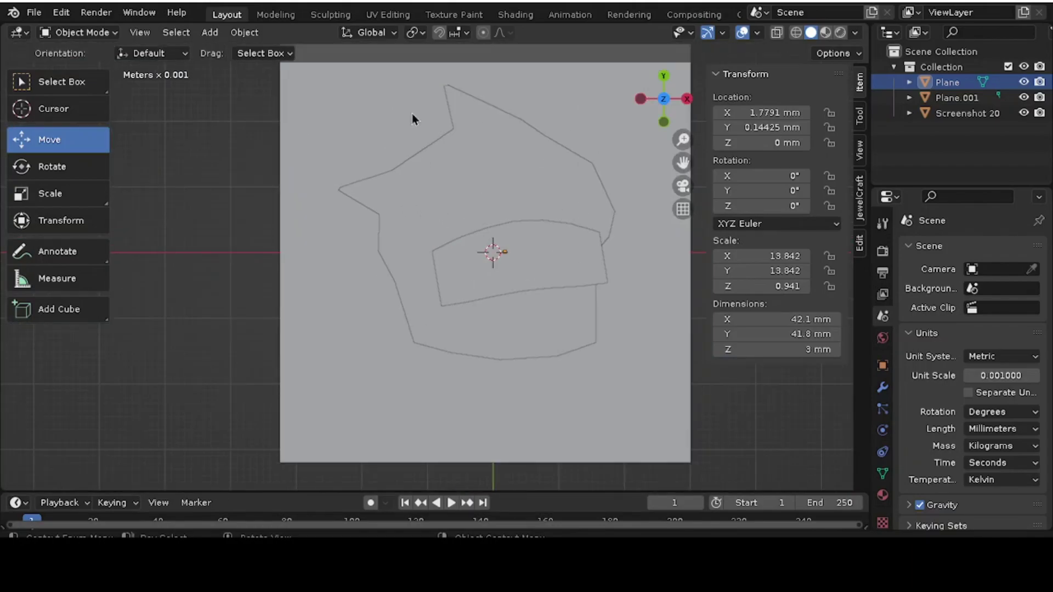
{"action": "scroll", "coordinate": [395, 117], "scroll_direction": "down", "scroll_amount": 5}
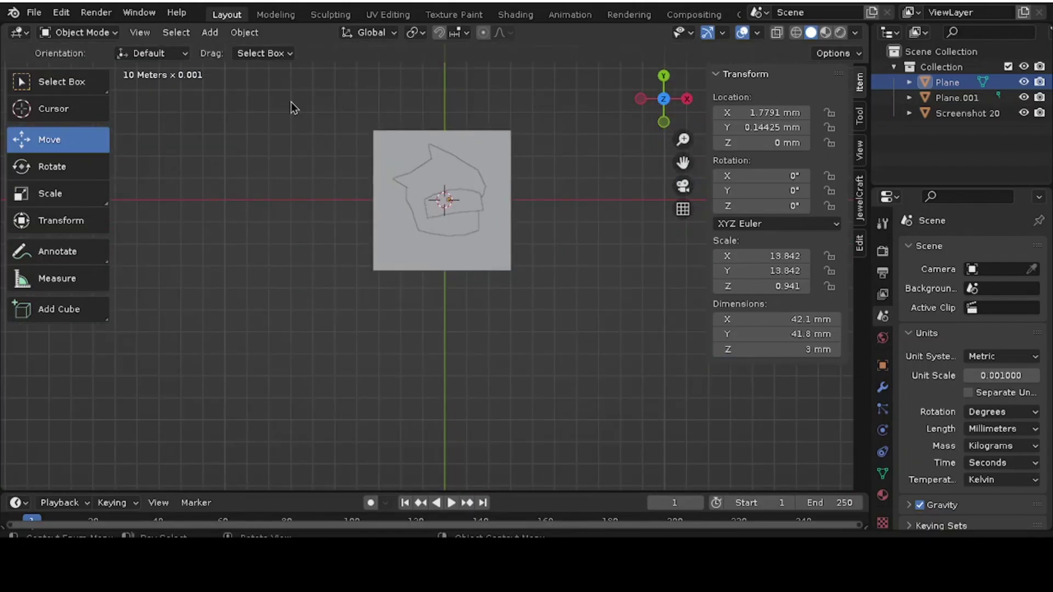
{"action": "scroll", "coordinate": [387, 167], "scroll_direction": "up", "scroll_amount": 3}
{"action": "left_click", "coordinate": [389, 147]}
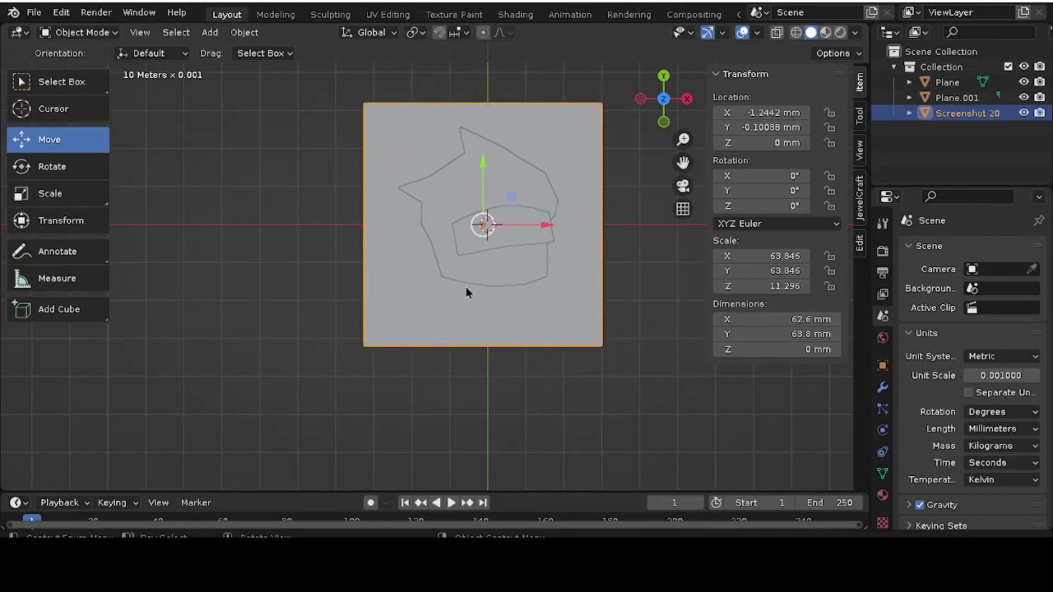
{"action": "left_click_drag", "start_coordinate": [376, 68], "coordinate": [578, 436]}
{"action": "right_click", "coordinate": [560, 342]}
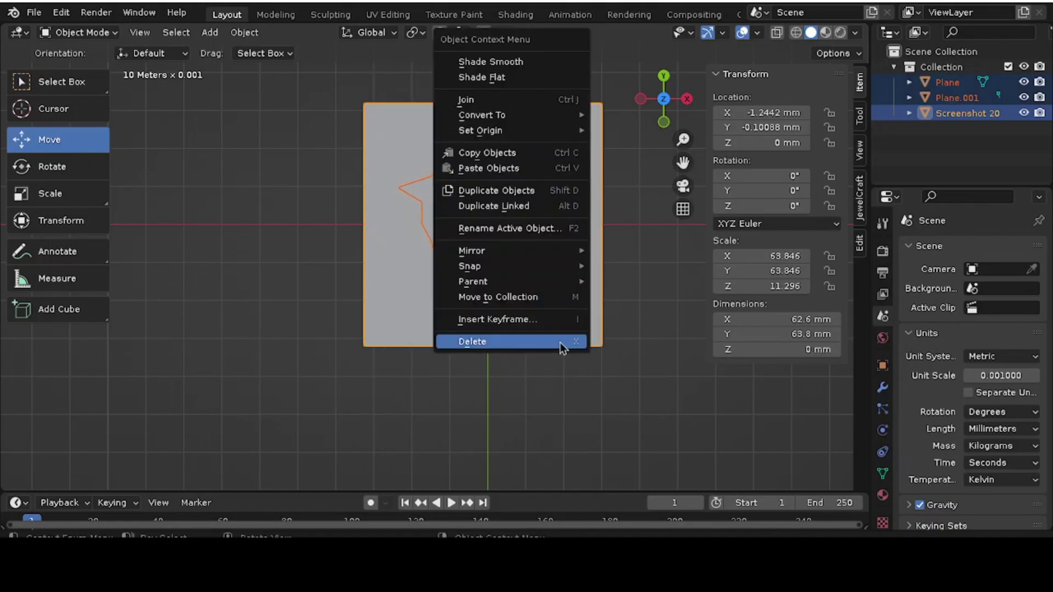
{"action": "left_click", "coordinate": [552, 351]}
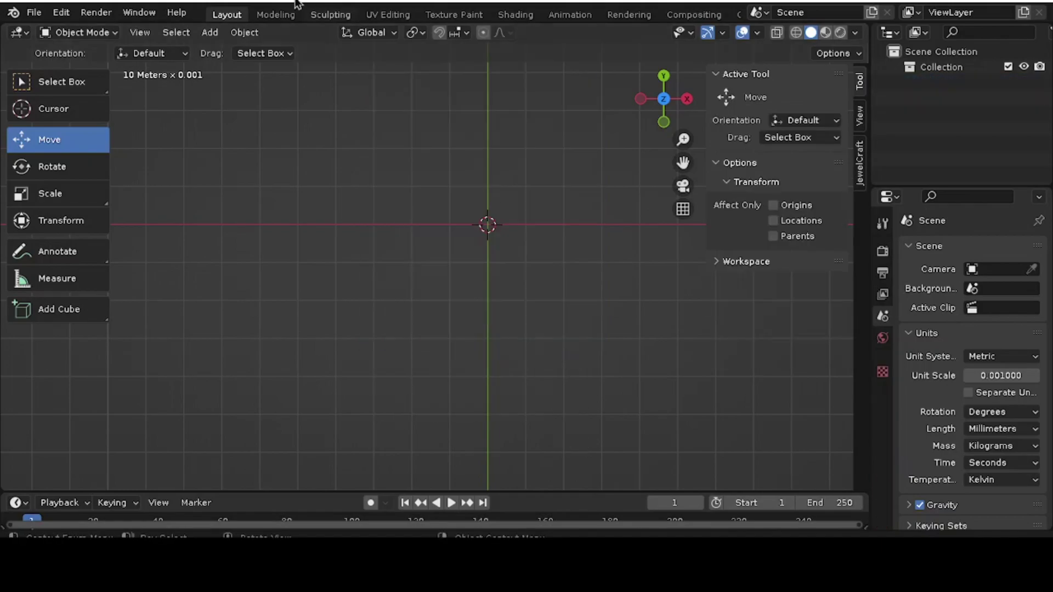
Step: Add a cylinder mesh at the world origin
{"action": "left_click", "coordinate": [209, 34]}
{"action": "mouse_move", "coordinate": [219, 49]}
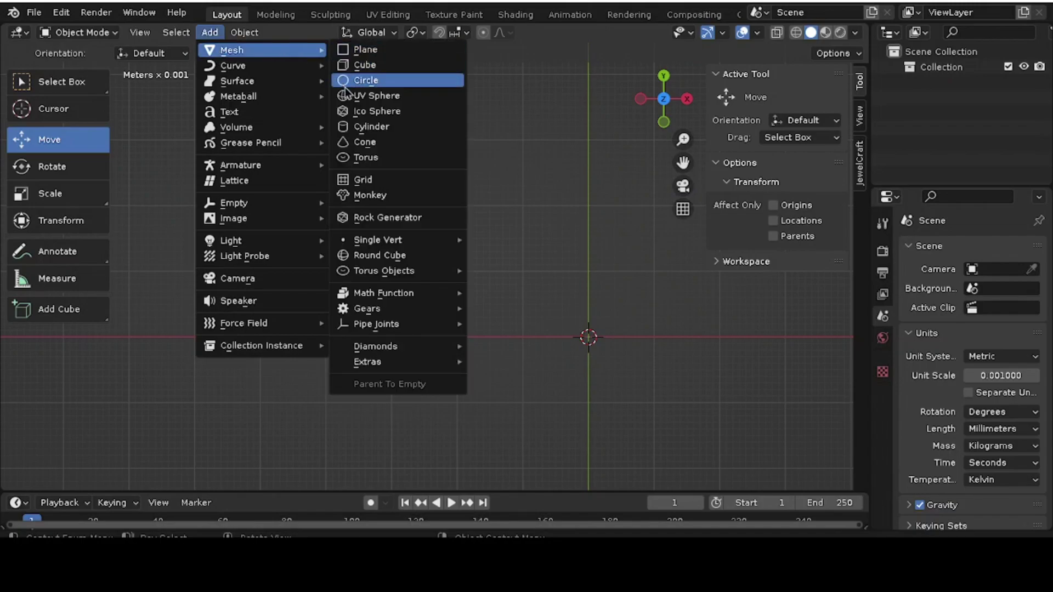
{"action": "left_click", "coordinate": [384, 127]}
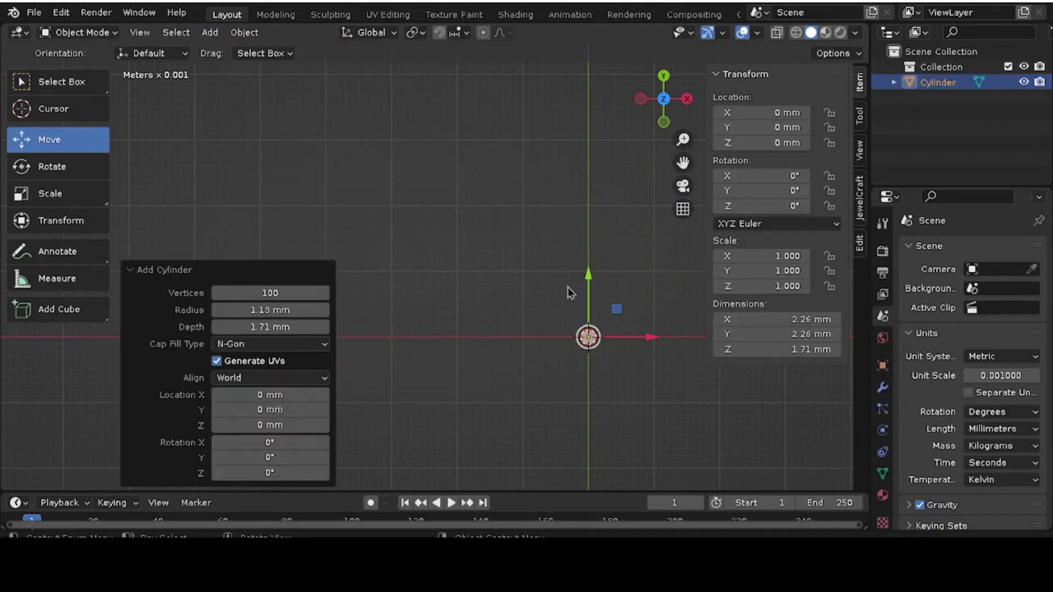
{"action": "left_click_drag", "start_coordinate": [680, 164], "coordinate": [584, 114]}
{"action": "scroll", "coordinate": [440, 335], "scroll_direction": "up", "scroll_amount": 3}
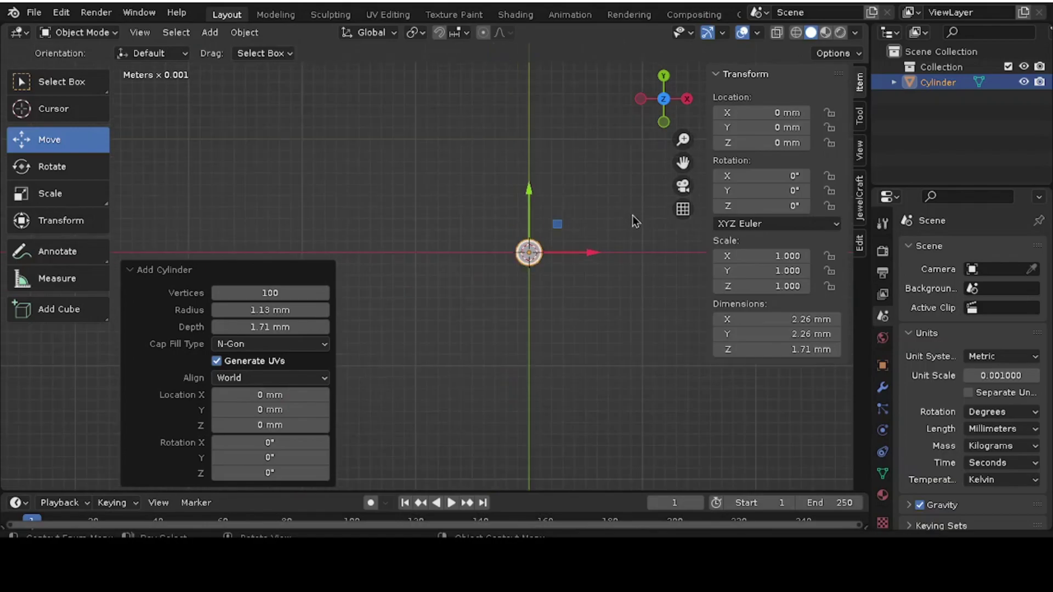
{"action": "scroll", "coordinate": [635, 219], "scroll_direction": "up", "scroll_amount": 3}
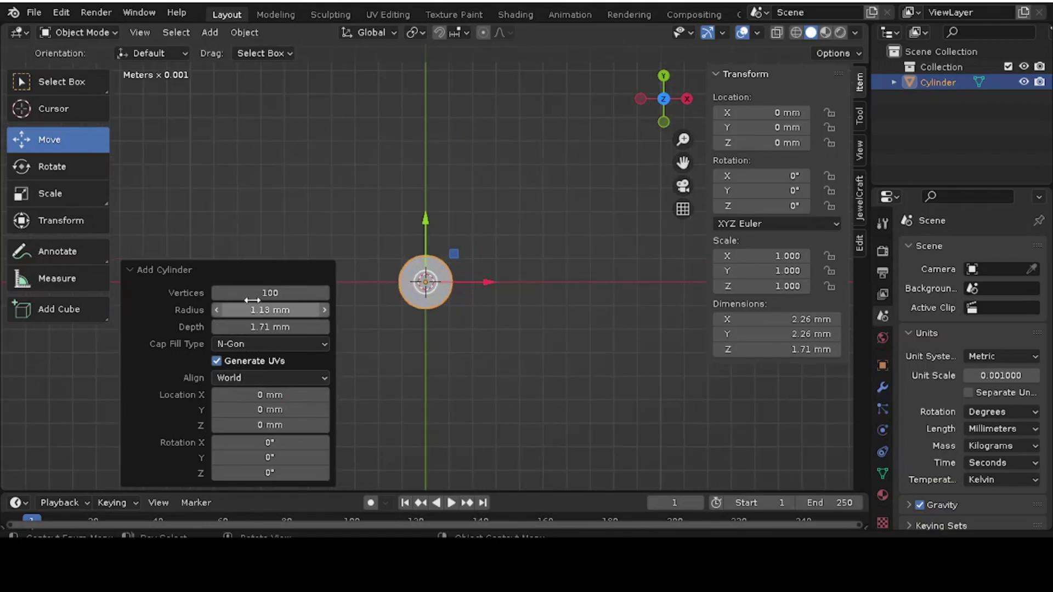
Step: Set the new cylinder's vertex count to 140 for a rounder outline
{"action": "left_click", "coordinate": [144, 270]}
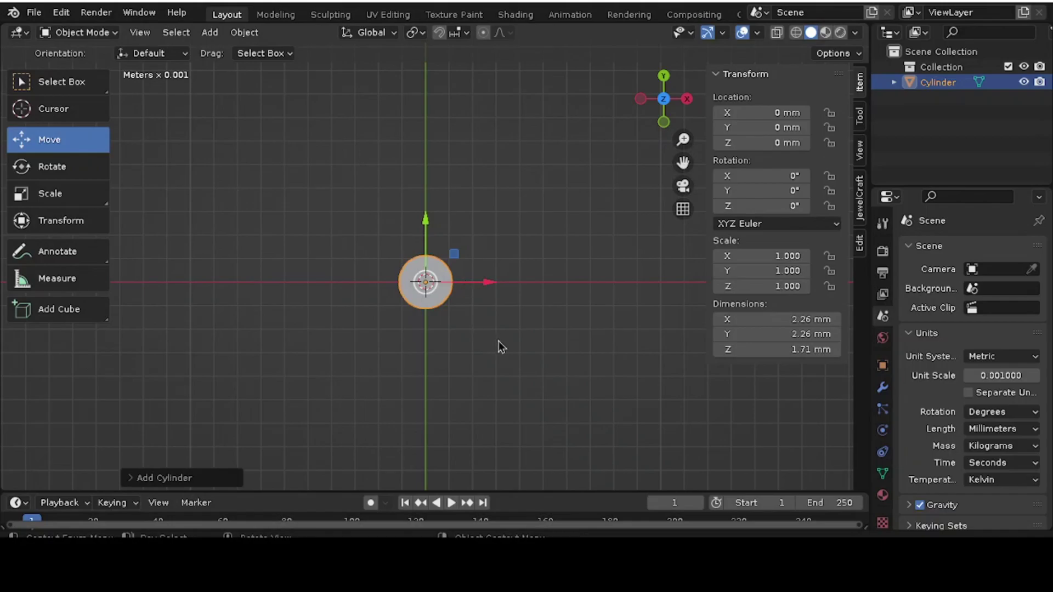
{"action": "left_click", "coordinate": [190, 479]}
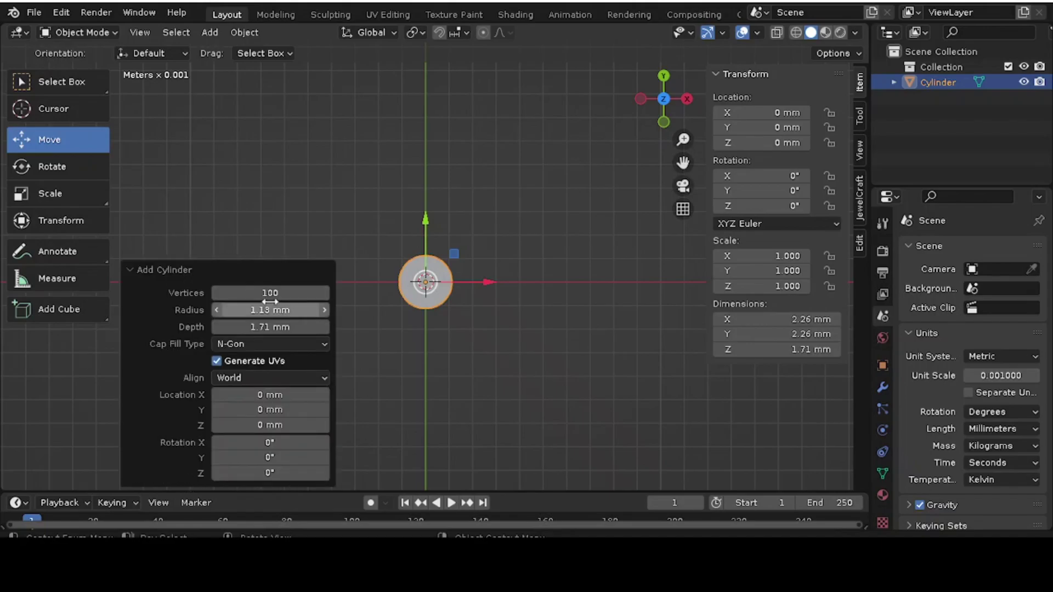
{"action": "left_click_drag", "start_coordinate": [665, 107], "coordinate": [352, 373]}
{"action": "mouse_move", "coordinate": [303, 294]}
{"action": "left_mouse_down"}
{"action": "mouse_move", "coordinate": [240, 307]}
{"action": "mouse_move", "coordinate": [265, 308]}
{"action": "mouse_move", "coordinate": [328, 403]}
{"action": "left_mouse_up"}
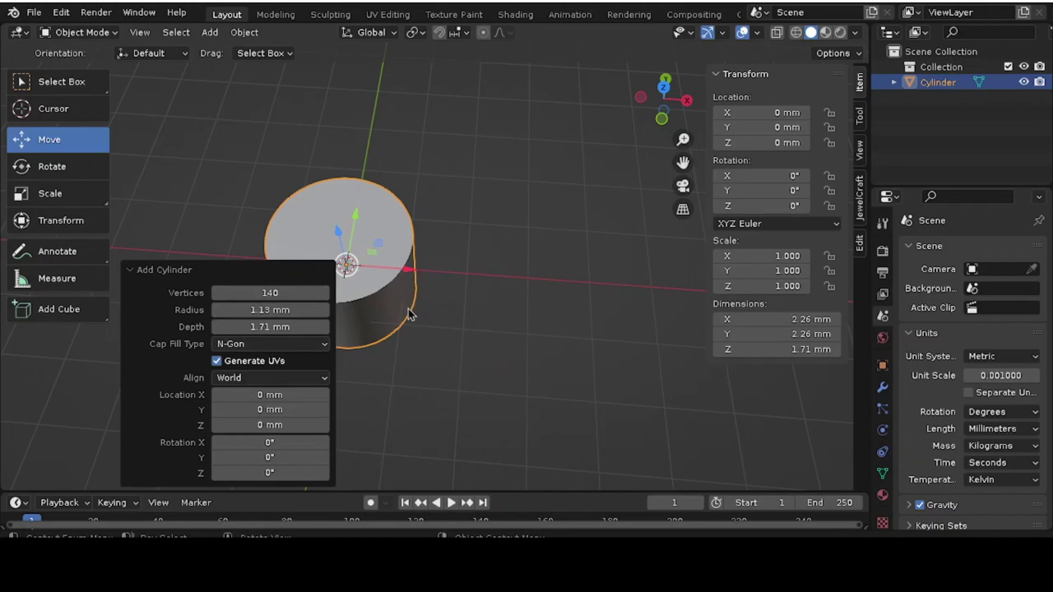
{"action": "left_click", "coordinate": [460, 387]}
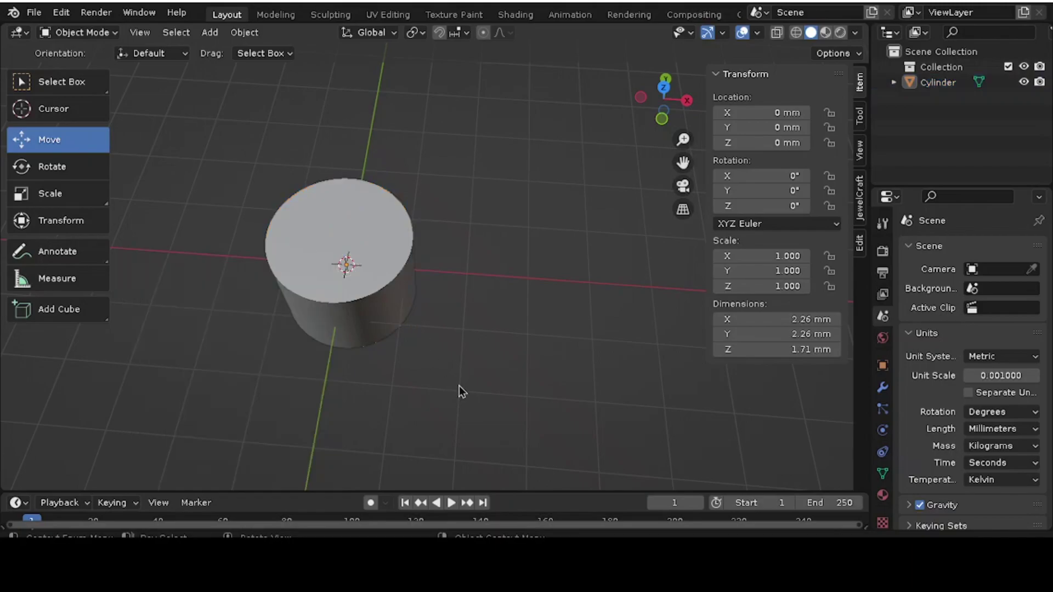
Step: Examine the smoothness of the cylinder's side wall and check its mesh in Edit Mode
{"action": "left_click", "coordinate": [376, 318]}
{"action": "scroll", "coordinate": [336, 341], "scroll_direction": "up", "scroll_amount": 6}
{"action": "scroll", "coordinate": [364, 294], "scroll_direction": "down", "scroll_amount": 4}
{"action": "scroll", "coordinate": [428, 272], "scroll_direction": "up", "scroll_amount": 6}
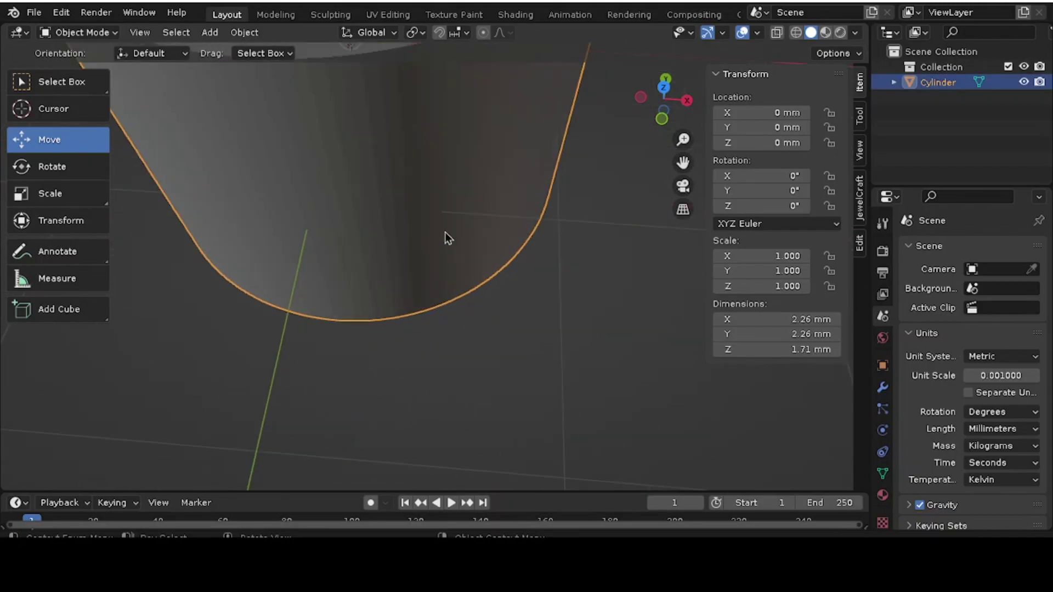
{"action": "scroll", "coordinate": [442, 236], "scroll_direction": "down", "scroll_amount": 5}
{"action": "key", "text": "Tab"}
{"action": "key", "text": "Tab"}
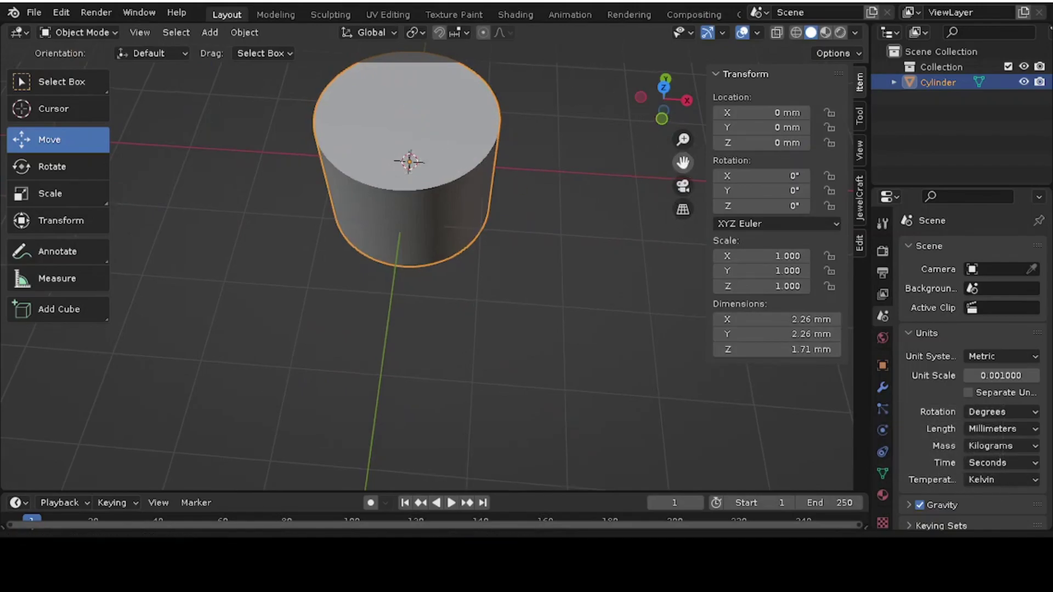
{"action": "left_click_drag", "start_coordinate": [680, 162], "coordinate": [685, 233]}
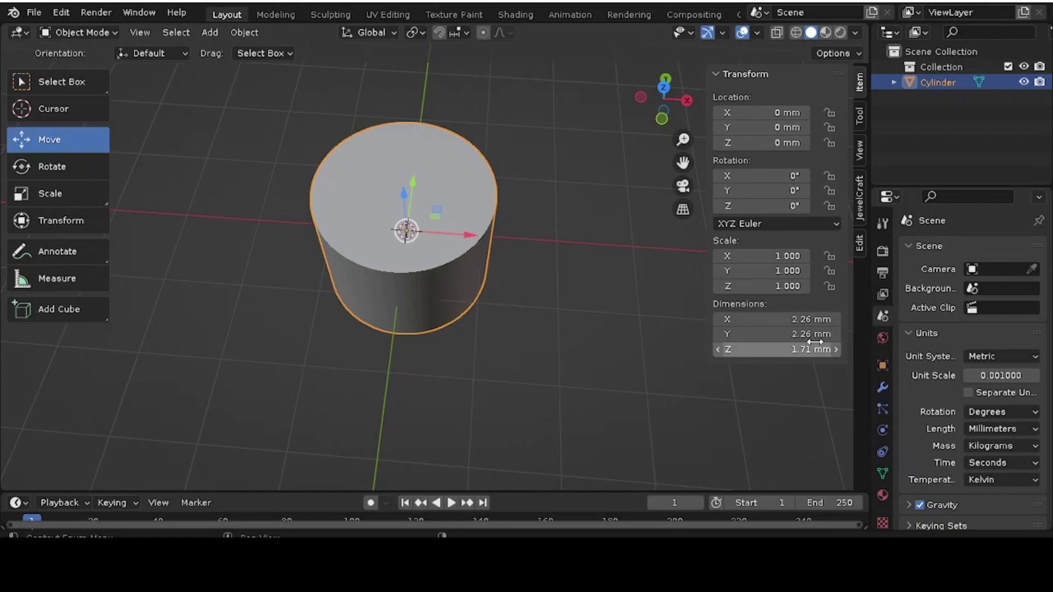
Step: Flatten the cylinder by reducing its Z dimension to 0.81 mm
{"action": "scroll", "coordinate": [377, 328], "scroll_direction": "up", "scroll_amount": 3}
{"action": "left_click", "coordinate": [812, 350]}
{"action": "type", "text": "0"}
{"action": "key", "text": "Return"}
{"action": "mouse_move", "coordinate": [779, 350]}
{"action": "left_mouse_down"}
{"action": "mouse_move", "coordinate": [804, 349]}
{"action": "mouse_move", "coordinate": [790, 350]}
{"action": "left_mouse_up"}
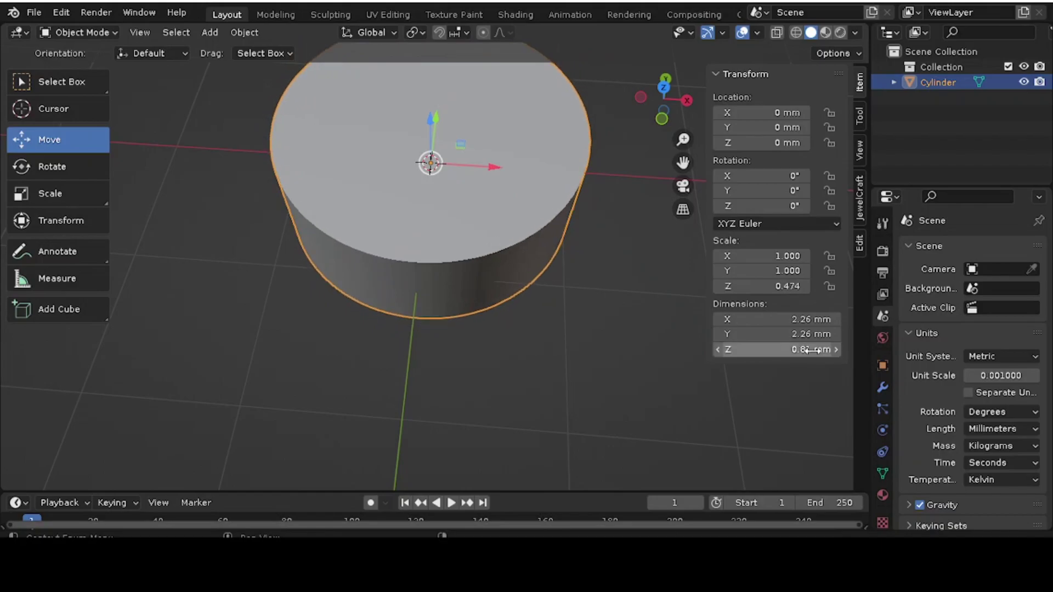
Step: Set both the X and Y dimensions of the flattened cylinder to 5 mm
{"action": "left_click", "coordinate": [821, 319]}
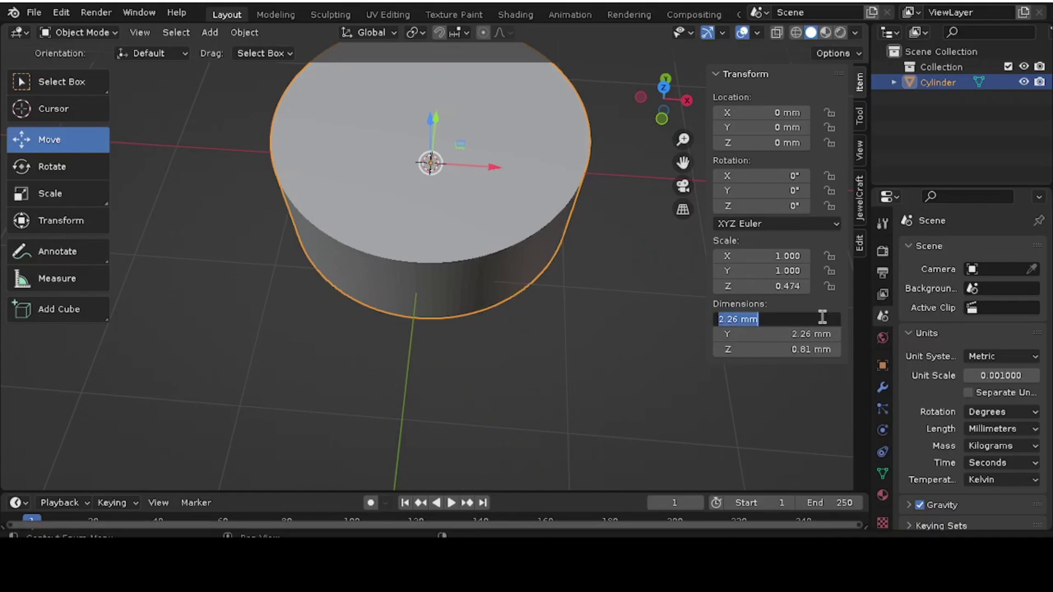
{"action": "key", "text": "BackSpace"}
{"action": "key", "text": "BackSpace"}
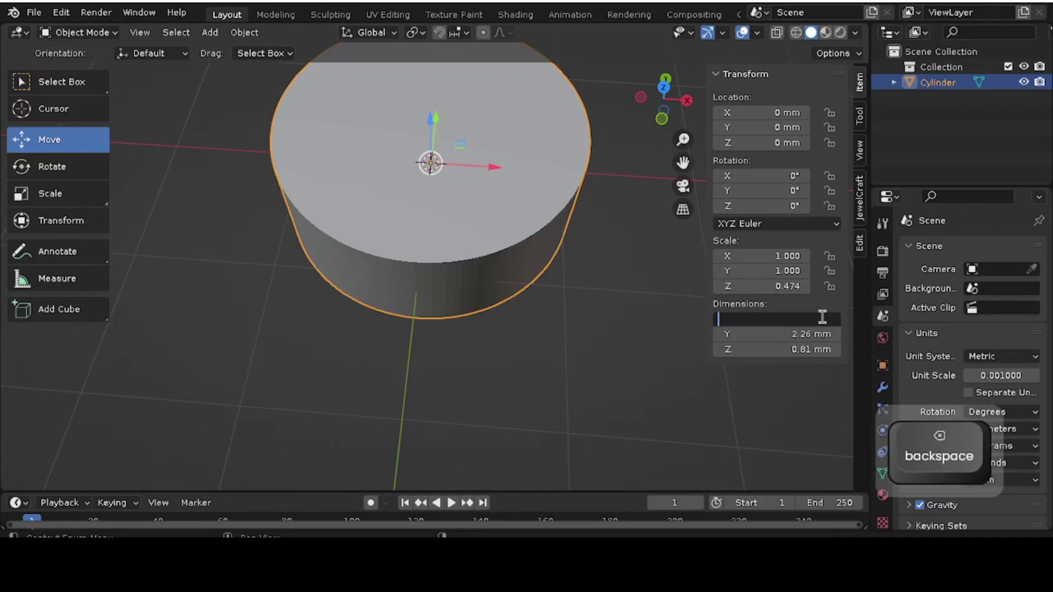
{"action": "type", "text": "50"}
{"action": "key", "text": "Return"}
{"action": "left_click", "coordinate": [800, 320]}
{"action": "type", "text": "5"}
{"action": "key", "text": "Return"}
{"action": "left_click", "coordinate": [804, 334]}
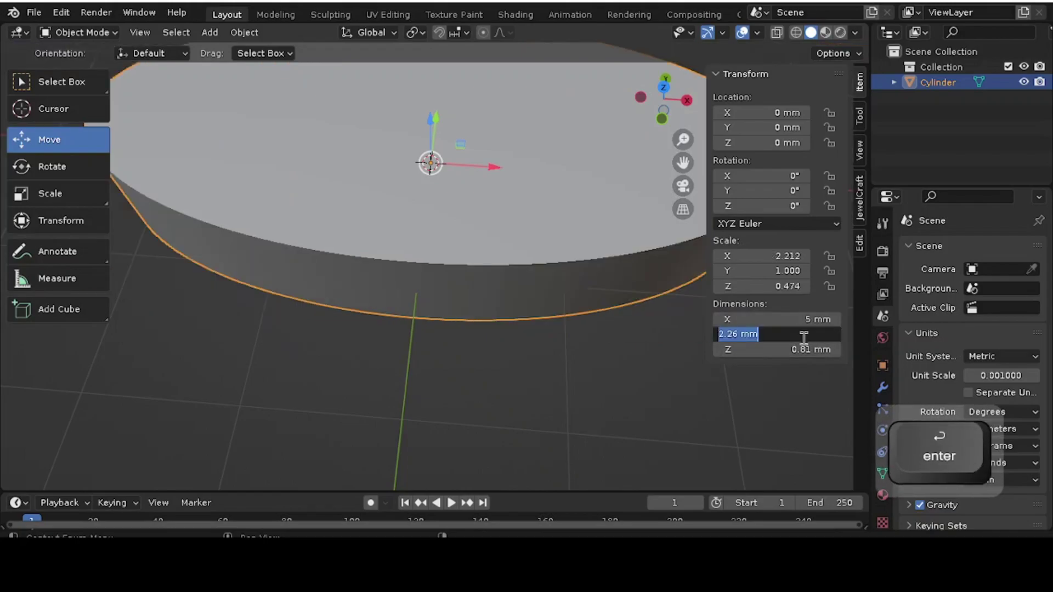
{"action": "type", "text": "5"}
{"action": "key", "text": "Return"}
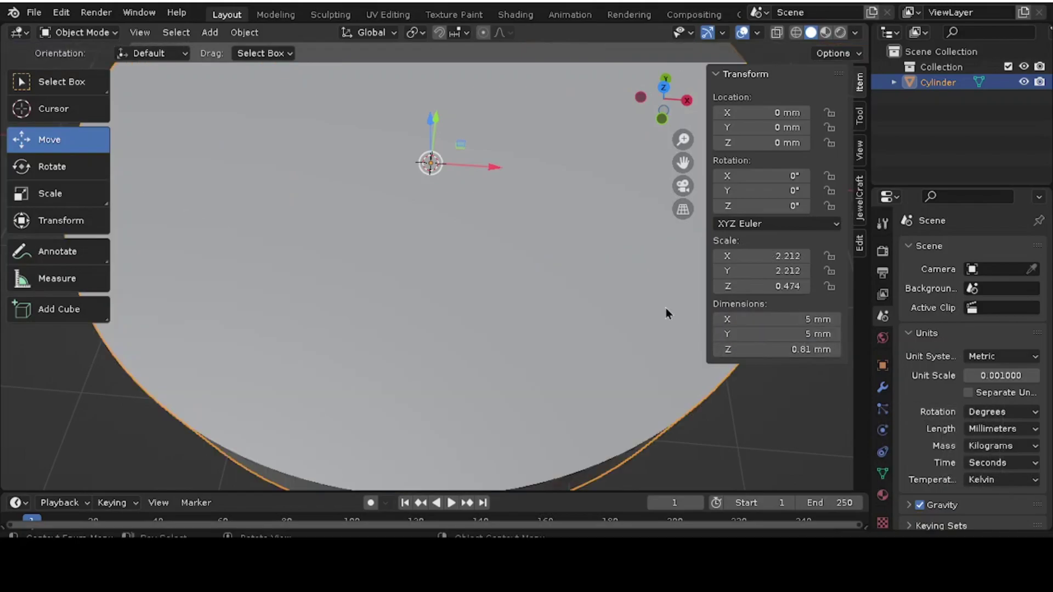
{"action": "scroll", "coordinate": [571, 296], "scroll_direction": "down", "scroll_amount": 5}
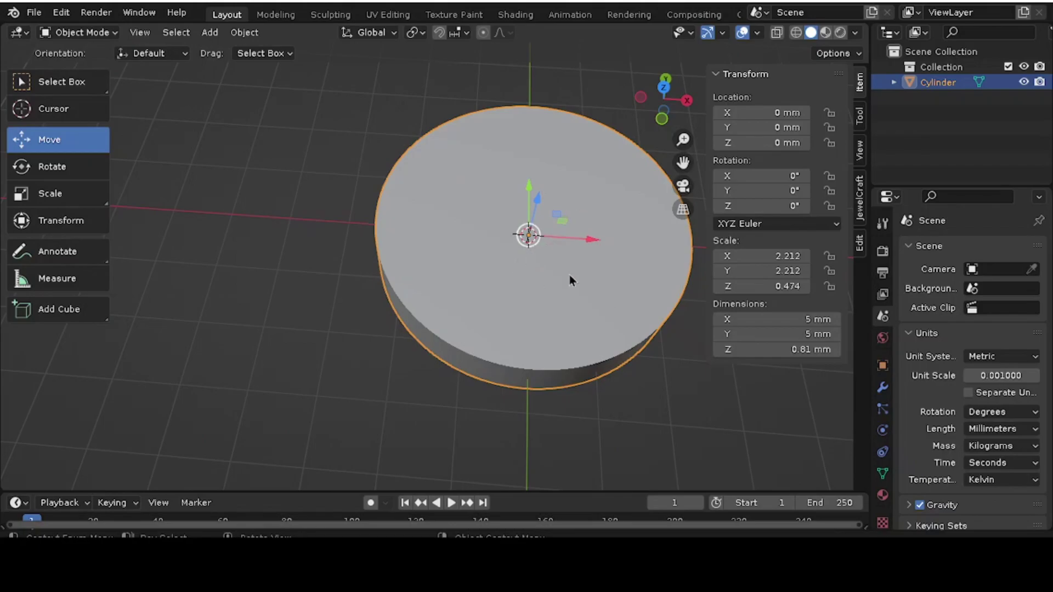
Step: Select the disc's top cap face using face selection in Edit Mode
{"action": "key", "text": "Tab"}
{"action": "left_click", "coordinate": [164, 35]}
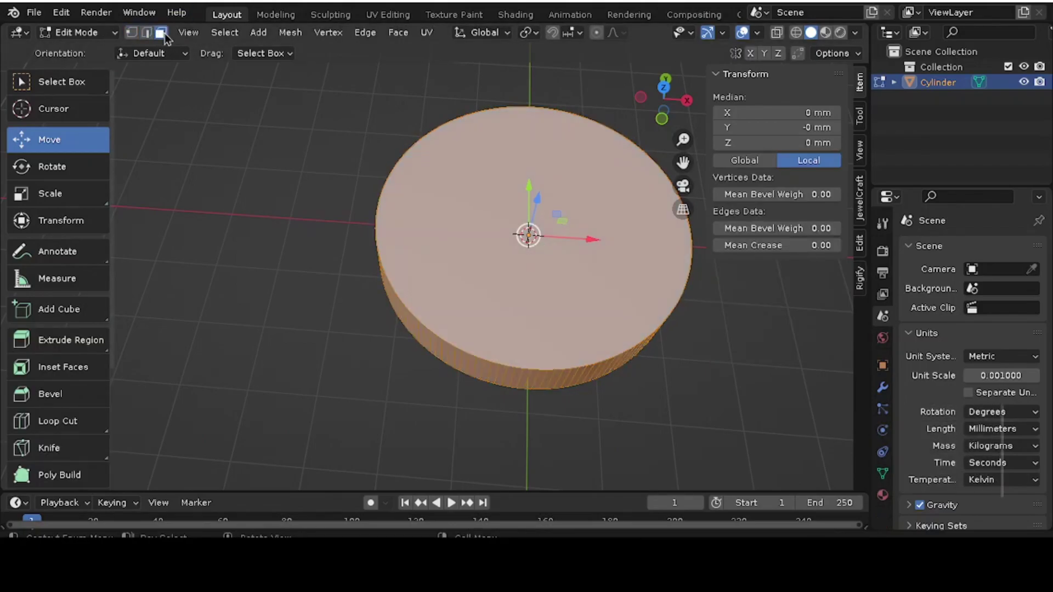
{"action": "left_click", "coordinate": [479, 206]}
{"action": "right_click", "coordinate": [481, 214]}
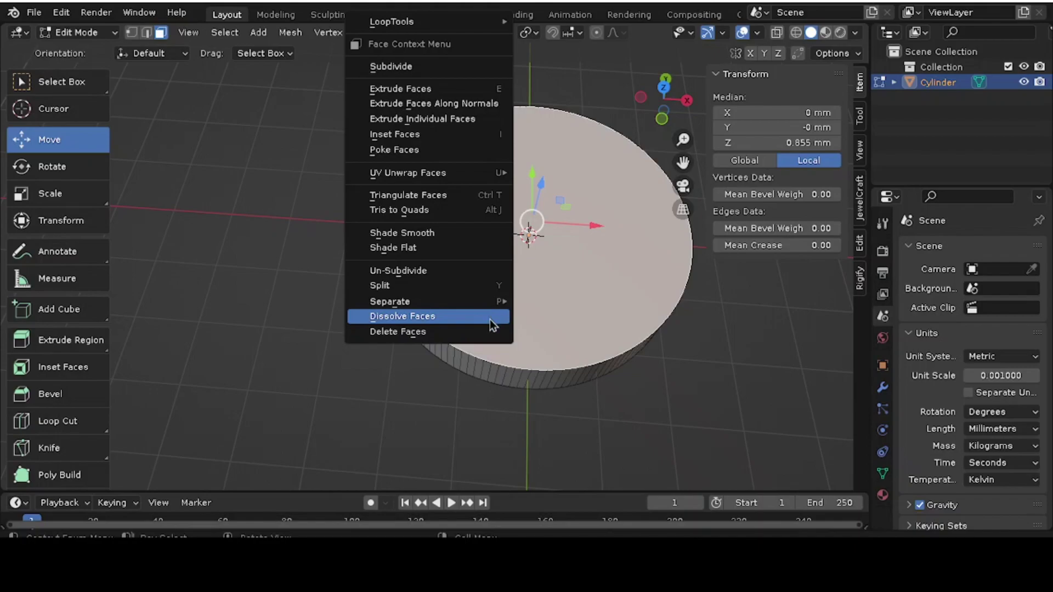
{"action": "left_click", "coordinate": [489, 317]}
{"action": "right_click", "coordinate": [494, 280]}
{"action": "key", "text": "ctrl+z"}
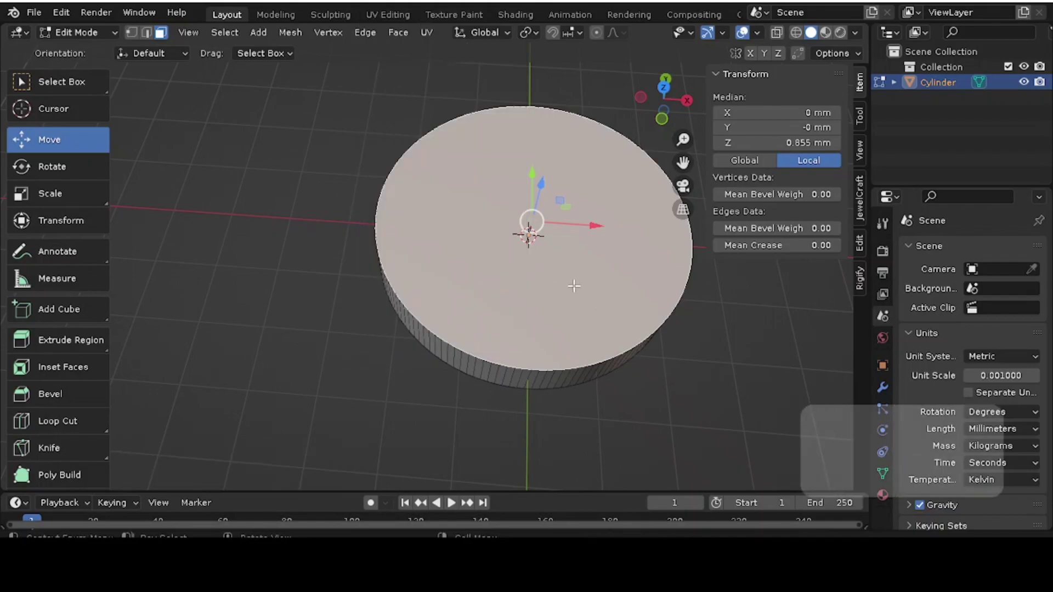
{"action": "key", "text": "ctrl+z"}
Step: Delete the disc's top and bottom cap faces to leave only the open side wall, and return to Object Mode
{"action": "right_click", "coordinate": [545, 273]}
{"action": "left_click", "coordinate": [527, 332]}
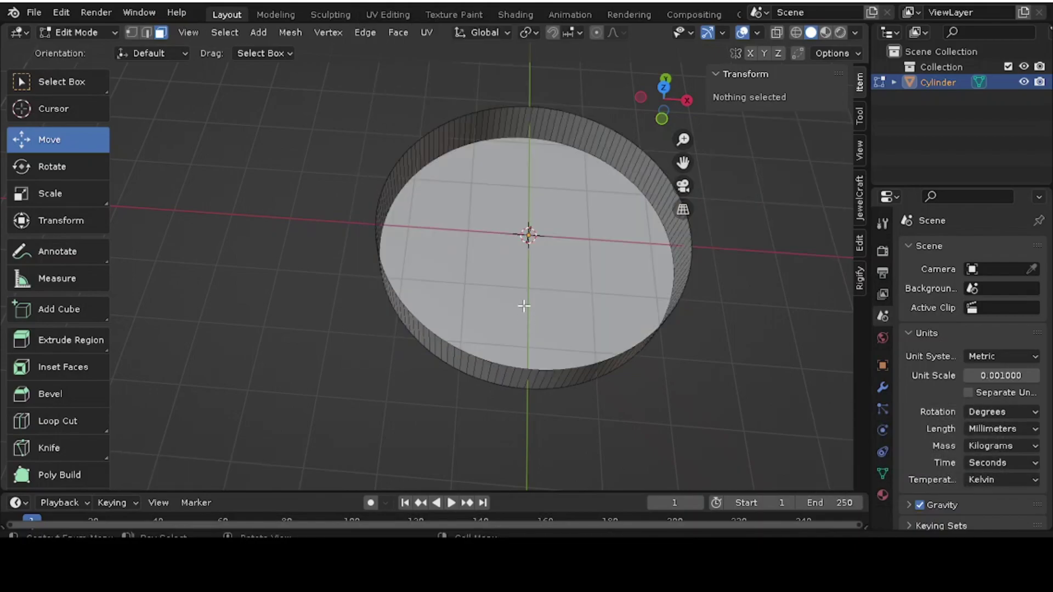
{"action": "left_click", "coordinate": [525, 313]}
{"action": "right_click", "coordinate": [522, 328]}
{"action": "left_click", "coordinate": [521, 331]}
{"action": "key", "text": "Tab"}
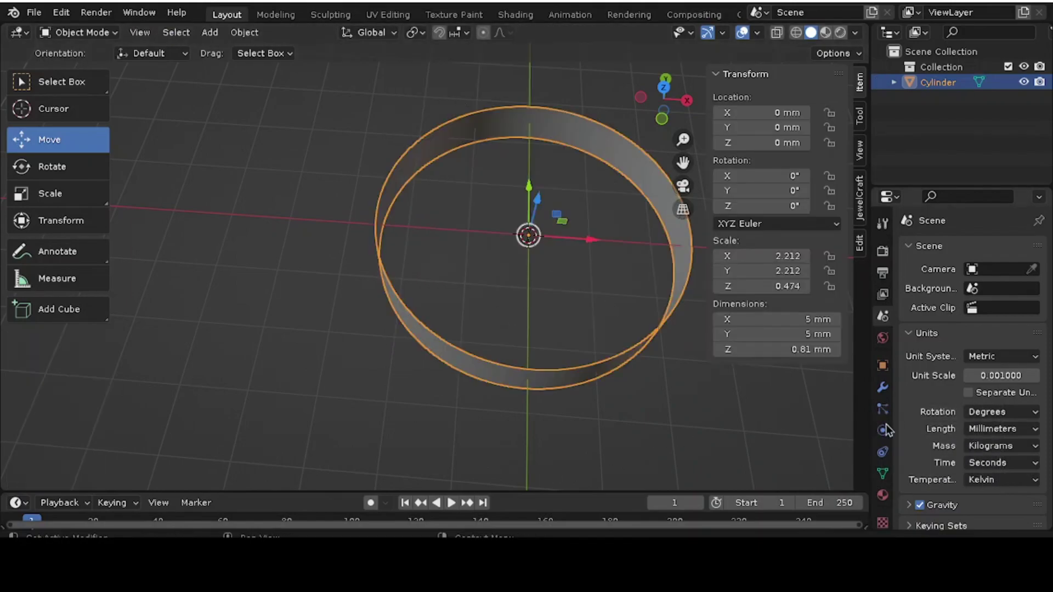
Step: Examine the modifiers available for the open cylinder to find one suited to thickening its wall
{"action": "left_click", "coordinate": [882, 388]}
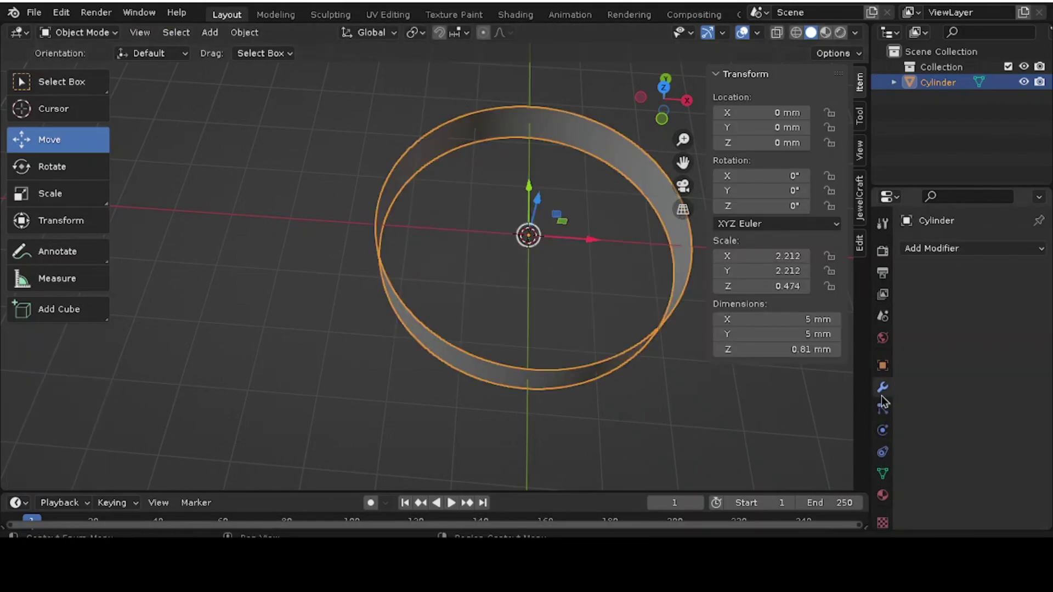
{"action": "left_click", "coordinate": [957, 248]}
{"action": "scroll", "coordinate": [743, 440], "scroll_direction": "down", "scroll_amount": 1}
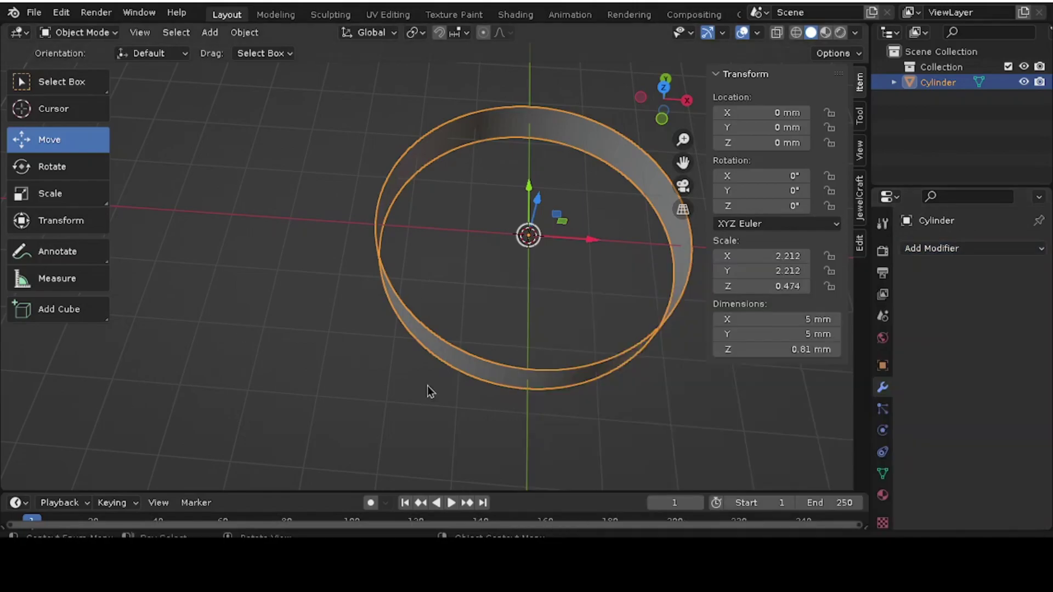
{"action": "left_click", "coordinate": [965, 249]}
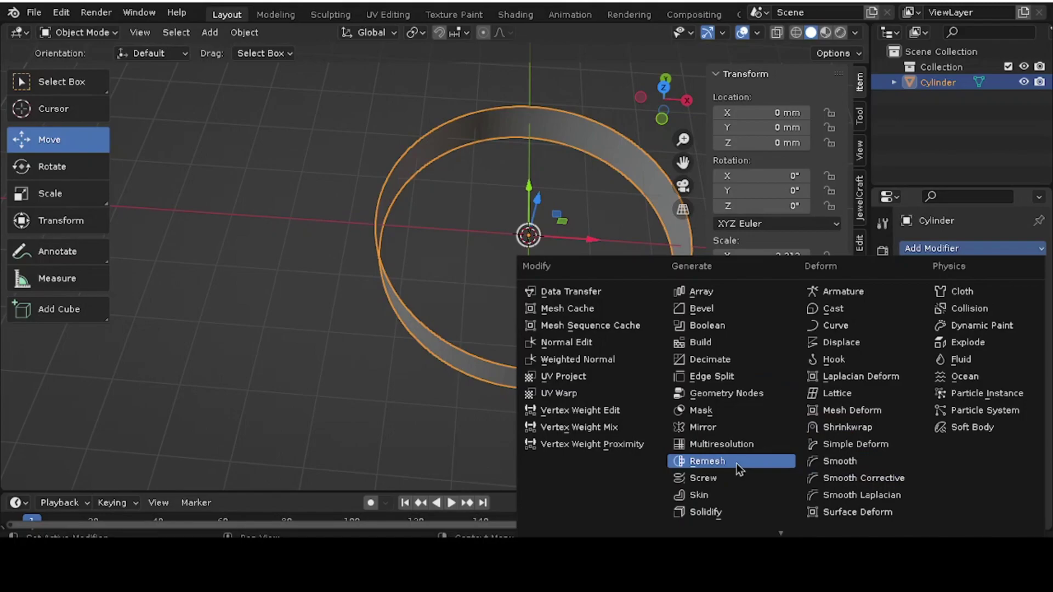
{"action": "scroll", "coordinate": [712, 505], "scroll_direction": "down", "scroll_amount": 2}
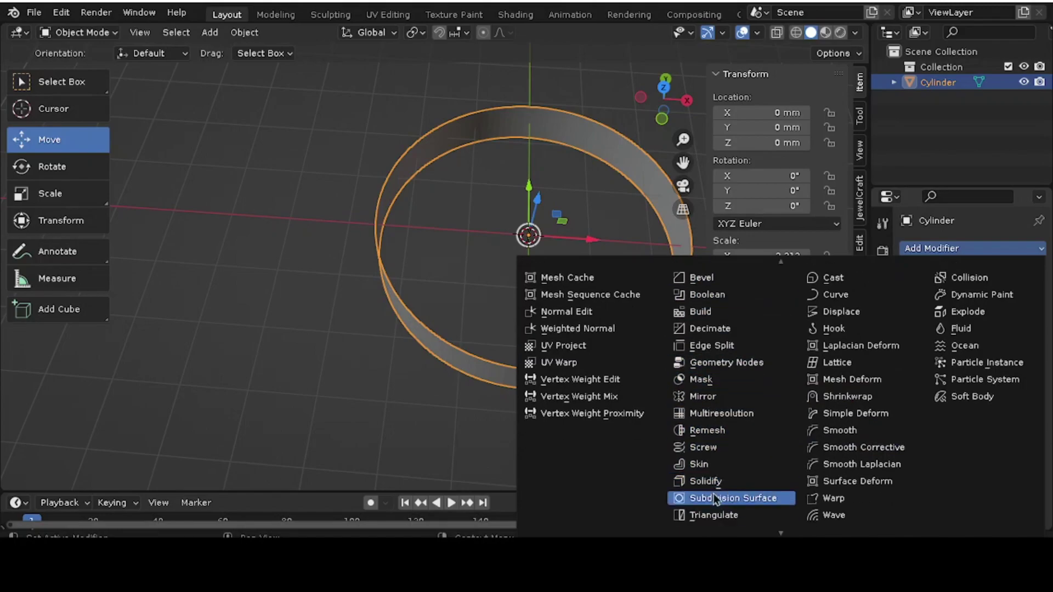
{"action": "scroll", "coordinate": [861, 291], "scroll_direction": "down", "scroll_amount": 2}
{"action": "scroll", "coordinate": [839, 285], "scroll_direction": "down", "scroll_amount": 1}
{"action": "scroll", "coordinate": [842, 279], "scroll_direction": "up", "scroll_amount": 4}
{"action": "scroll", "coordinate": [845, 300], "scroll_direction": "down", "scroll_amount": 4}
{"action": "scroll", "coordinate": [843, 296], "scroll_direction": "up", "scroll_amount": 4}
{"action": "scroll", "coordinate": [851, 304], "scroll_direction": "up", "scroll_amount": 1}
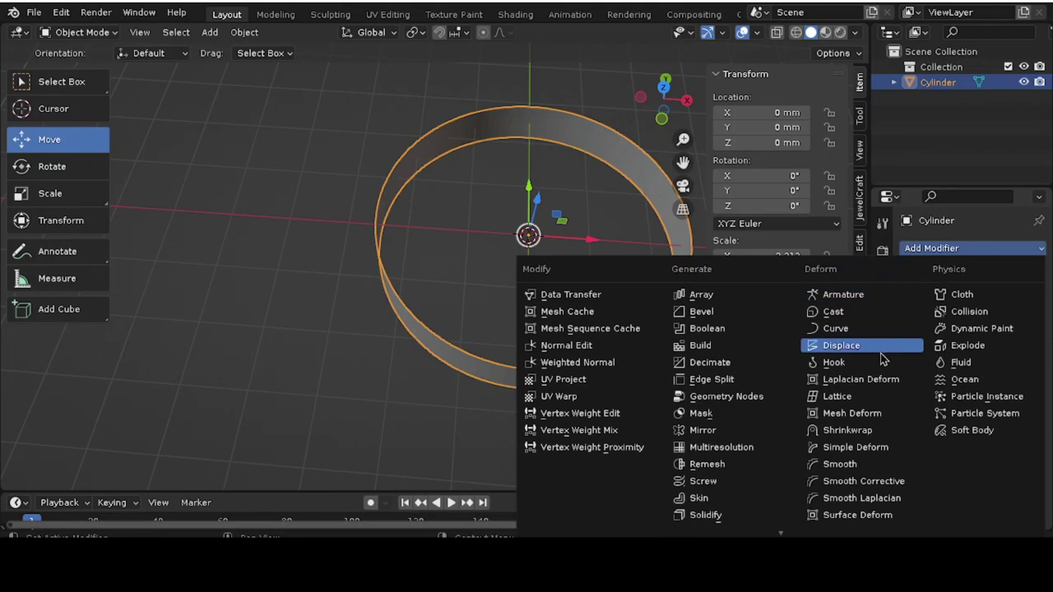
{"action": "key", "text": "Escape"}
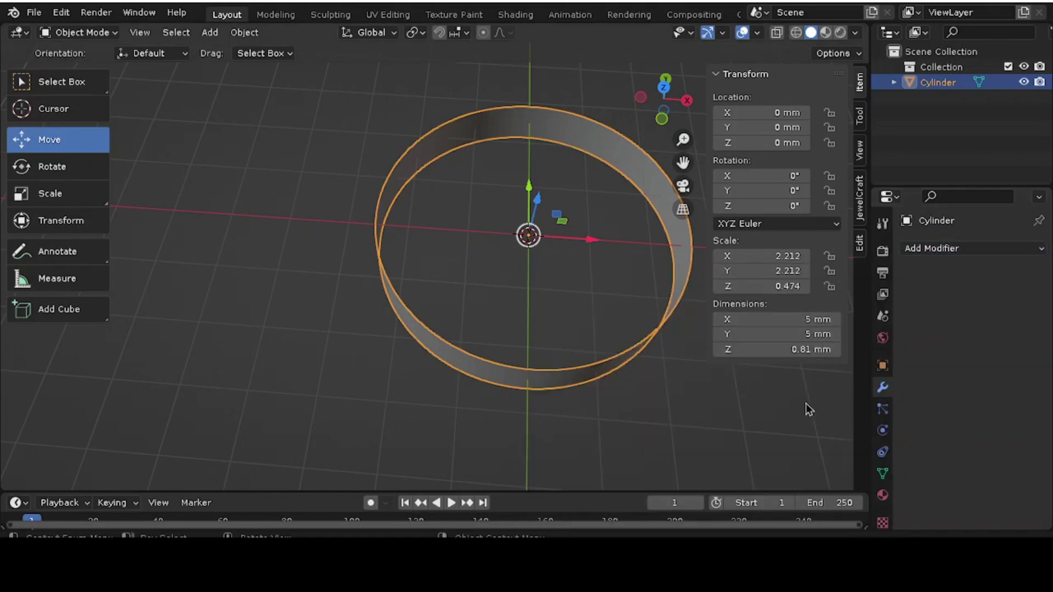
{"action": "left_click", "coordinate": [964, 251]}
{"action": "scroll", "coordinate": [749, 513], "scroll_direction": "down", "scroll_amount": 1}
{"action": "left_click_drag", "start_coordinate": [683, 163], "coordinate": [559, 196]}
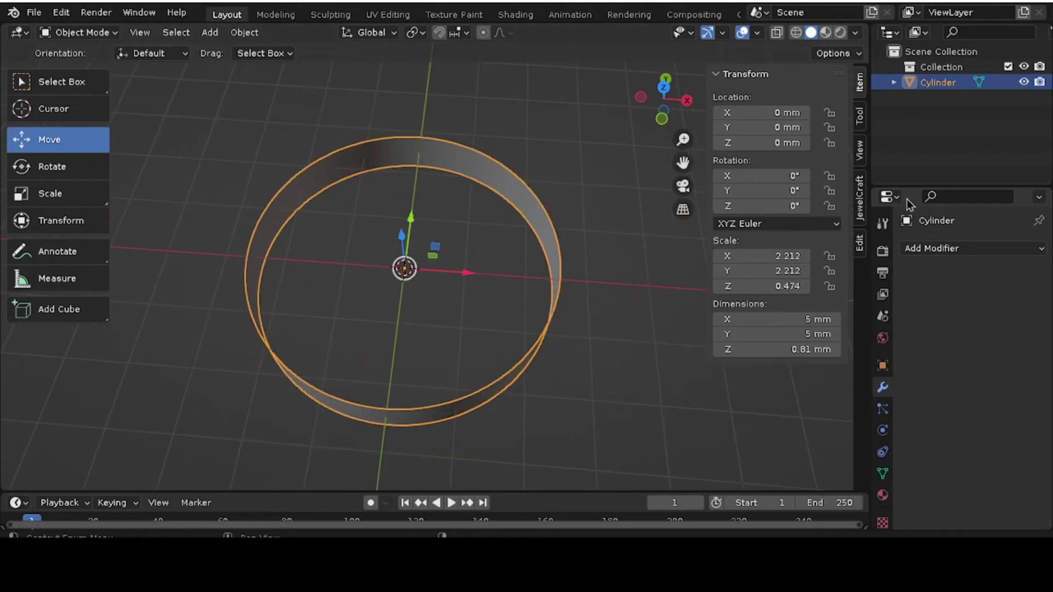
{"action": "left_click", "coordinate": [946, 252]}
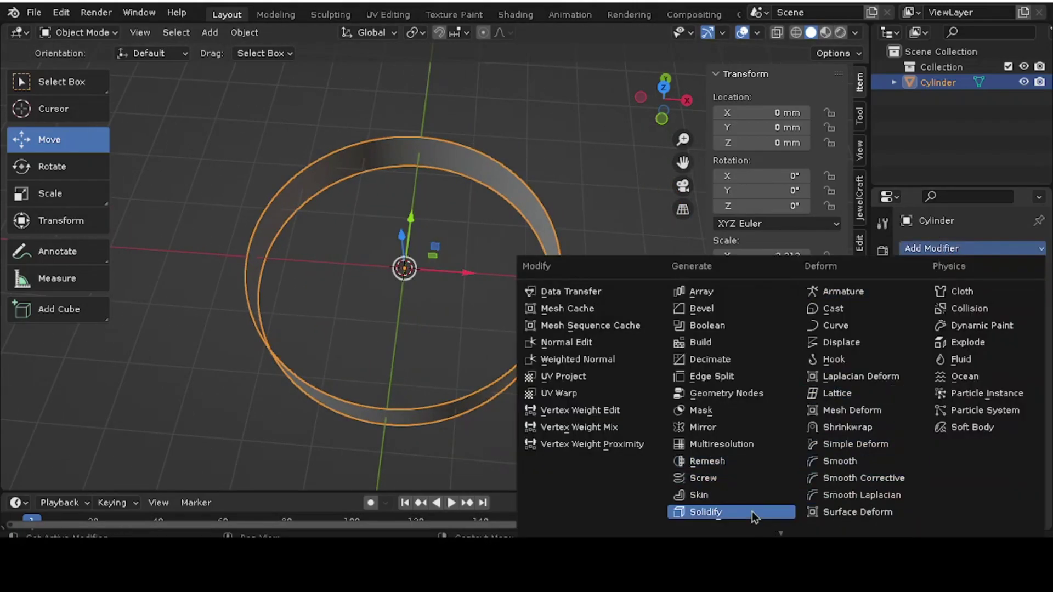
{"action": "scroll", "coordinate": [750, 499], "scroll_direction": "down", "scroll_amount": 1}
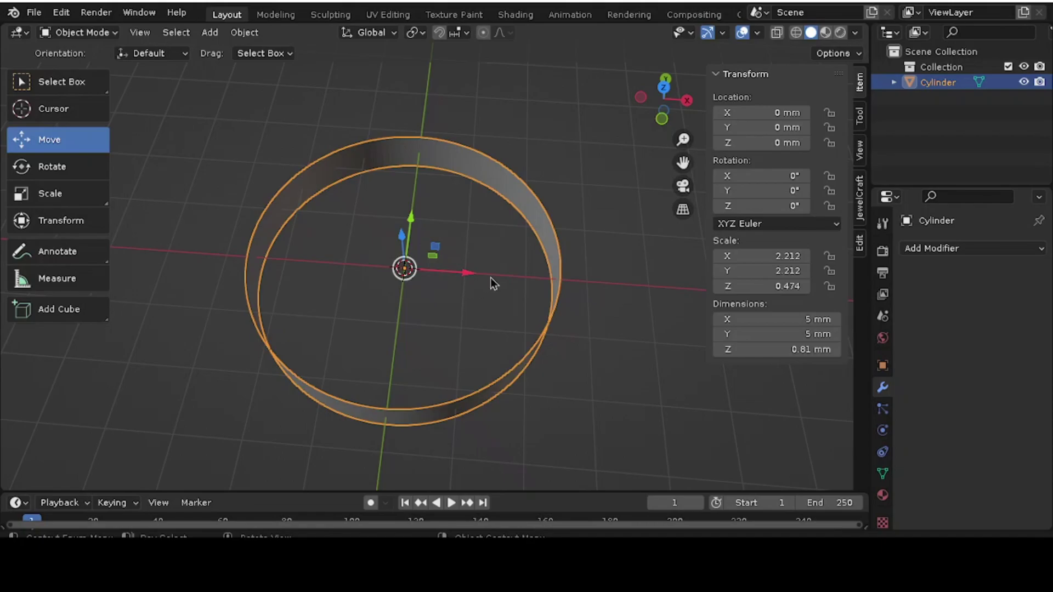
Step: Add a Solidify modifier to the open cylinder while in Edit Mode
{"action": "key", "text": "Tab"}
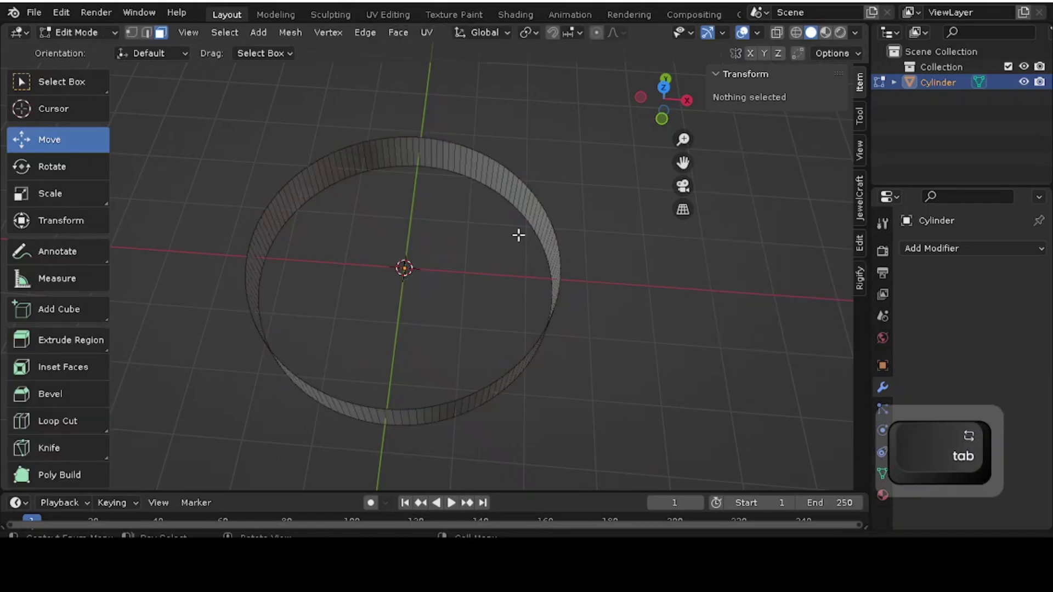
{"action": "left_click", "coordinate": [957, 250]}
{"action": "scroll", "coordinate": [768, 510], "scroll_direction": "down", "scroll_amount": 2}
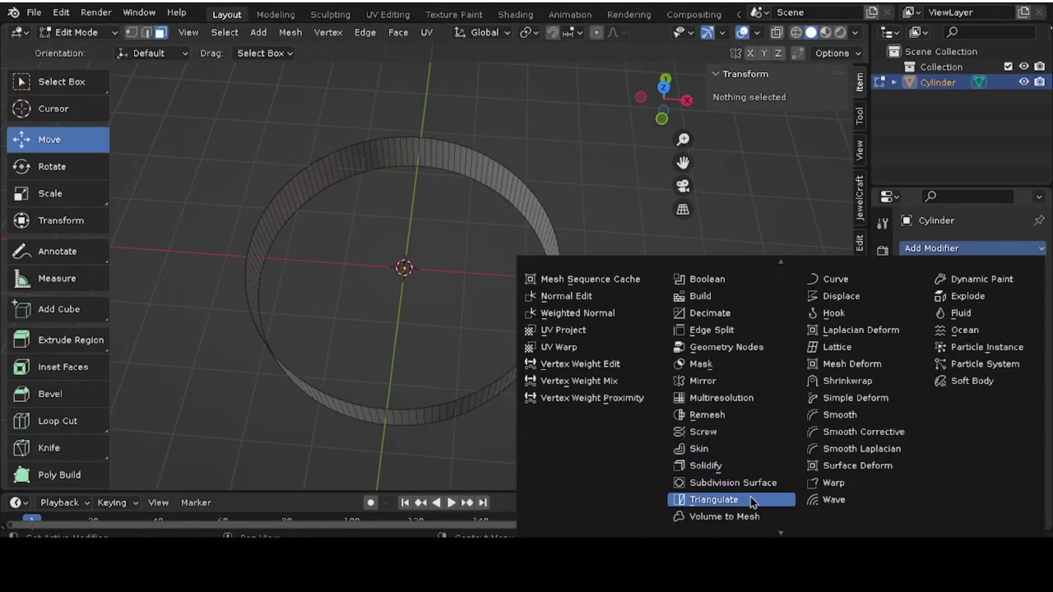
{"action": "left_click", "coordinate": [750, 467]}
{"action": "left_click_drag", "start_coordinate": [671, 94], "coordinate": [651, 88]}
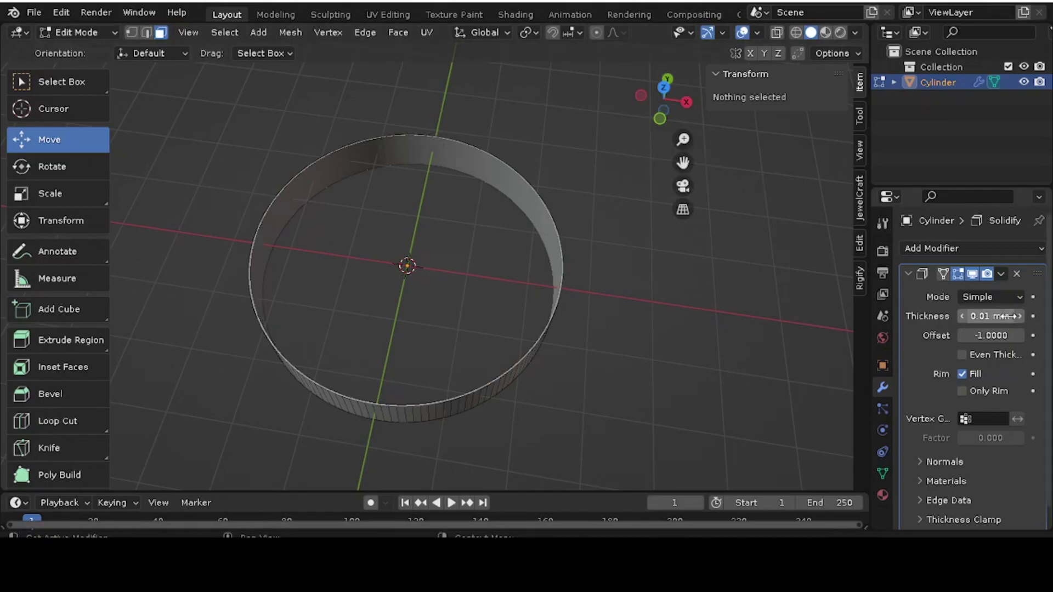
Step: Try different Solidify thicknesses inward and outward, and settle on -0.542 mm to thicken the ring outward
{"action": "left_click_drag", "start_coordinate": [989, 316], "coordinate": [859, 316]}
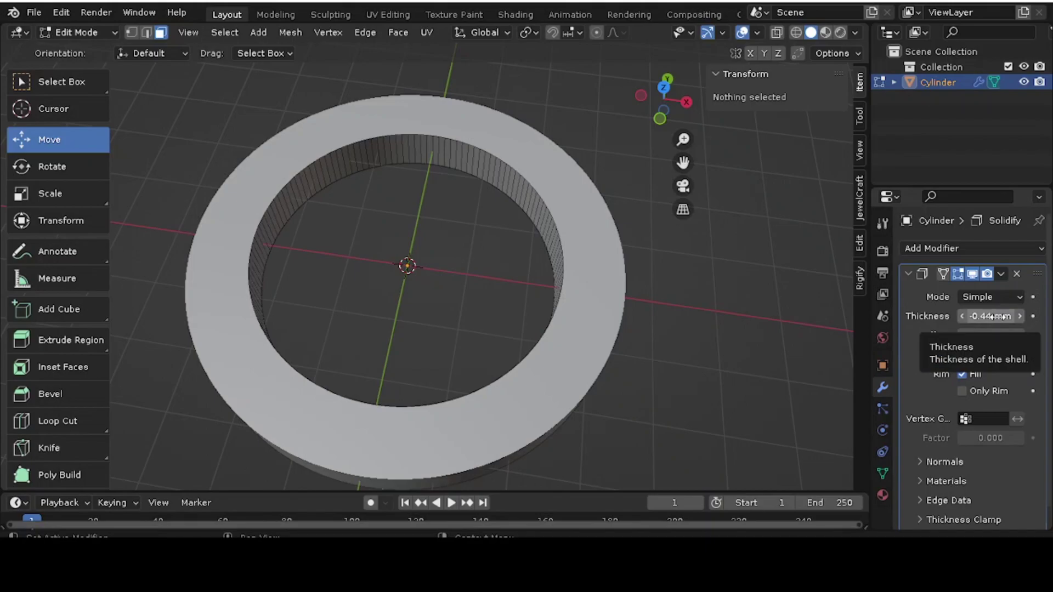
{"action": "mouse_move", "coordinate": [1002, 317]}
{"action": "left_mouse_down"}
{"action": "mouse_move", "coordinate": [1036, 317]}
{"action": "mouse_move", "coordinate": [1018, 317]}
{"action": "left_mouse_up"}
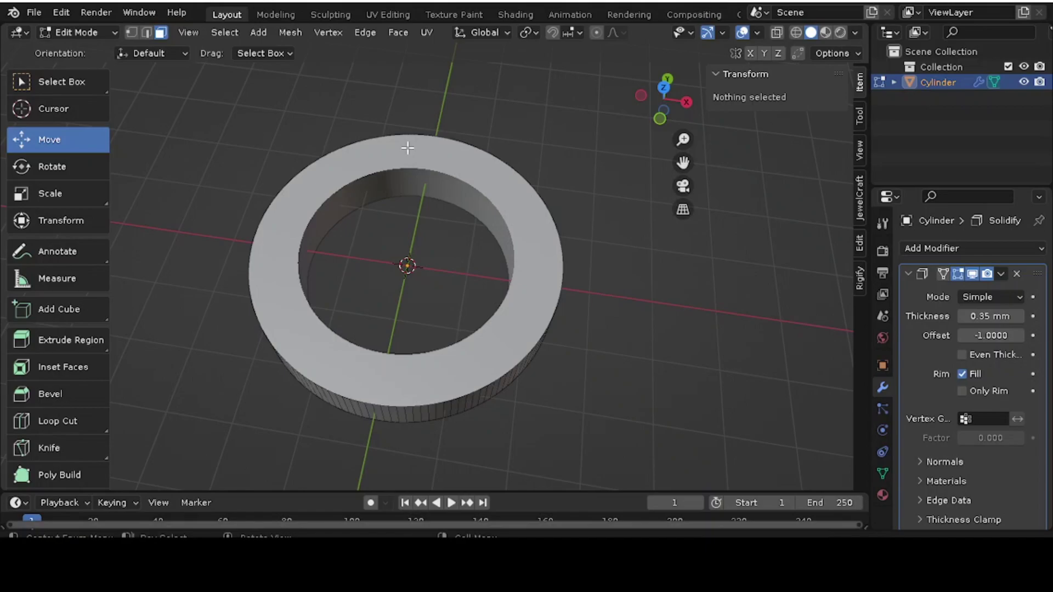
{"action": "left_click_drag", "start_coordinate": [990, 316], "coordinate": [927, 316]}
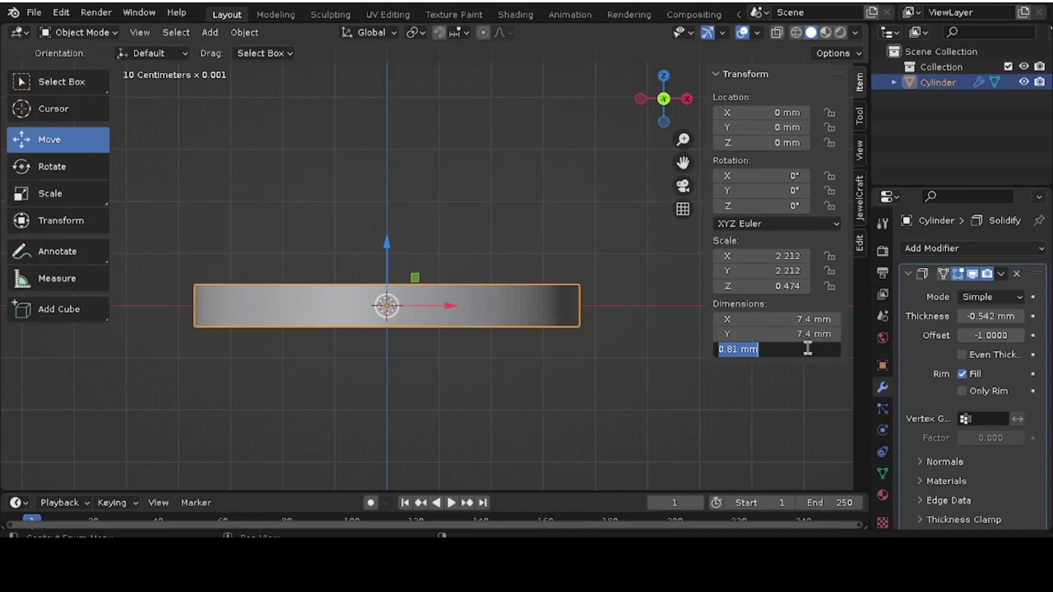
Step: Try a Z dimension of 3 mm for the ring and settle on 2.5 mm
{"action": "type", "text": "3"}
{"action": "key", "text": "Return"}
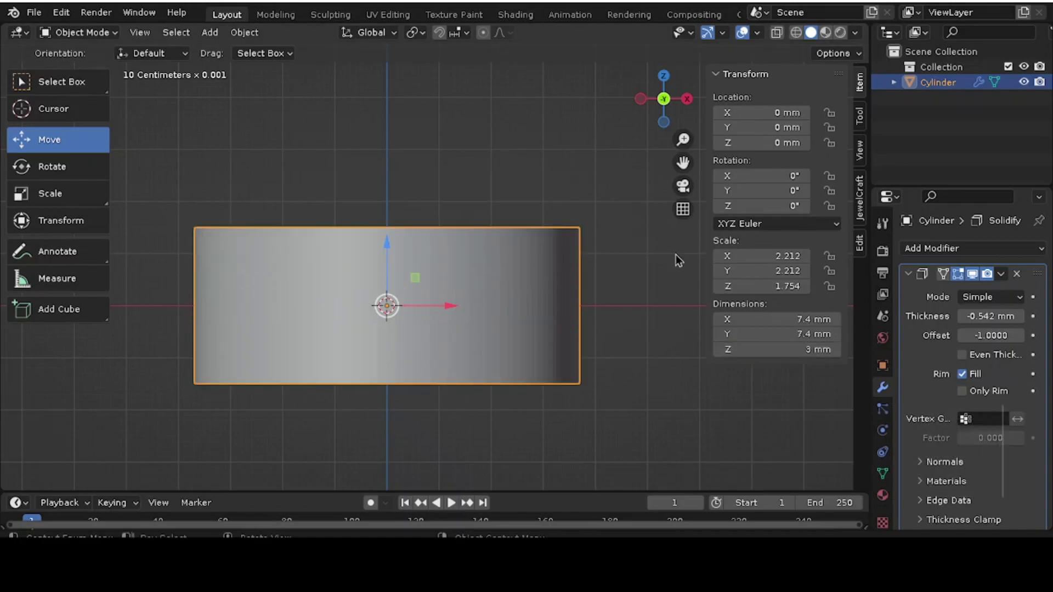
{"action": "left_click", "coordinate": [809, 348]}
{"action": "type", "text": "2.5"}
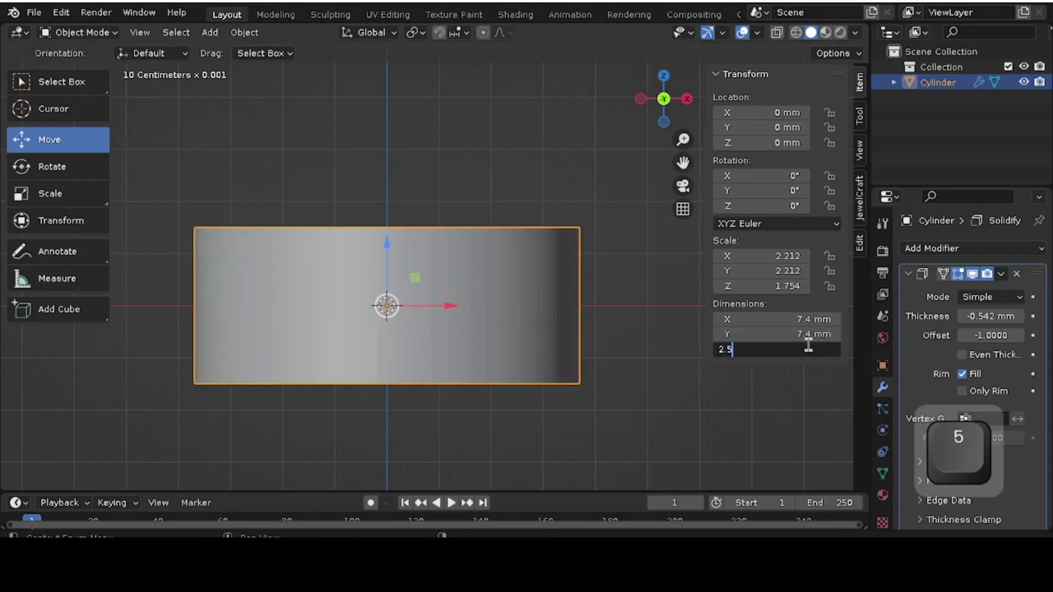
{"action": "key", "text": "Return"}
Step: Inspect the thickened ring from an angle and from directly above, framing it in the view
{"action": "left_click_drag", "start_coordinate": [649, 136], "coordinate": [656, 182]}
{"action": "left_click_drag", "start_coordinate": [664, 91], "coordinate": [664, 91]}
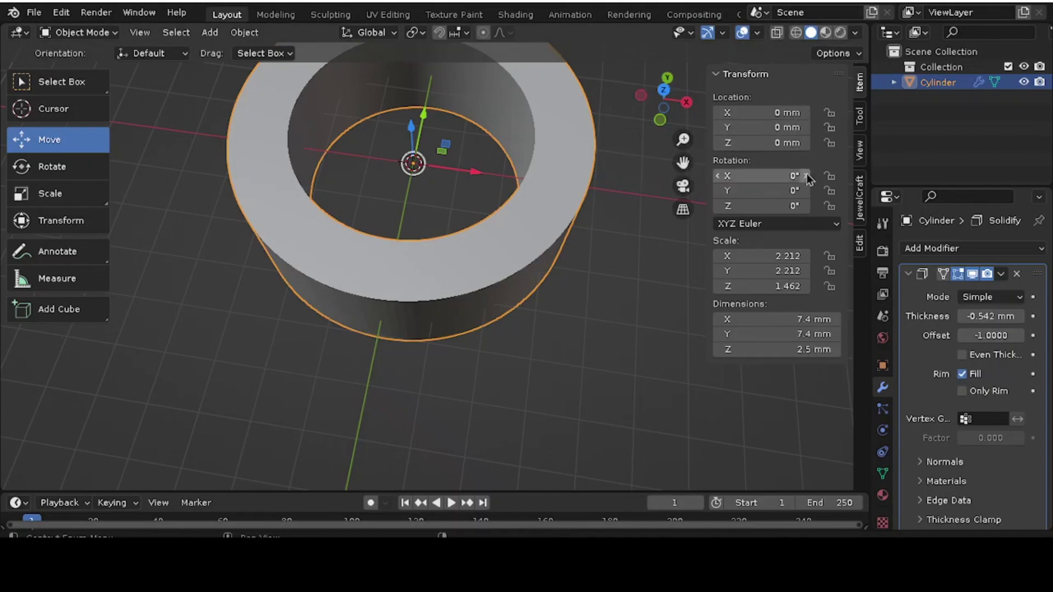
{"action": "scroll", "coordinate": [644, 184], "scroll_direction": "down", "scroll_amount": 3}
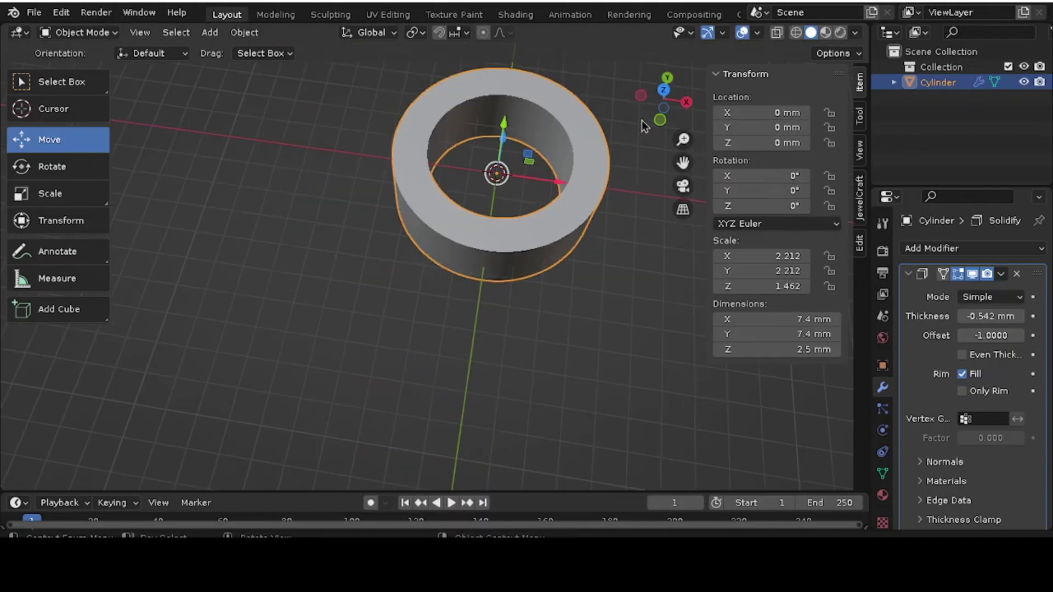
{"action": "left_click", "coordinate": [664, 93]}
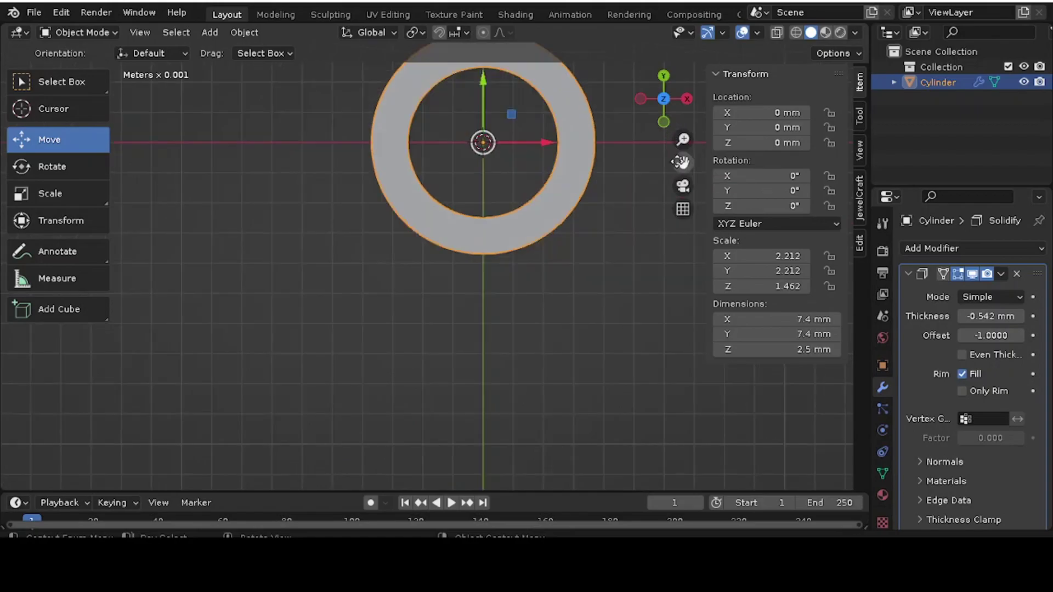
{"action": "key", "text": "KP_Decimal"}
{"action": "scroll", "coordinate": [388, 202], "scroll_direction": "down", "scroll_amount": 6}
{"action": "scroll", "coordinate": [387, 202], "scroll_direction": "up", "scroll_amount": 4}
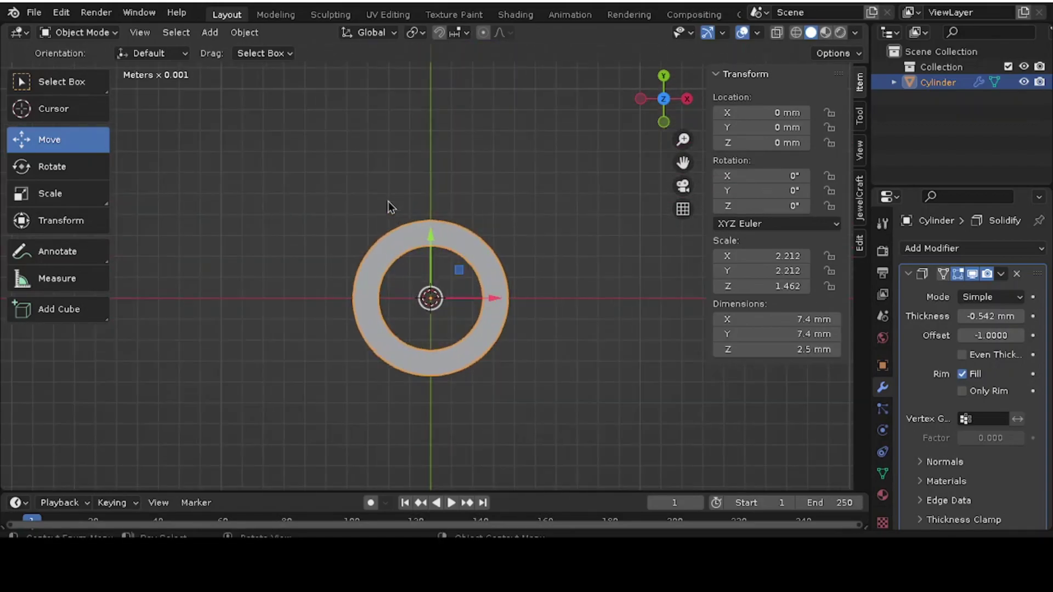